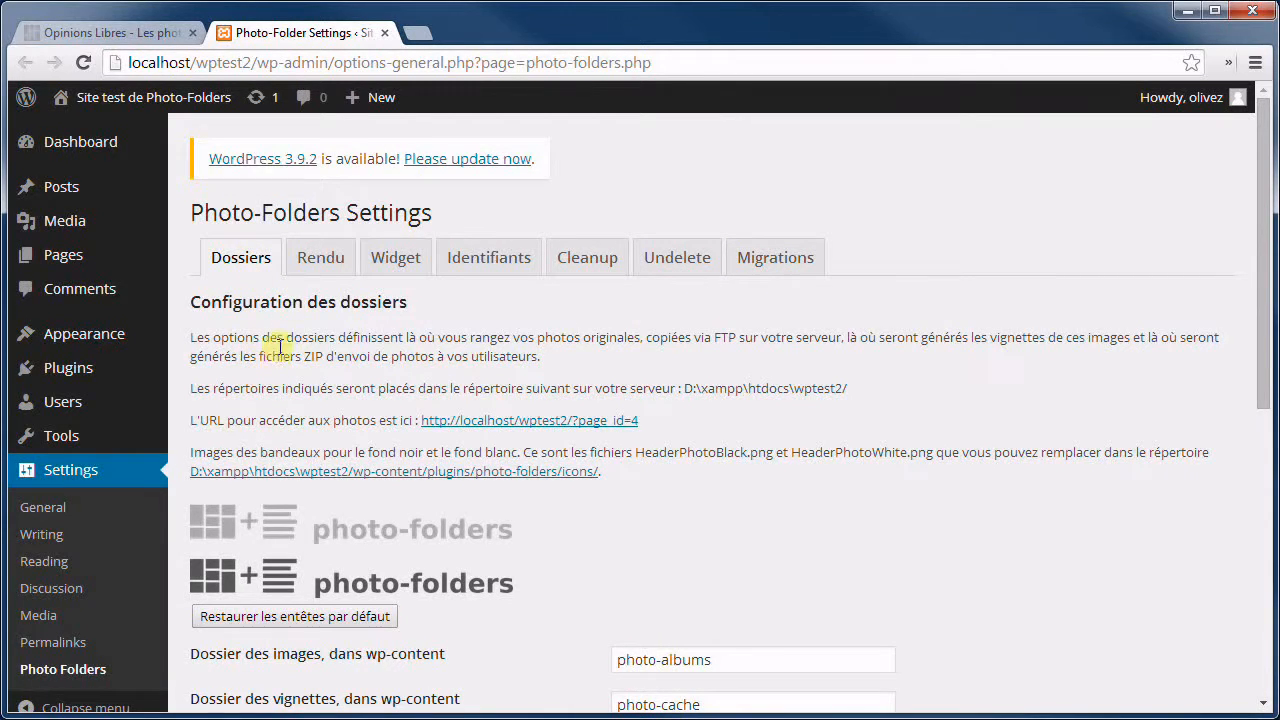
# Review the folder settings: images photo-albums, thumbnails photo-cache and downloads photo-zip under wp-content.
pyautogui.scroll(-2, 544, 446)
pyautogui.scroll(-1, 544, 446)
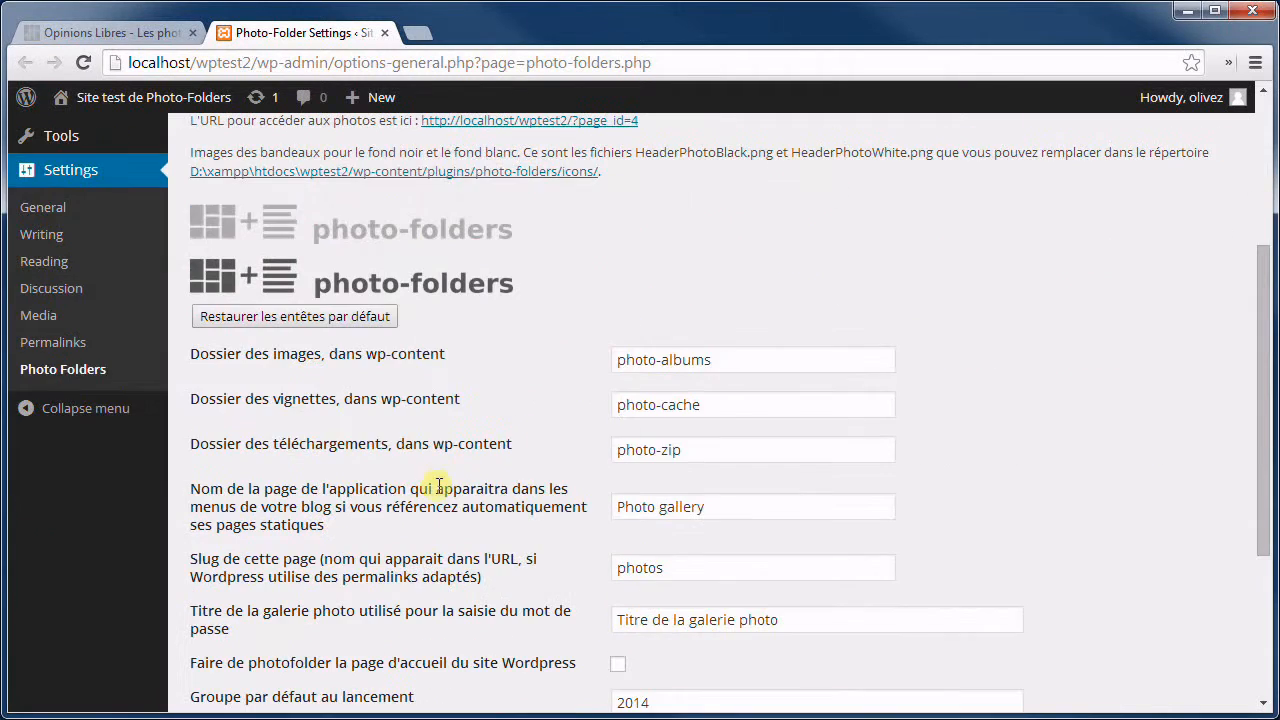
pyautogui.click(743, 360)
pyautogui.click(735, 401)
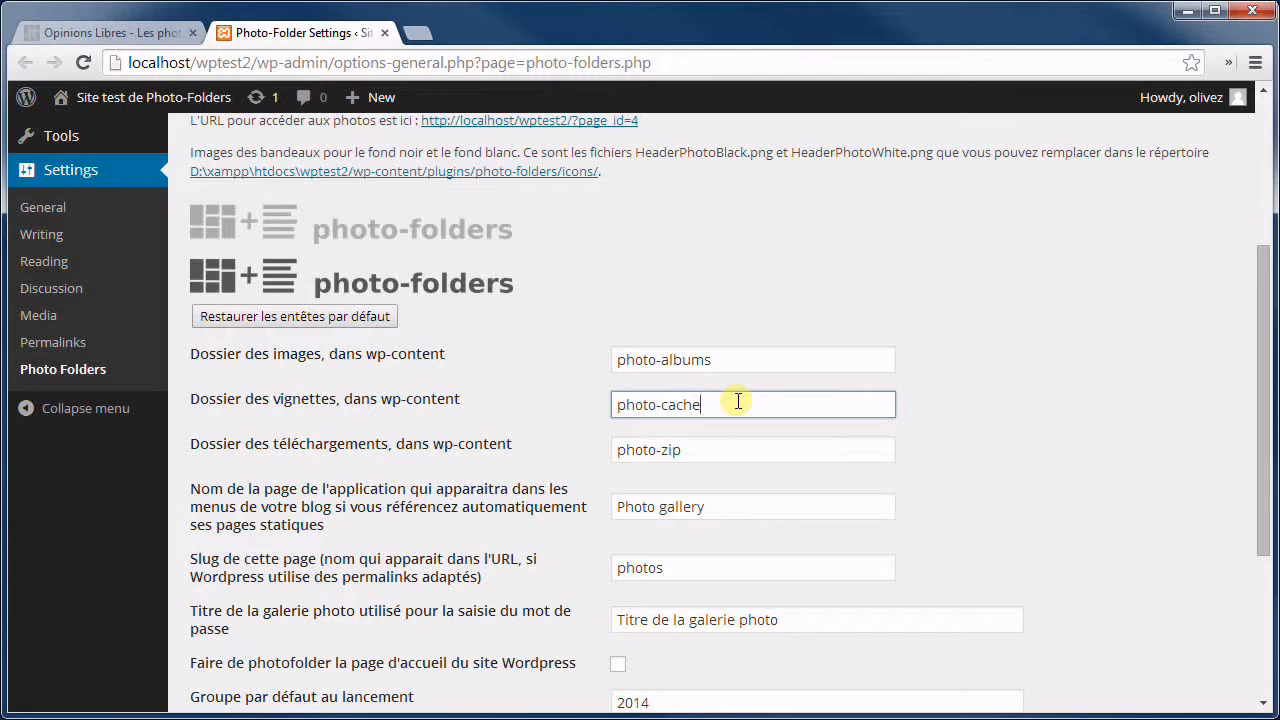
pyautogui.click(714, 446)
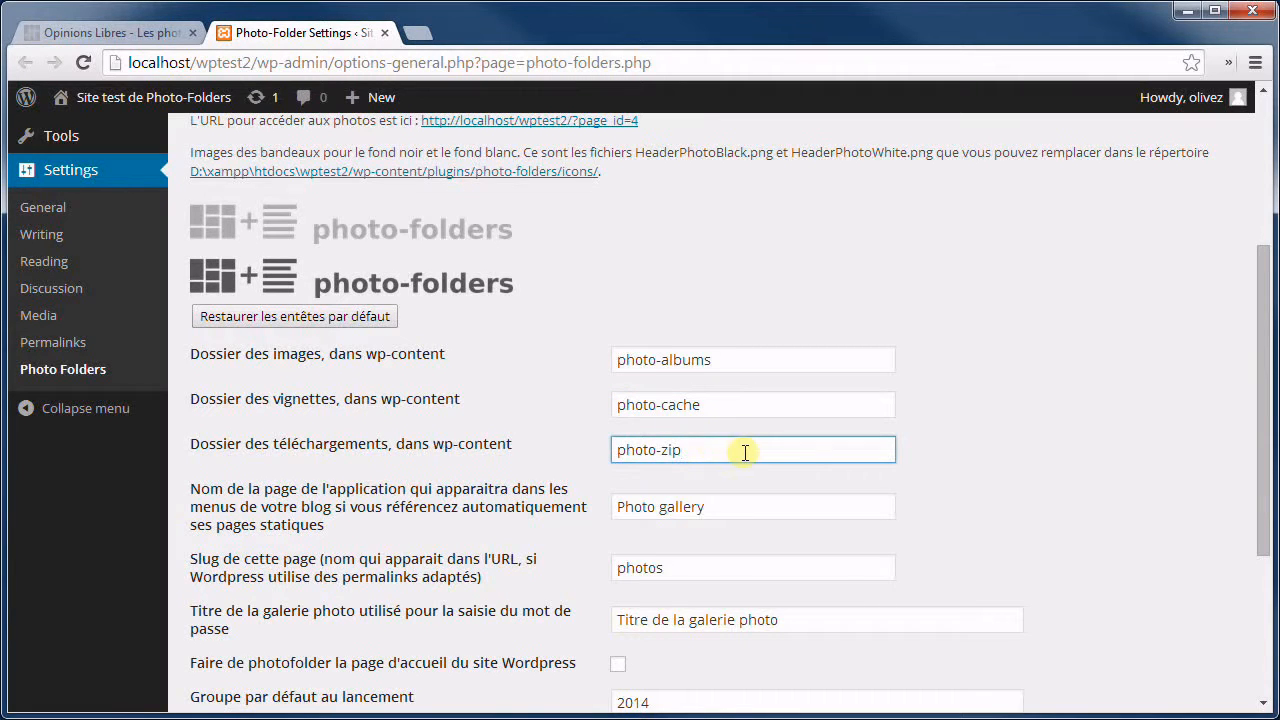
pyautogui.moveTo(366, 356); pyautogui.dragTo(449, 355)
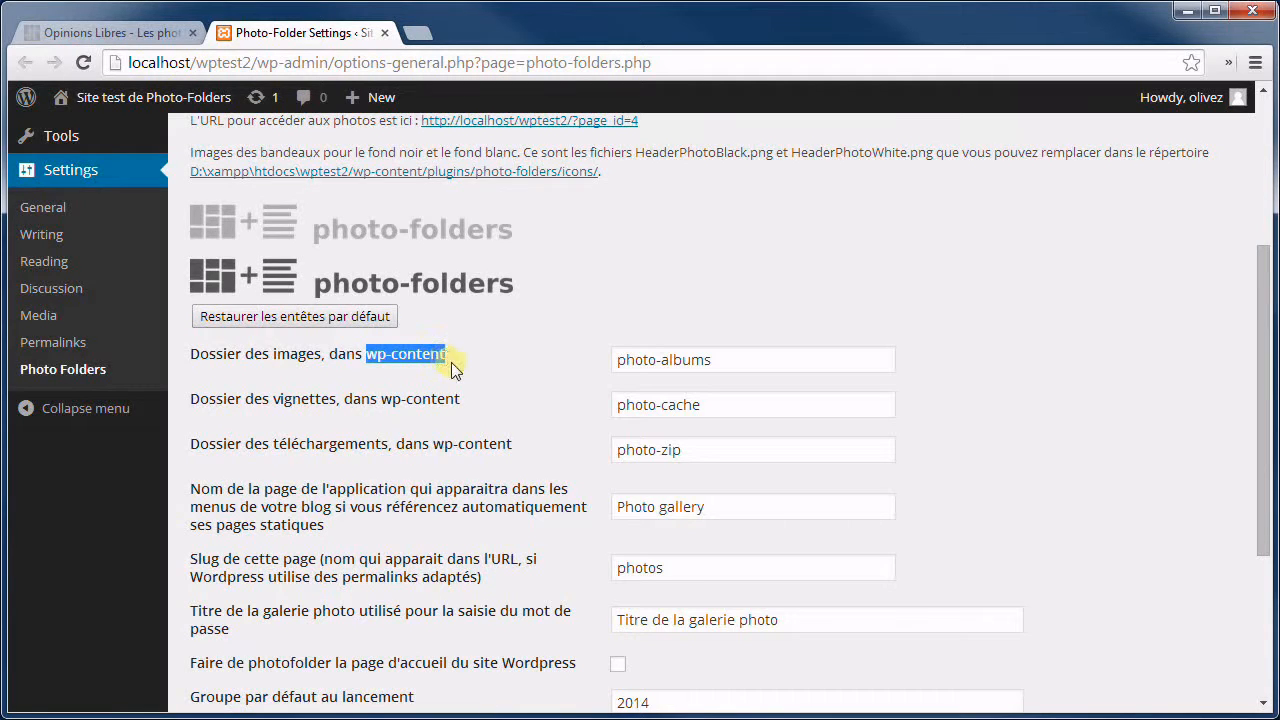
pyautogui.click(741, 364)
pyautogui.click(738, 400)
pyautogui.click(738, 446)
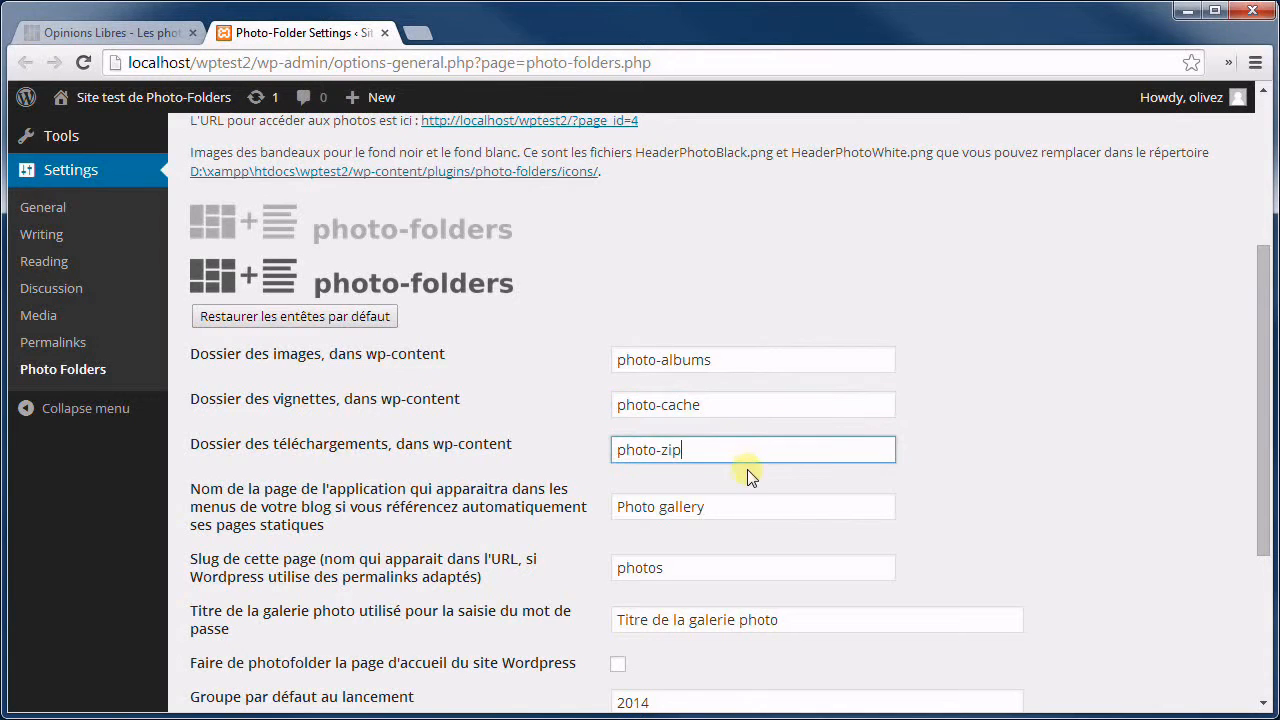
# Check the application page name 'Photo gallery' and page slug 'photos', leaving both unchanged.
pyautogui.scroll(-1, 748, 480)
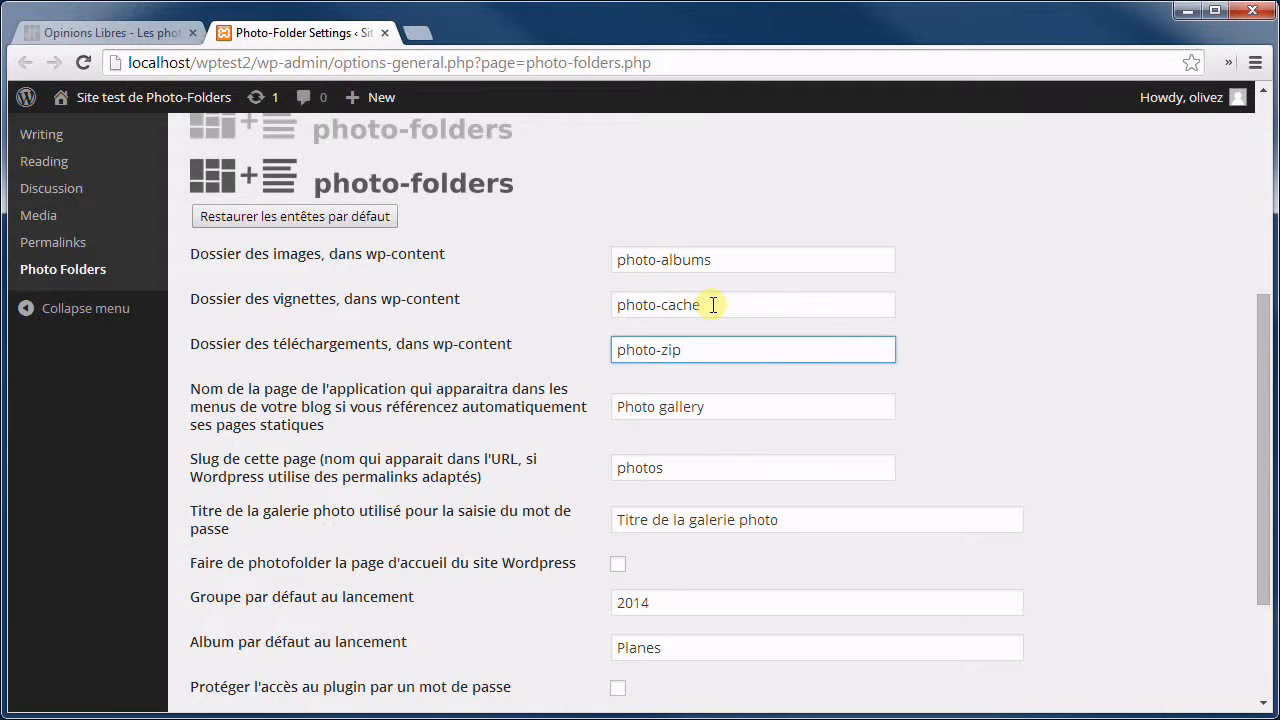
pyautogui.scroll(-1, 705, 445)
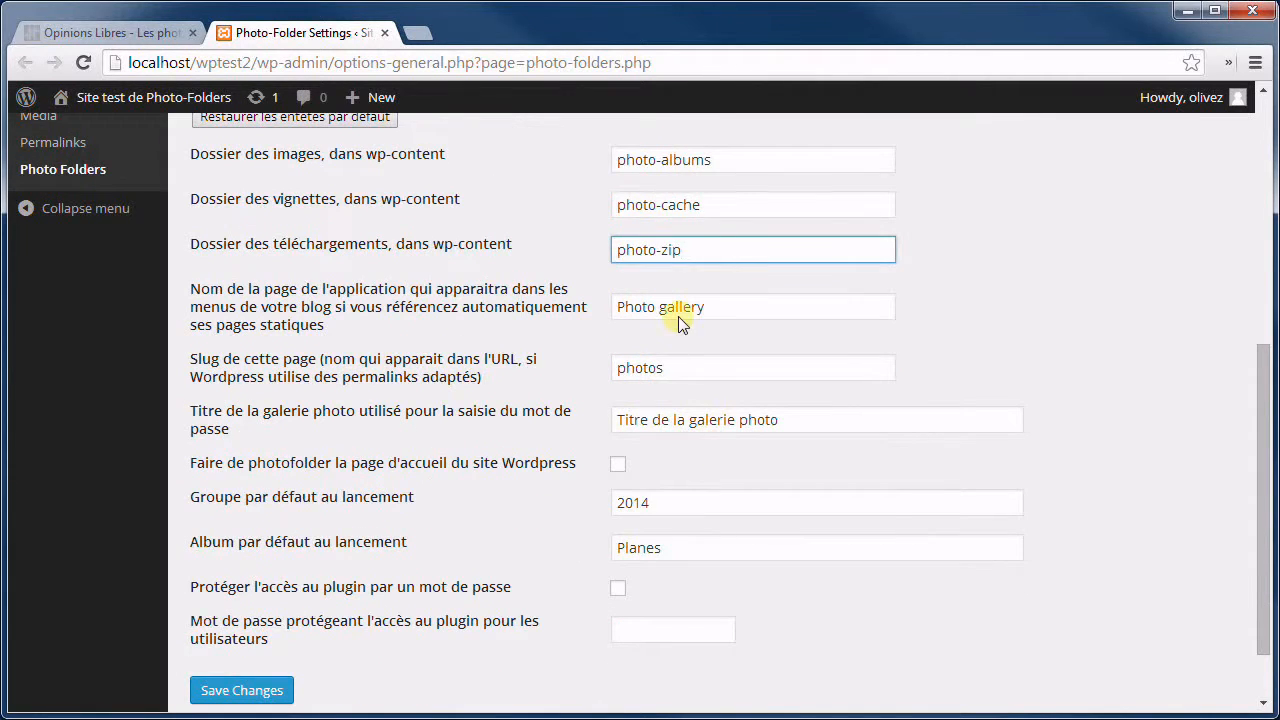
pyautogui.moveTo(745, 306); pyautogui.dragTo(620, 293)
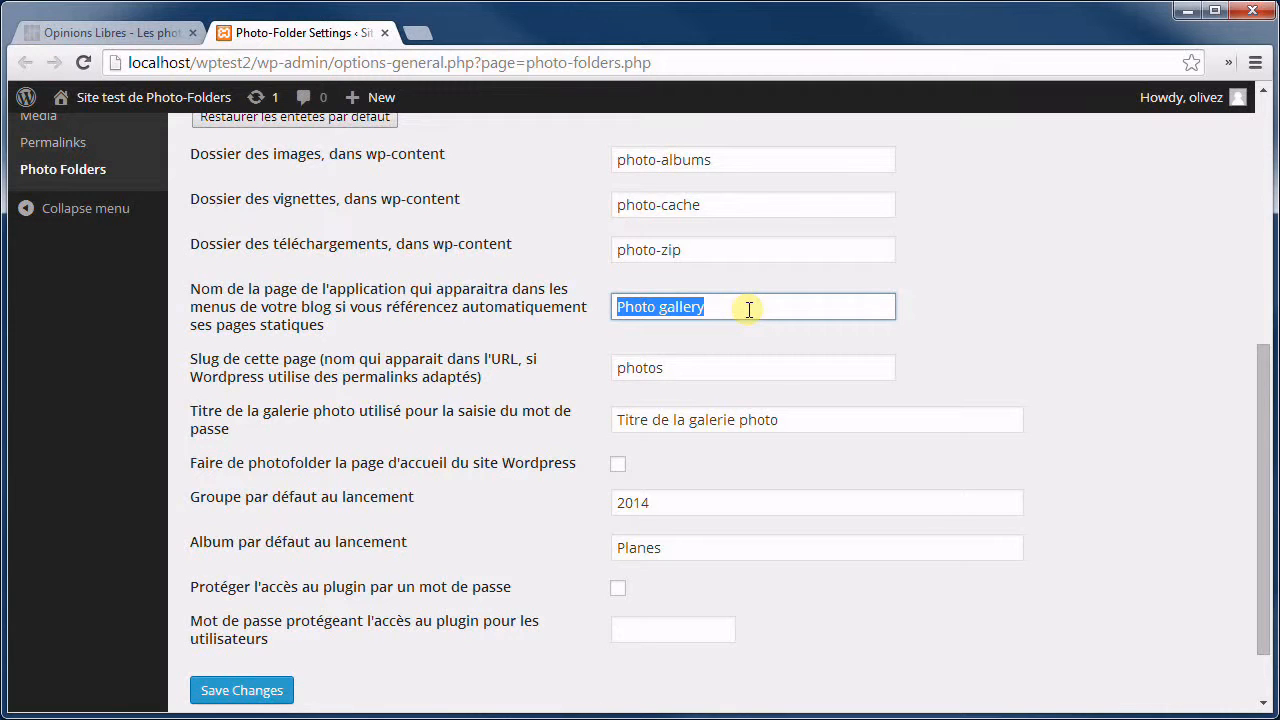
pyautogui.moveTo(702, 309); pyautogui.dragTo(652, 310)
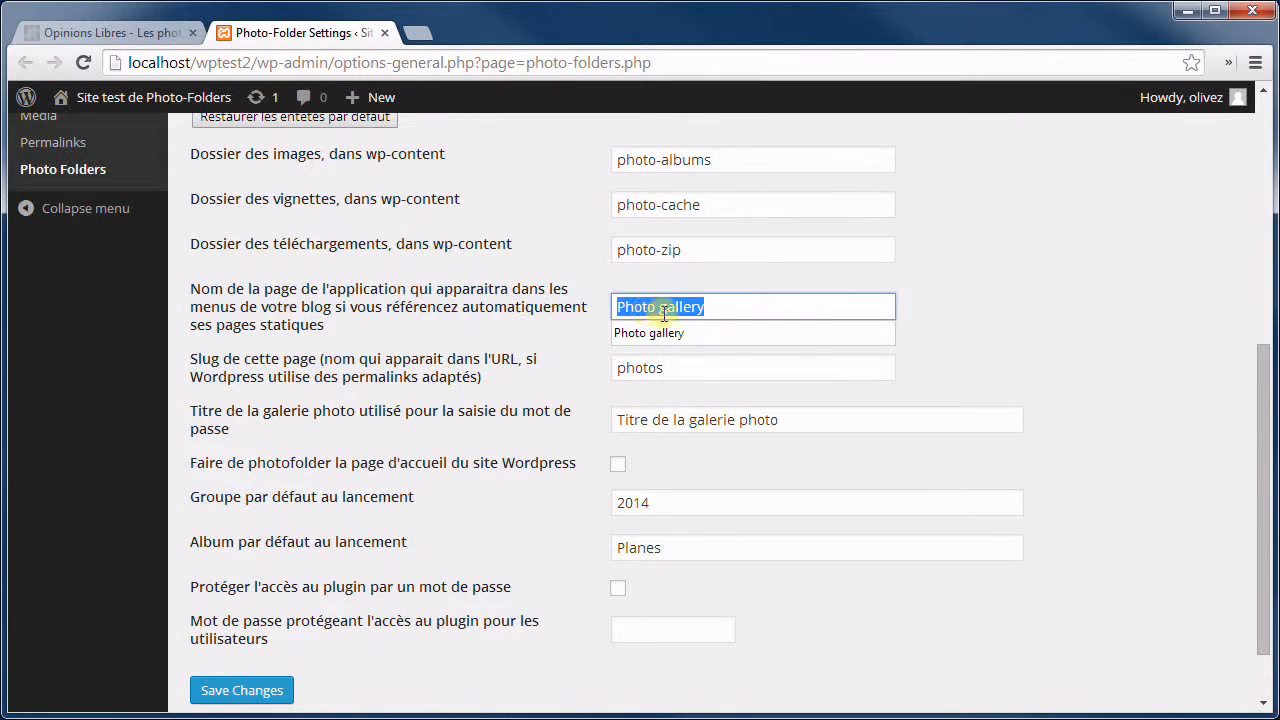
pyautogui.click(721, 308)
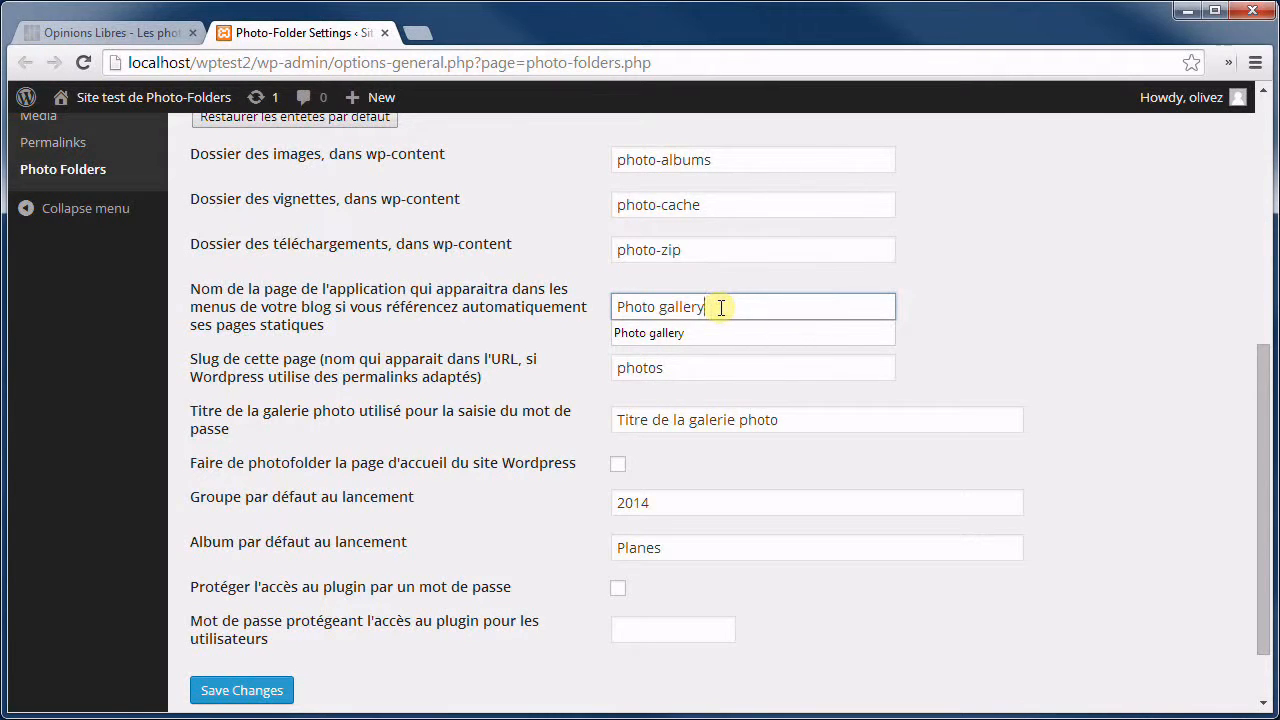
pyautogui.click(930, 307)
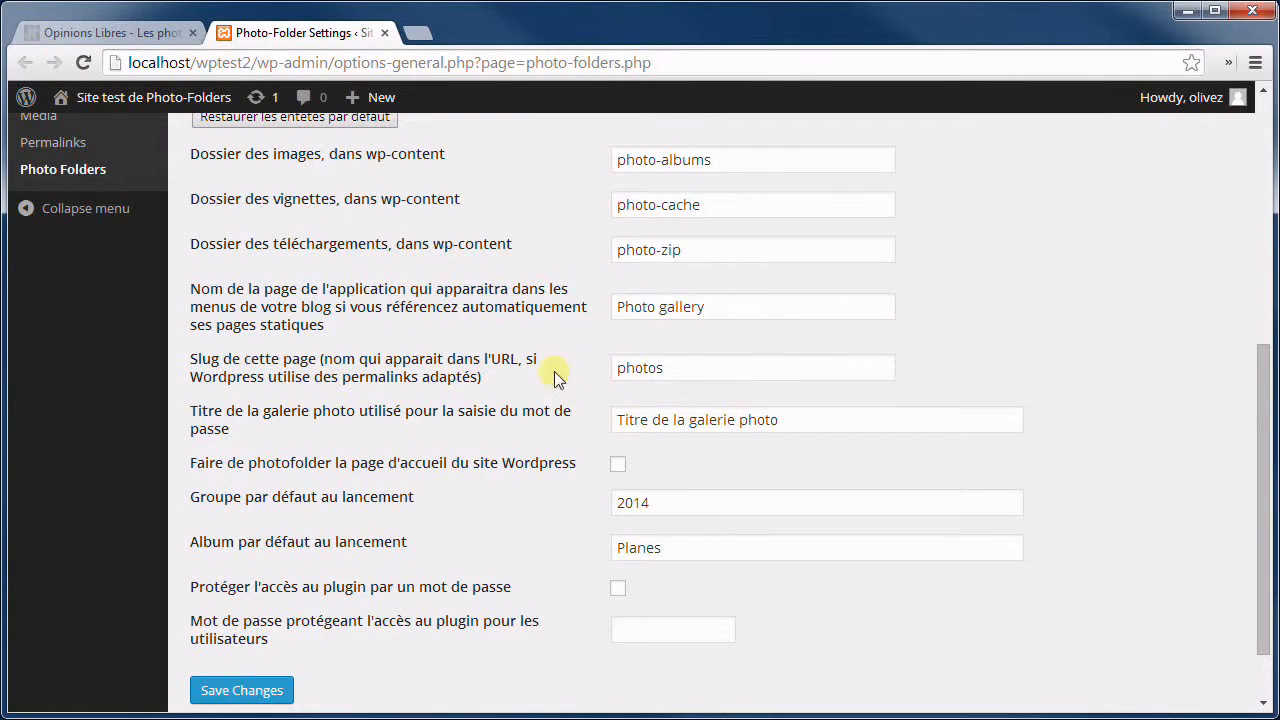
pyautogui.click(674, 368)
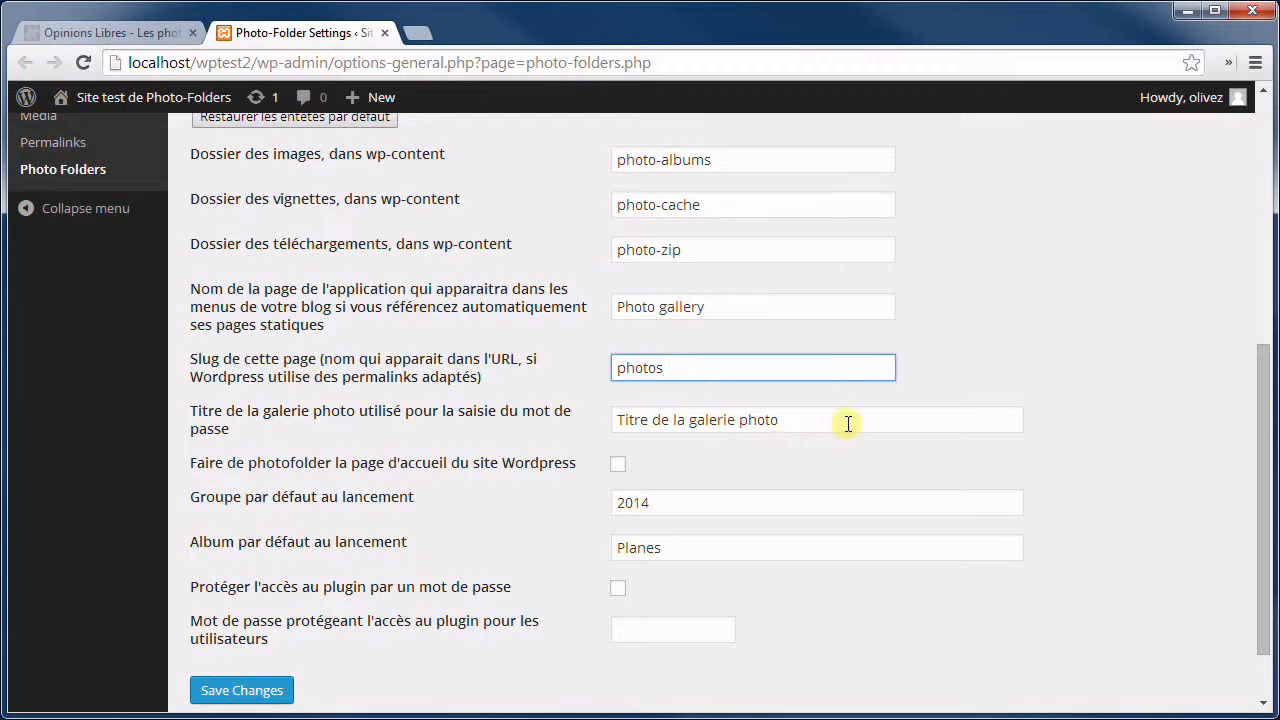
# Review the gallery title and make Photo-Folders the site's home page.
pyautogui.moveTo(846, 423); pyautogui.dragTo(596, 428)
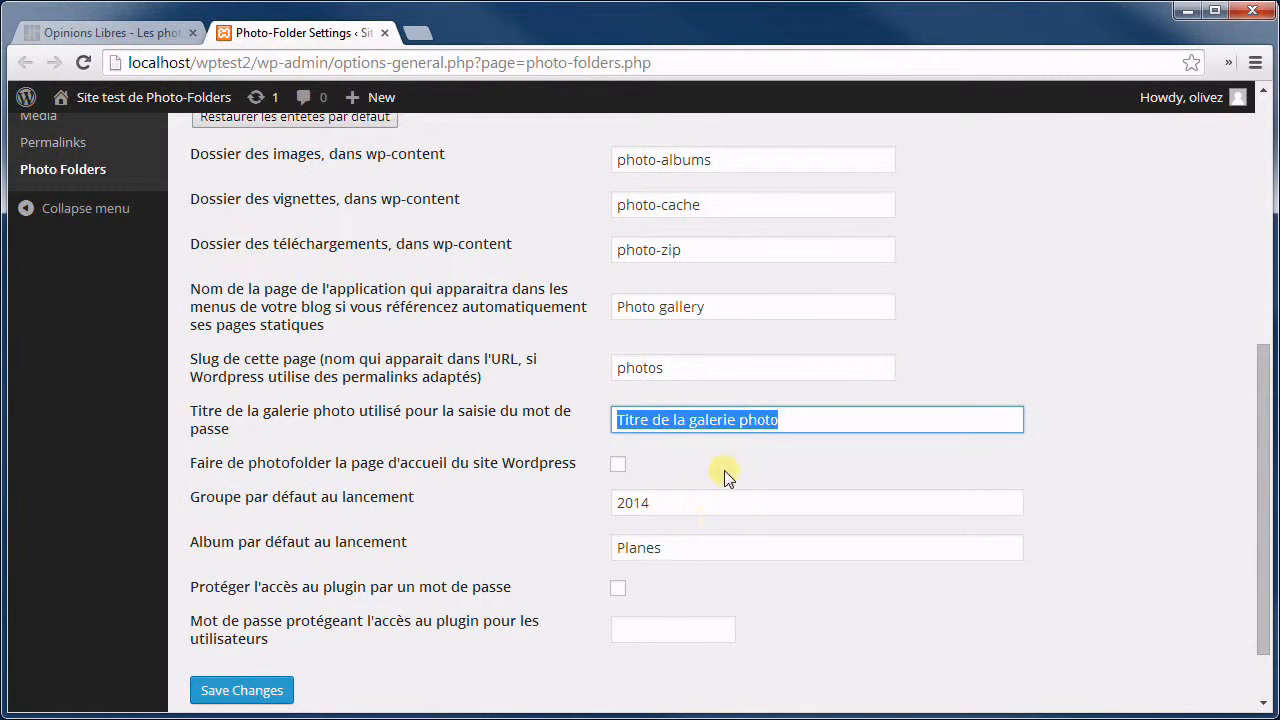
pyautogui.scroll(-1, 723, 460)
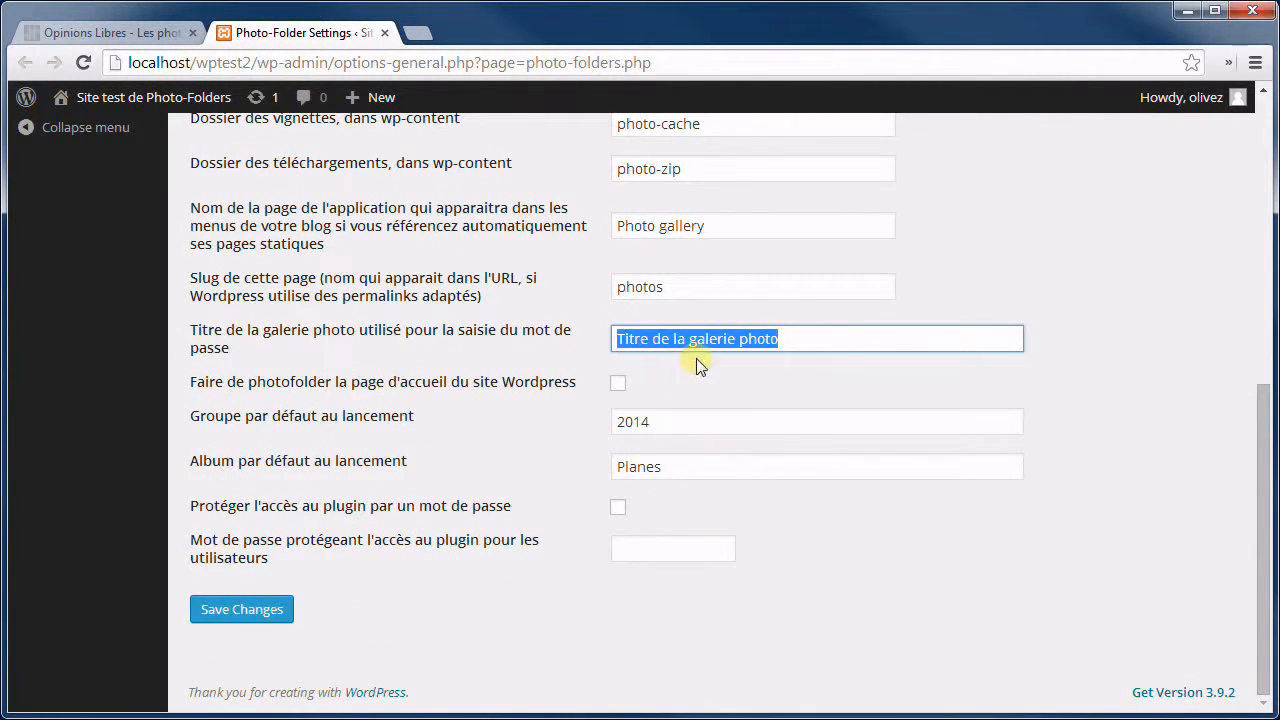
pyautogui.click(818, 337)
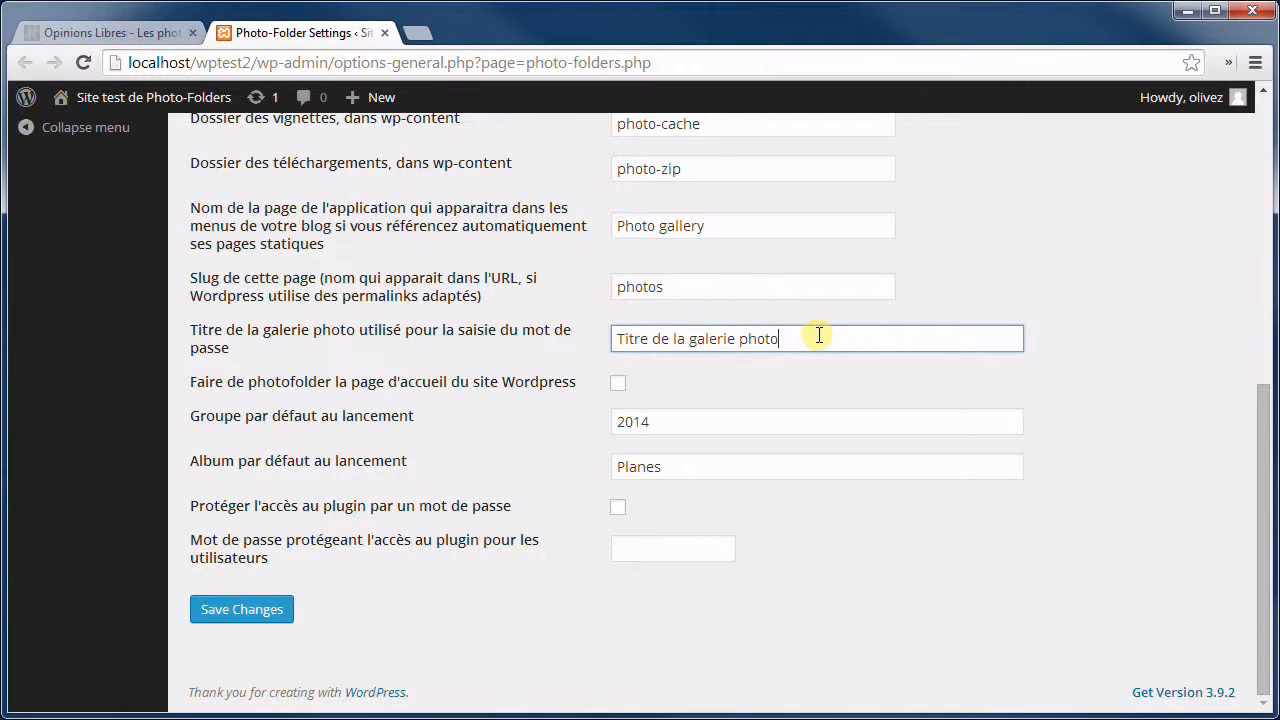
pyautogui.click(618, 385)
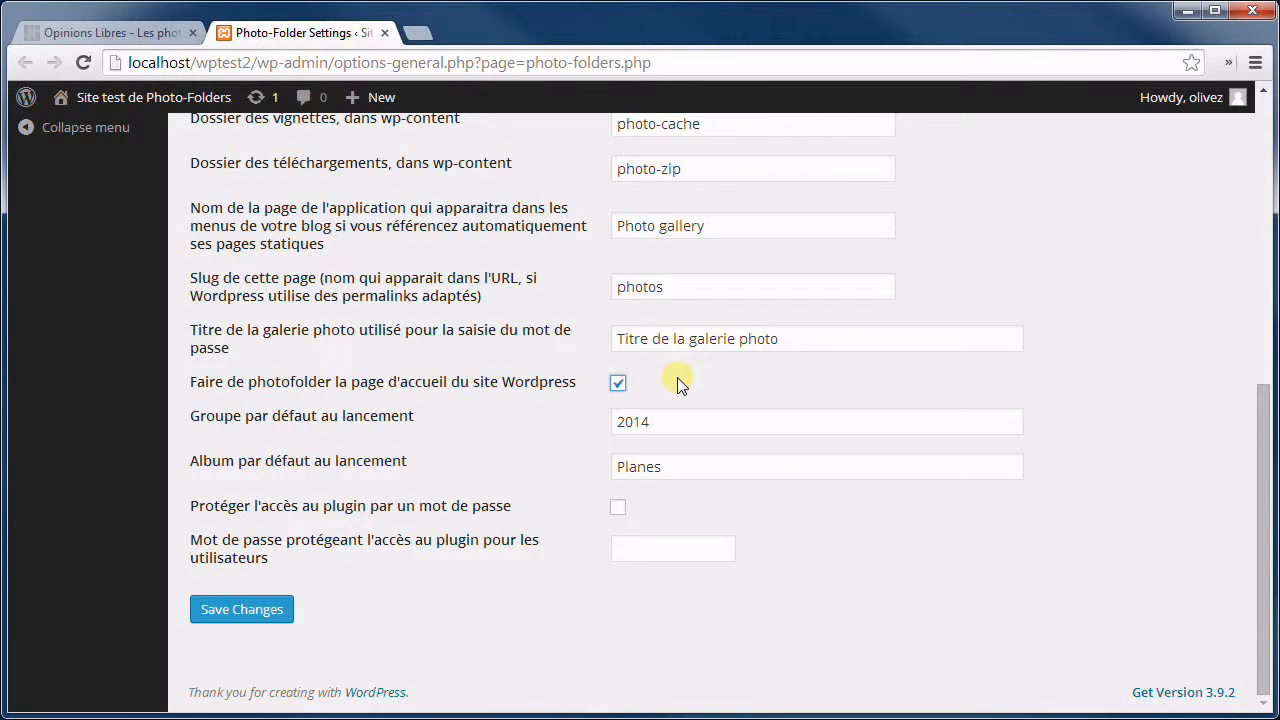
# Check the default launch group 2014 and default album Planes.
pyautogui.click(670, 420)
pyautogui.click(695, 461)
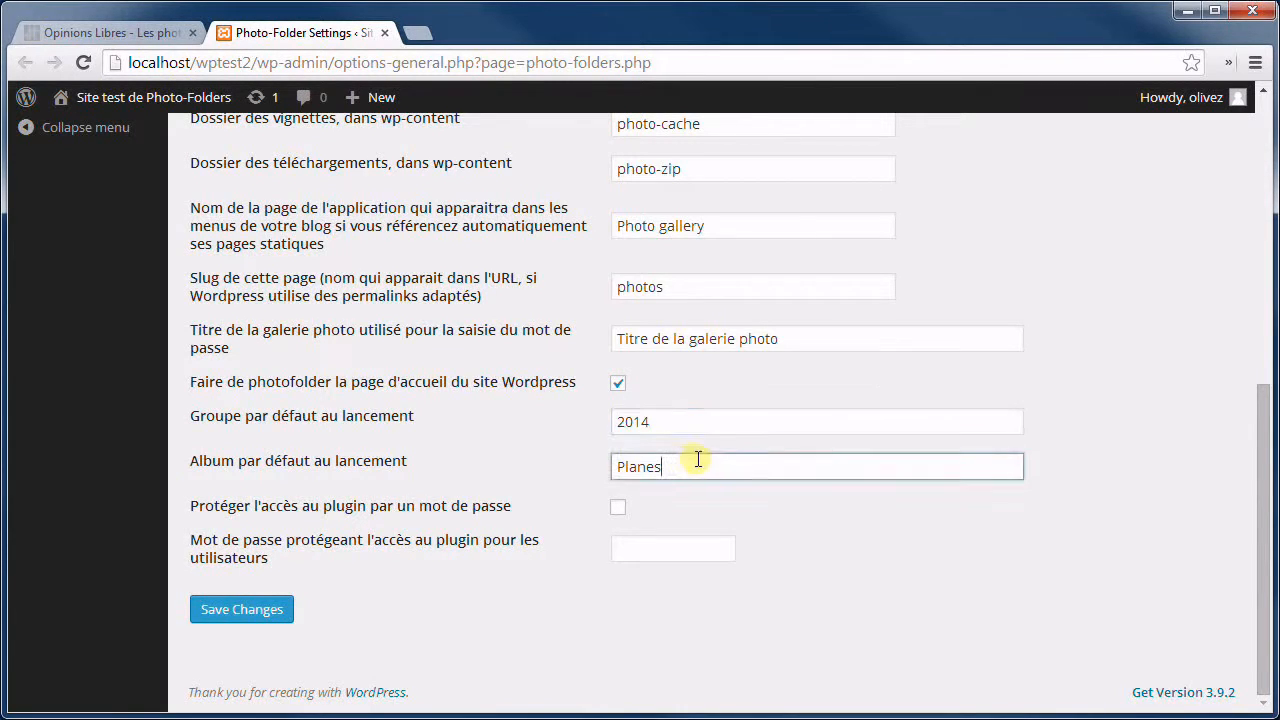
pyautogui.click(716, 423)
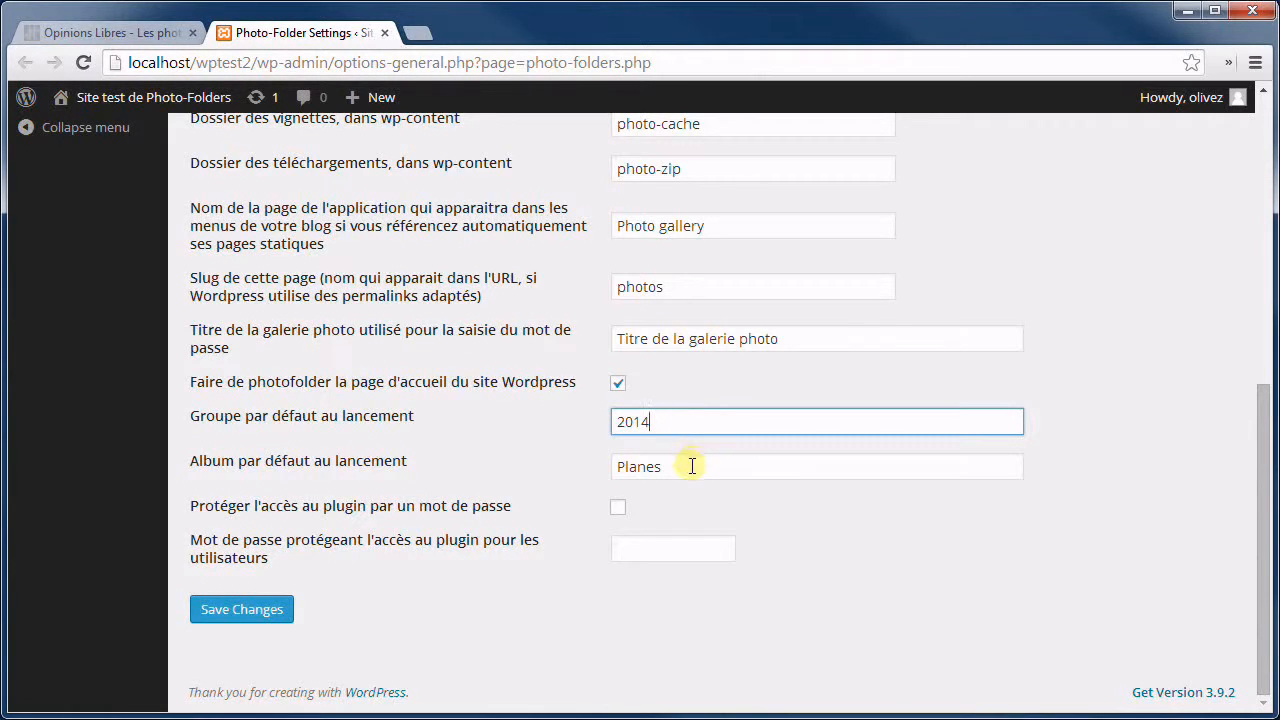
pyautogui.click(692, 466)
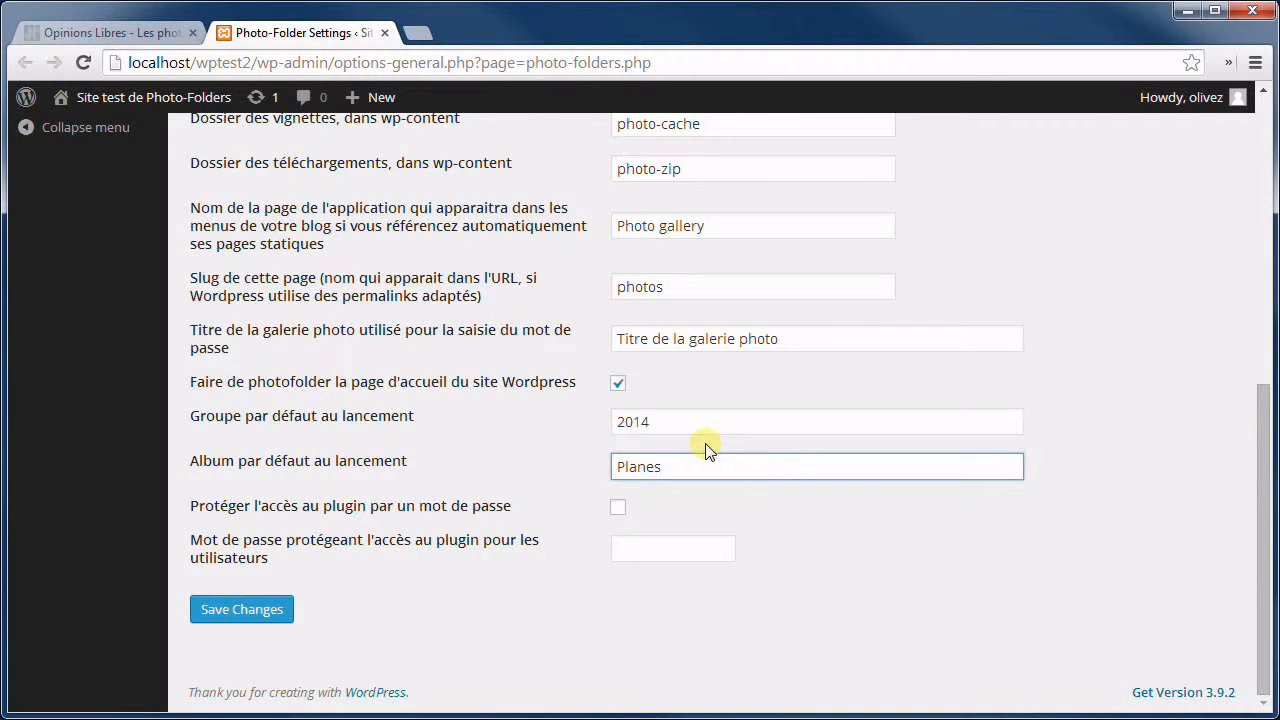
pyautogui.click(709, 419)
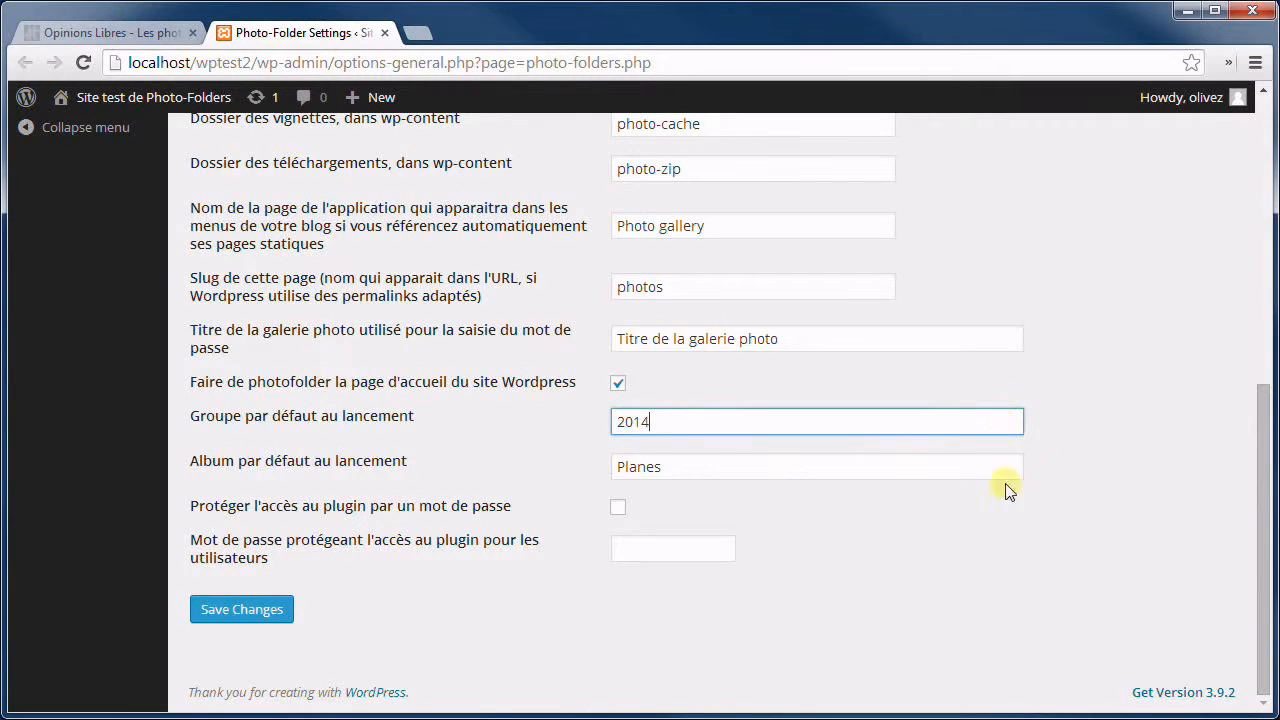
# Turn on password protection for the plugin and enter an access password.
pyautogui.click(619, 508)
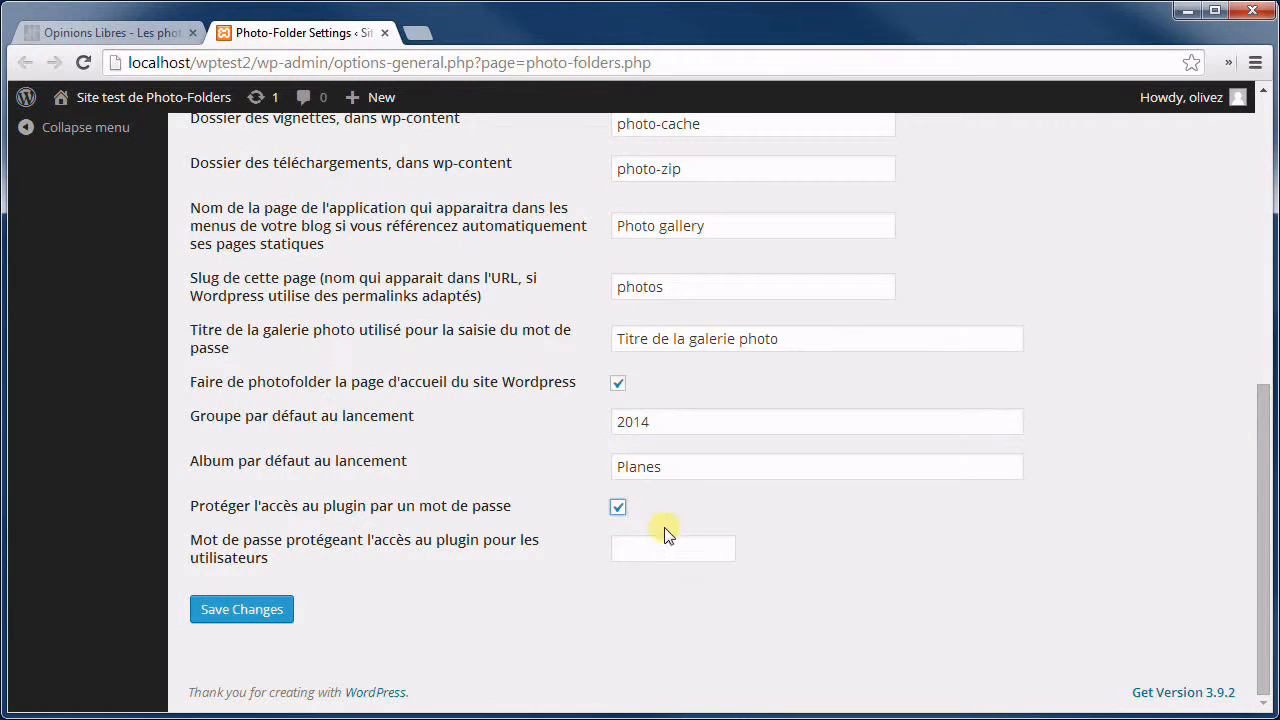
pyautogui.click(655, 548)
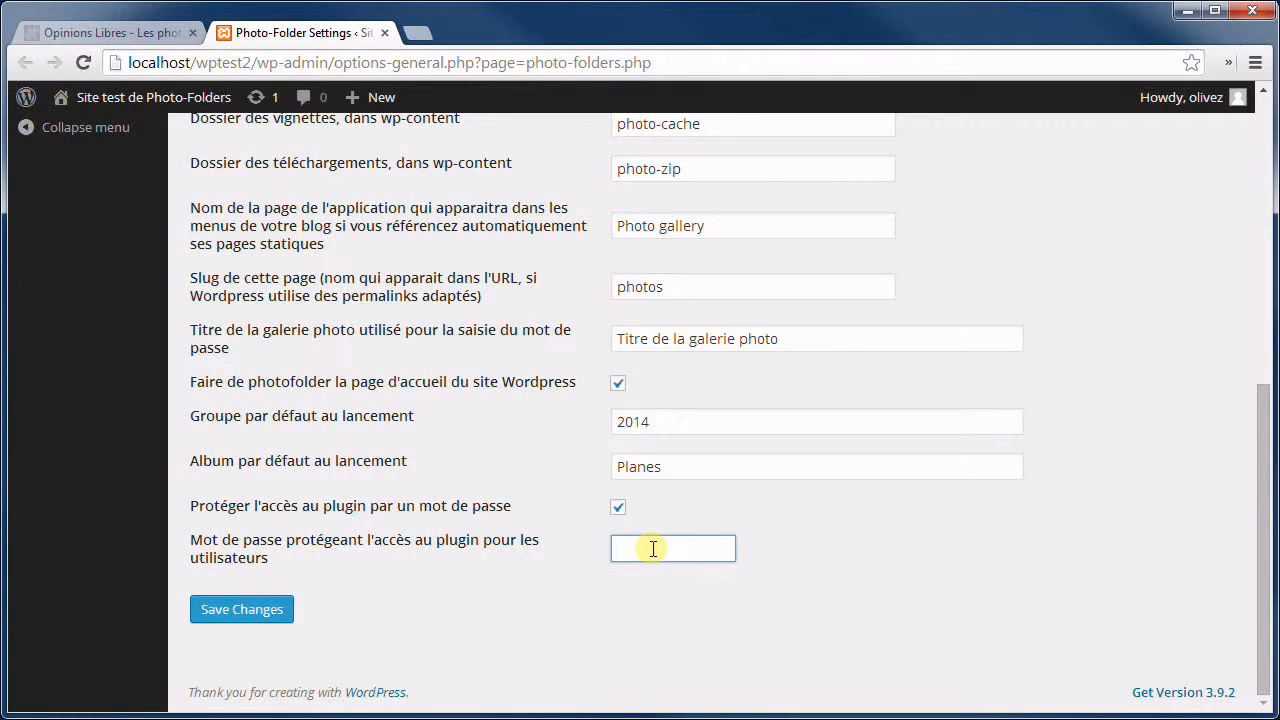
pyautogui.write('••••')
# Save the Photo-Folders settings, then bring up the link options for the photos URL.
pyautogui.click(228, 613)
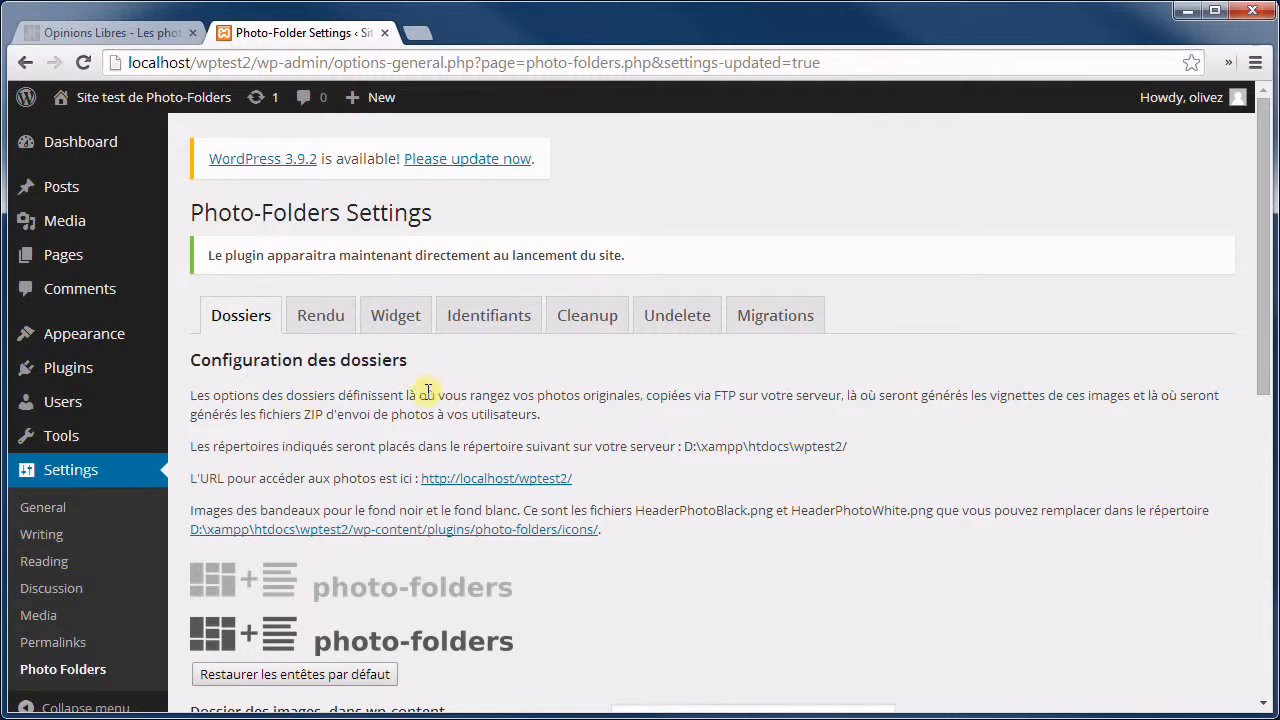
pyautogui.scroll(-1, 337, 400)
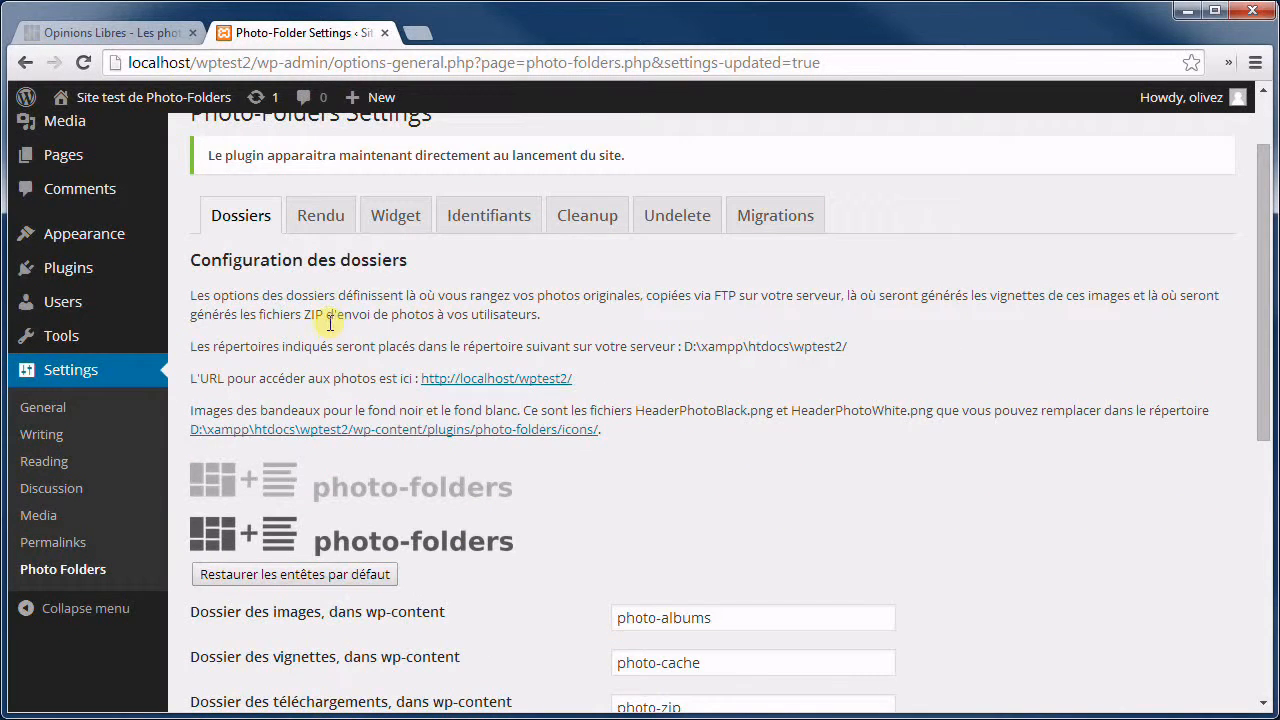
pyautogui.scroll(-1, 333, 335)
pyautogui.scroll(1, 333, 352)
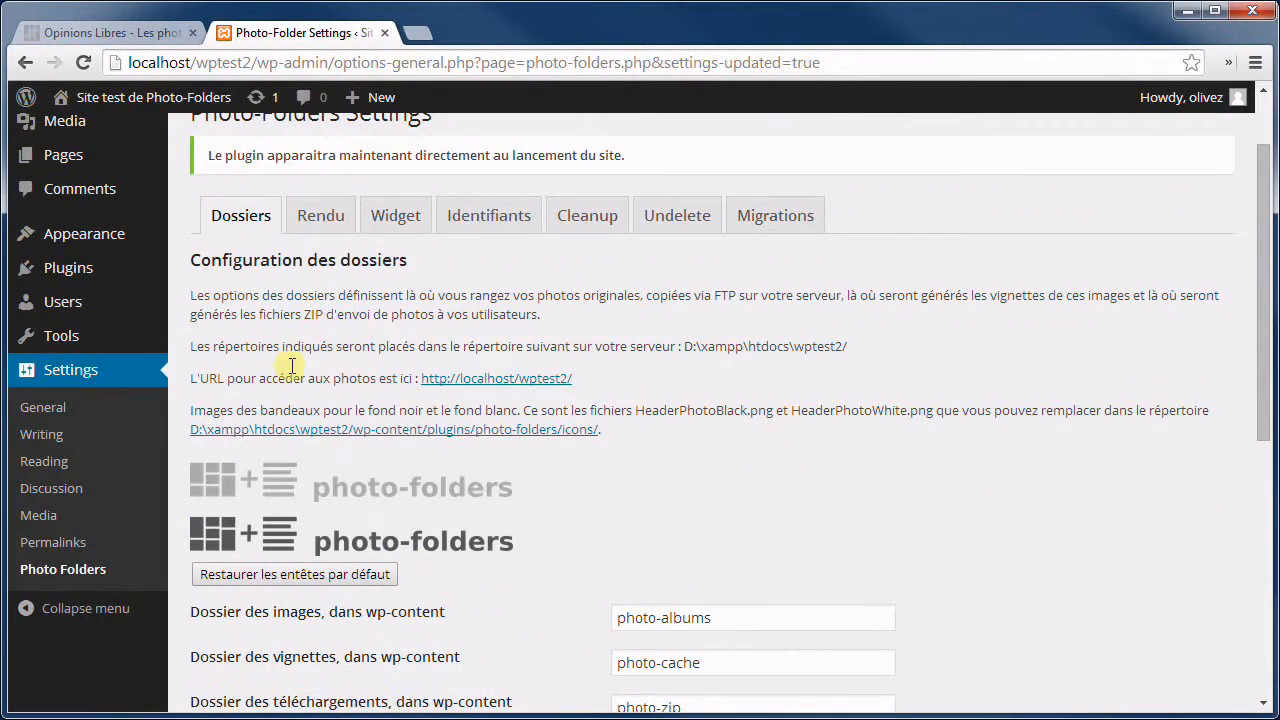
pyautogui.rightClick(506, 384)
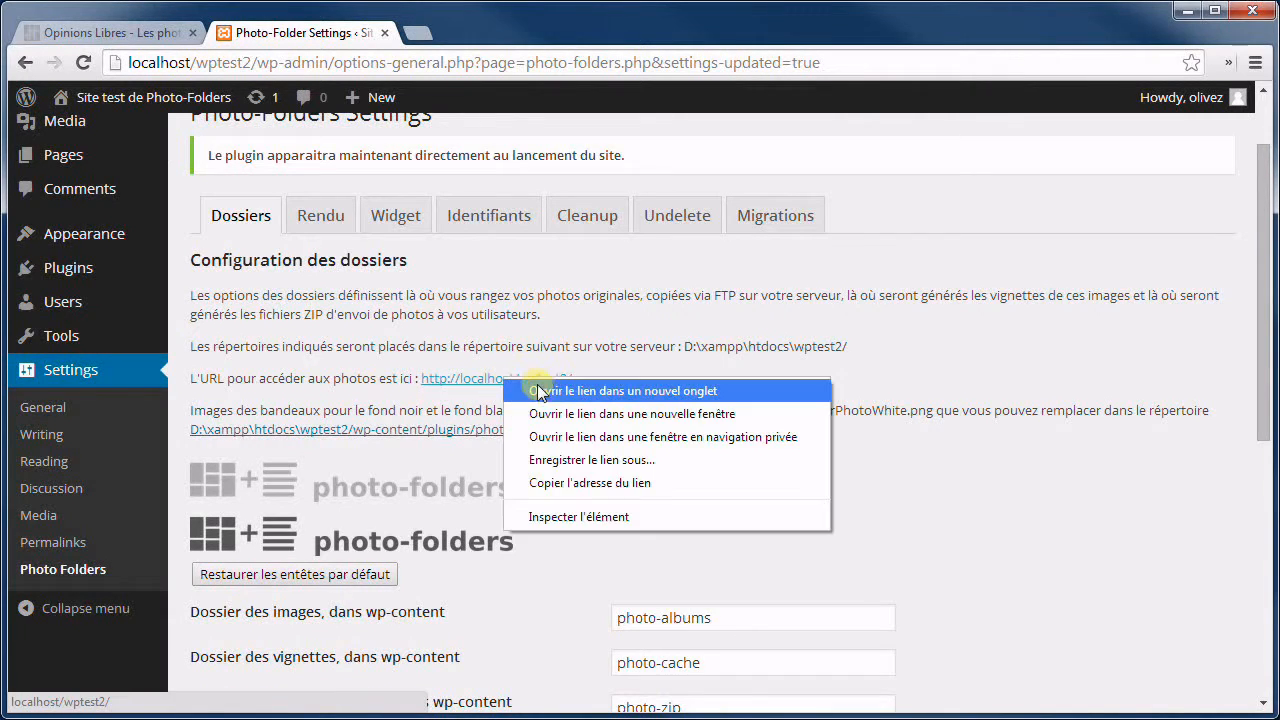
# Open the photos gallery in a new tab and unlock it with the gallery password.
pyautogui.click(540, 389)
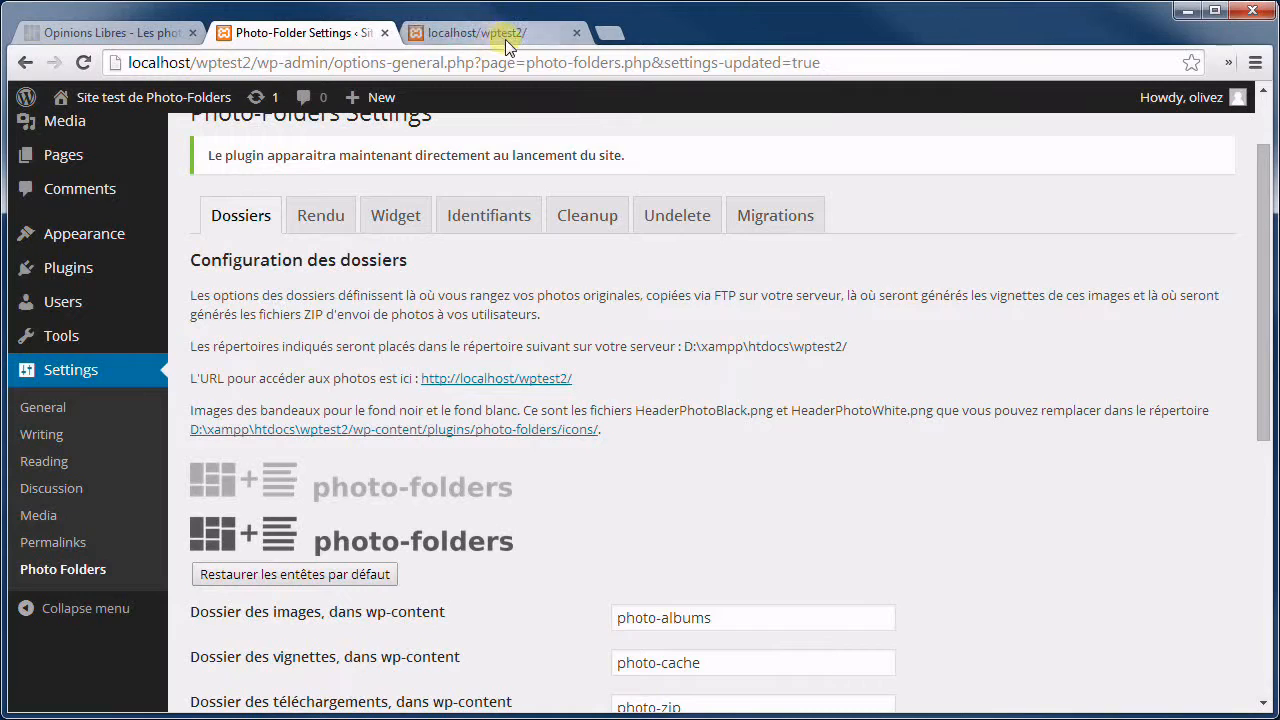
pyautogui.click(503, 30)
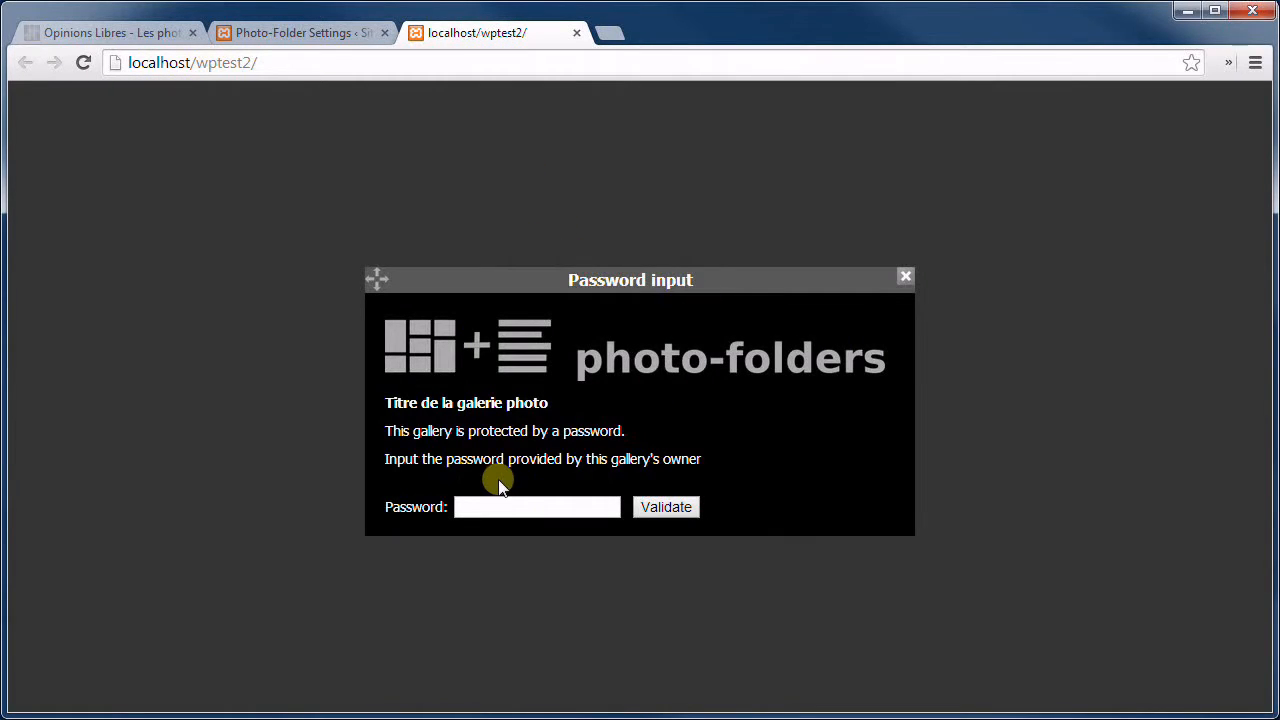
pyautogui.click(530, 507)
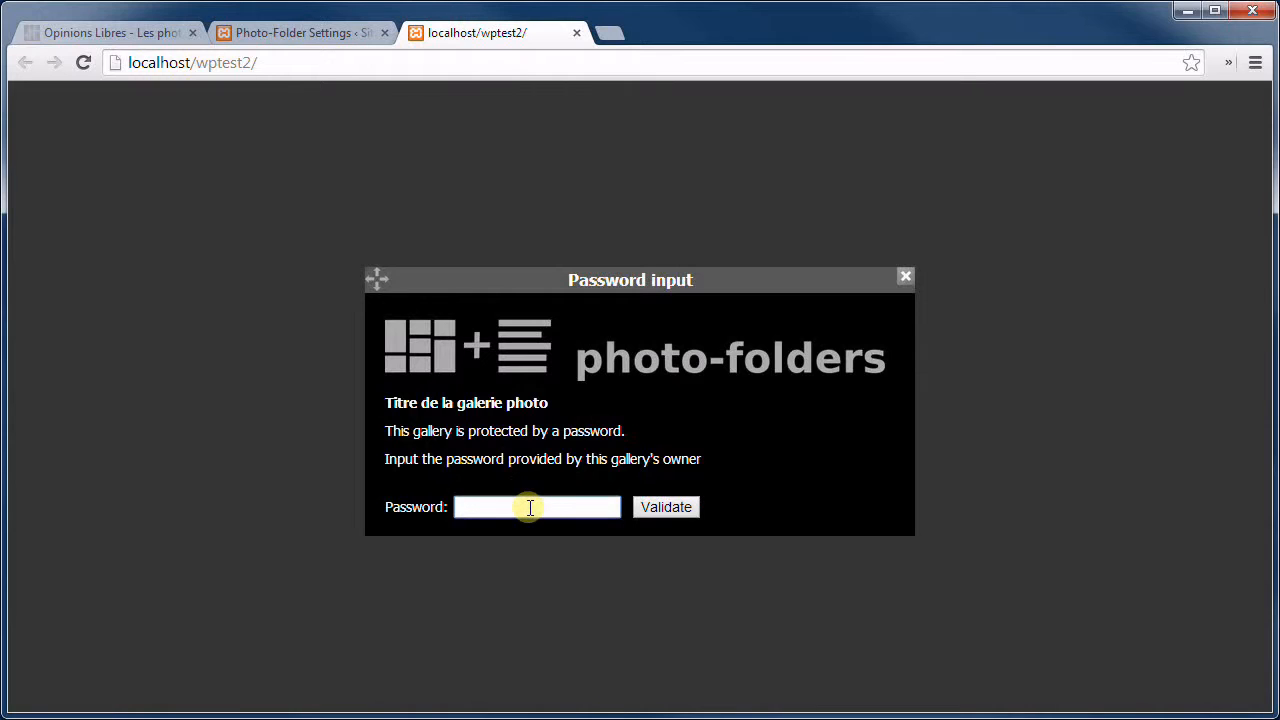
pyautogui.write('test')
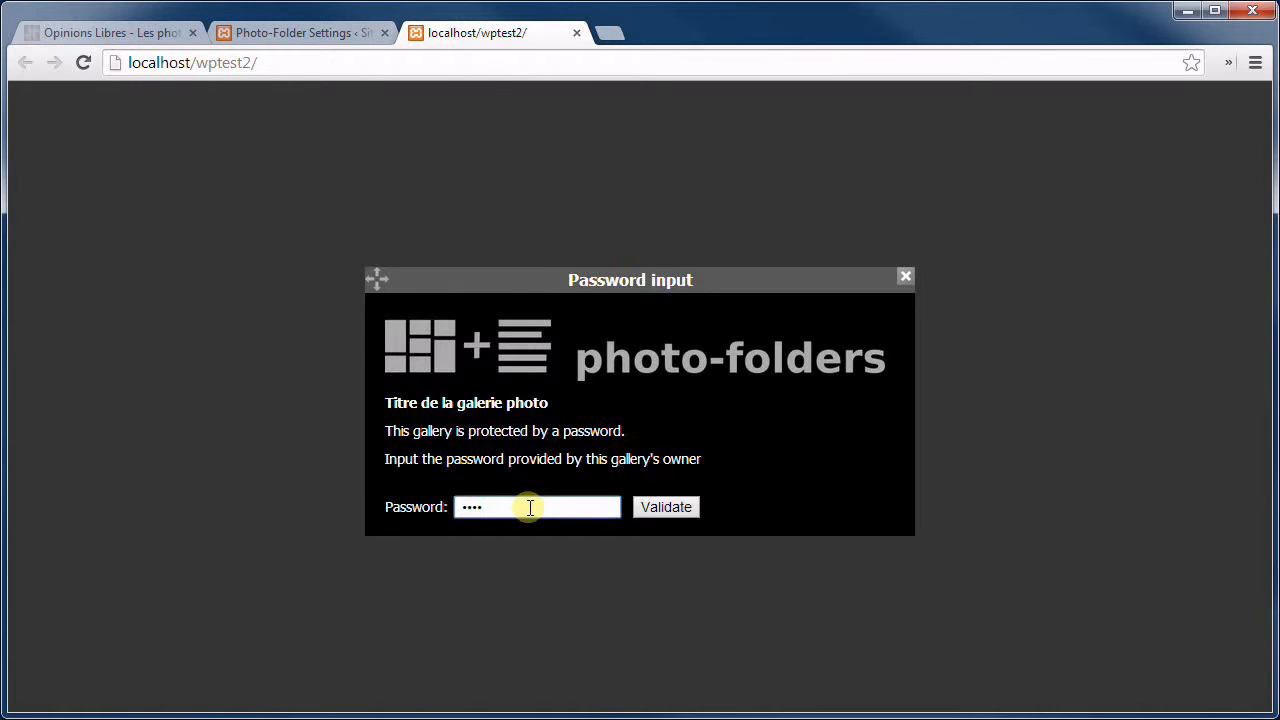
pyautogui.click(667, 508)
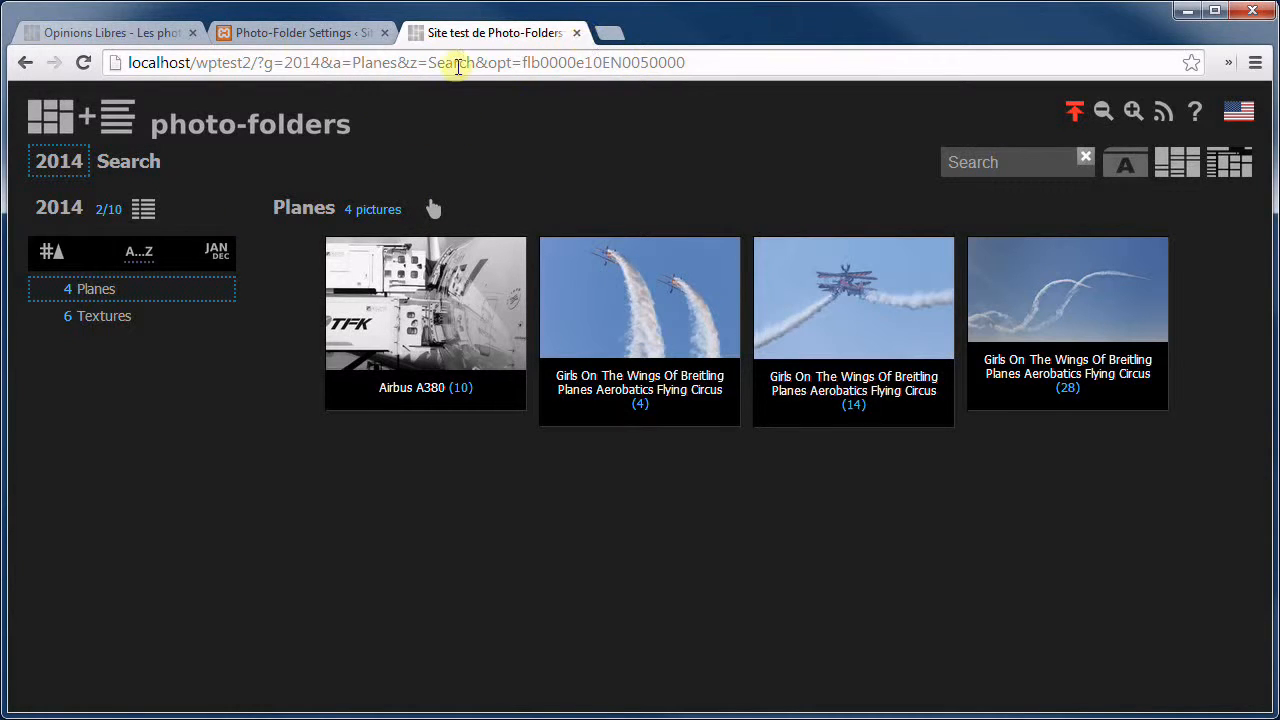
# Back in the plugin settings, save the folder settings with password protection switched off.
pyautogui.click(299, 33)
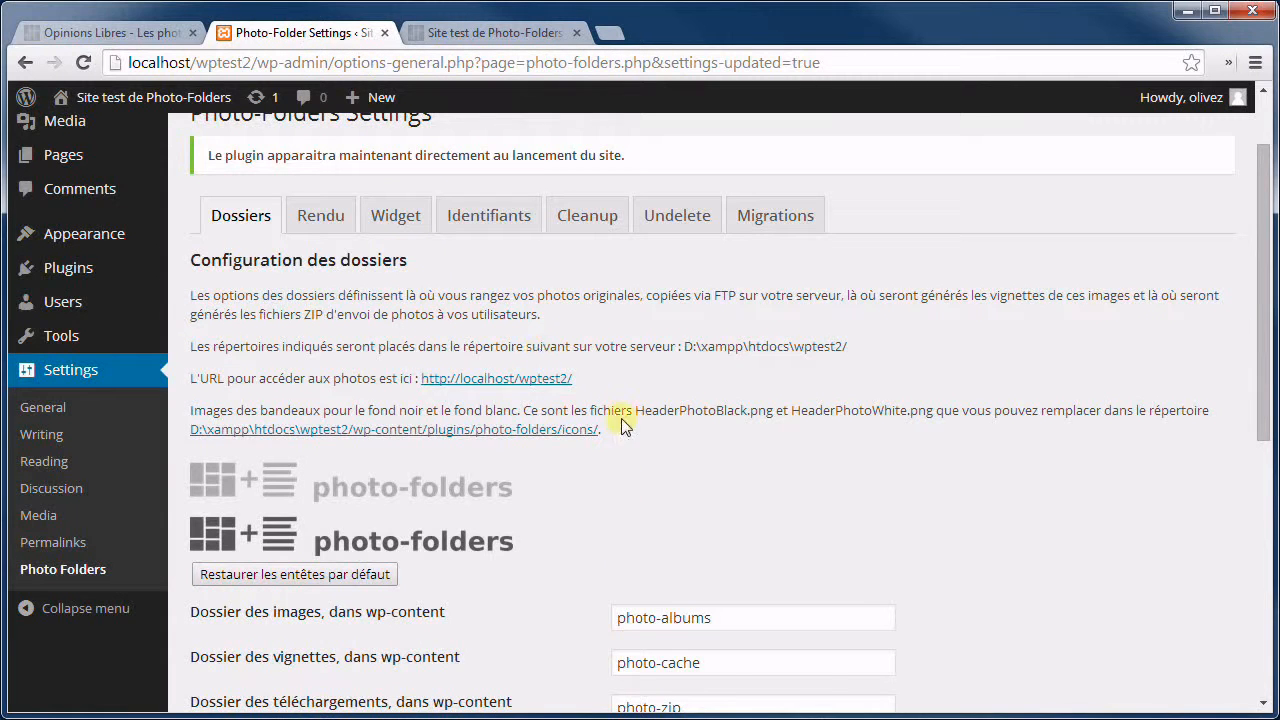
pyautogui.scroll(-1, 614, 408)
pyautogui.scroll(-2, 614, 408)
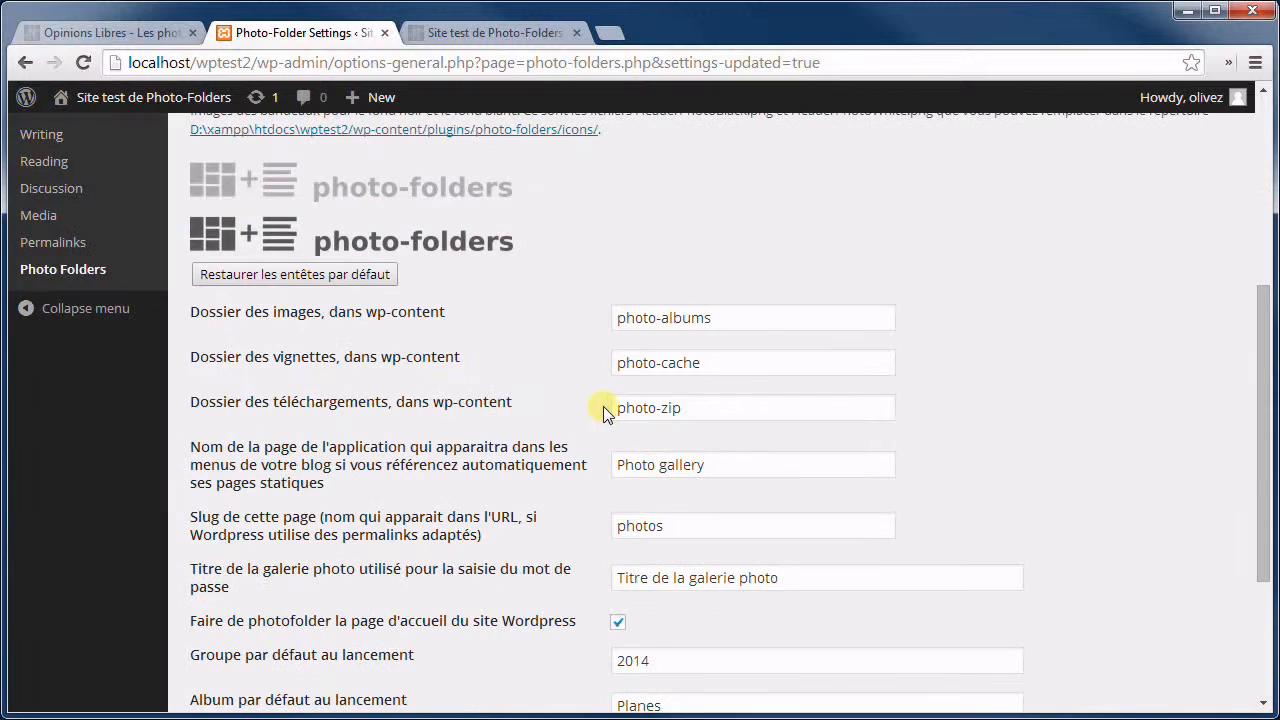
pyautogui.scroll(-3, 476, 424)
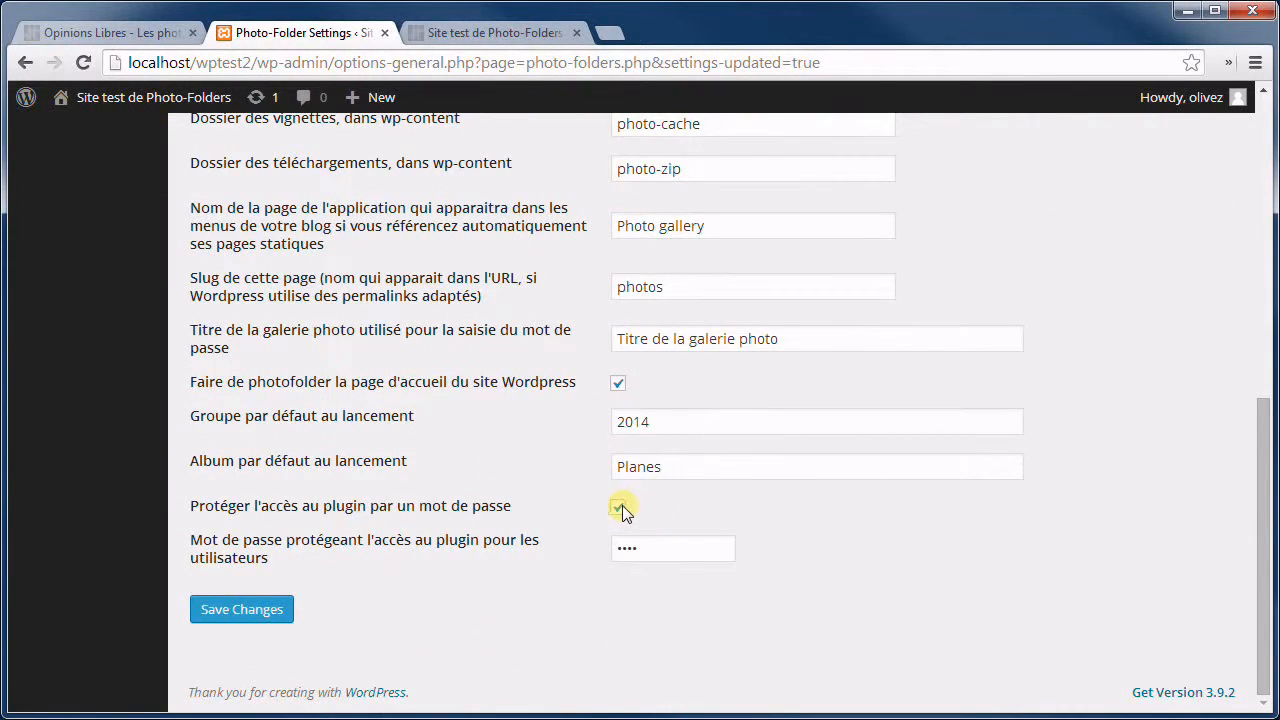
pyautogui.click(242, 609)
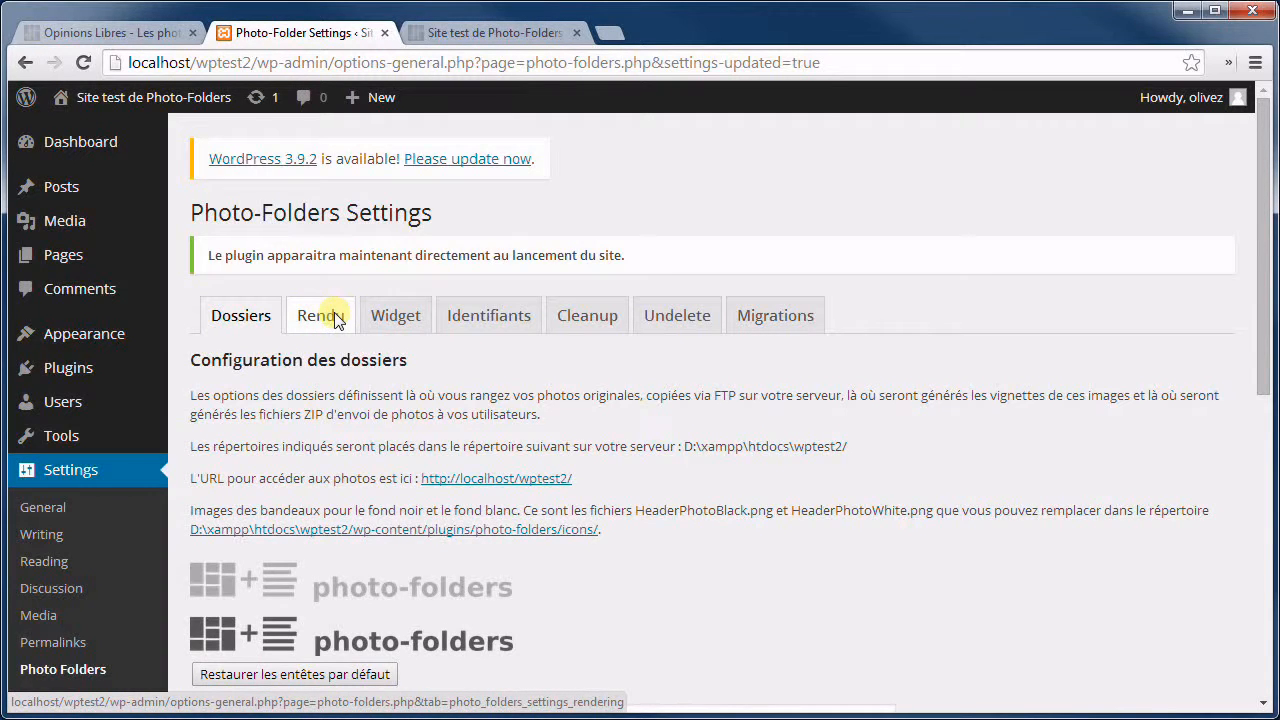
pyautogui.scroll(-2, 336, 320)
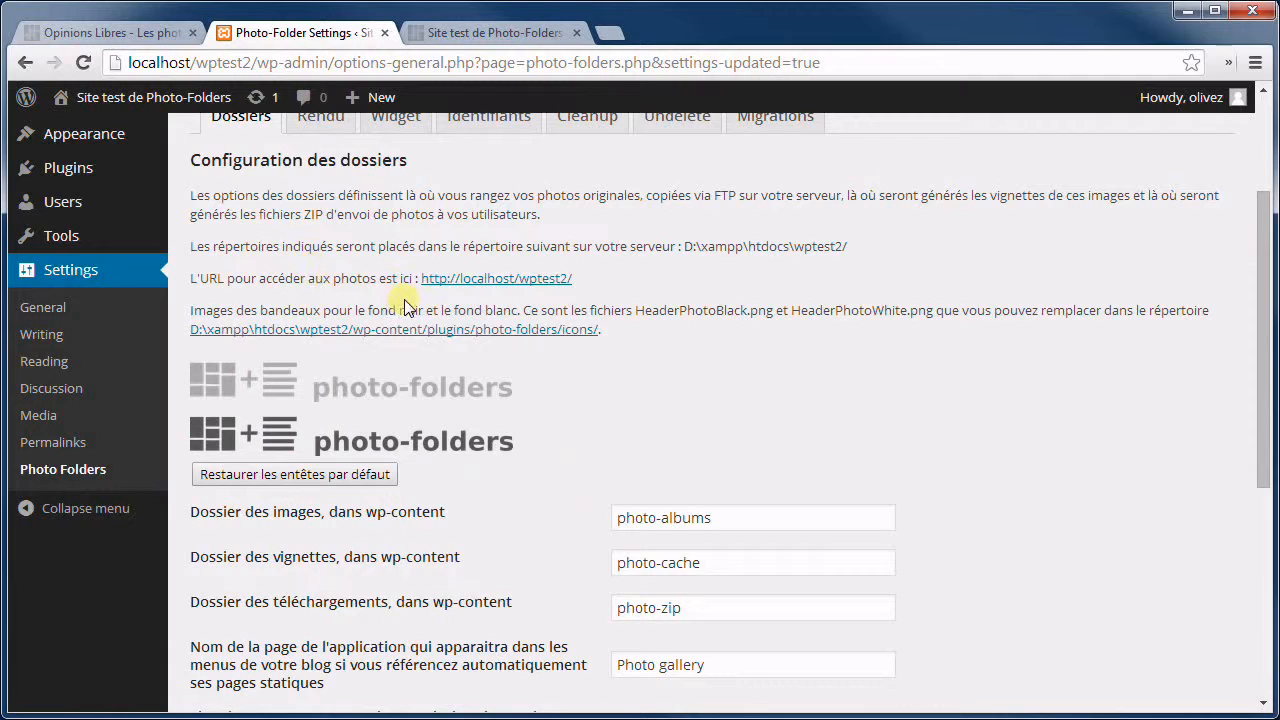
pyautogui.scroll(-2, 405, 307)
pyautogui.scroll(1, 443, 382)
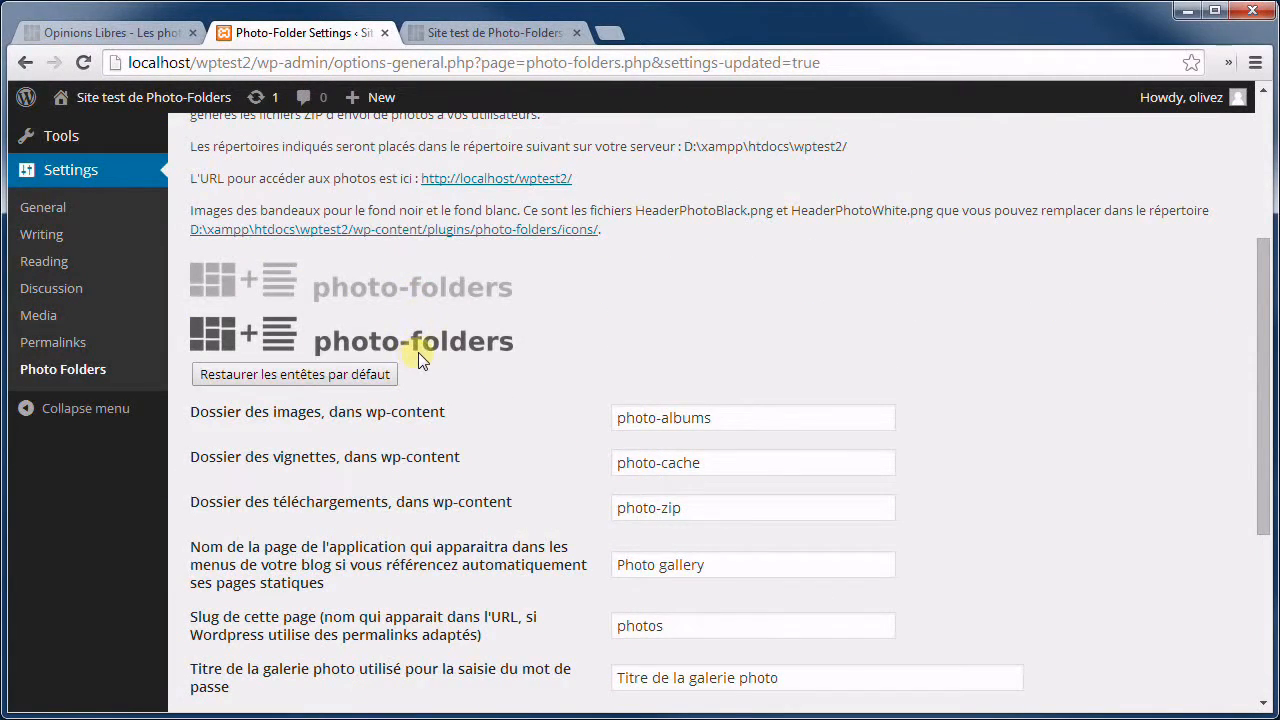
pyautogui.moveTo(426, 282)
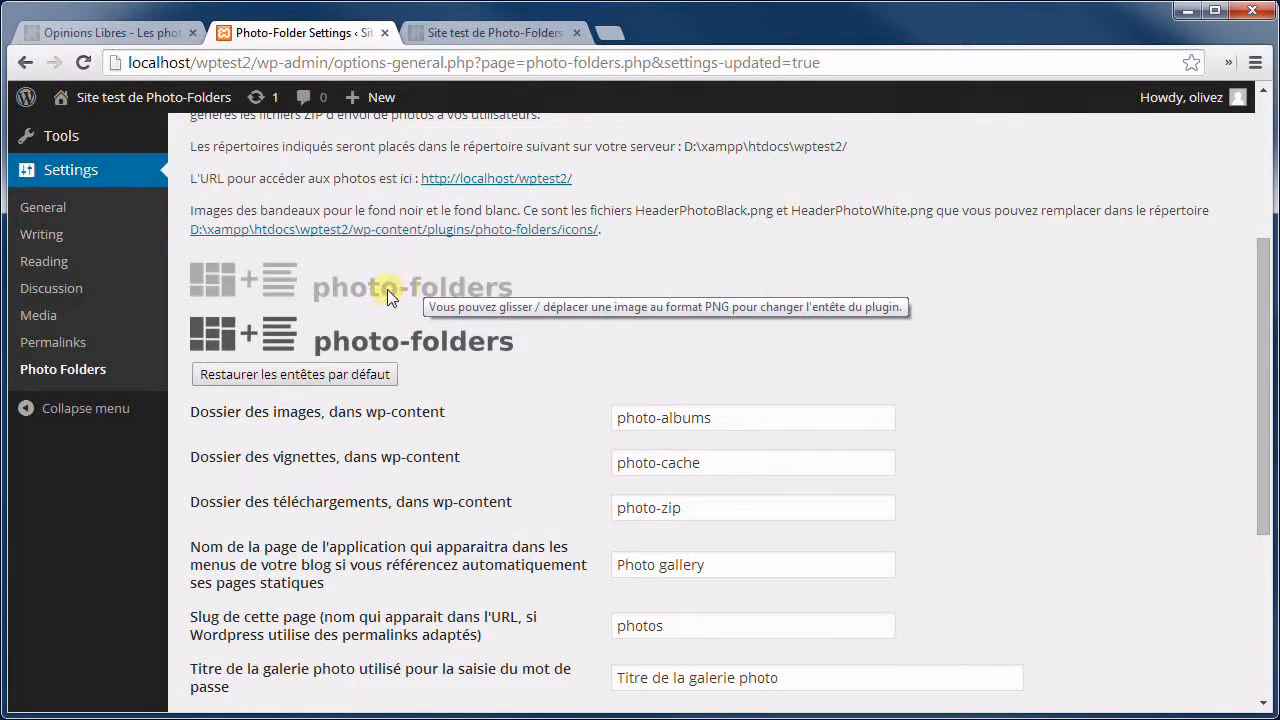
pyautogui.click(512, 36)
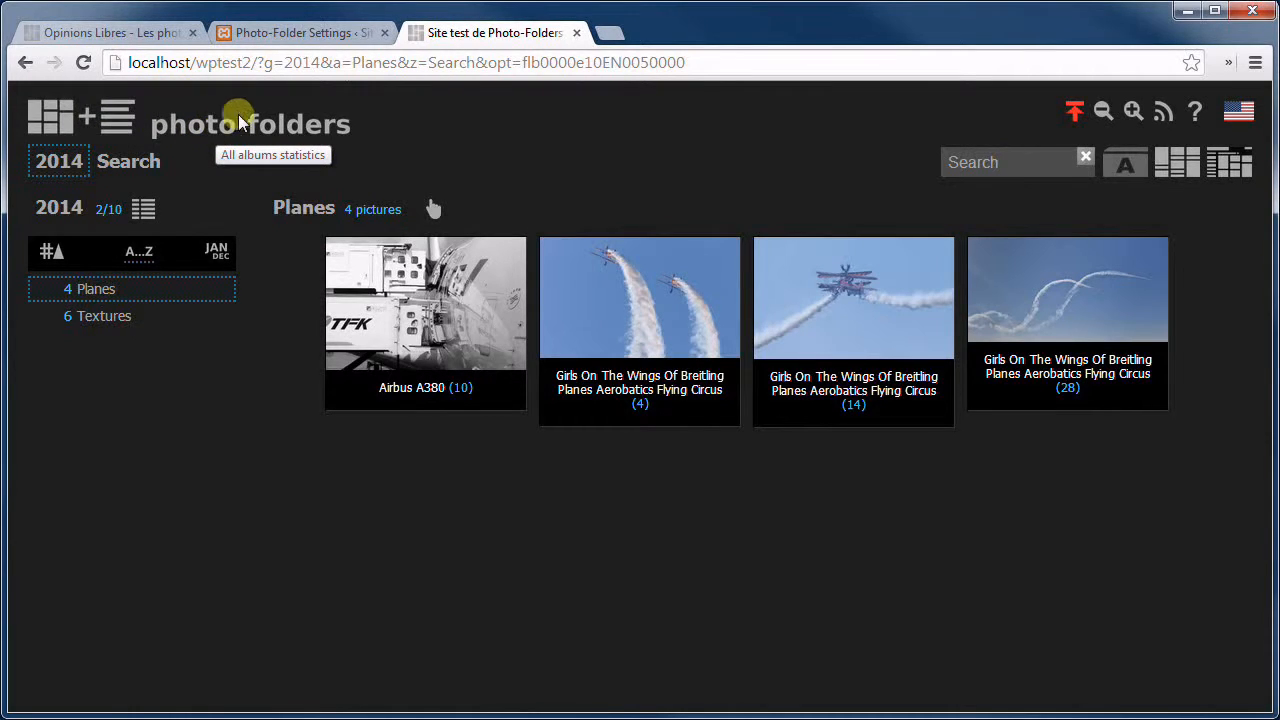
pyautogui.click(336, 32)
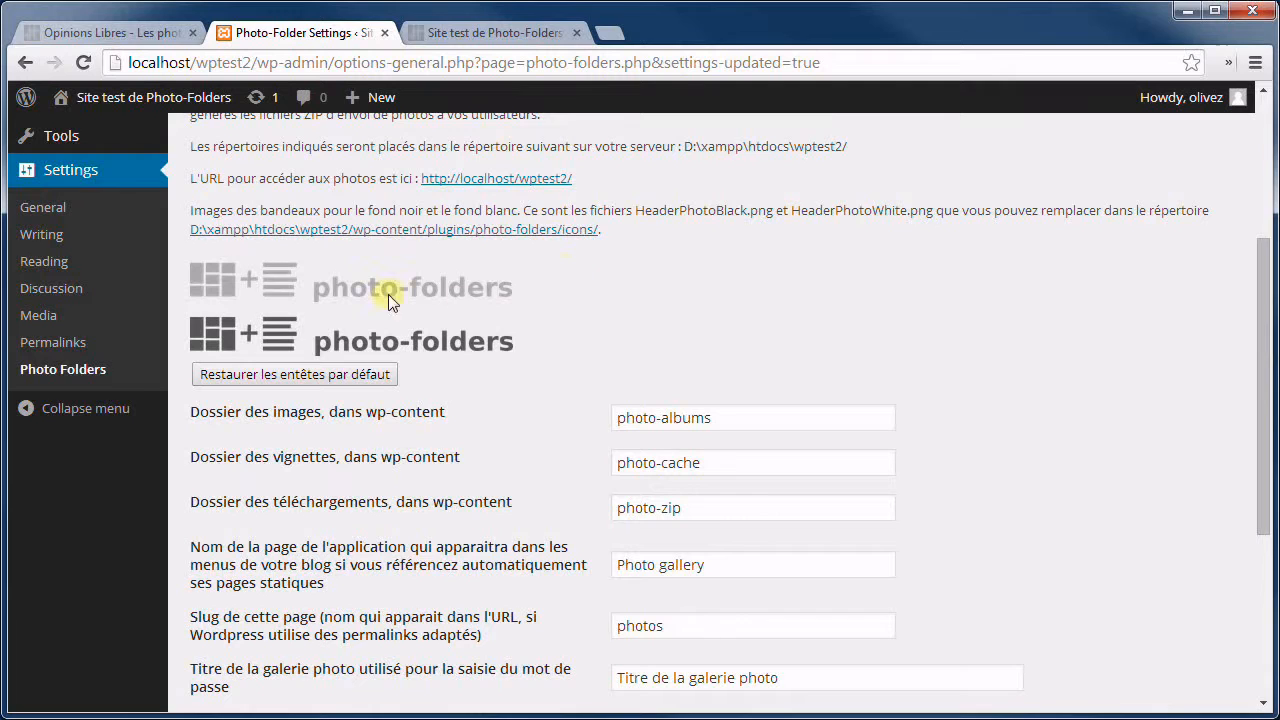
pyautogui.moveTo(377, 293)
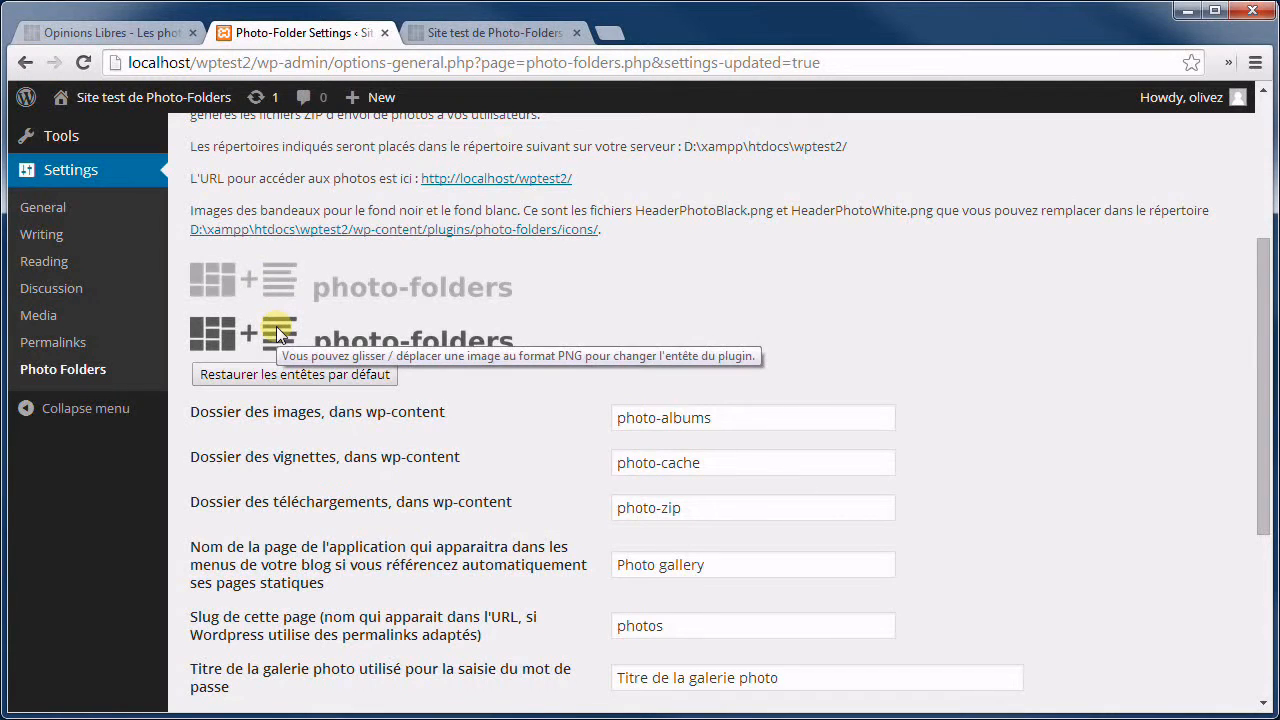
# Restore the default header images, confirm the alert, and switch to the Rendu tab.
pyautogui.click(322, 376)
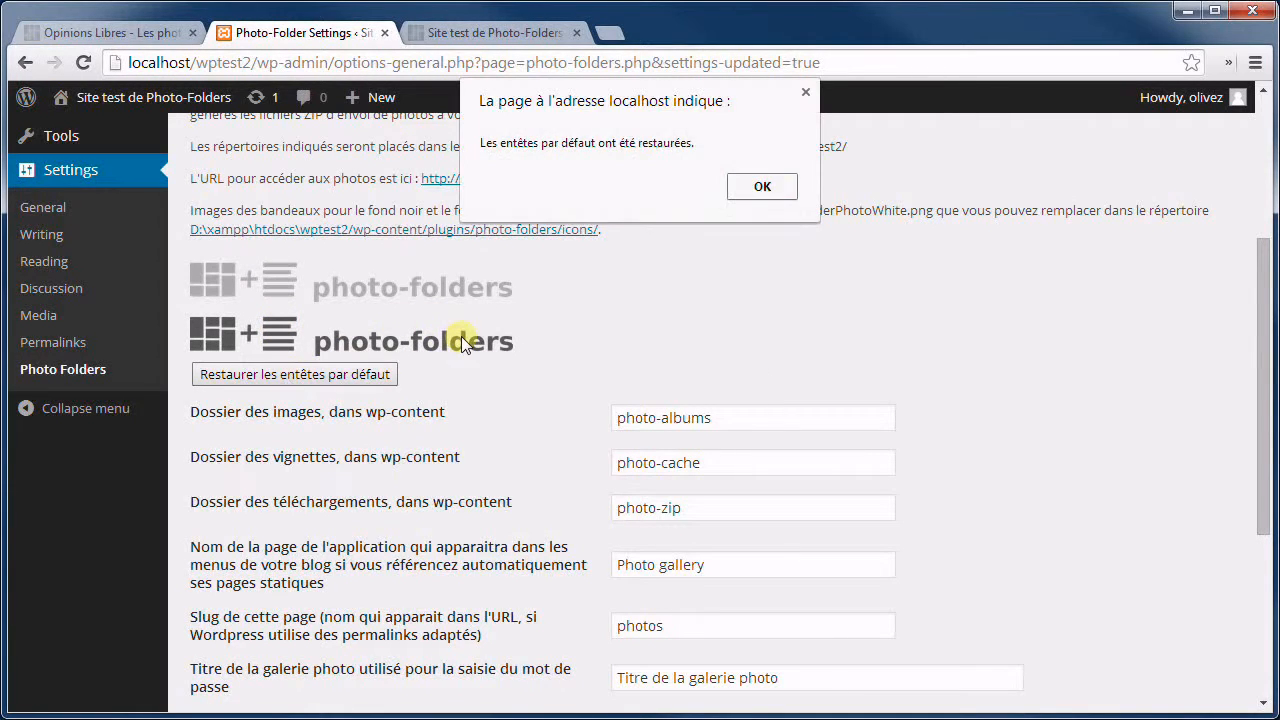
pyautogui.click(770, 192)
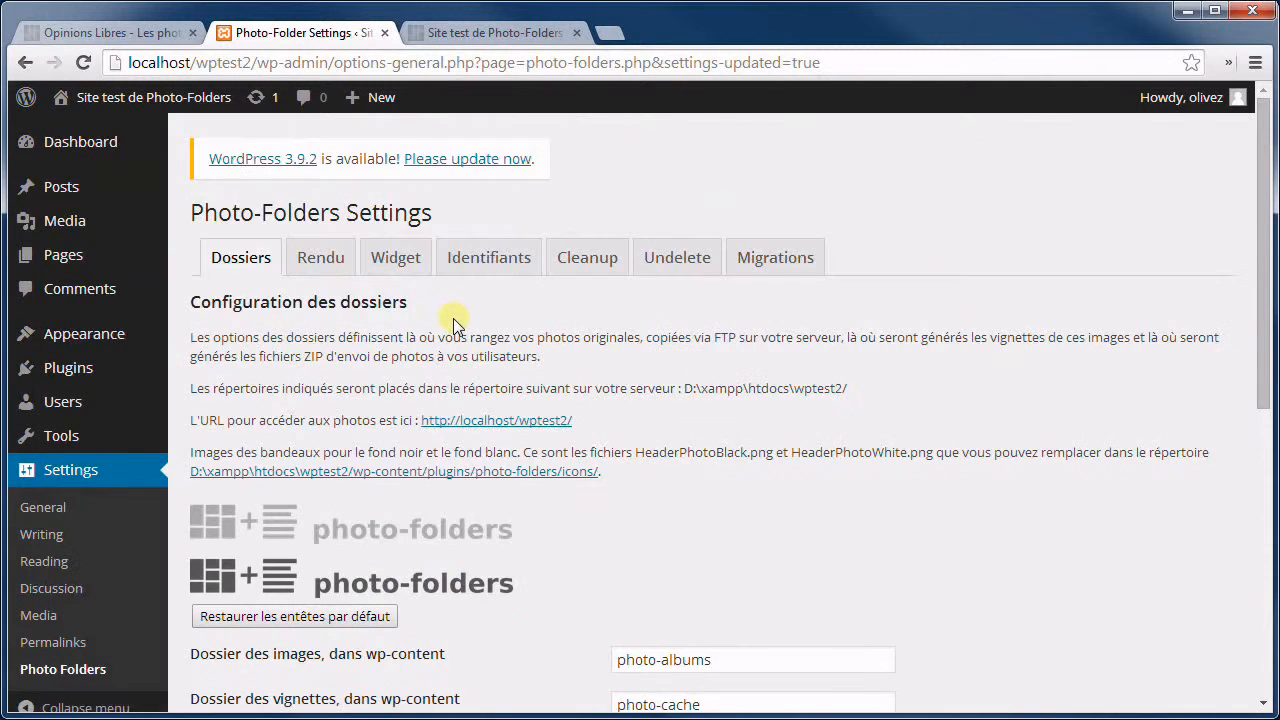
pyautogui.scroll(-2, 453, 323)
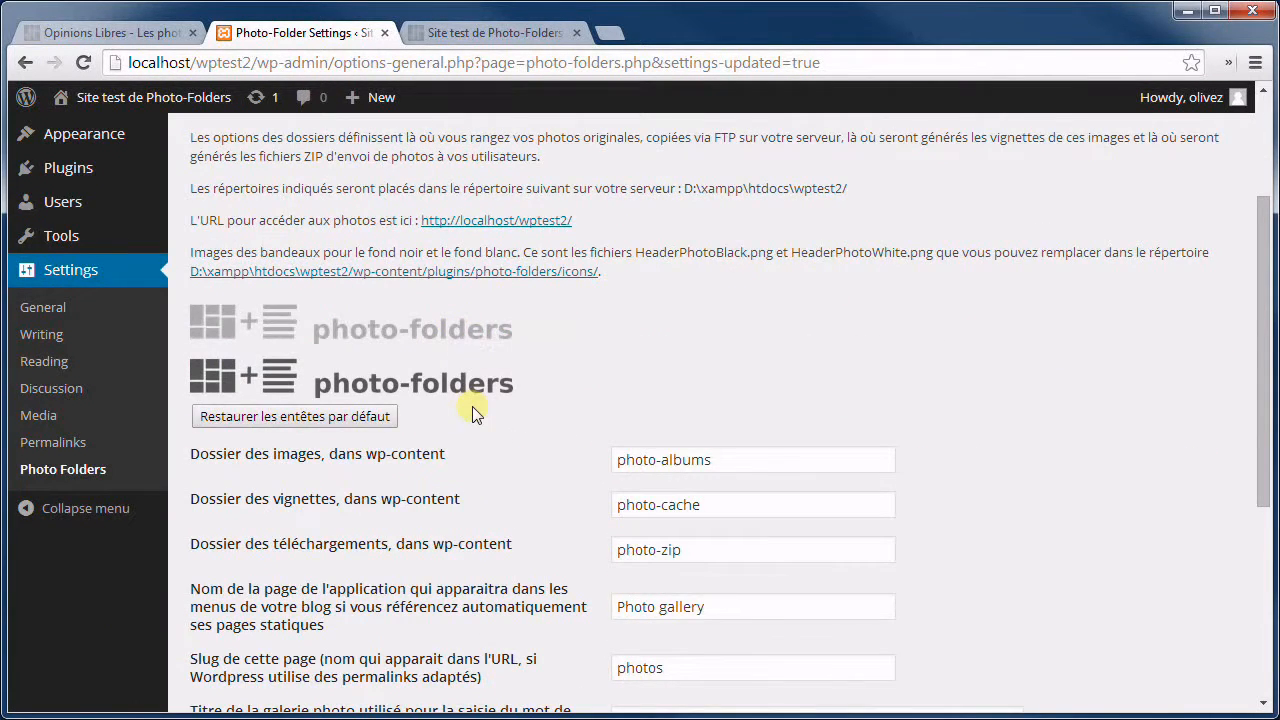
pyautogui.scroll(-4, 474, 414)
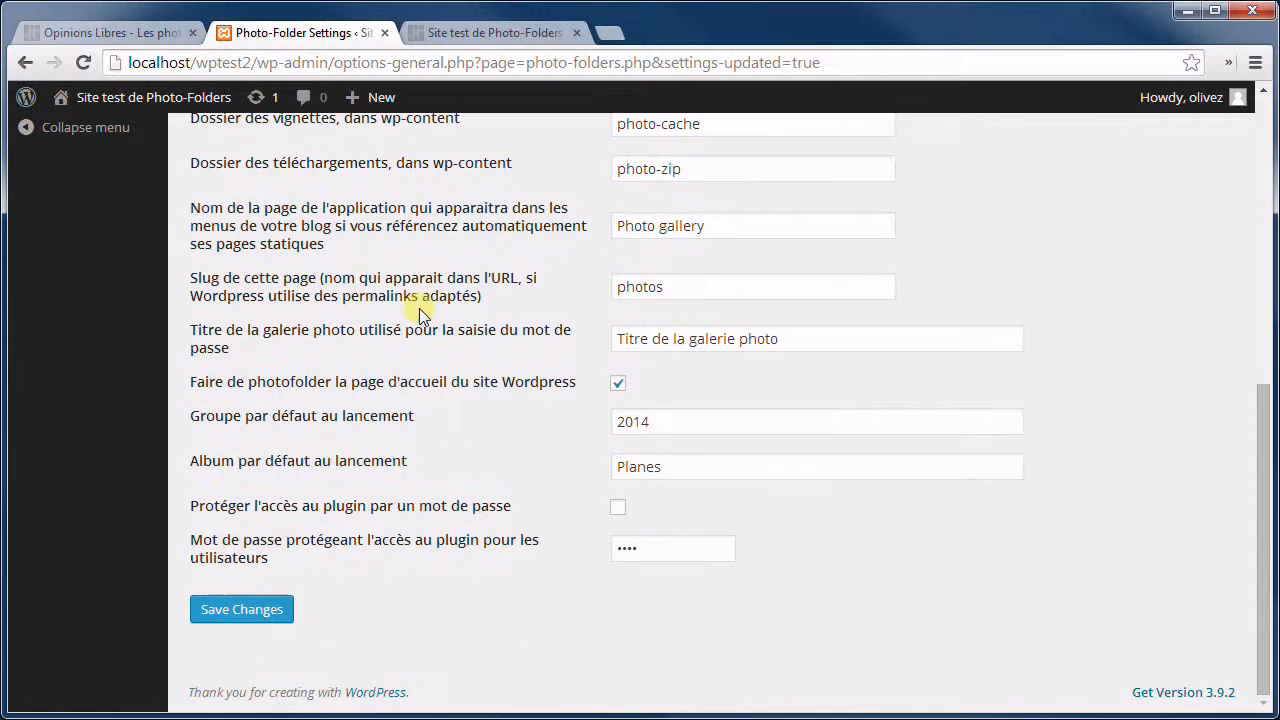
pyautogui.scroll(6, 419, 310)
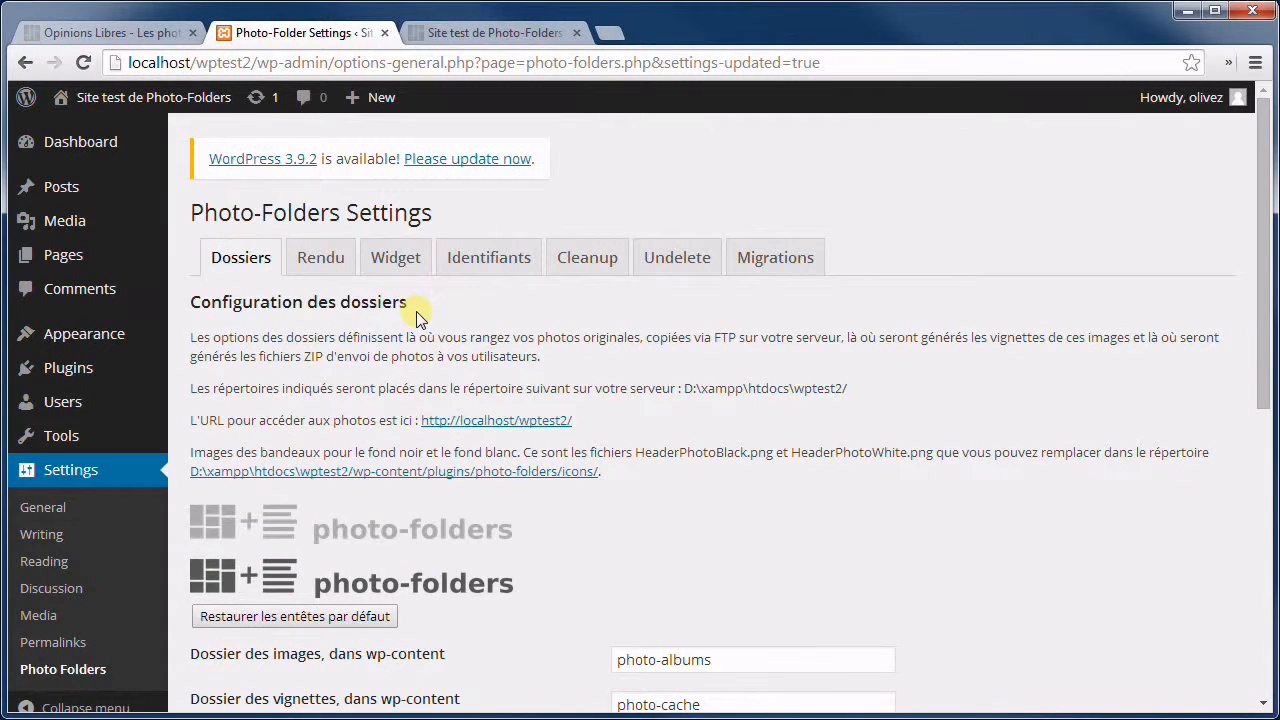
pyautogui.click(320, 258)
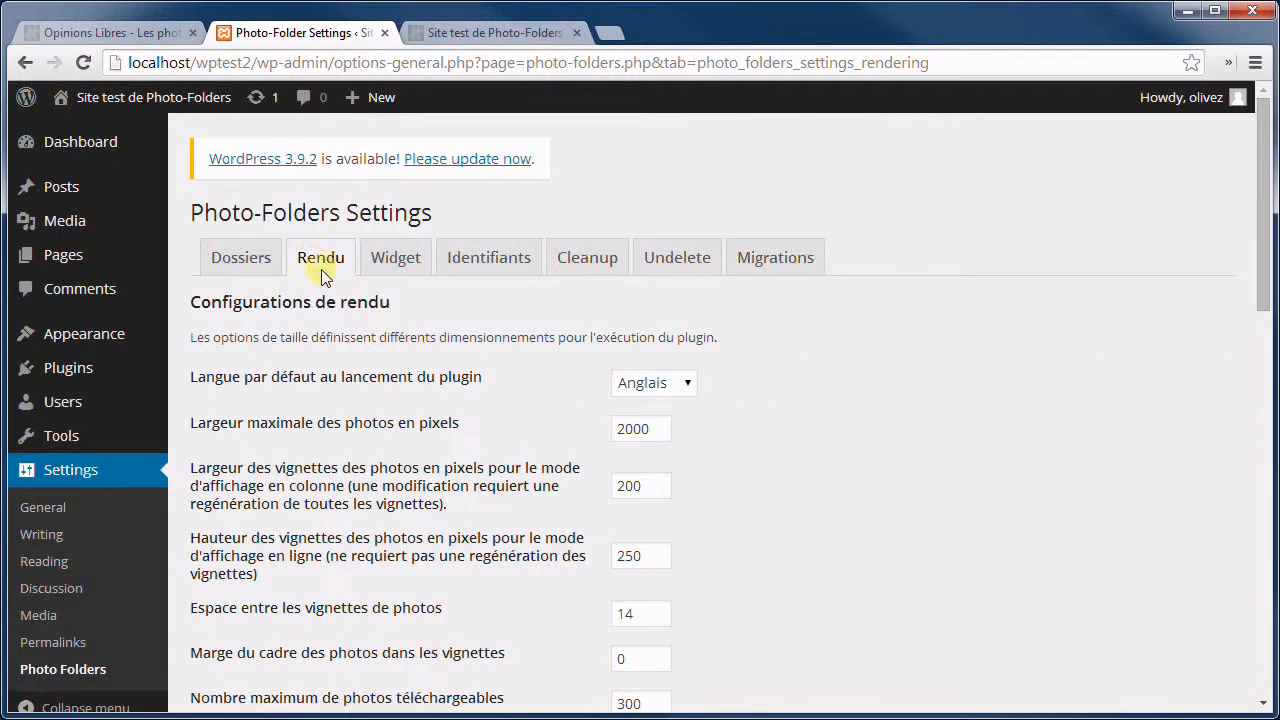
# Set the default launch language to Français and save the Rendu settings.
pyautogui.scroll(-1, 405, 370)
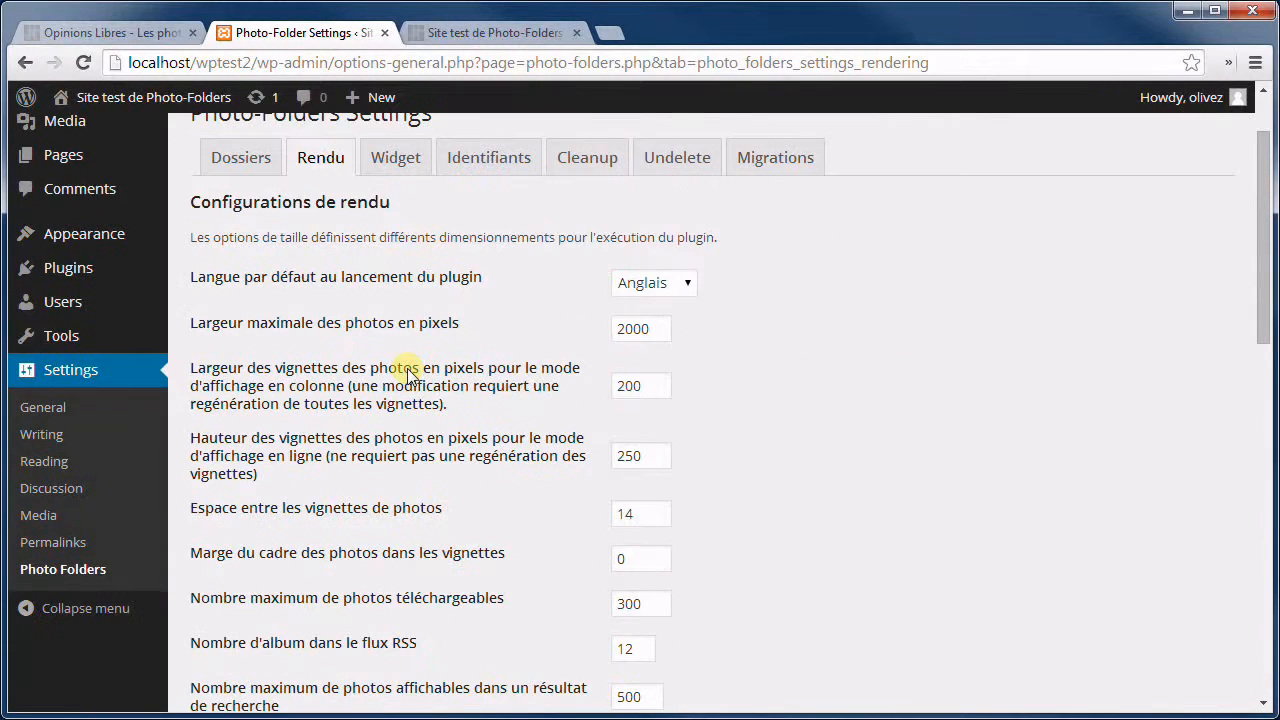
pyautogui.click(644, 286)
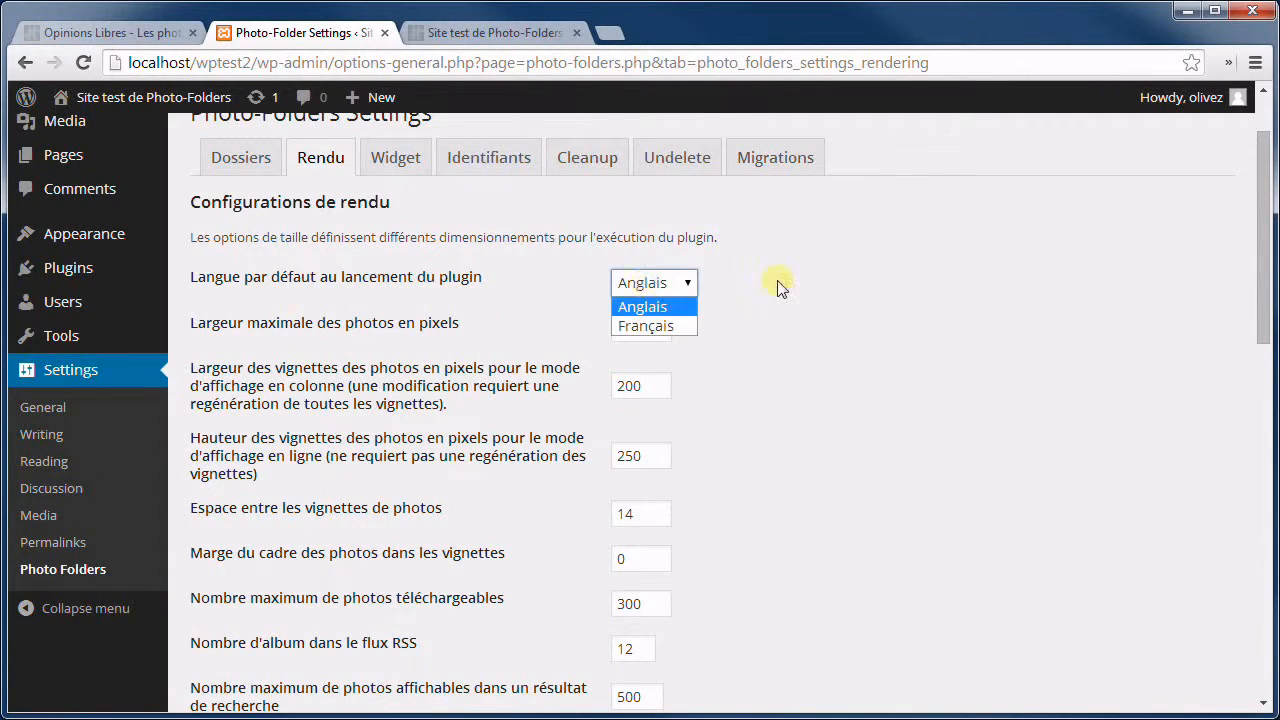
pyautogui.click(639, 284)
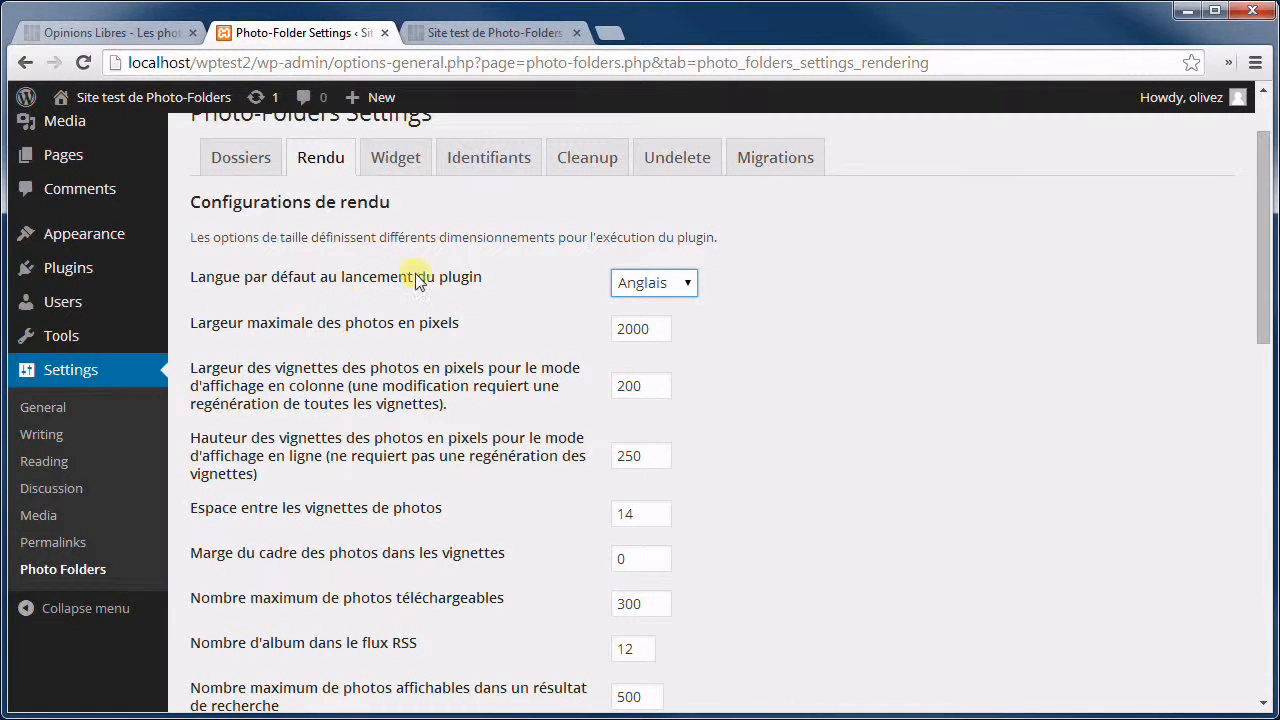
pyautogui.click(660, 284)
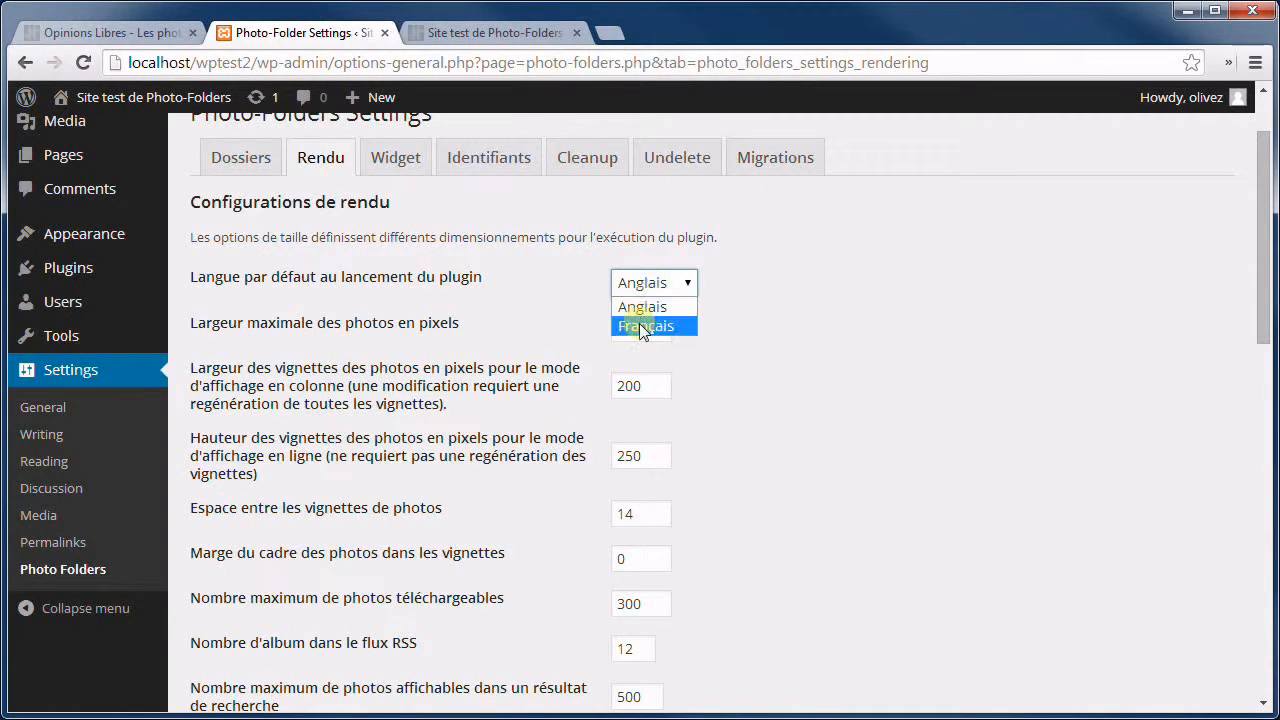
pyautogui.click(638, 324)
pyautogui.scroll(-10, 463, 395)
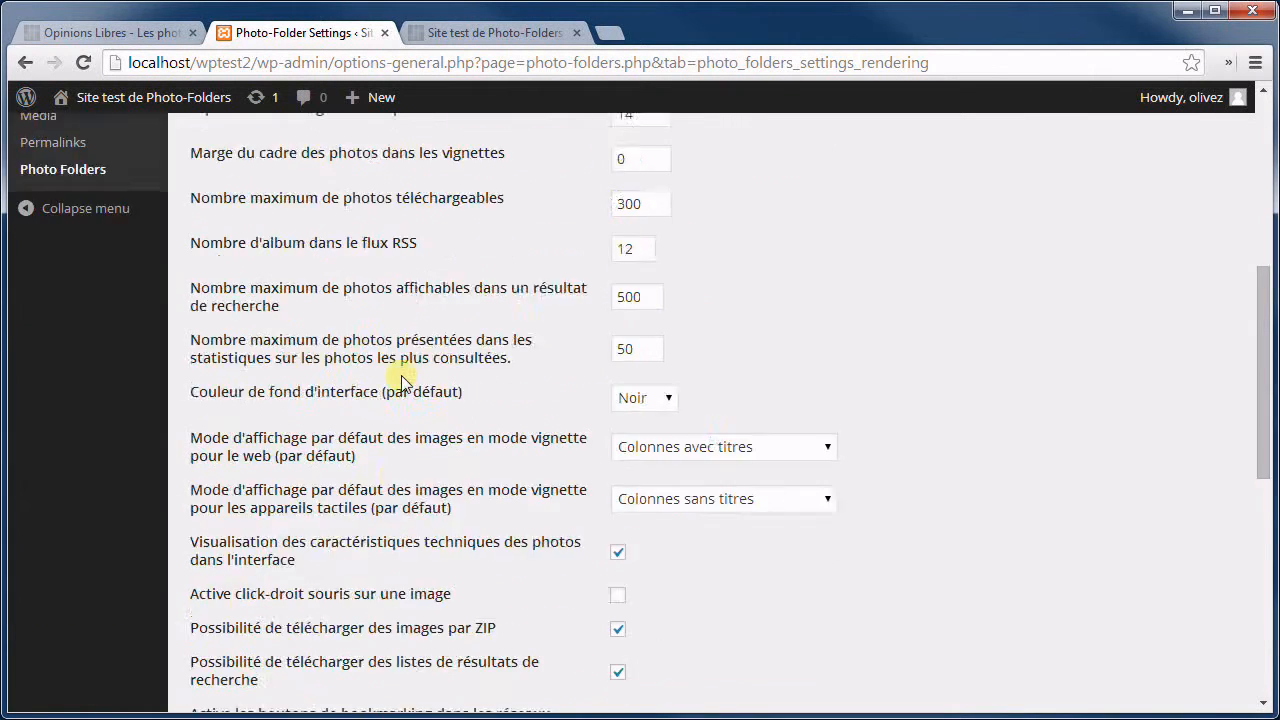
pyautogui.scroll(-1, 370, 390)
pyautogui.click(243, 607)
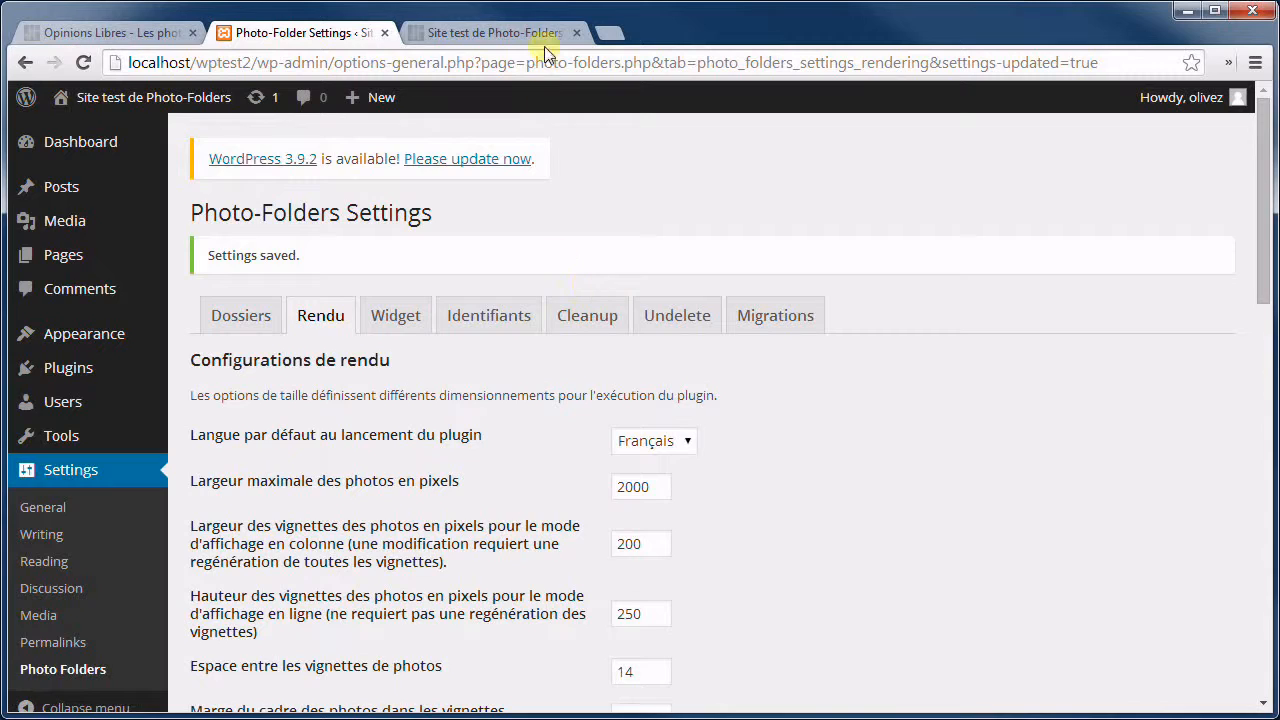
# Reload the gallery at plain localhost/wptest2/ to confirm the French interface, then return to settings.
pyautogui.click(495, 32)
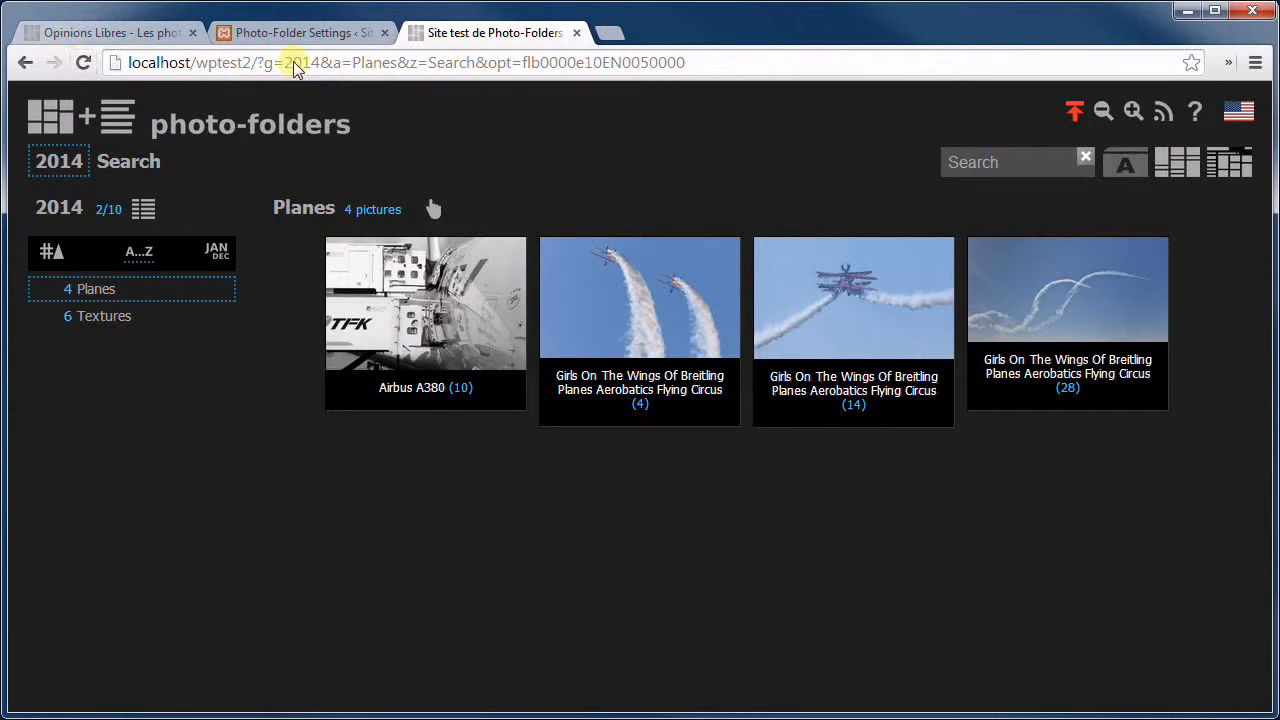
pyautogui.moveTo(257, 62); pyautogui.dragTo(995, 28)
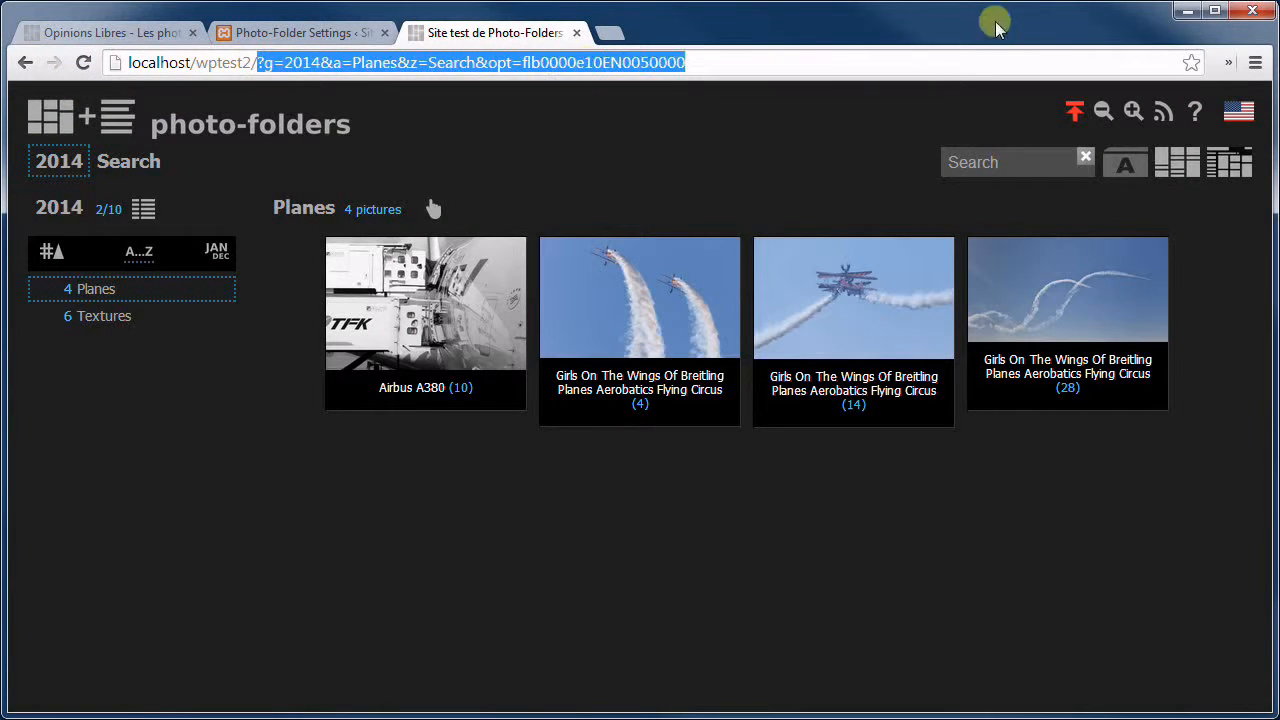
pyautogui.press('Delete')
pyautogui.press('Return')
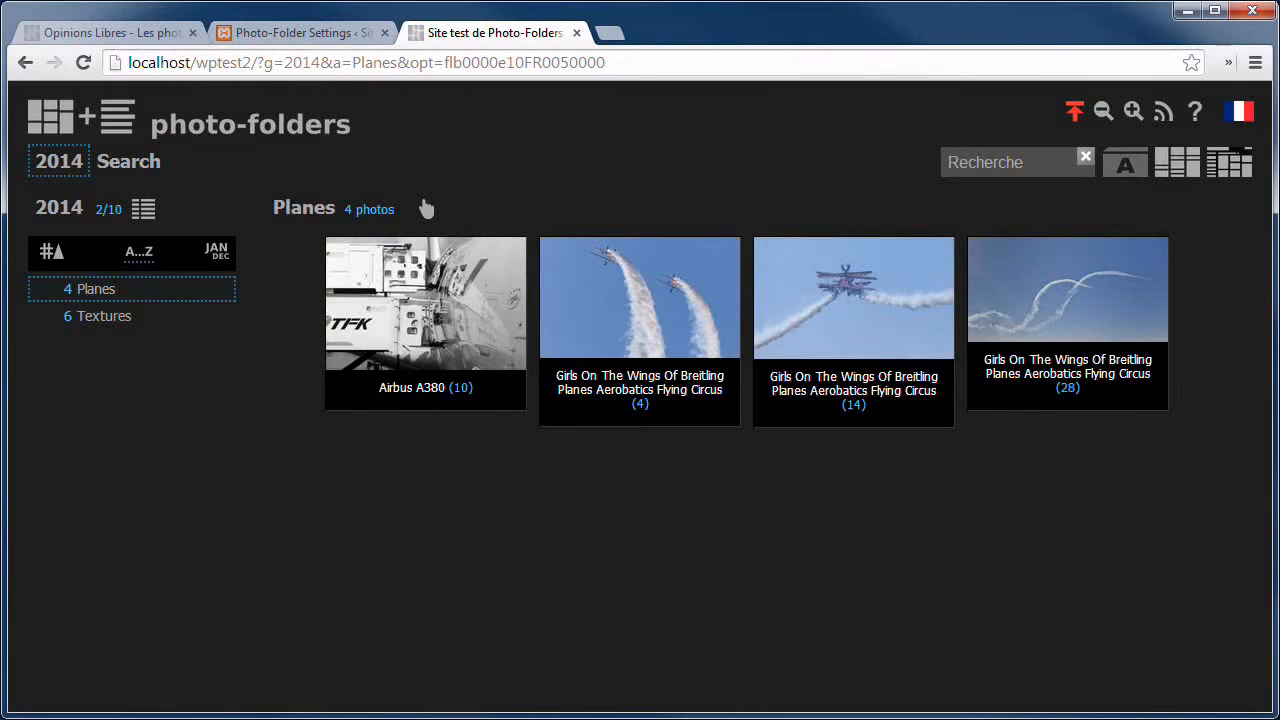
pyautogui.click(1240, 115)
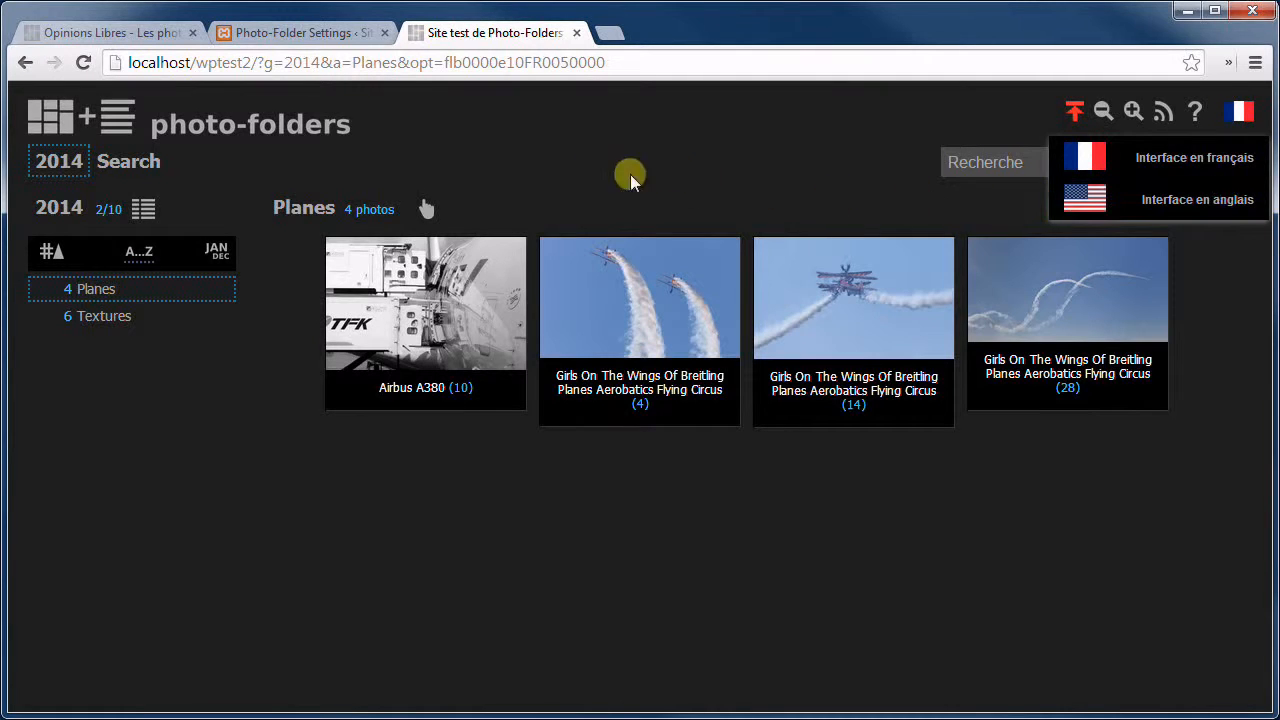
pyautogui.click(285, 40)
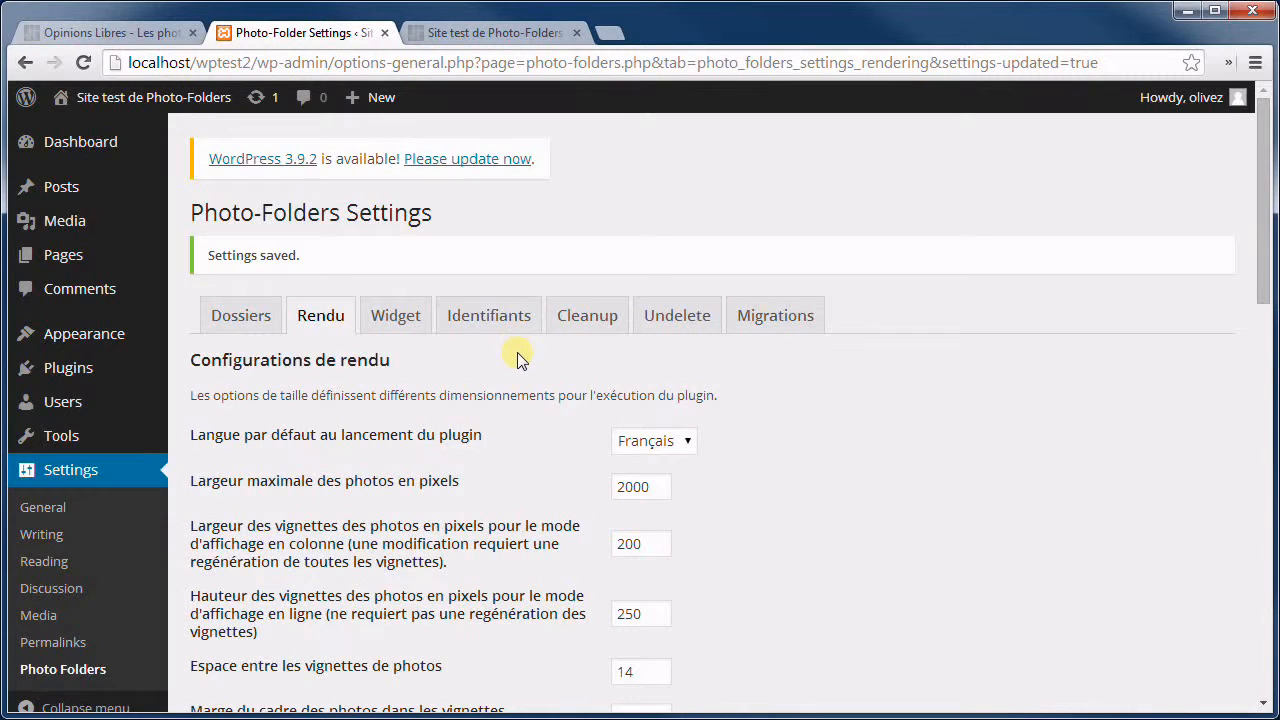
pyautogui.scroll(-2, 463, 323)
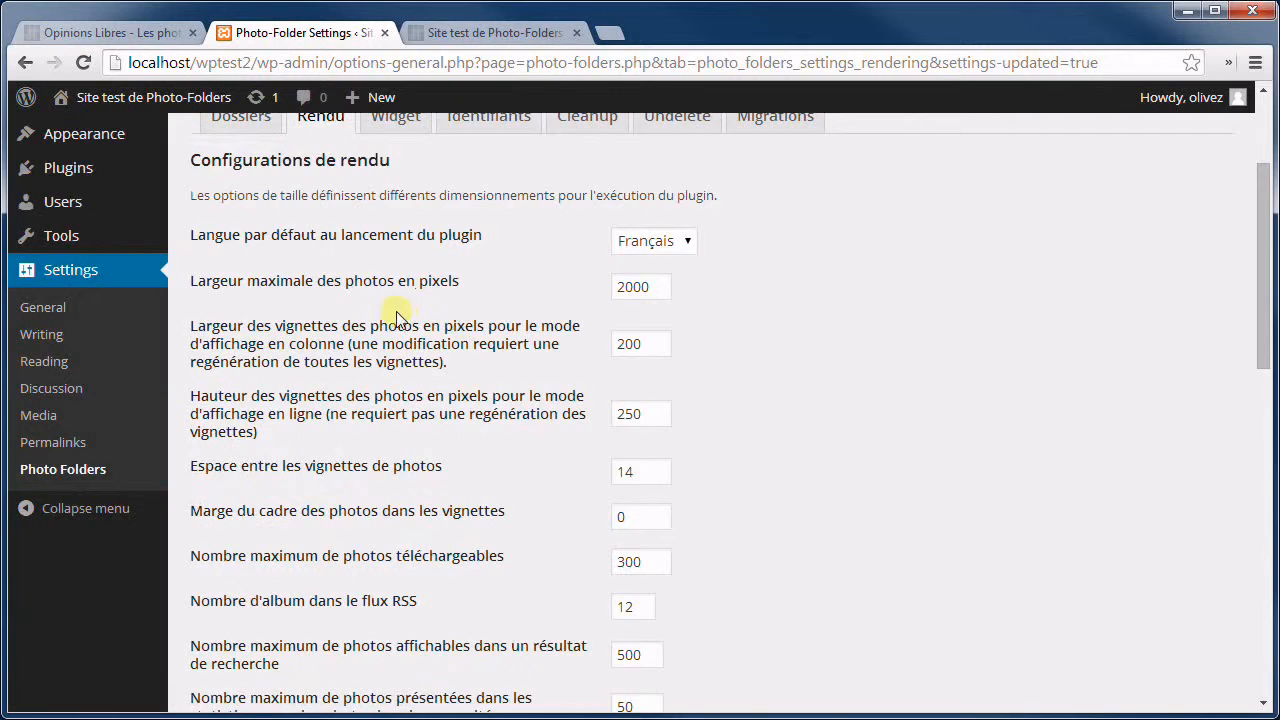
pyautogui.scroll(-1, 397, 318)
pyautogui.scroll(-3, 423, 245)
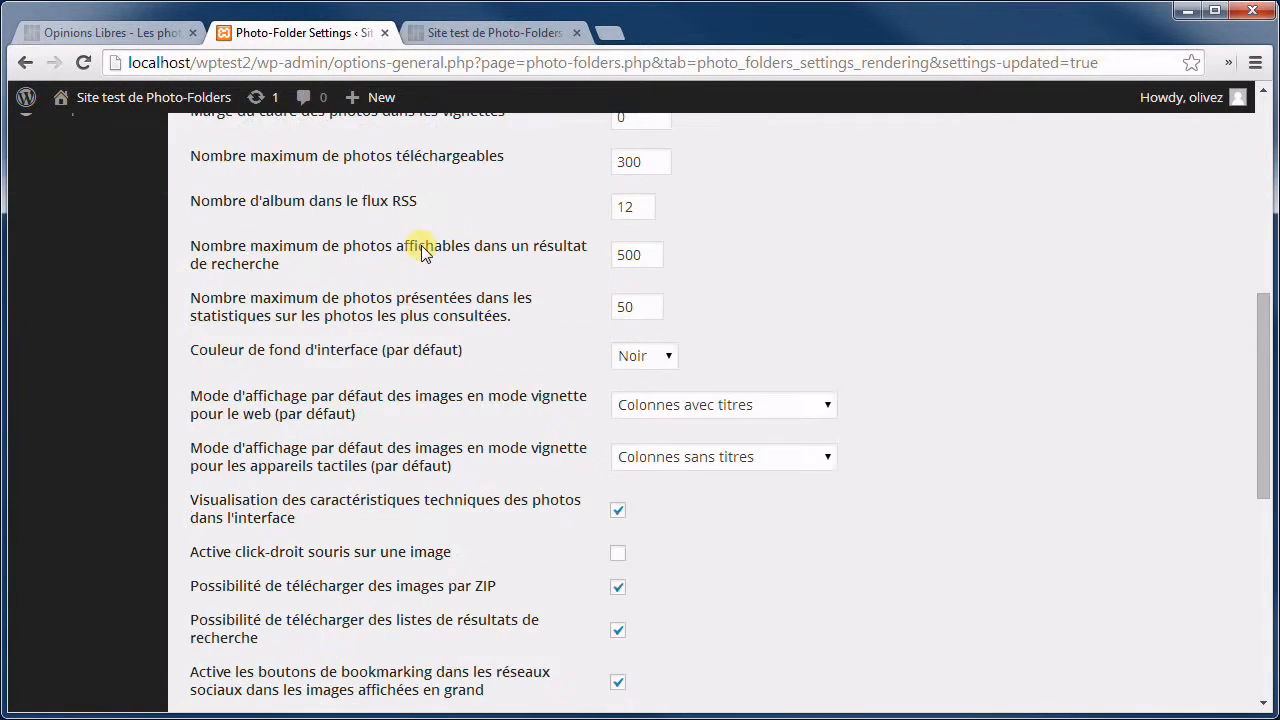
pyautogui.scroll(5, 418, 252)
pyautogui.scroll(-3, 412, 252)
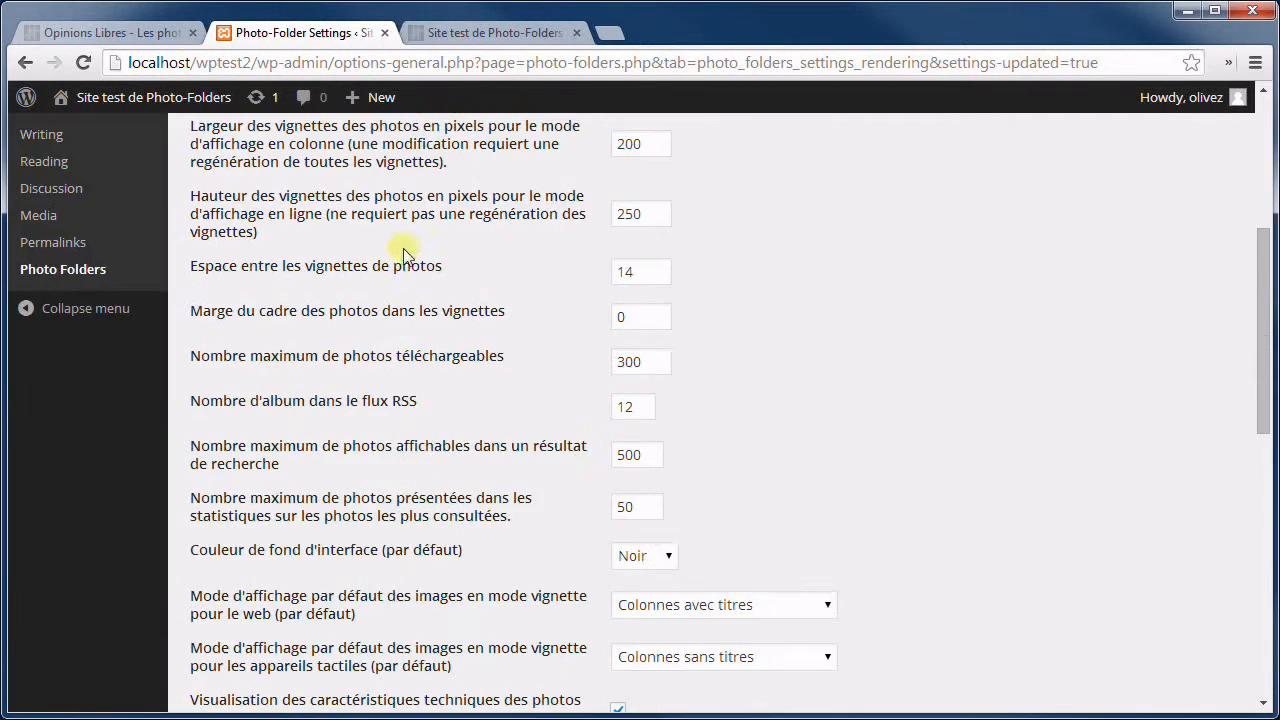
pyautogui.scroll(1, 375, 245)
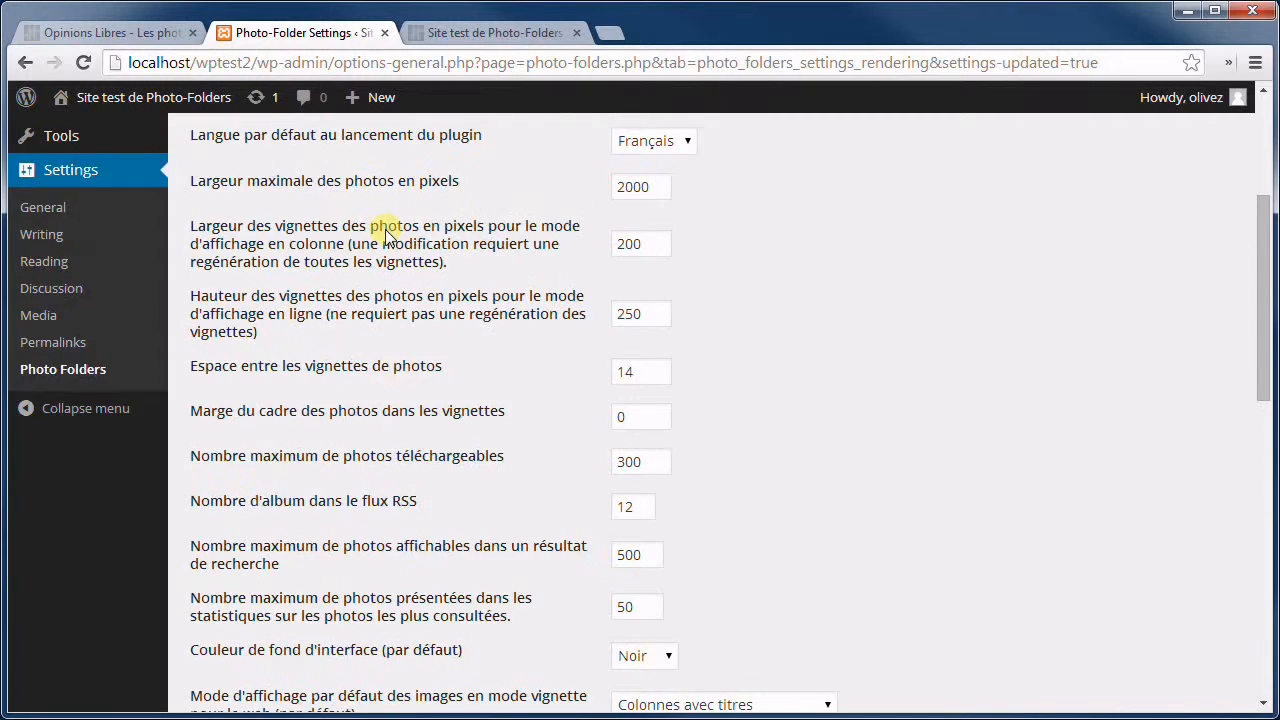
pyautogui.scroll(1, 388, 237)
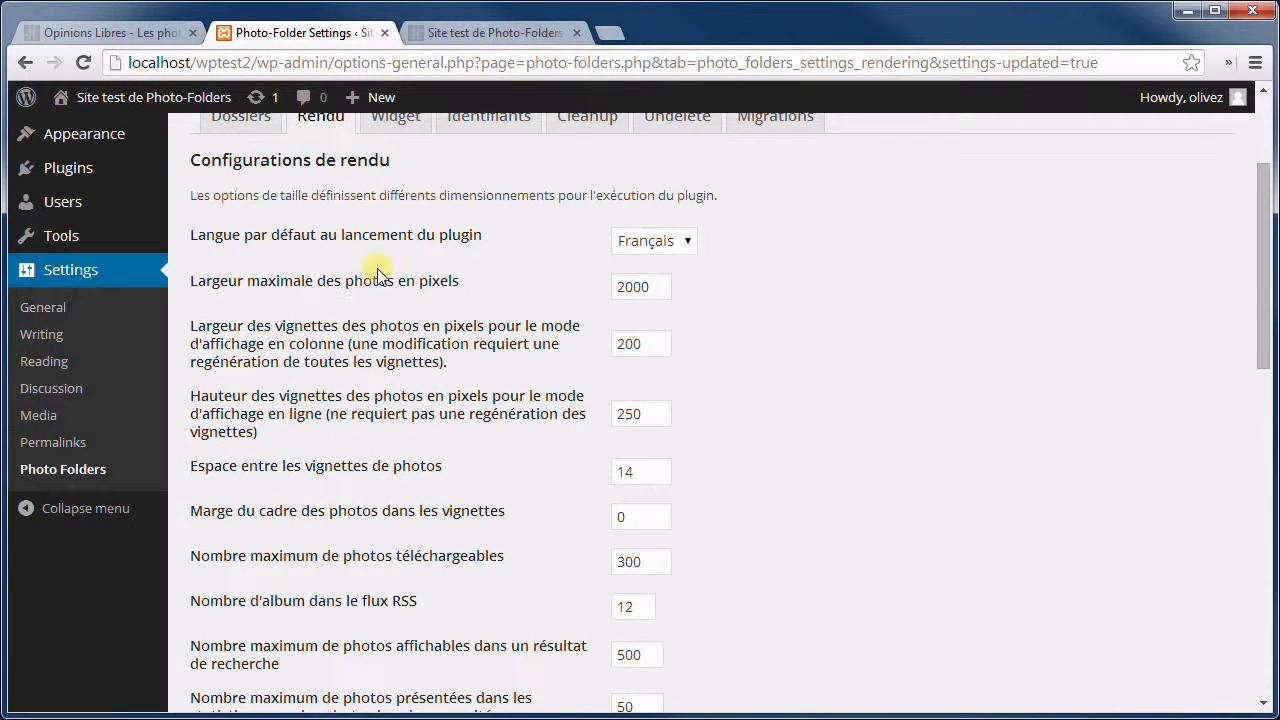
pyautogui.click(652, 289)
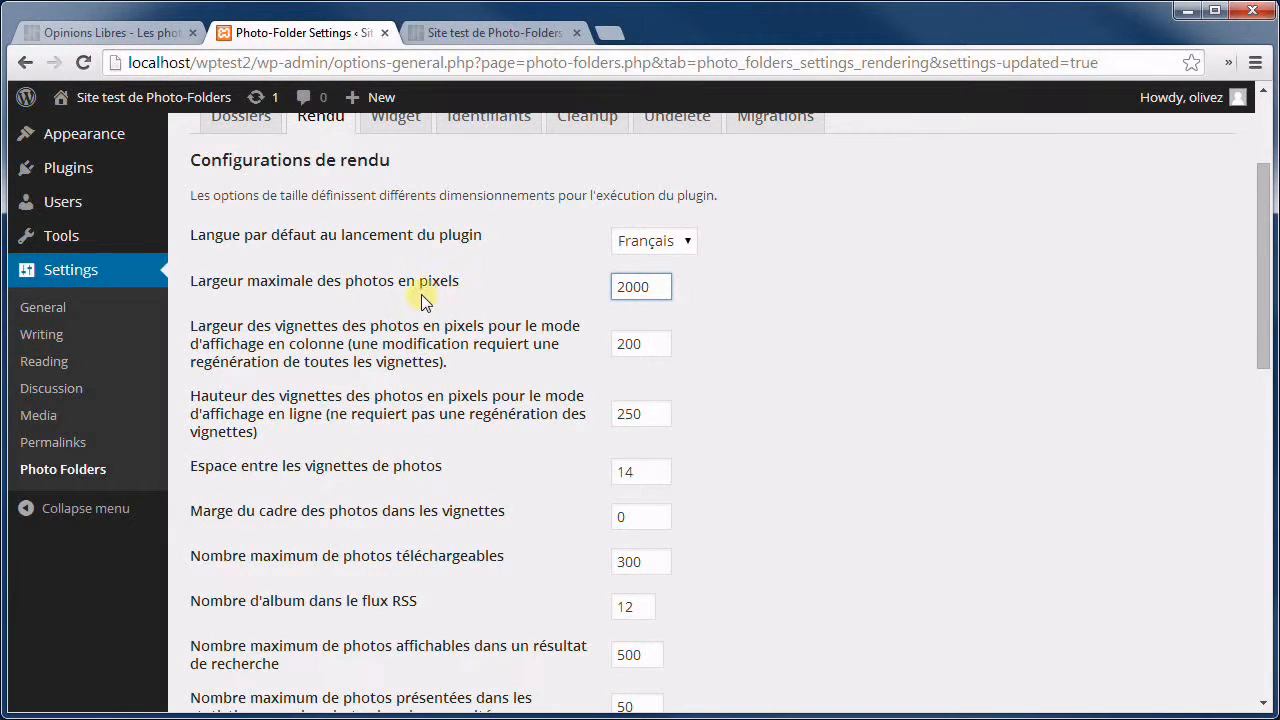
# Try editing the maximum photo width, keeping it at 2000, and check the 200 column thumbnail width.
pyautogui.click(657, 287)
pyautogui.moveTo(657, 287); pyautogui.dragTo(605, 292)
pyautogui.click(757, 281)
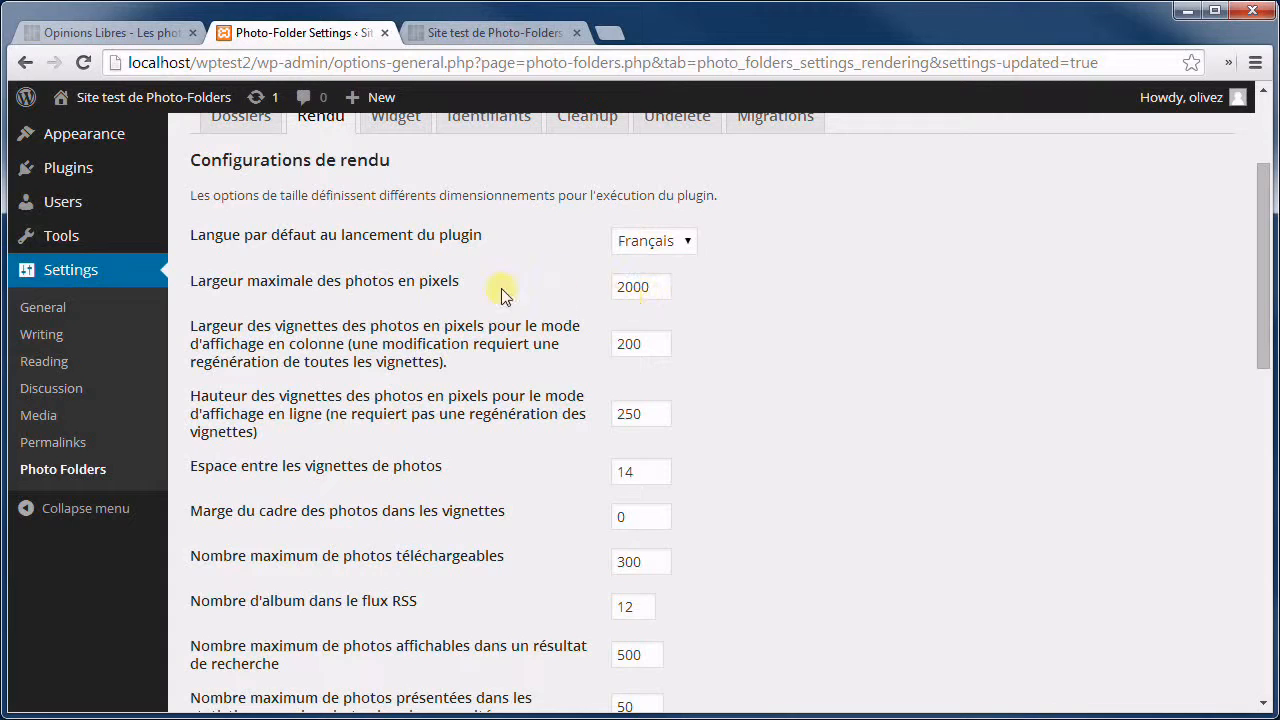
pyautogui.click(655, 288)
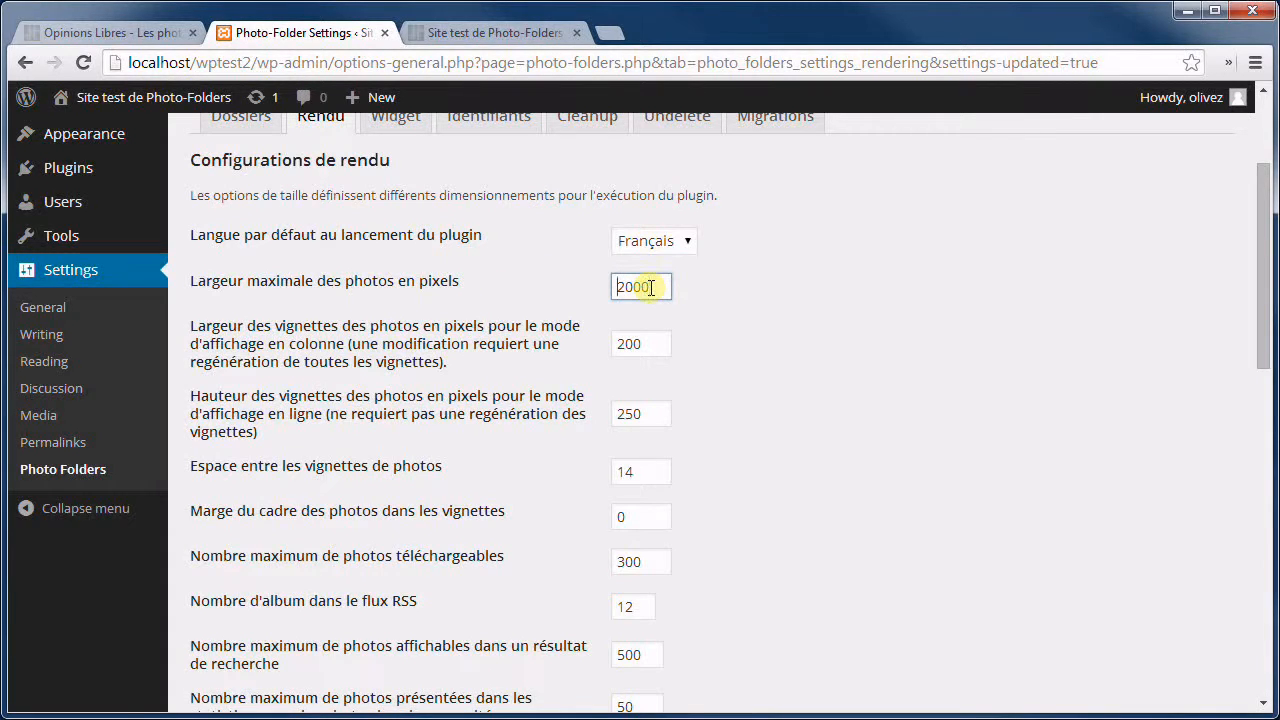
pyautogui.press('Home')
pyautogui.hotkey('shift', 'Right')
pyautogui.write('6')
pyautogui.hotkey('shift', 'Left')
pyautogui.write('2')
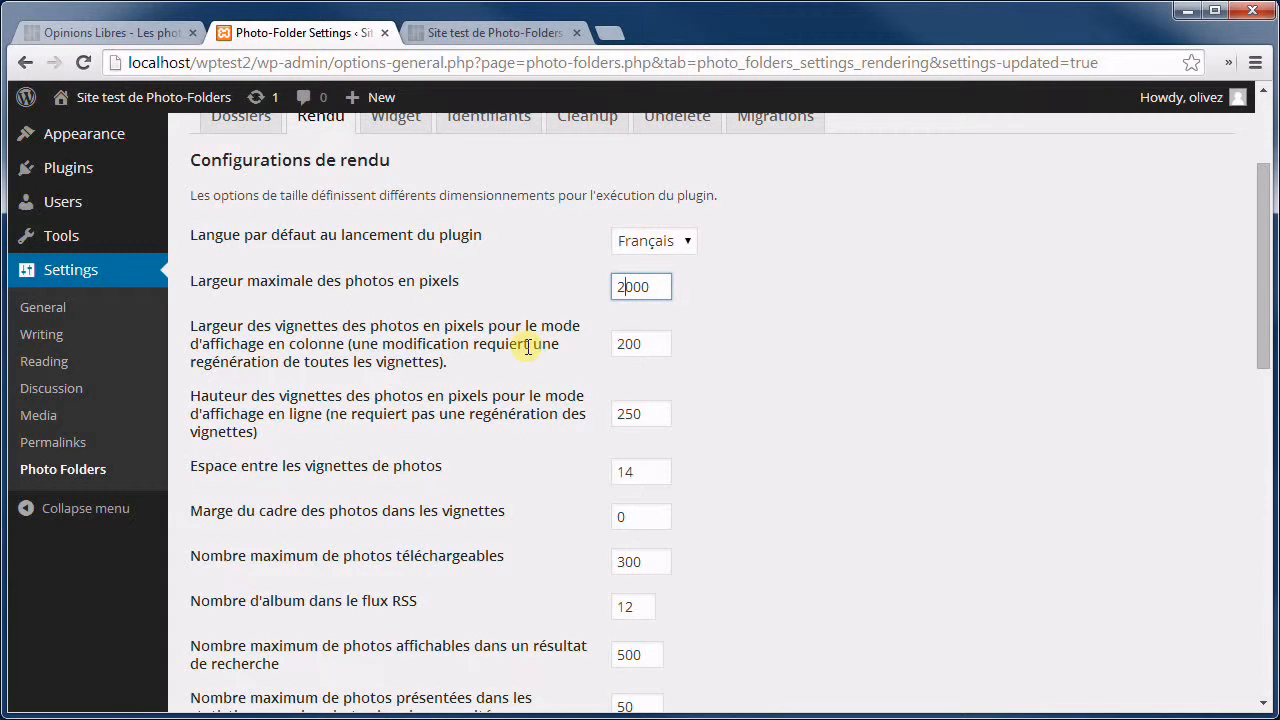
pyautogui.click(652, 338)
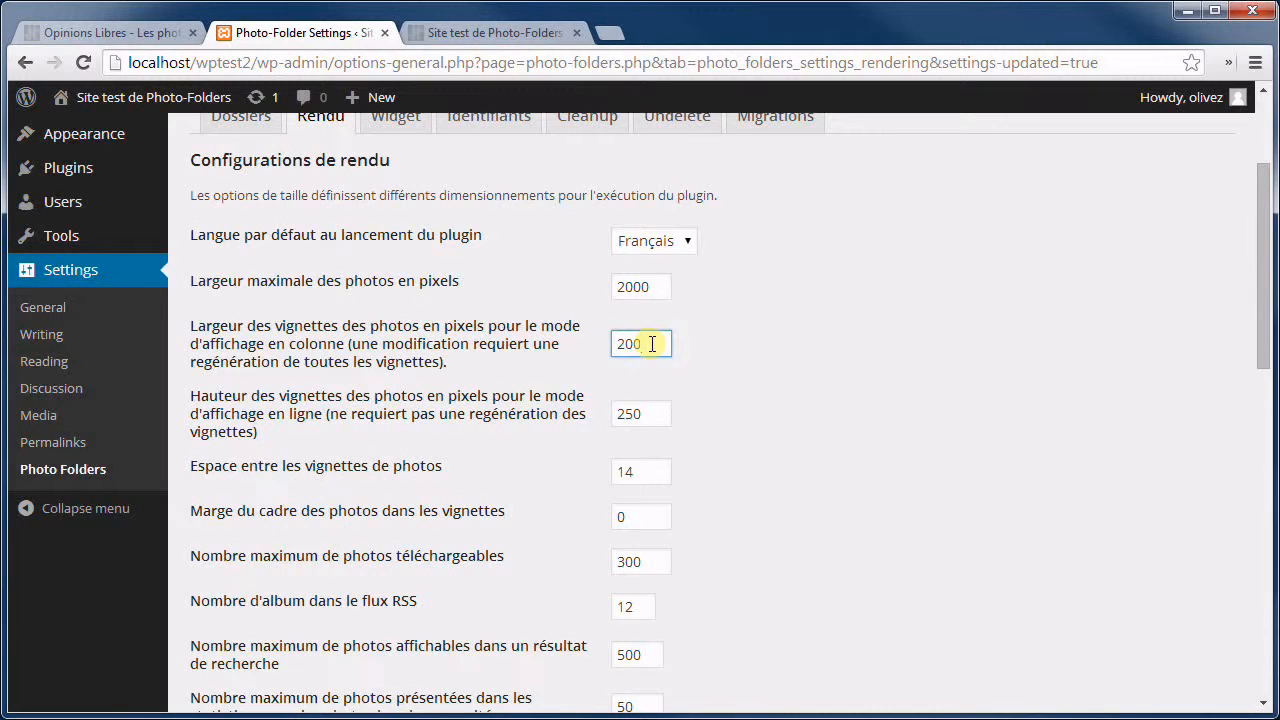
# Set the thumbnail frame margin and thumbnail spacing to 10, then save the settings.
pyautogui.scroll(-1, 651, 343)
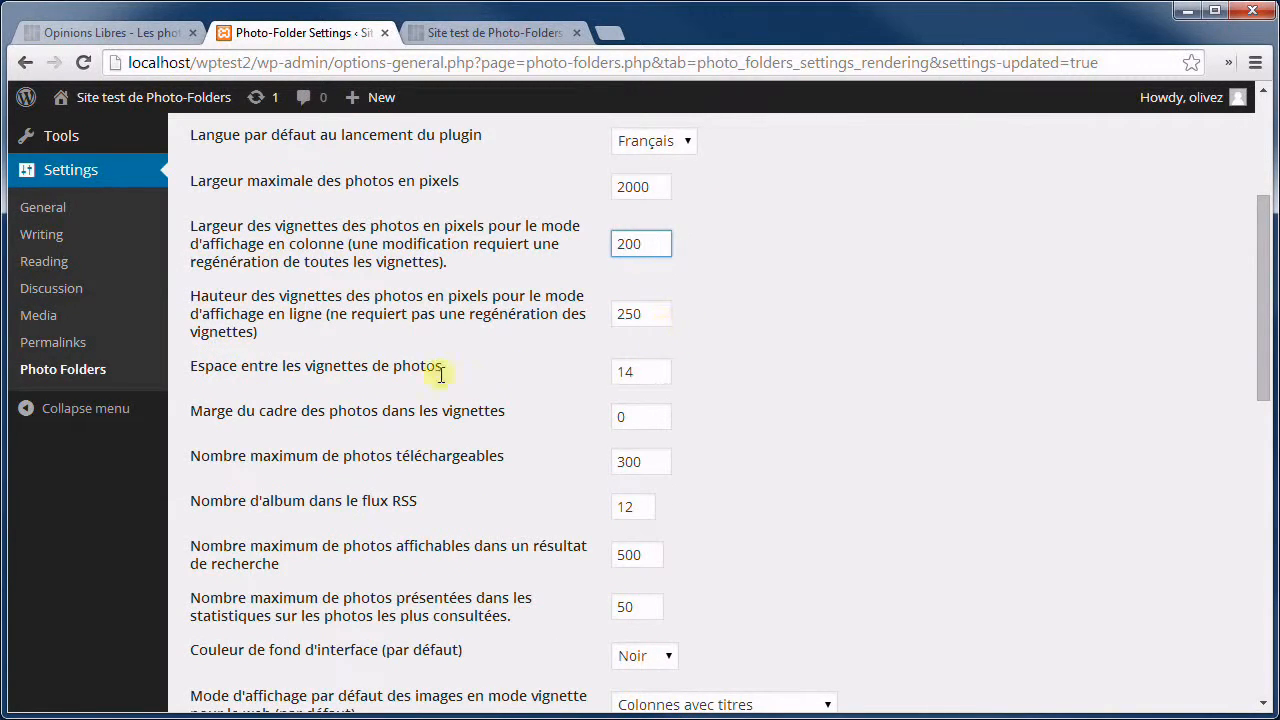
pyautogui.scroll(-1, 391, 345)
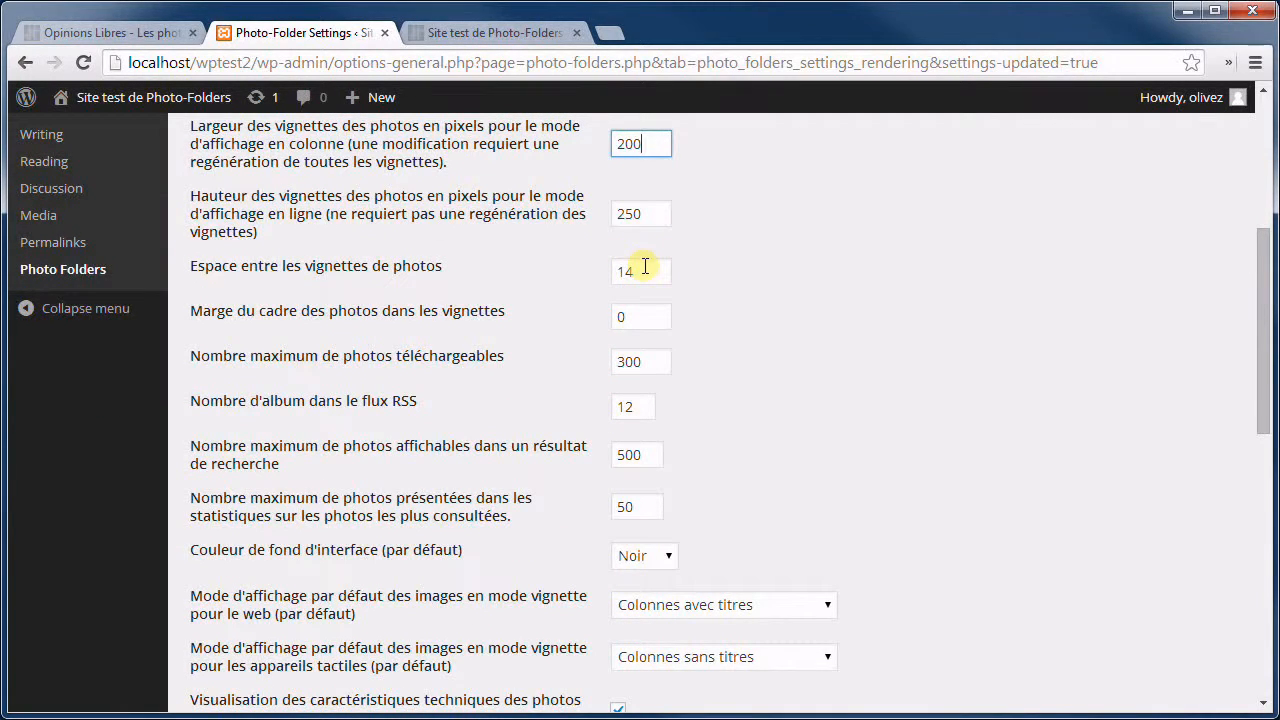
pyautogui.click(640, 320)
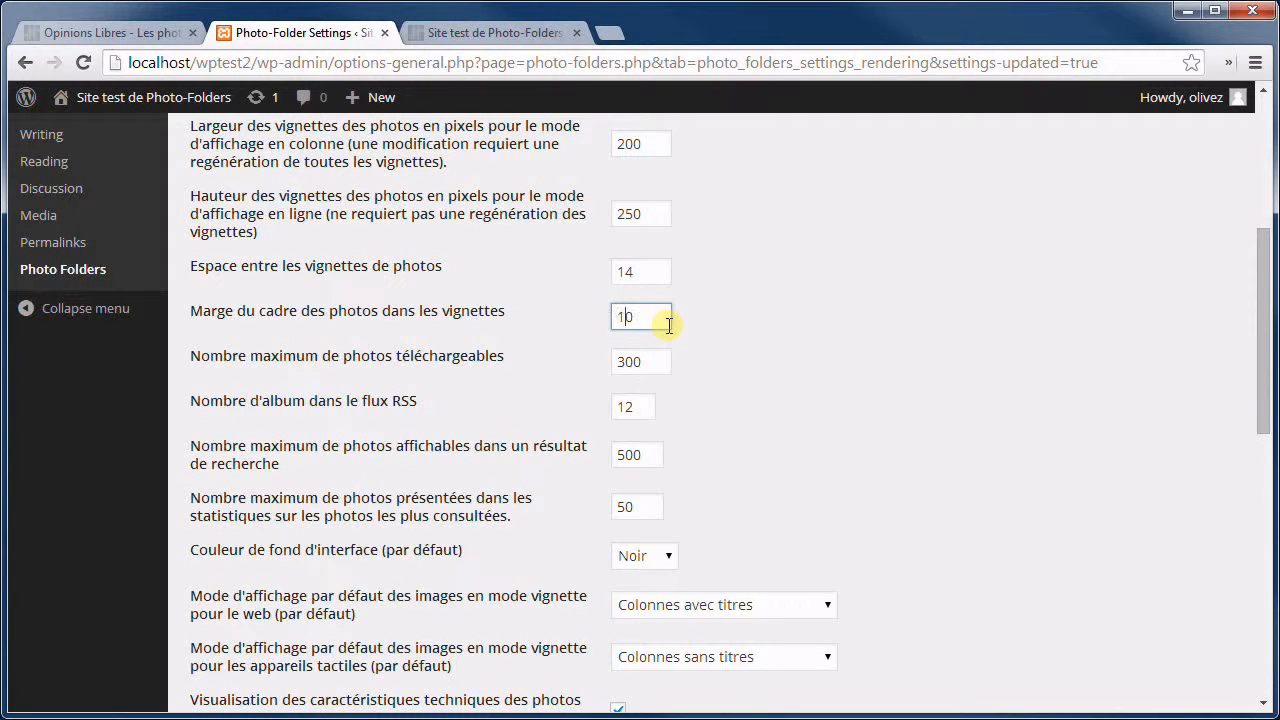
pyautogui.click(655, 268)
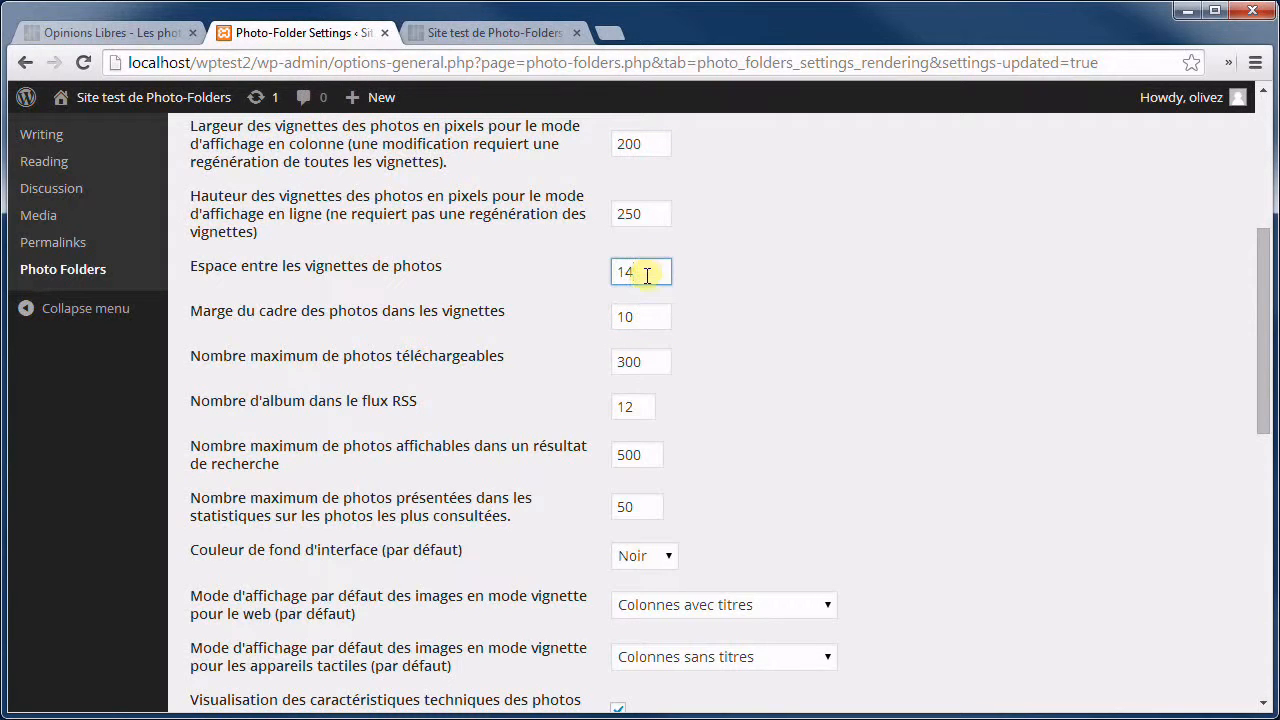
pyautogui.press('BackSpace')
pyautogui.write('0')
pyautogui.click(848, 286)
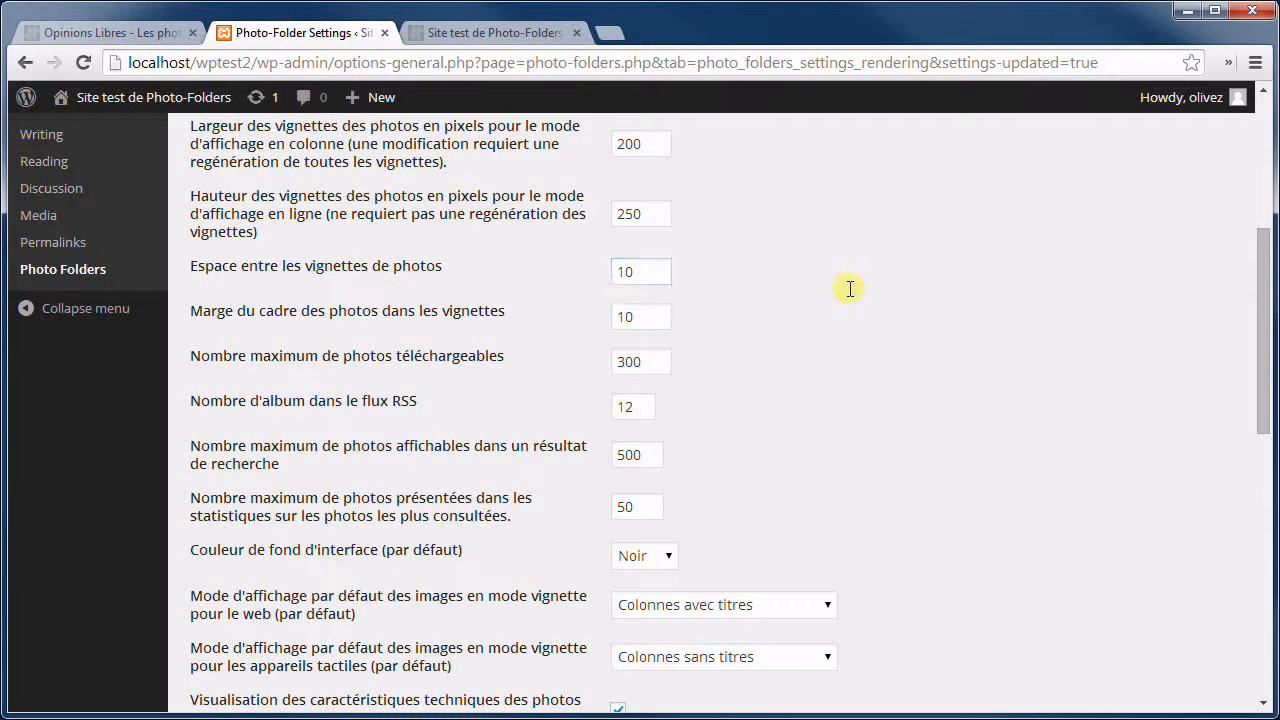
pyautogui.scroll(-9, 848, 286)
pyautogui.click(242, 609)
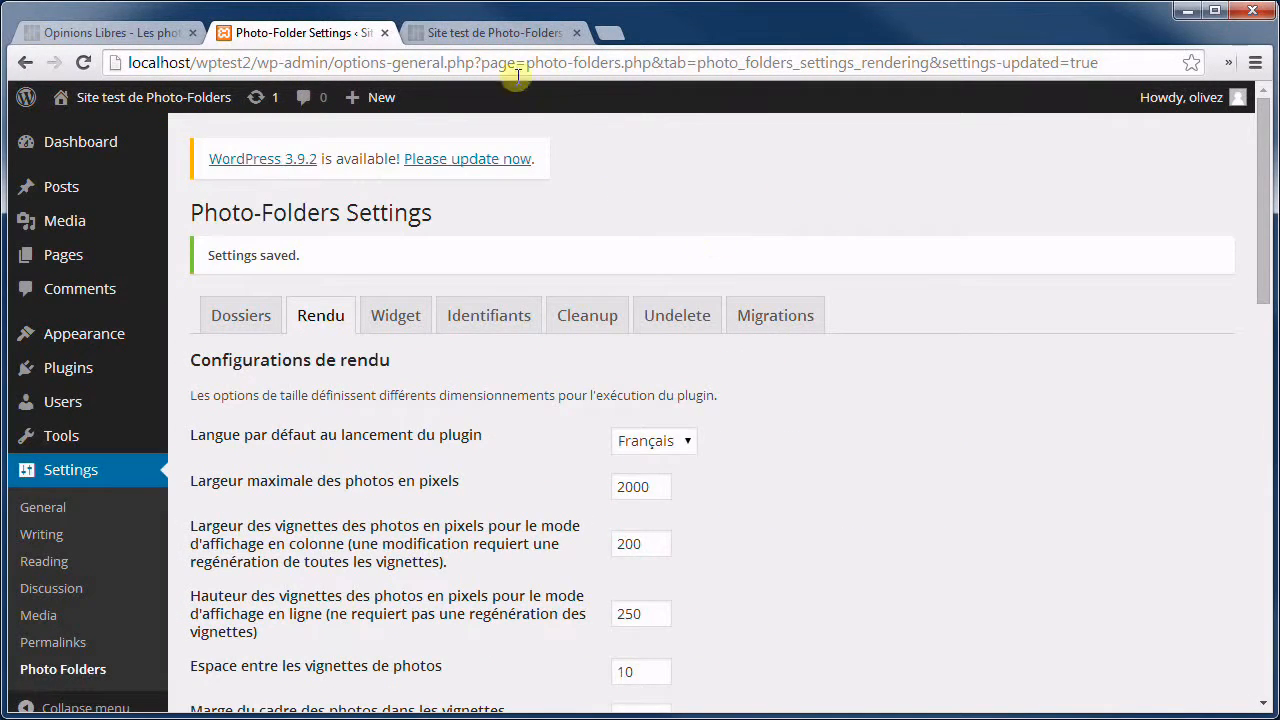
# Reload the Planes album to see the new spacing and switch it to the light theme with W.
pyautogui.click(512, 33)
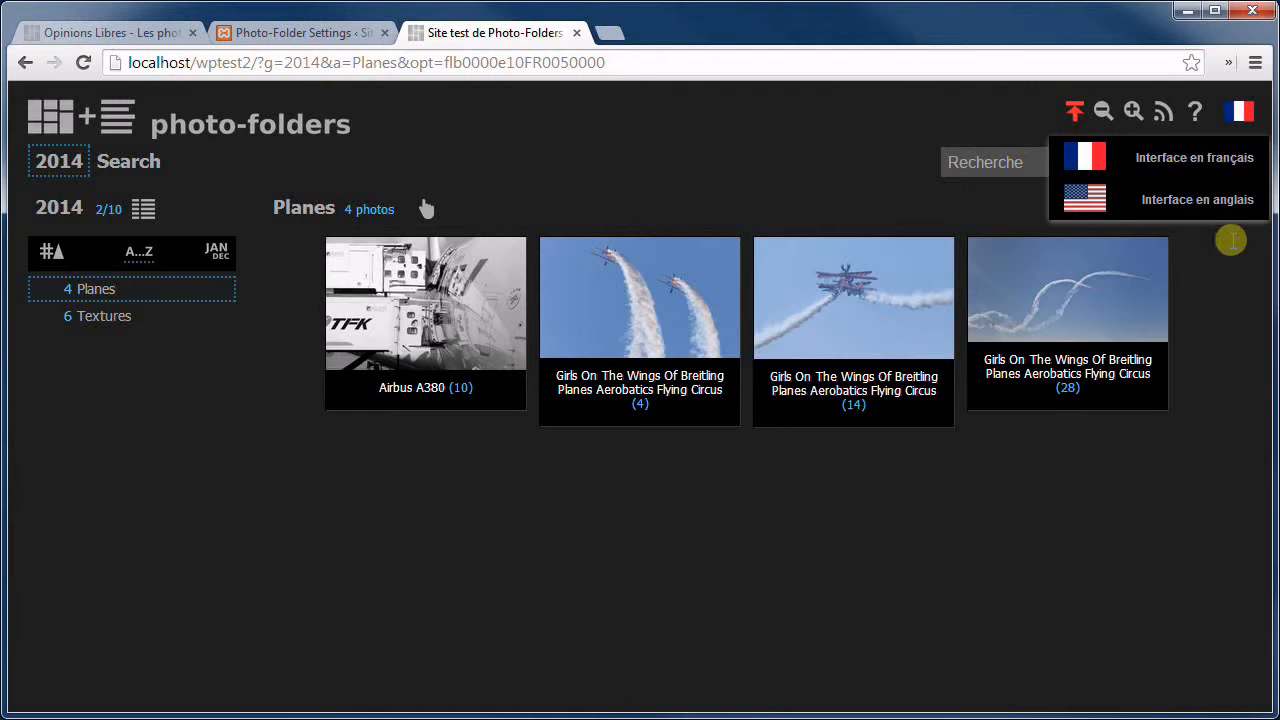
pyautogui.moveTo(1172, 176)
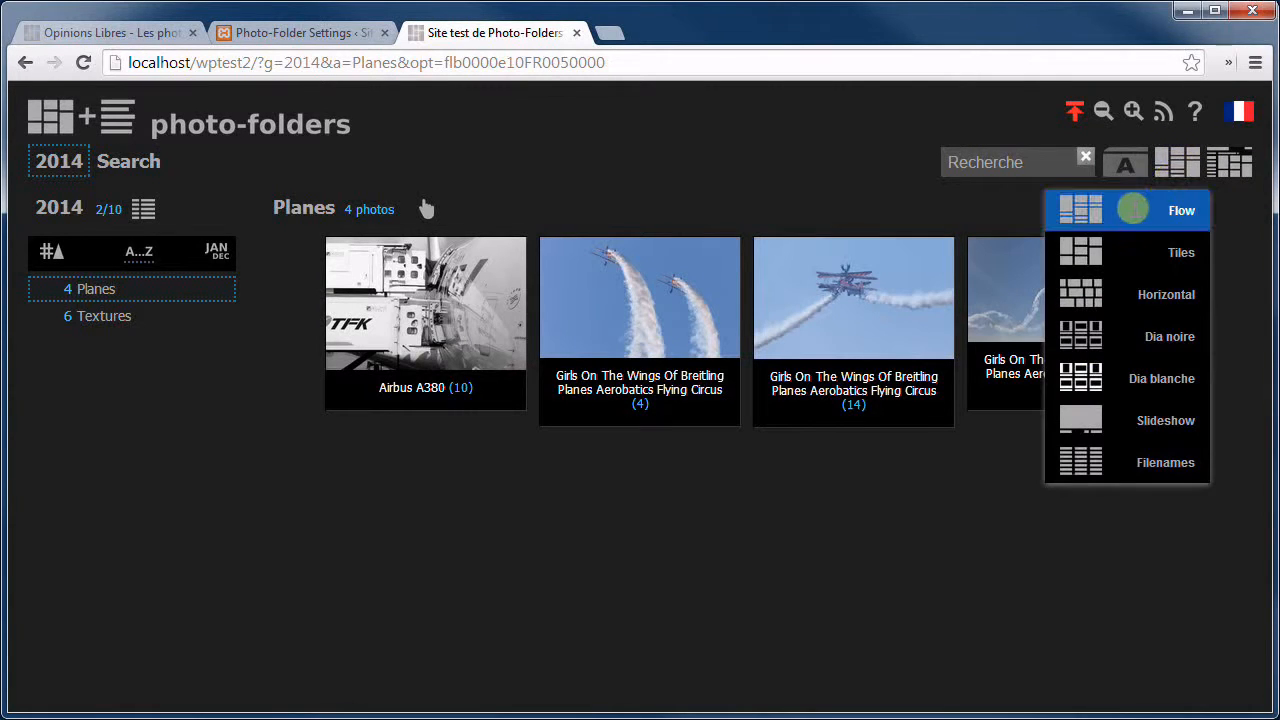
pyautogui.click(83, 62)
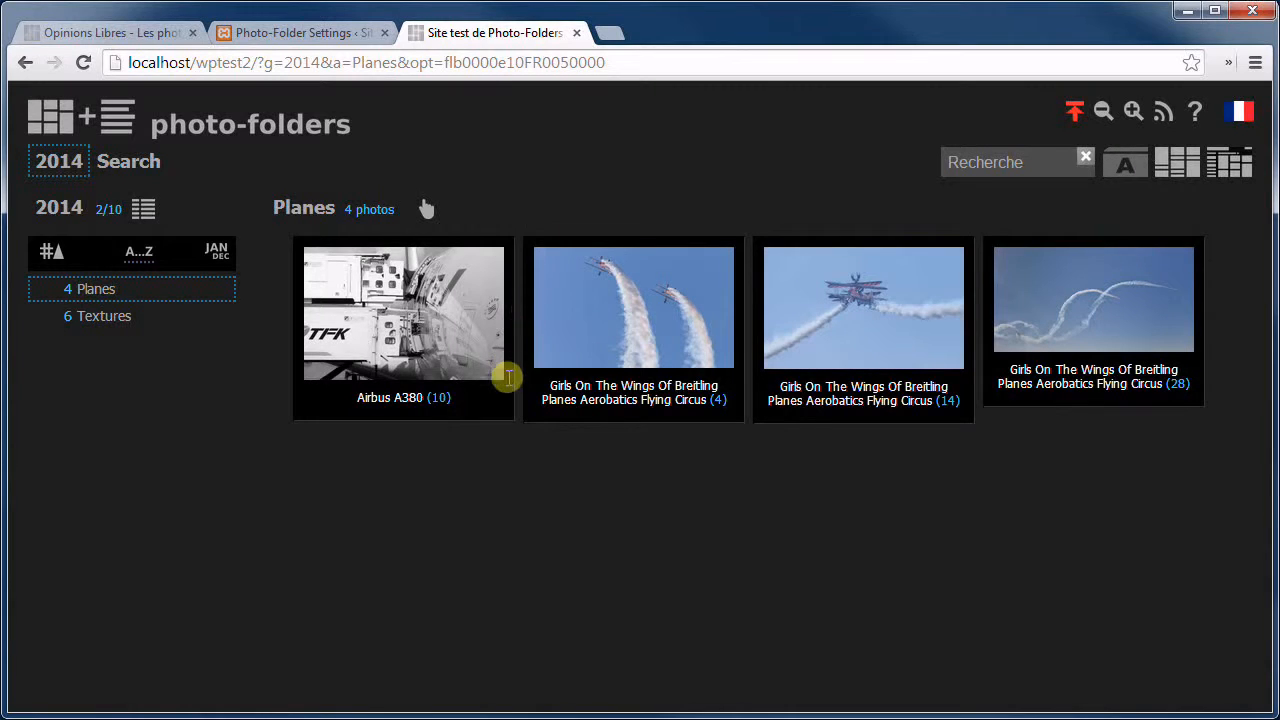
pyautogui.press('w')
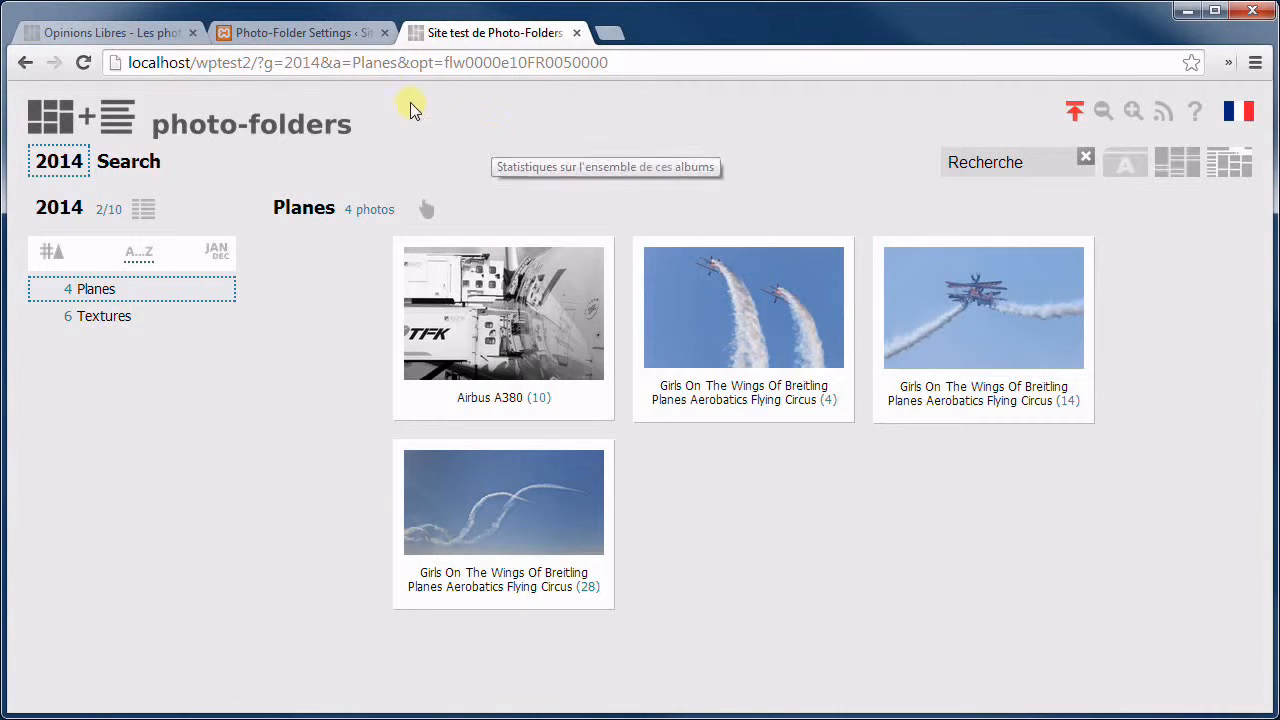
pyautogui.click(333, 34)
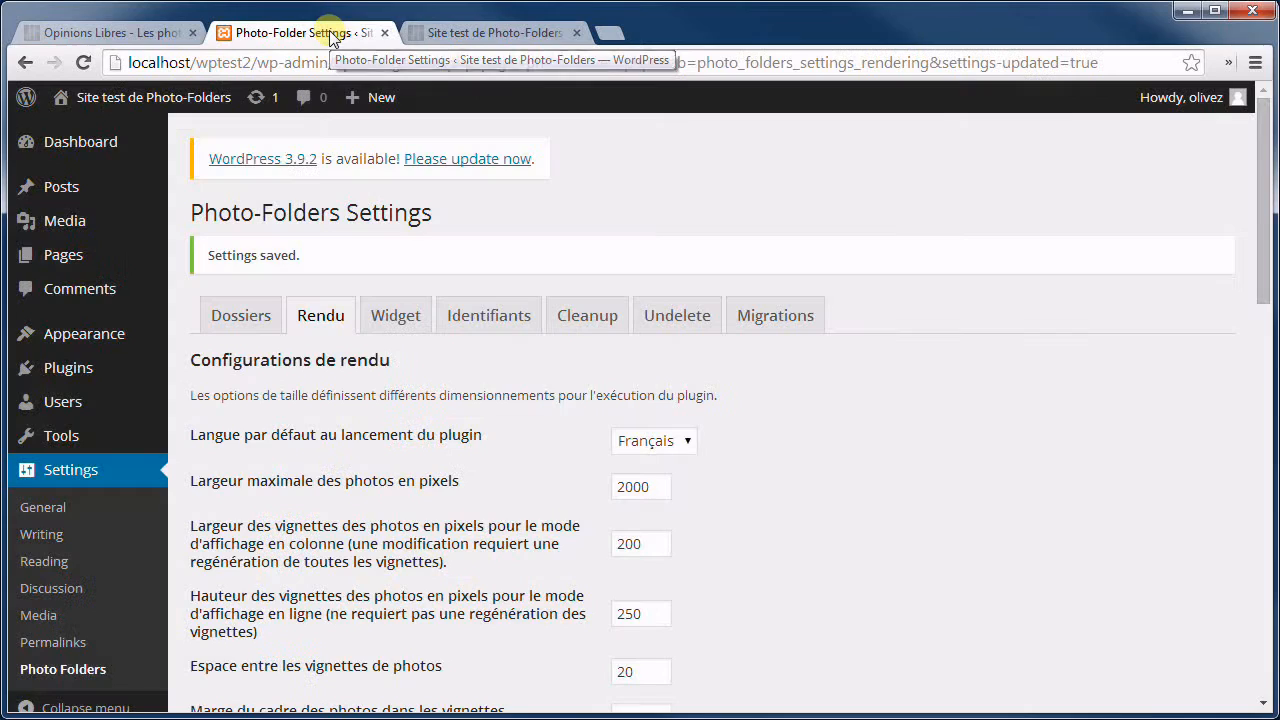
# Review the limits for downloadable photos, 12 RSS albums, 500 search results and 50 most-viewed statistics.
pyautogui.scroll(-4, 762, 250)
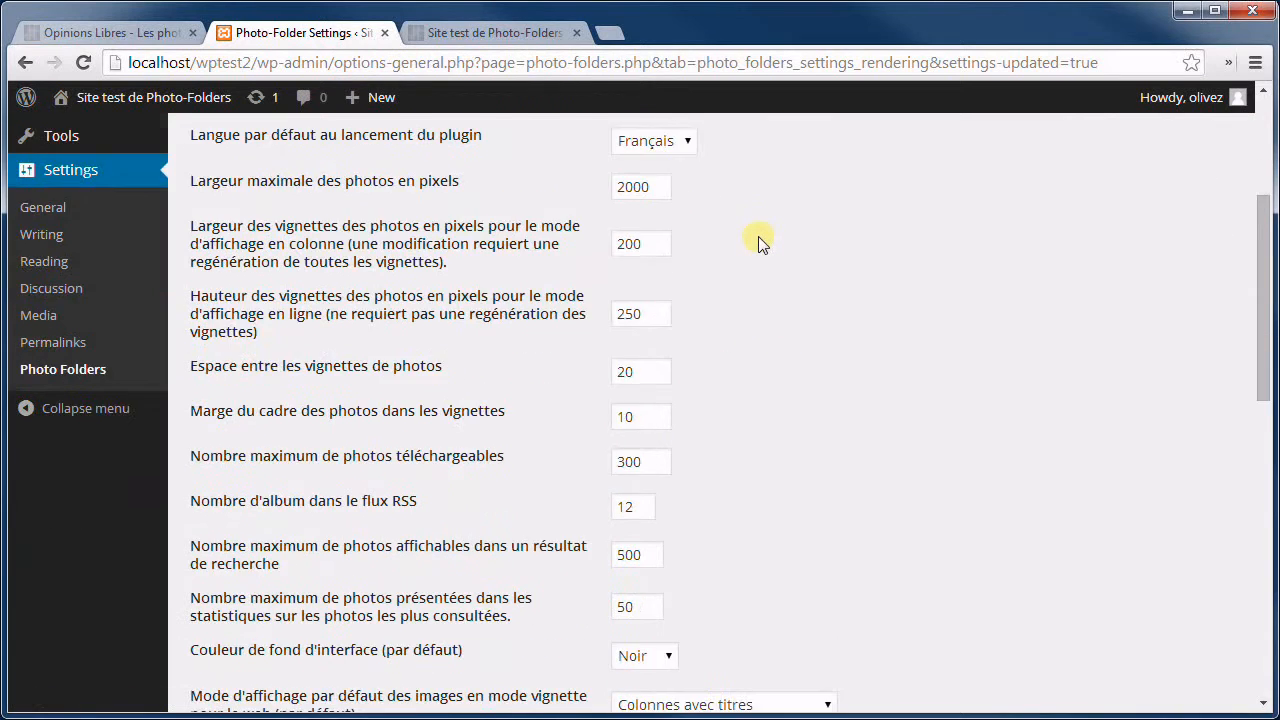
pyautogui.scroll(-1, 705, 254)
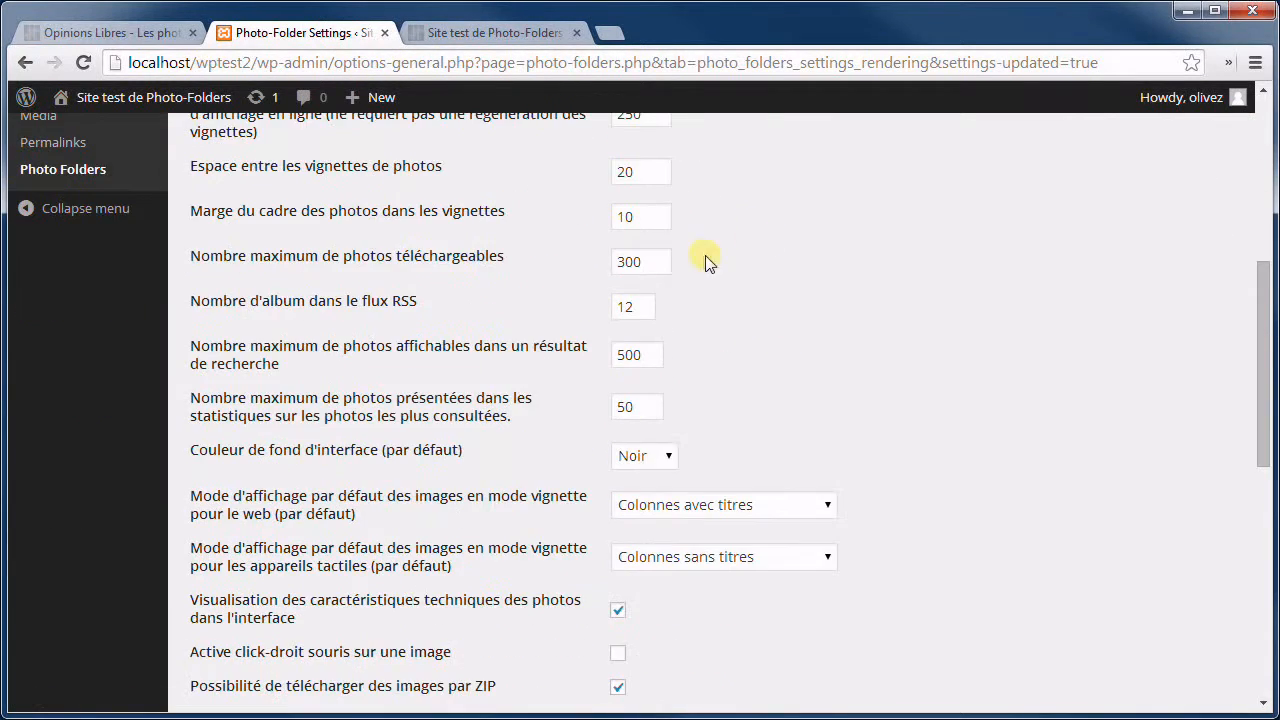
pyautogui.click(650, 264)
pyautogui.click(641, 312)
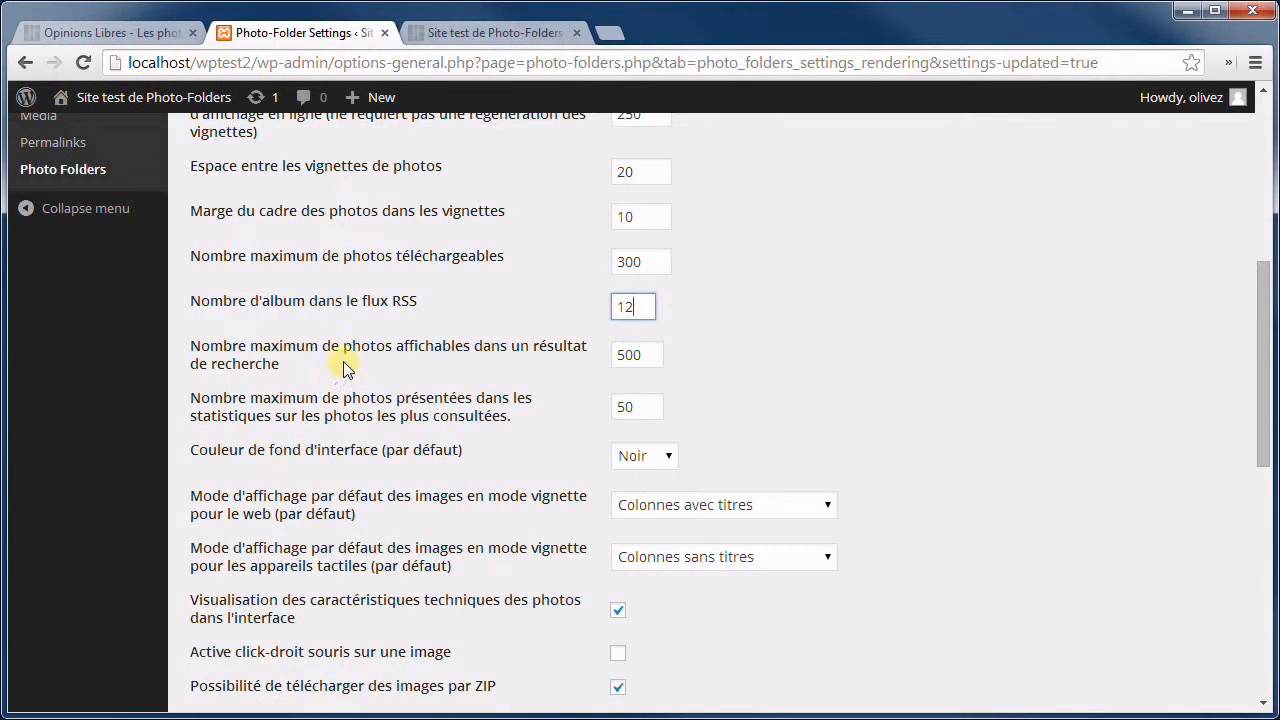
pyautogui.doubleClick(645, 354)
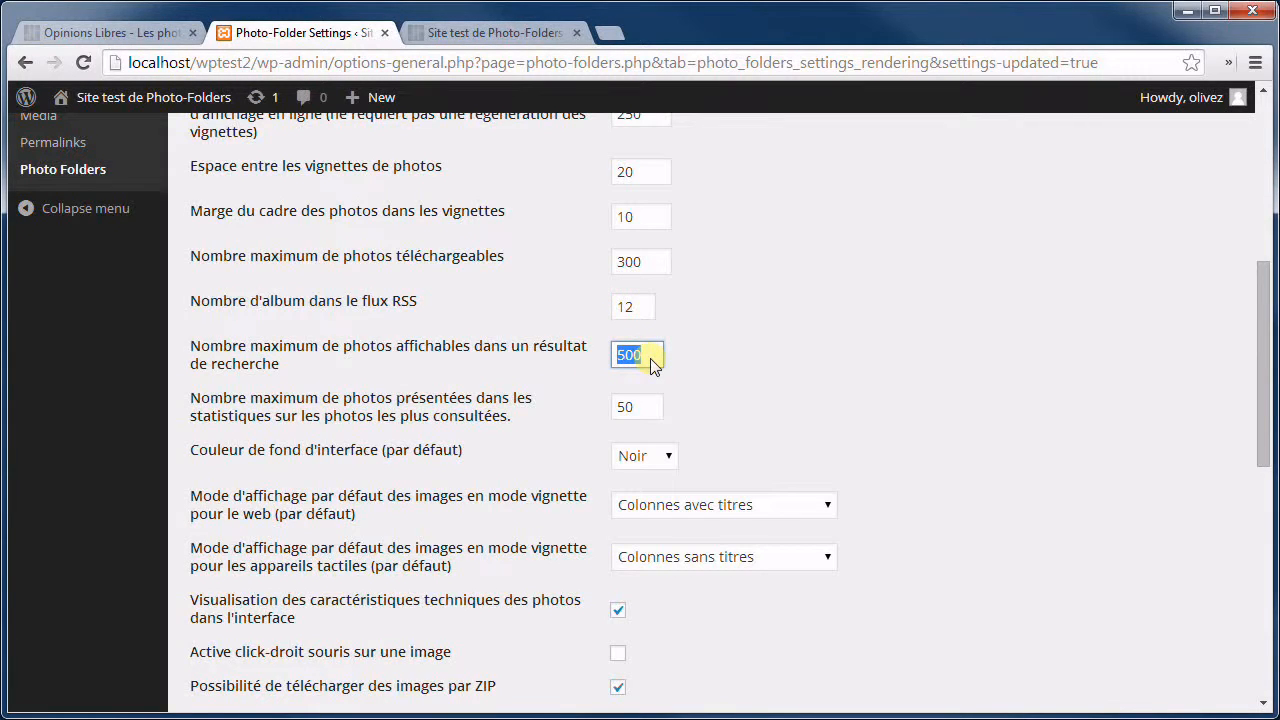
pyautogui.click(651, 358)
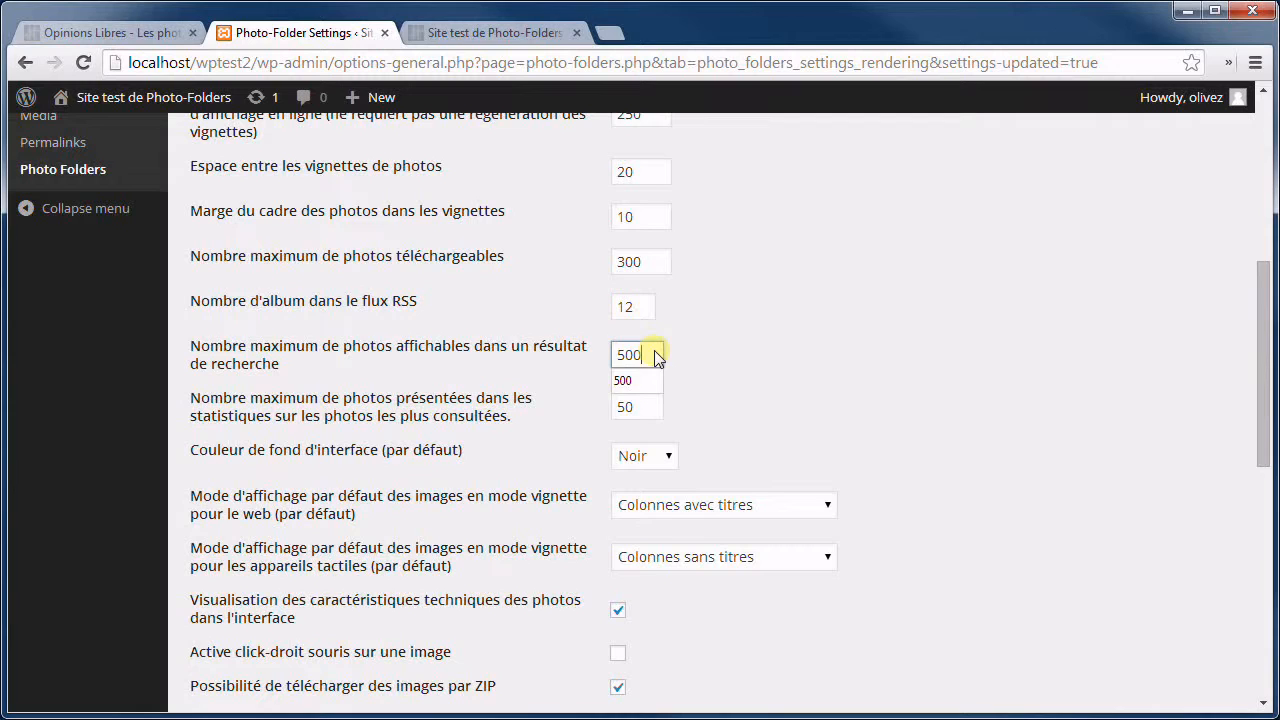
pyautogui.click(727, 338)
pyautogui.click(641, 359)
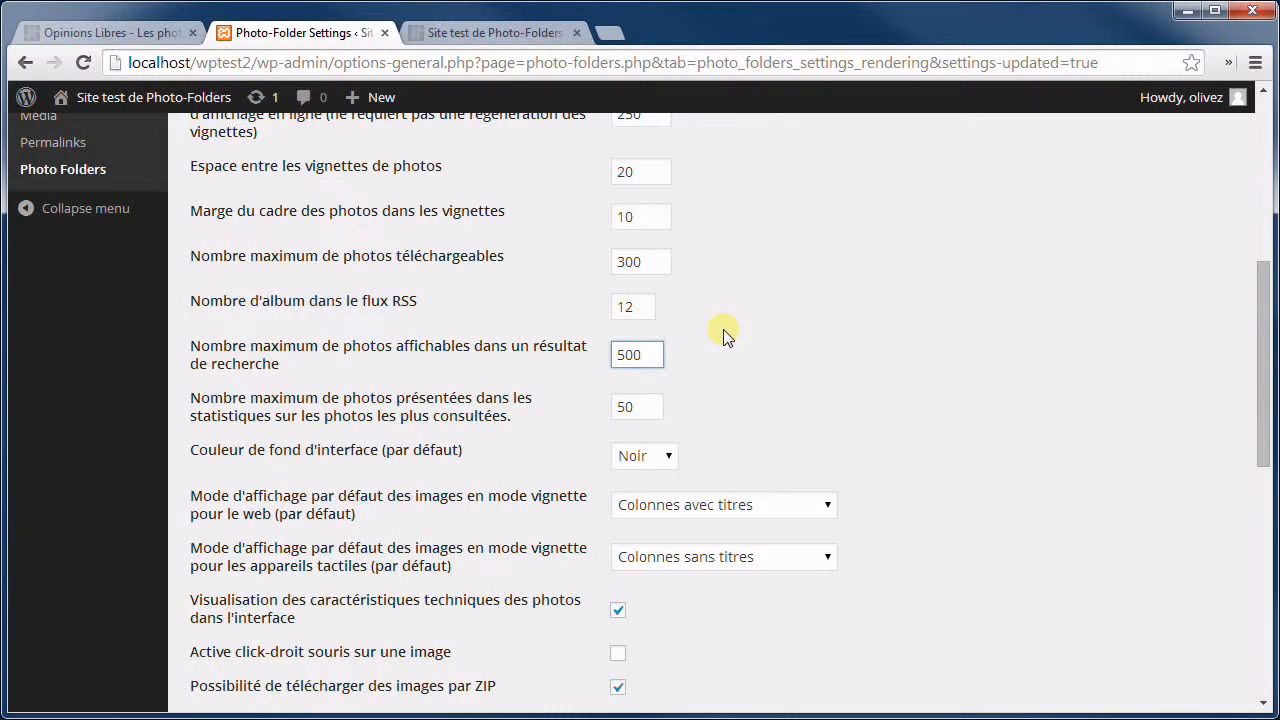
pyautogui.scroll(-1, 730, 340)
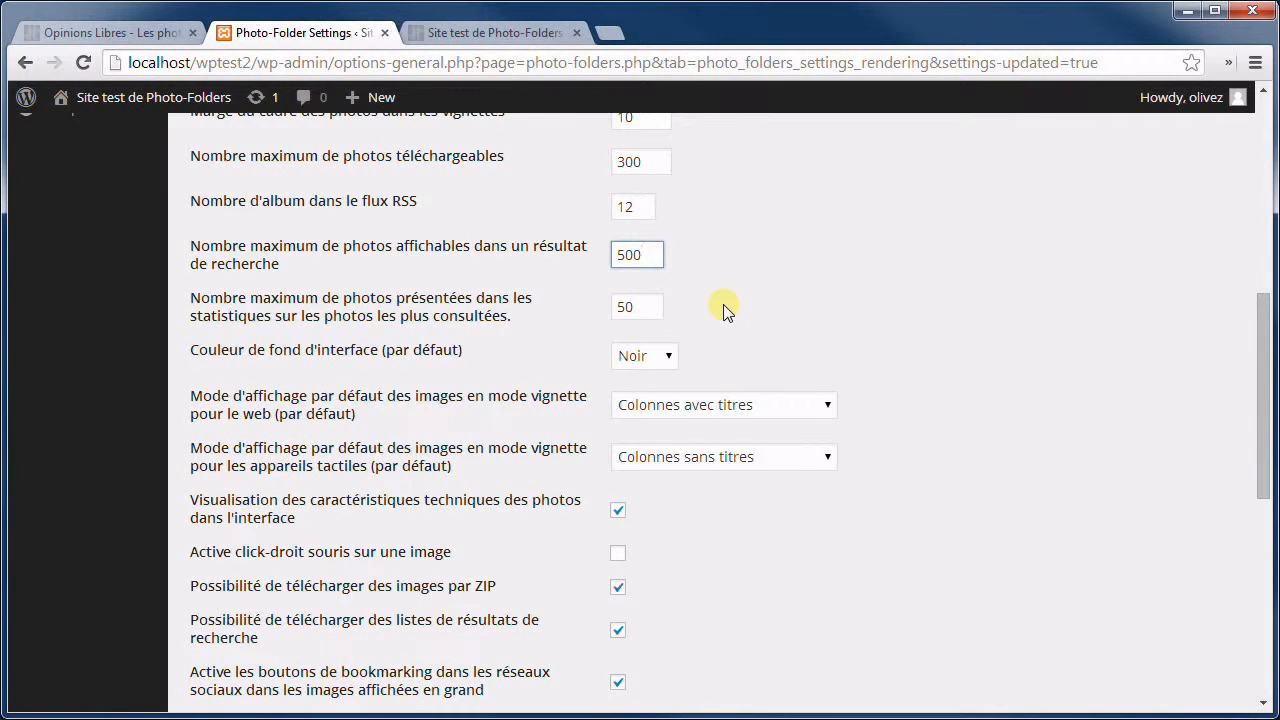
pyautogui.click(645, 313)
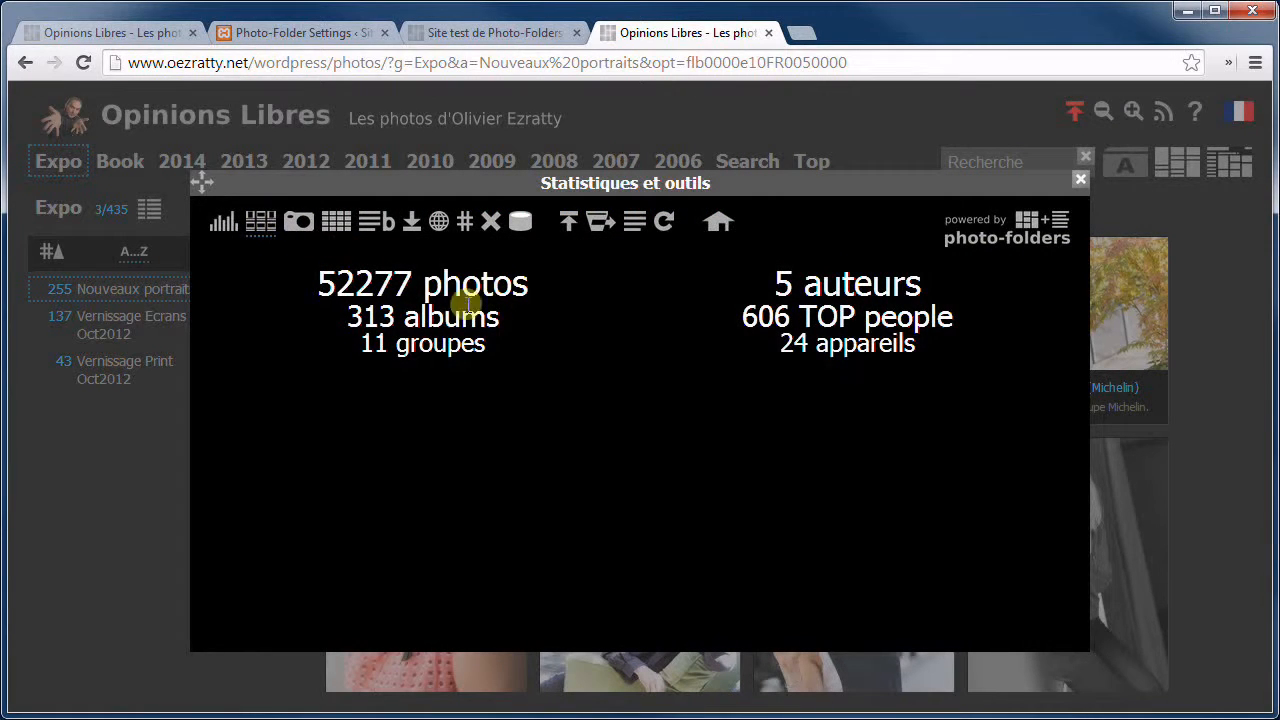
# Scroll through the gallery's most-selected photos statistics, then go back to the Photo-Folders settings.
pyautogui.click(261, 220)
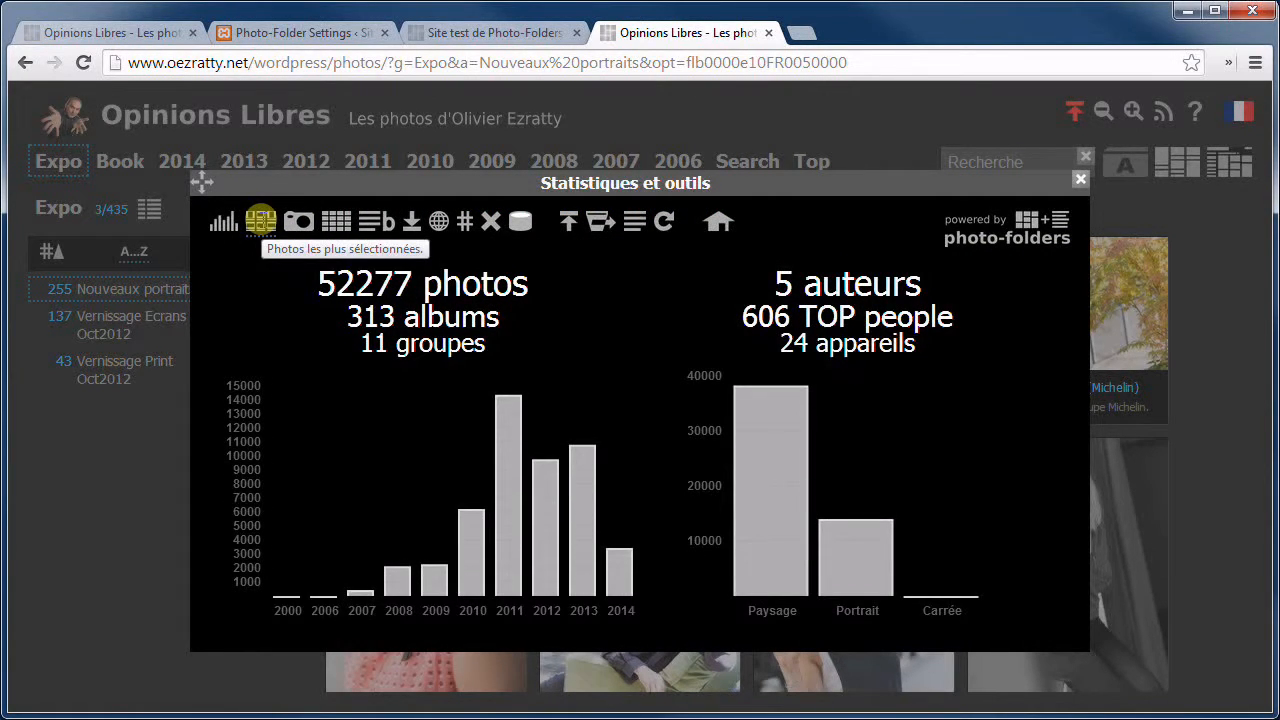
pyautogui.click(261, 220)
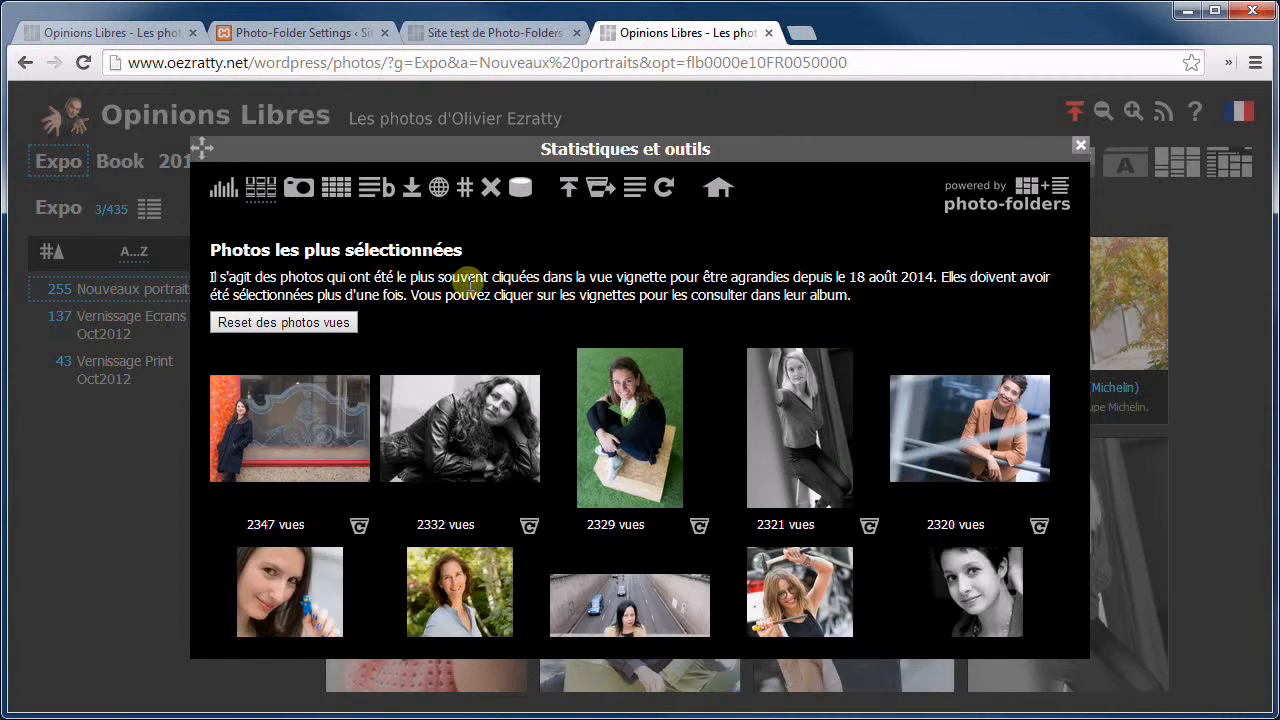
pyautogui.scroll(-1, 475, 310)
pyautogui.scroll(-15, 479, 312)
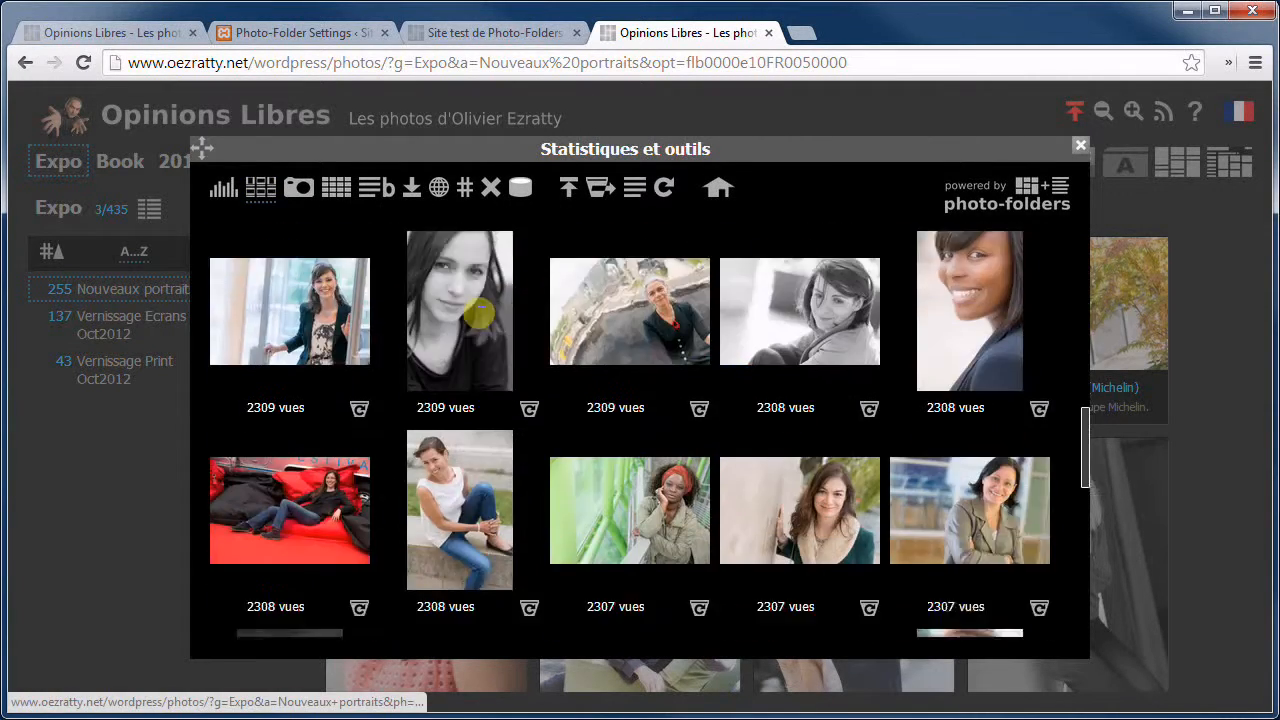
pyautogui.scroll(16, 480, 313)
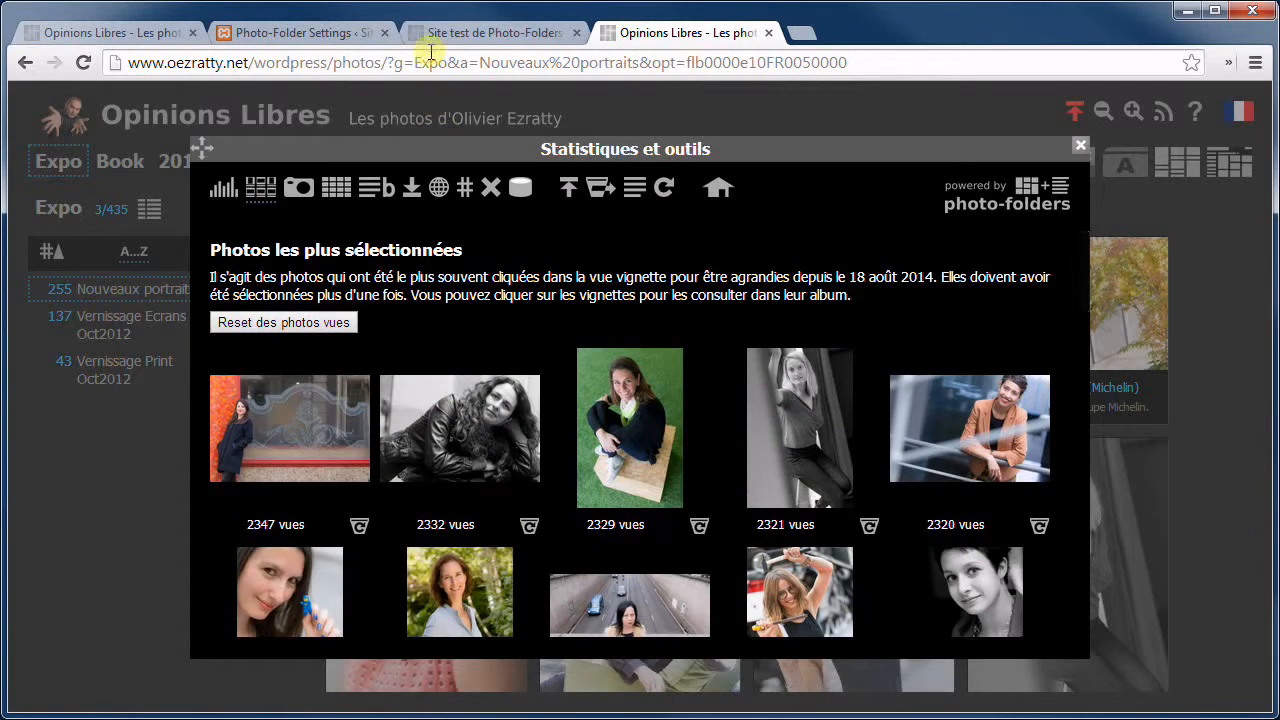
pyautogui.click(327, 32)
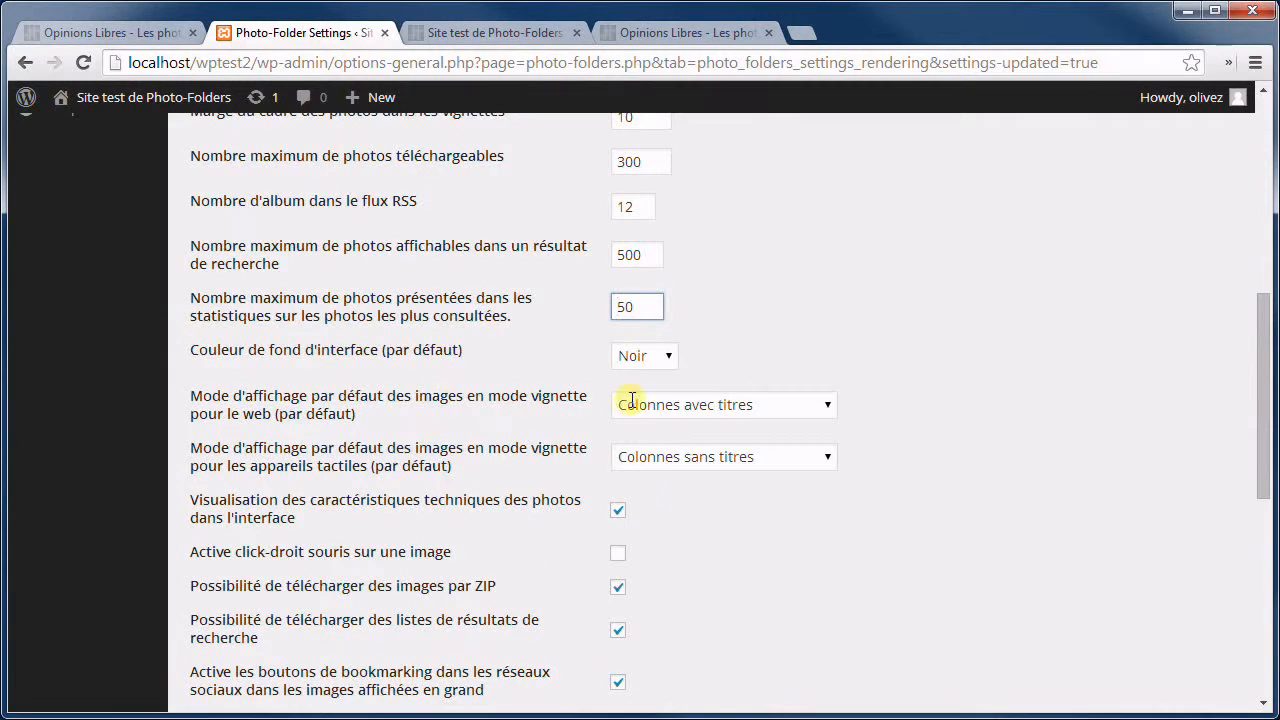
# Look over the interface background colour choices in the Rendu settings.
pyautogui.click(646, 305)
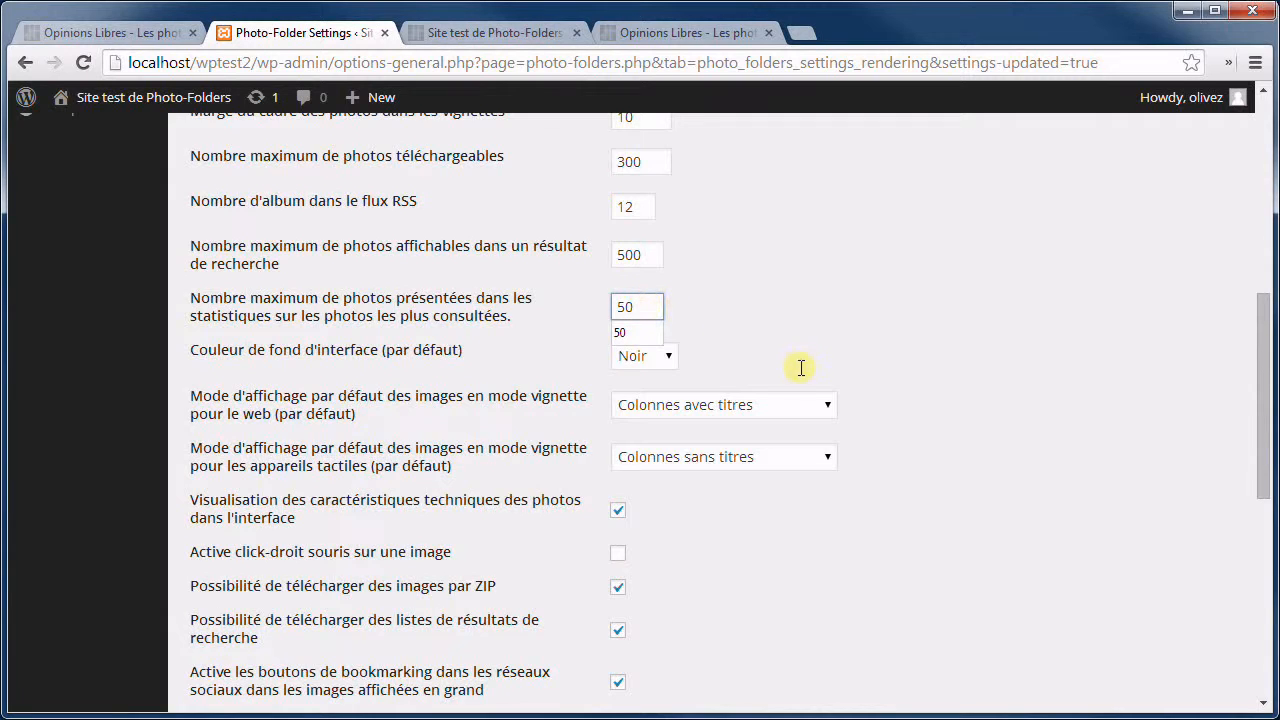
pyautogui.click(720, 343)
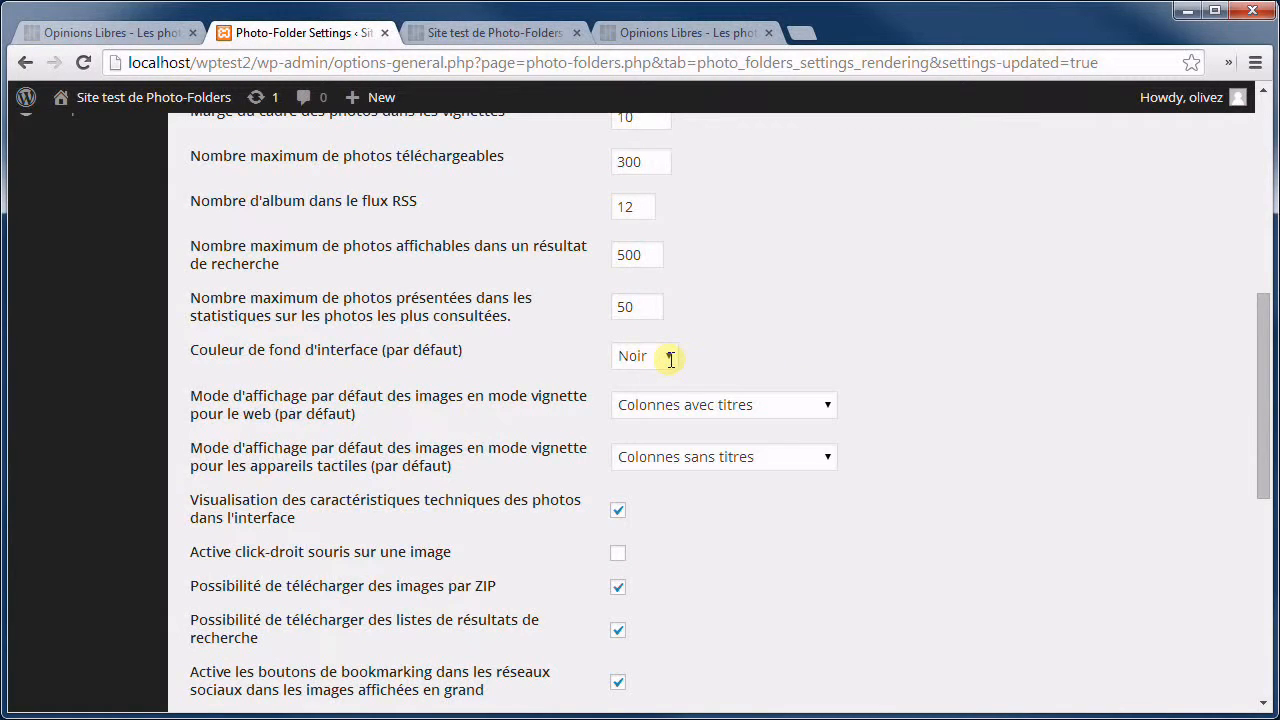
pyautogui.click(670, 359)
pyautogui.click(670, 359)
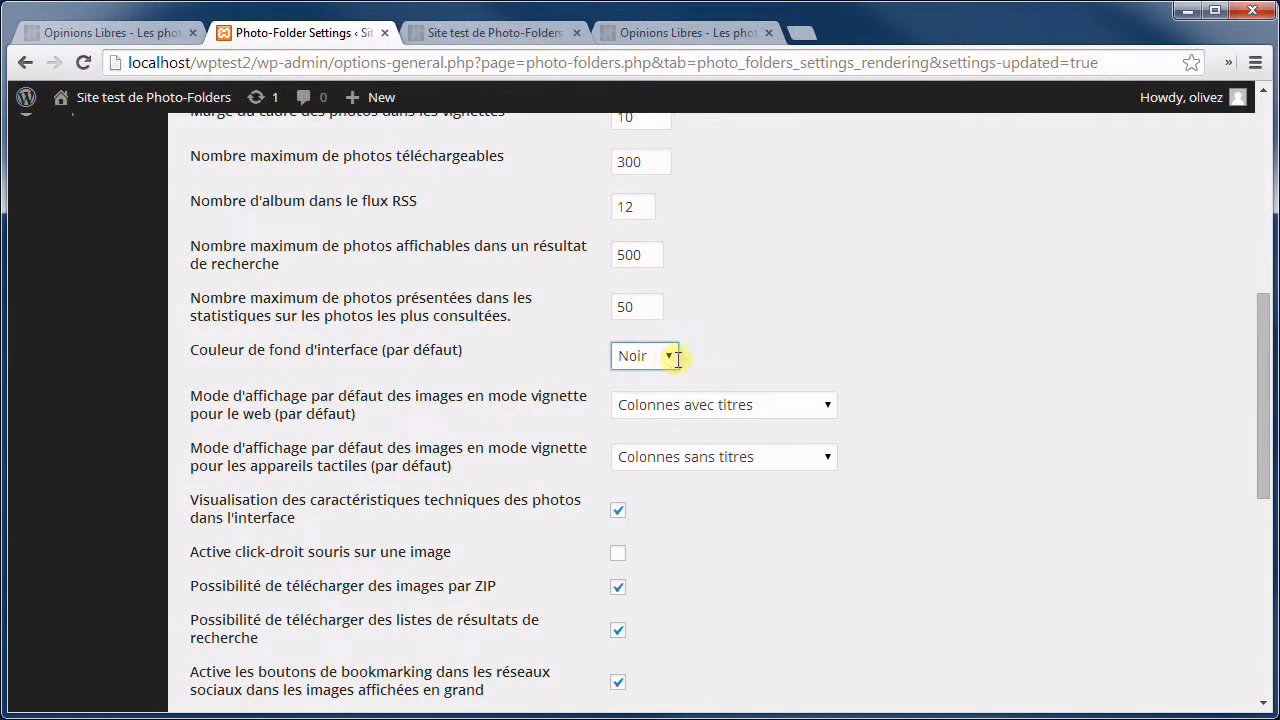
pyautogui.scroll(-2, 877, 383)
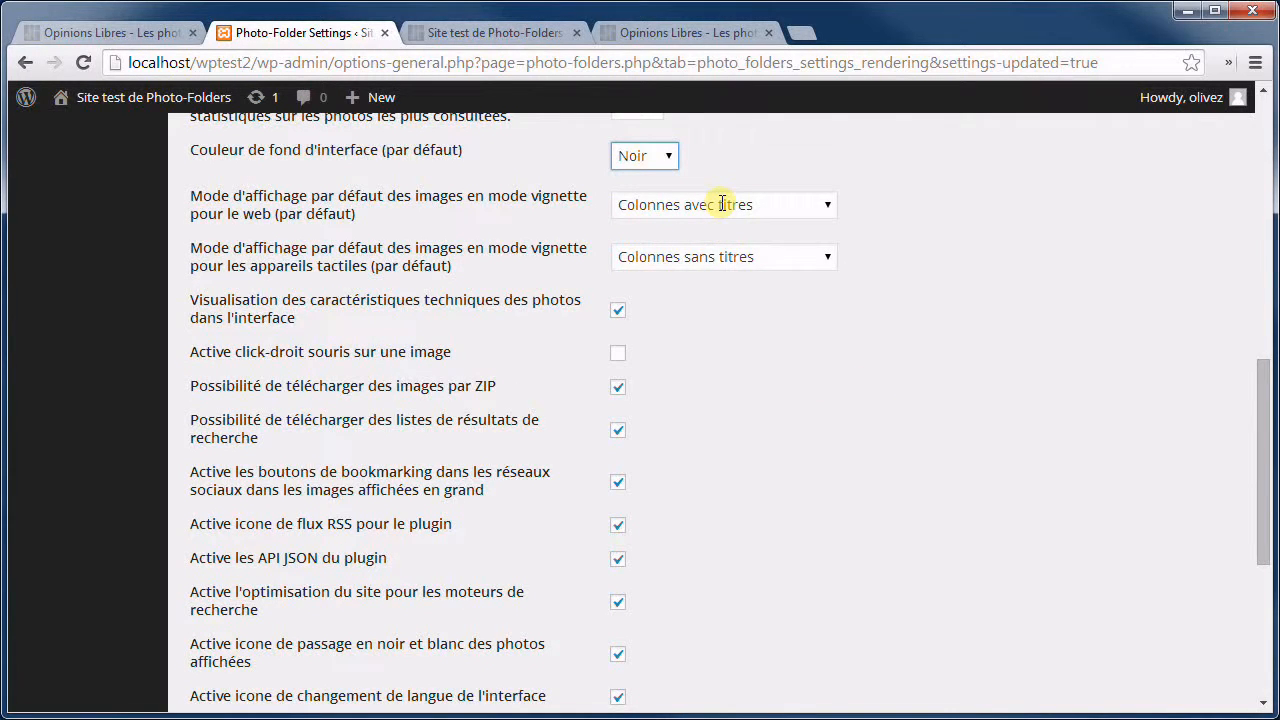
# Set the default web thumbnail mode to Diapositives sur fond blanc with a Blanc background, and save.
pyautogui.click(722, 204)
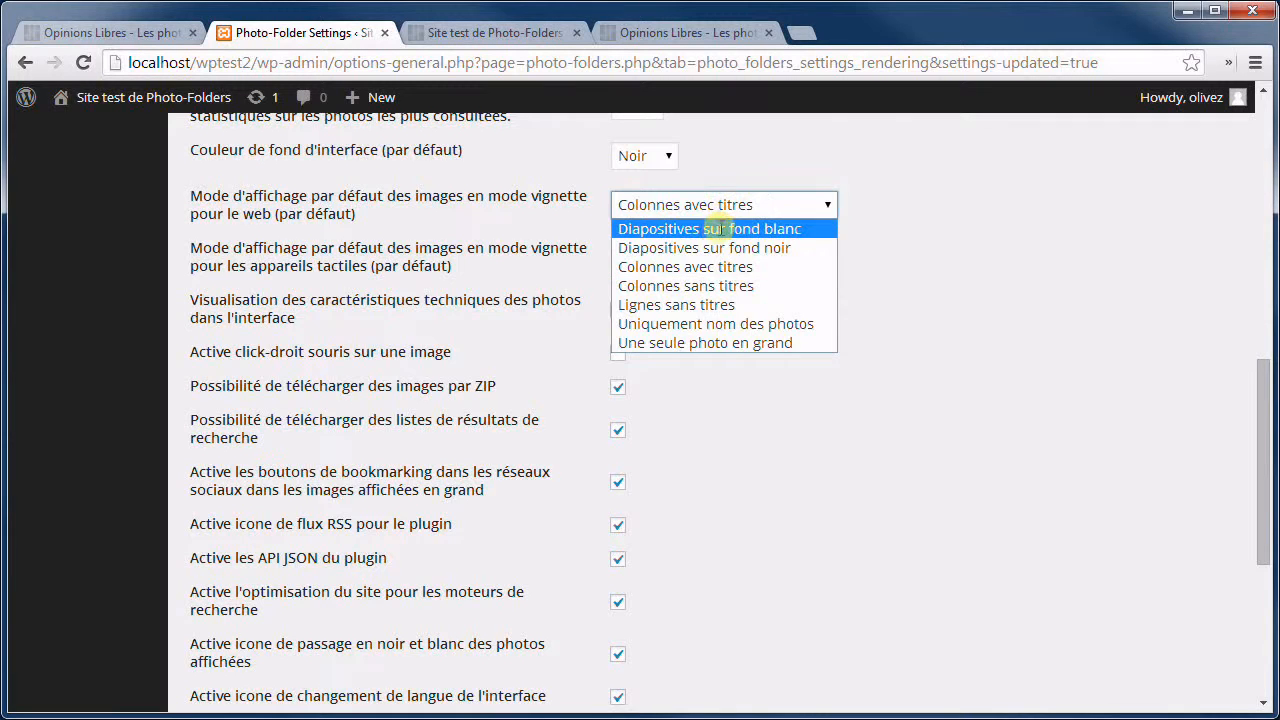
pyautogui.click(718, 229)
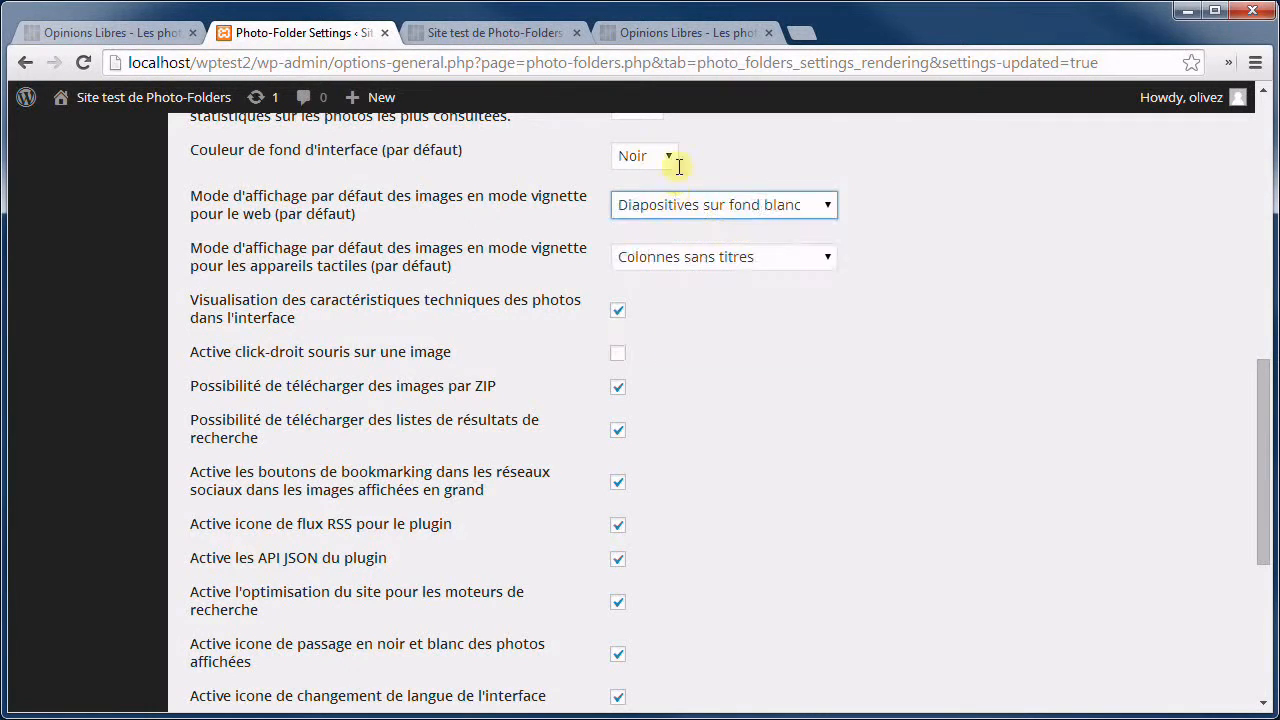
pyautogui.click(670, 156)
pyautogui.click(651, 197)
pyautogui.scroll(-5, 709, 523)
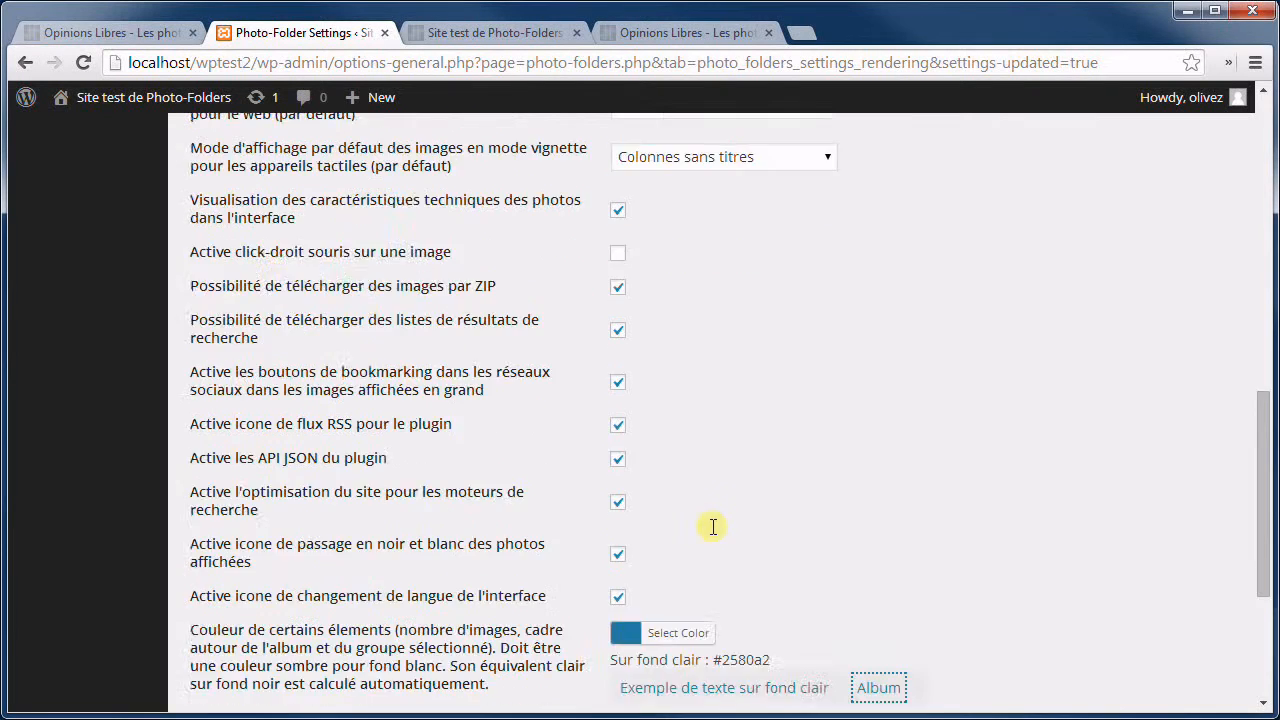
pyautogui.click(240, 609)
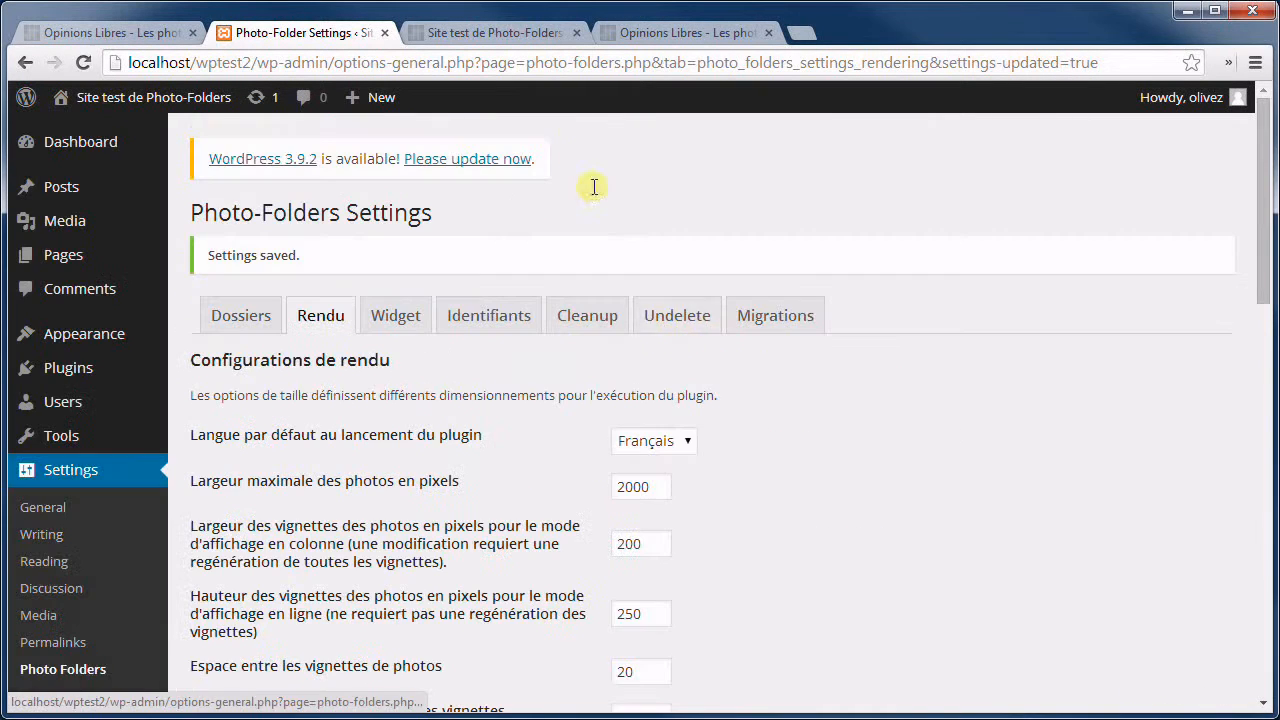
pyautogui.click(510, 32)
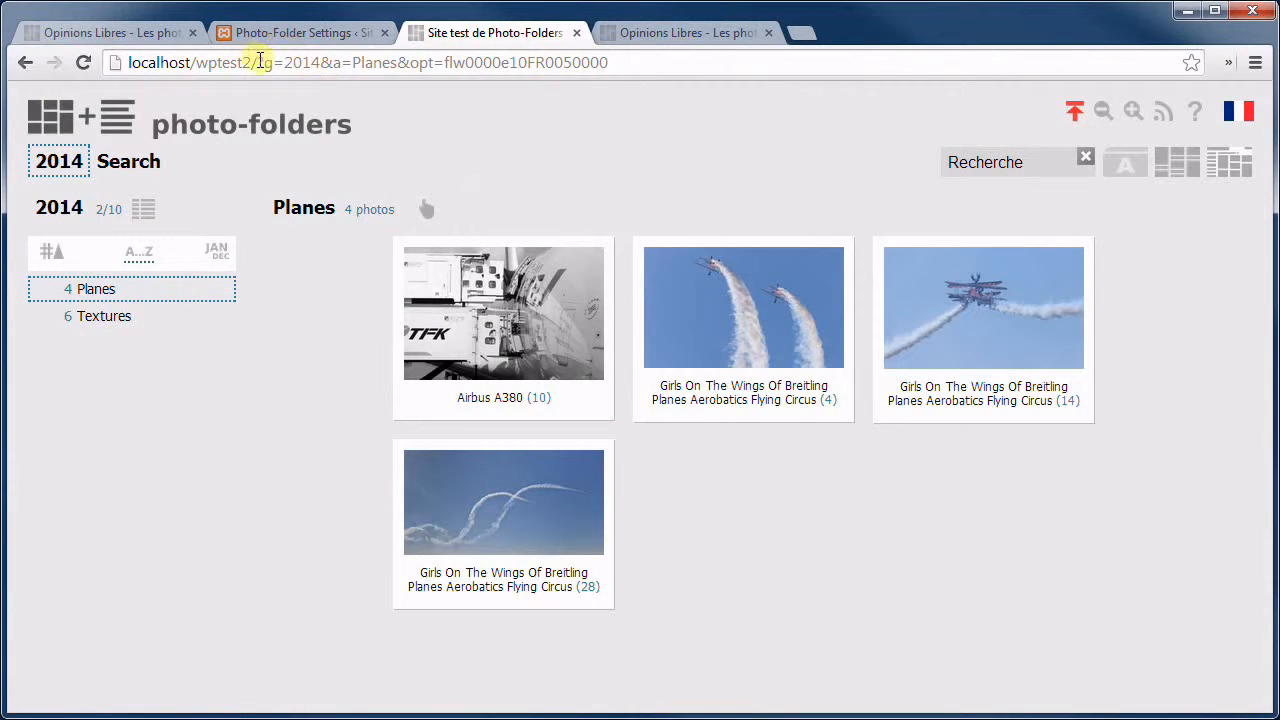
# Reload the test site from its root address and open the gallery layout list to check Dia blanche.
pyautogui.moveTo(259, 62); pyautogui.dragTo(894, 63)
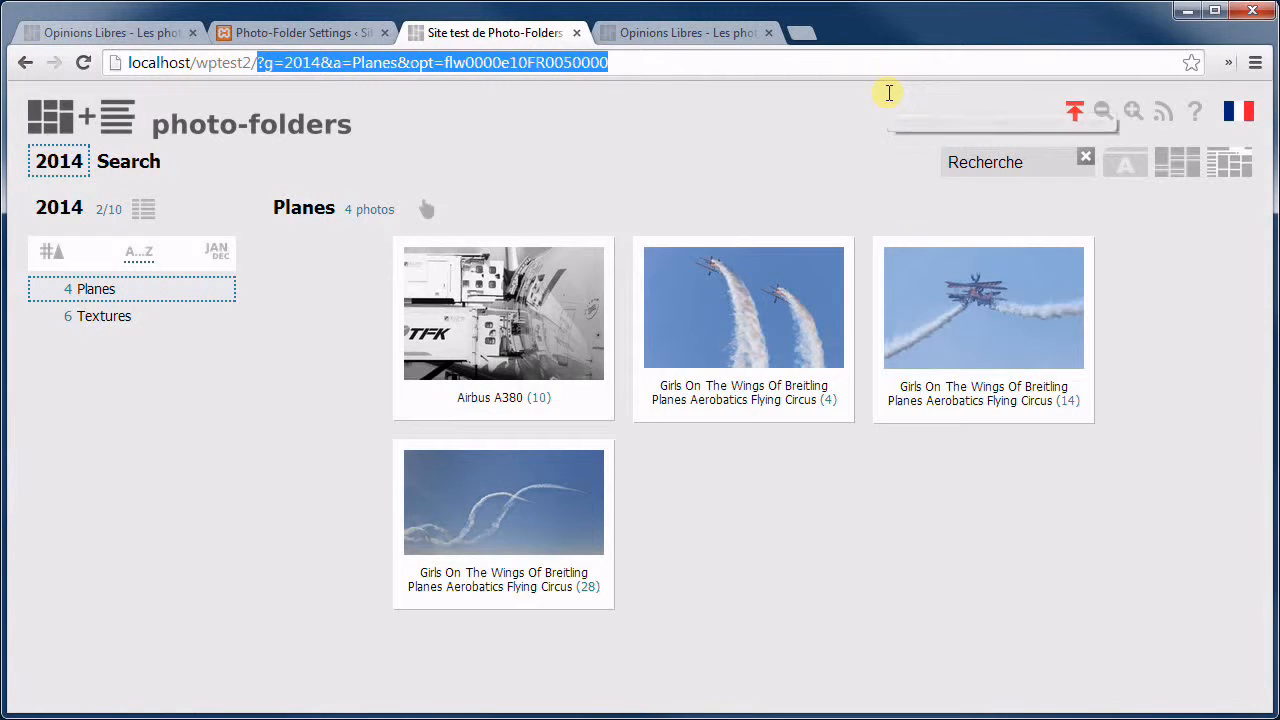
pyautogui.press('BackSpace')
pyautogui.click(890, 100)
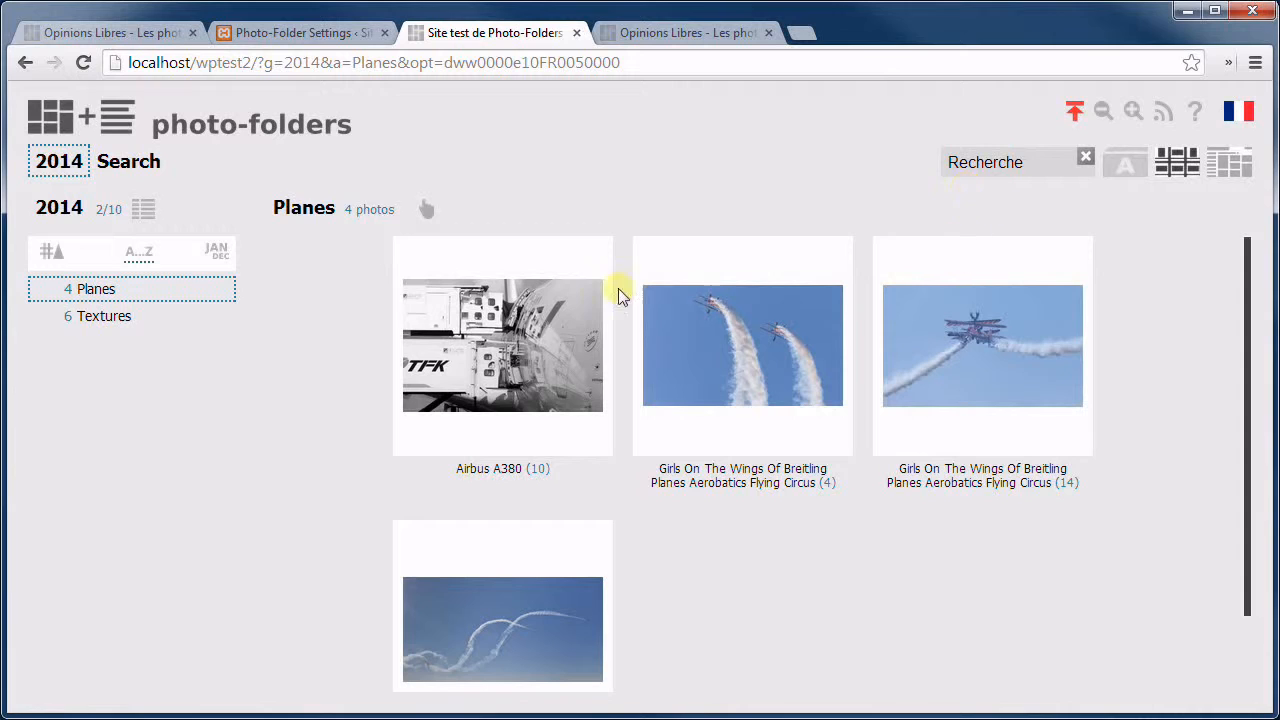
pyautogui.click(1187, 152)
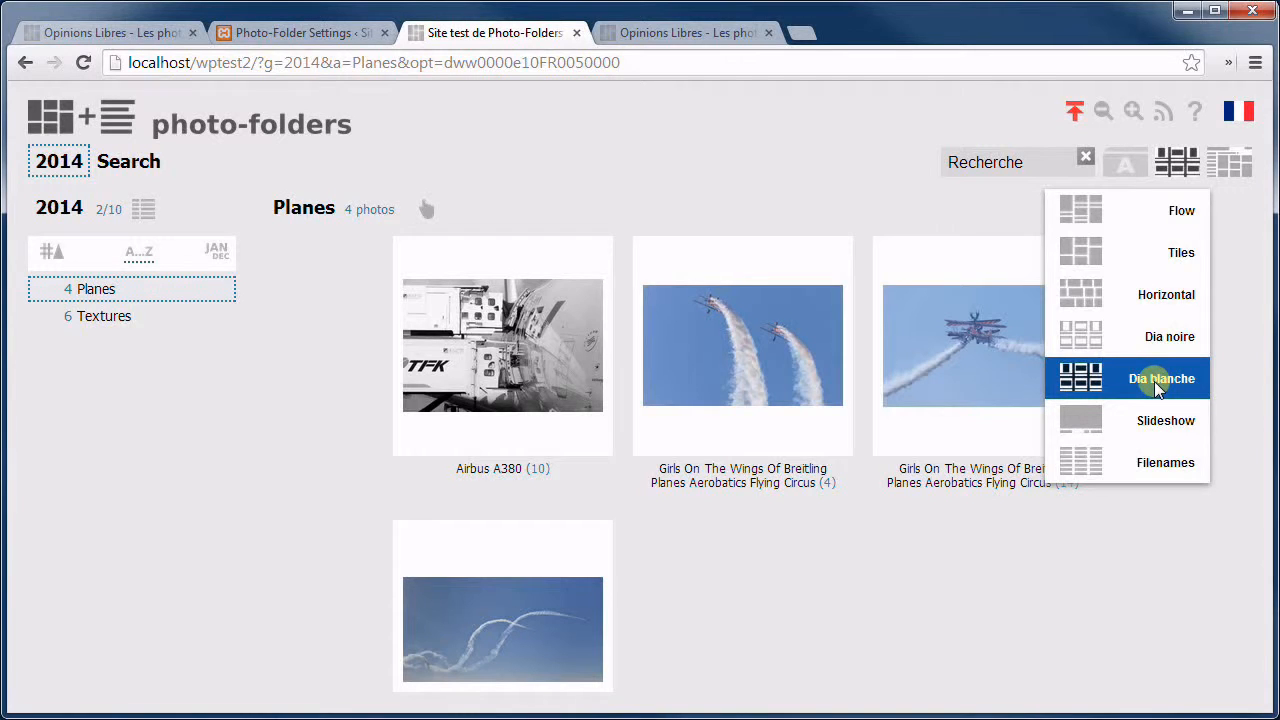
# Look over the Photo-Folders settings page again, then go back to the test gallery.
pyautogui.click(330, 32)
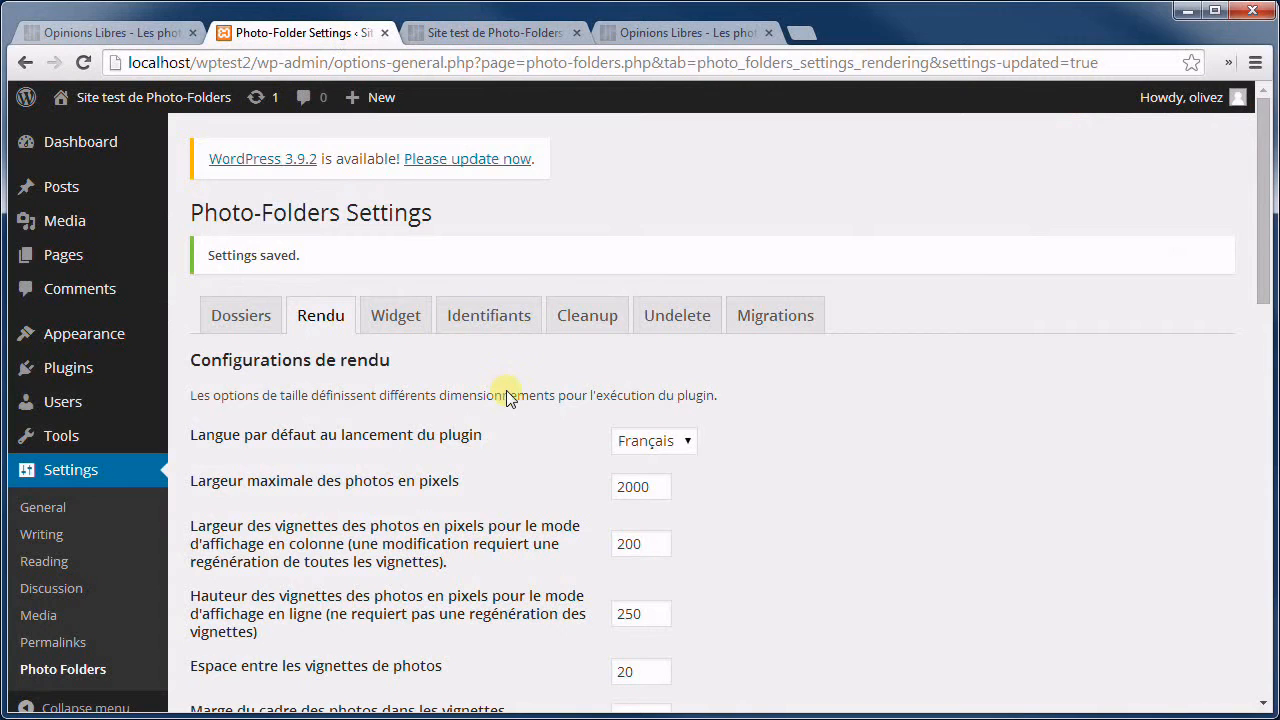
pyautogui.scroll(-8, 506, 397)
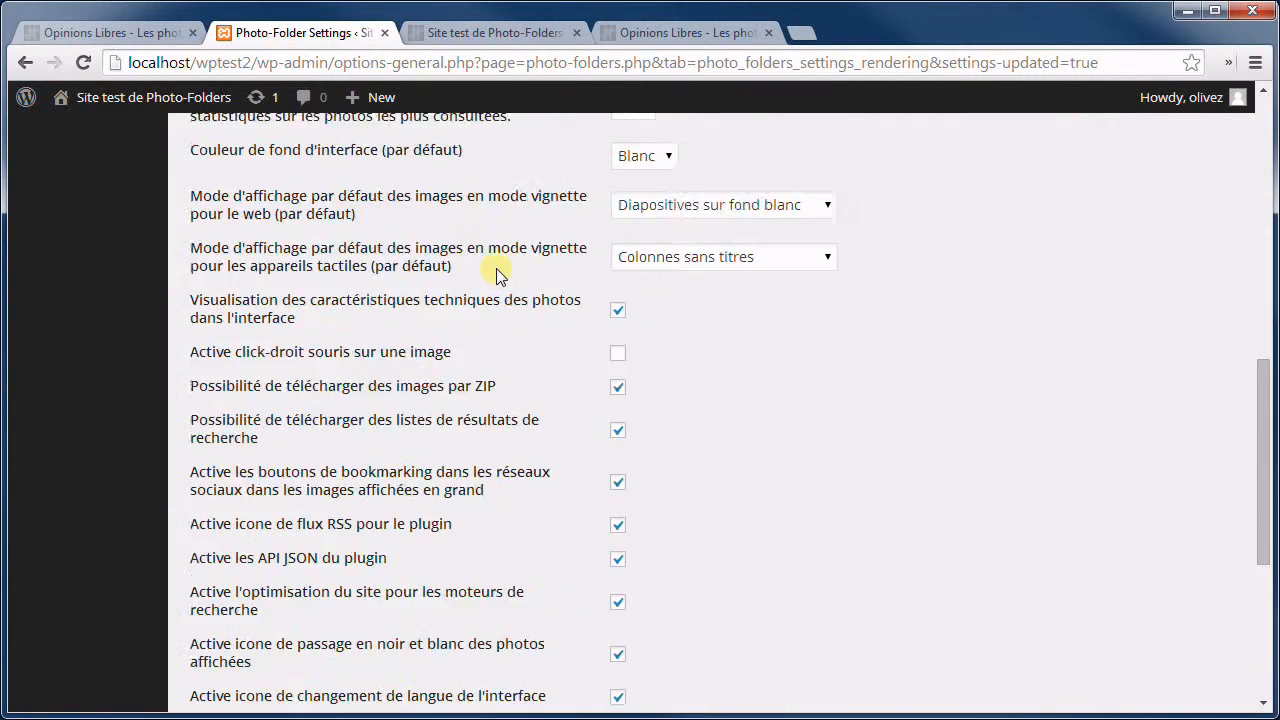
pyautogui.scroll(-1, 496, 268)
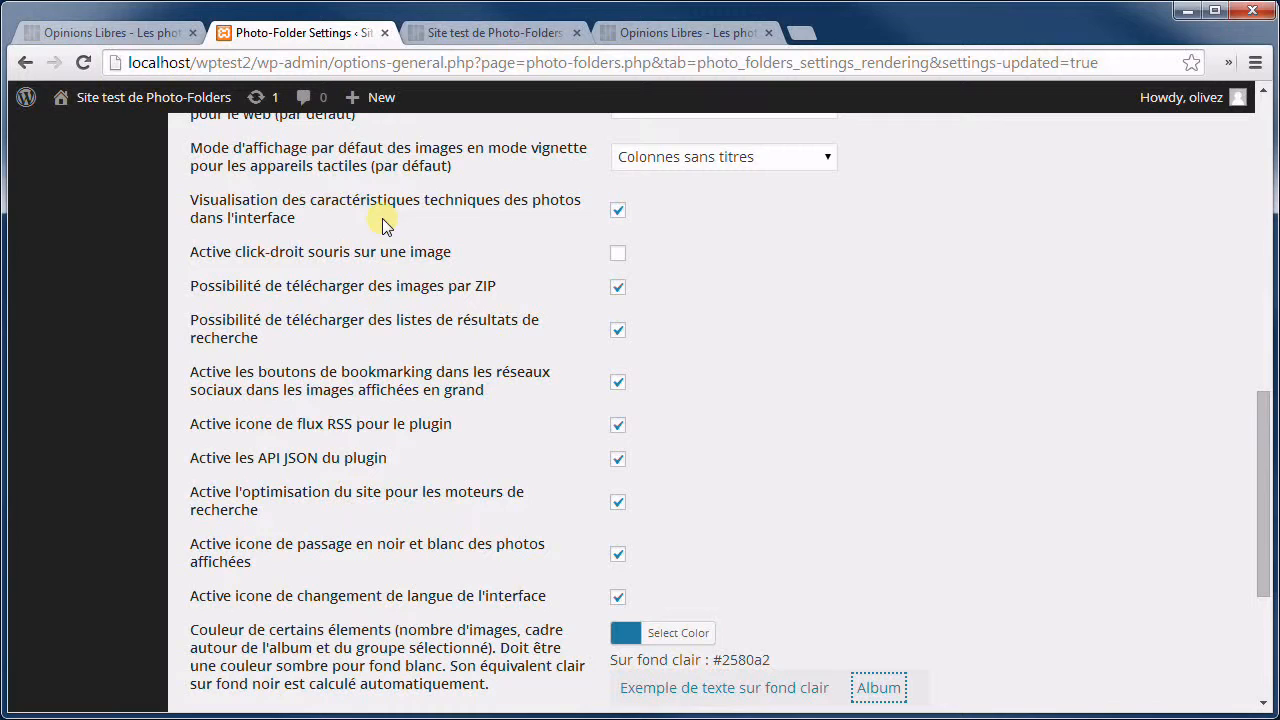
pyautogui.click(514, 33)
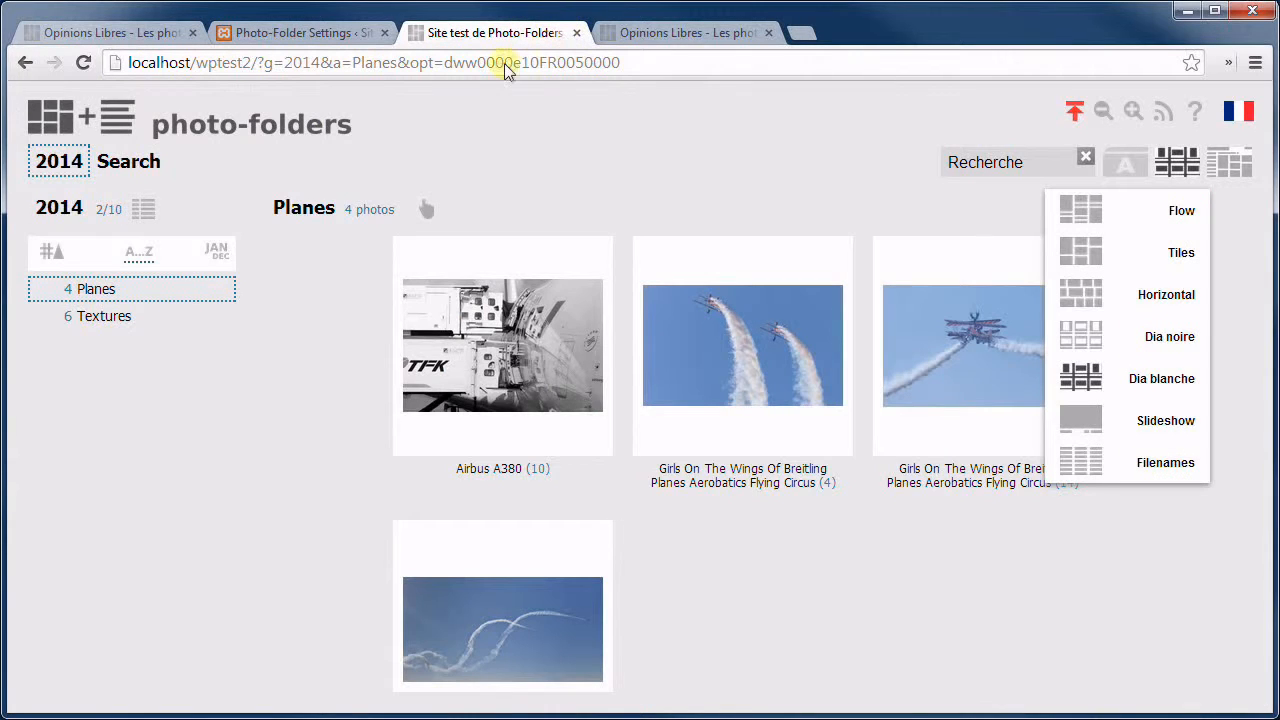
pyautogui.click(590, 180)
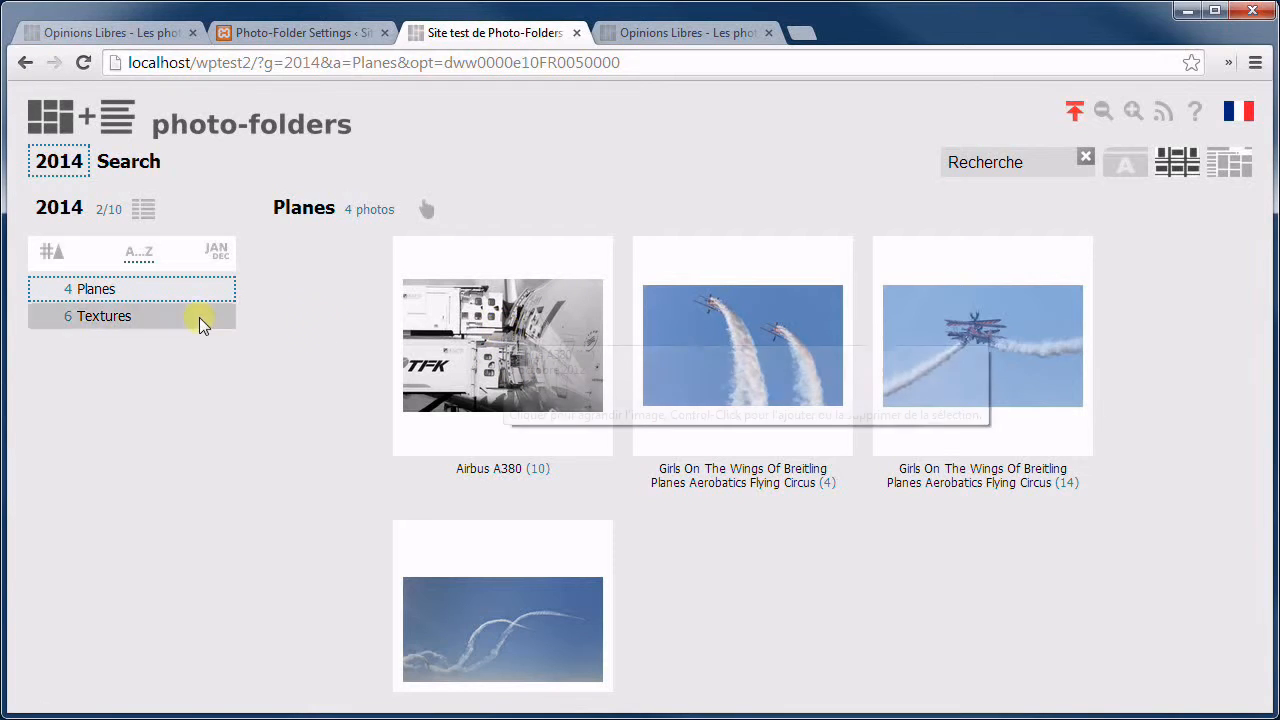
pyautogui.click(62, 210)
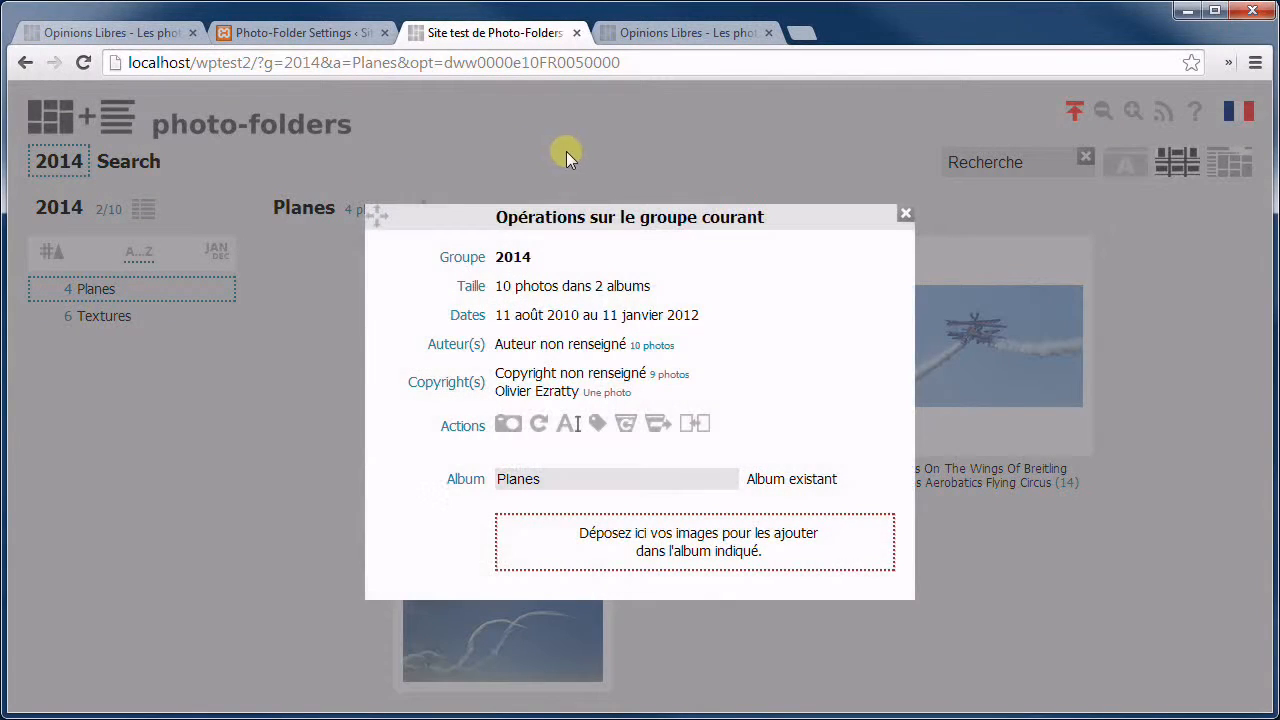
pyautogui.click(737, 314)
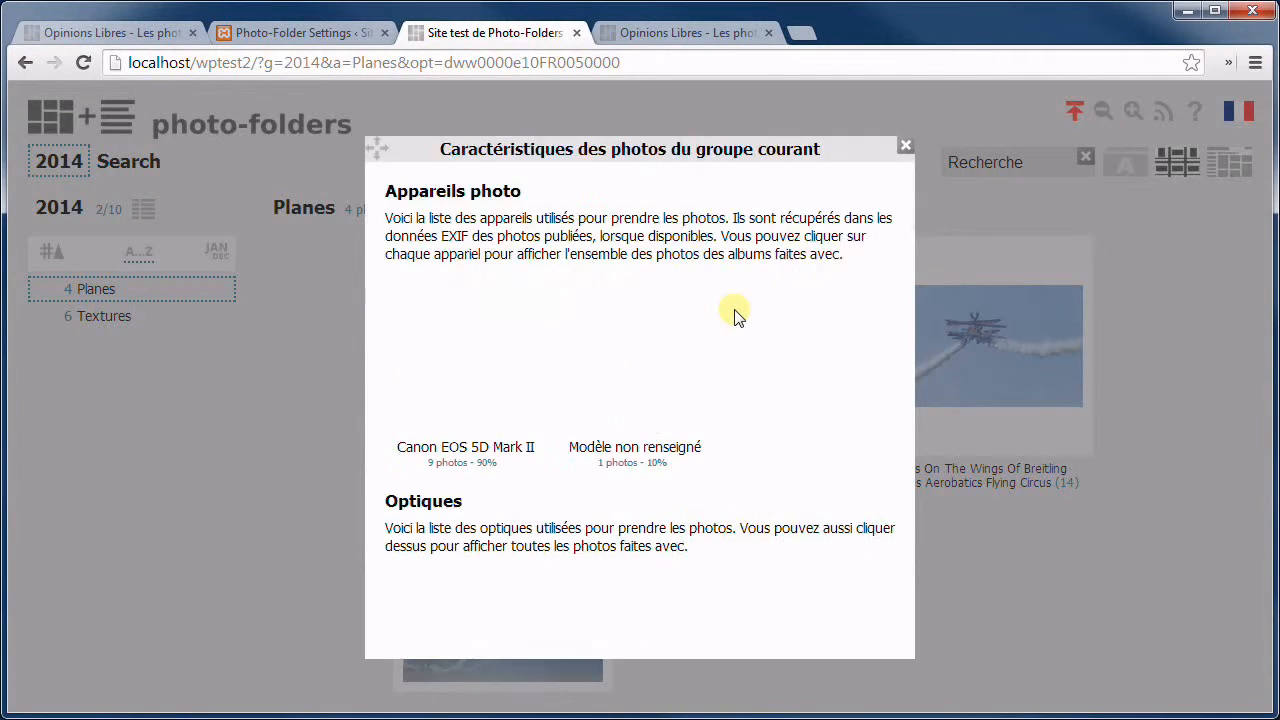
pyautogui.scroll(-9, 680, 357)
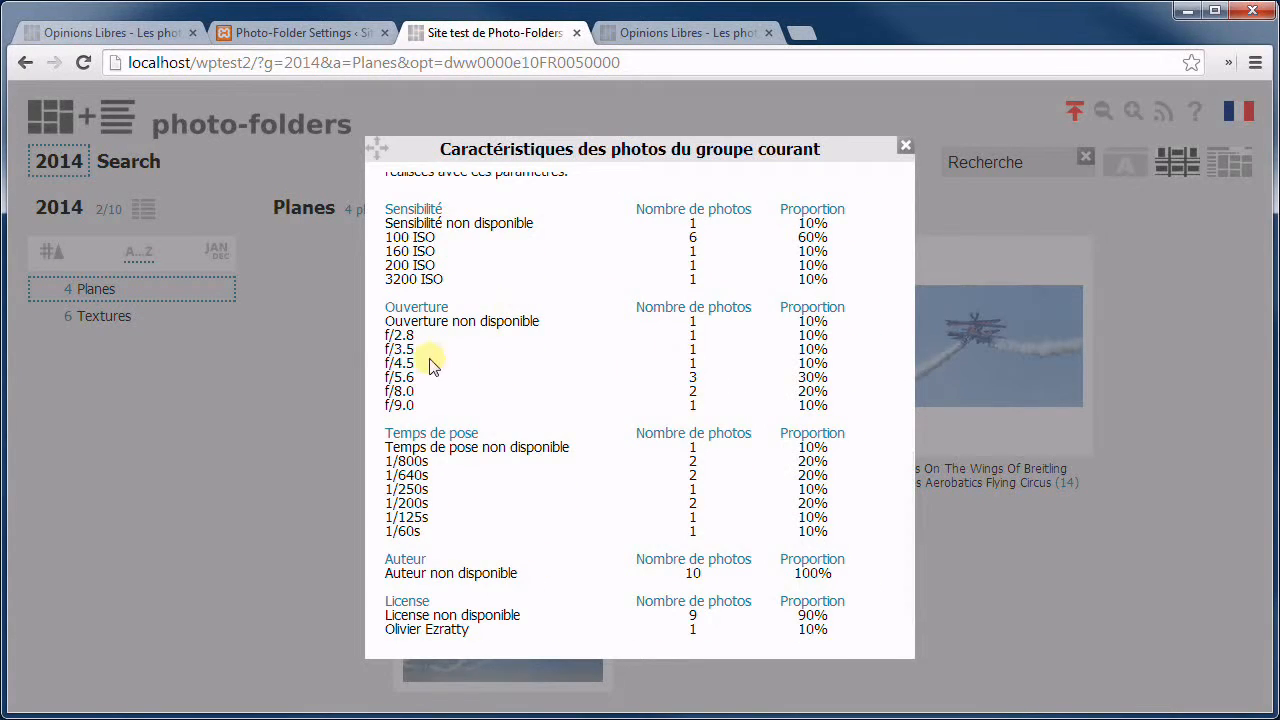
pyautogui.click(971, 214)
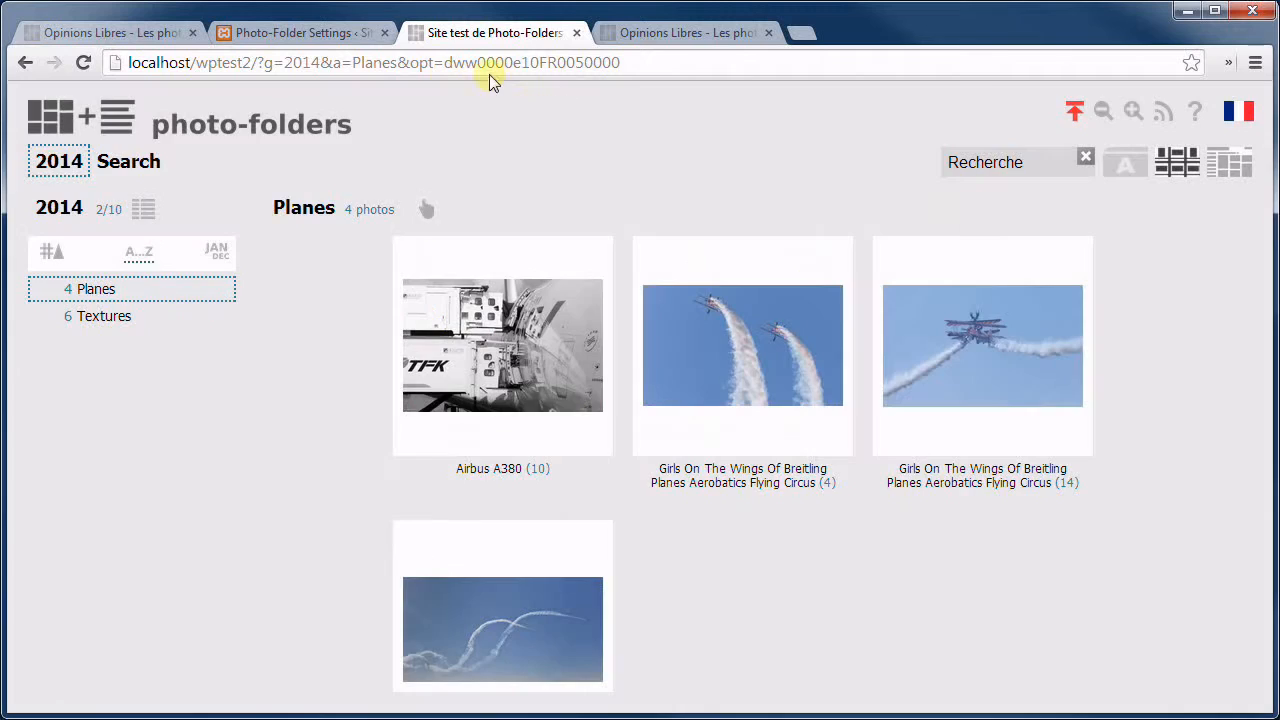
pyautogui.click(340, 36)
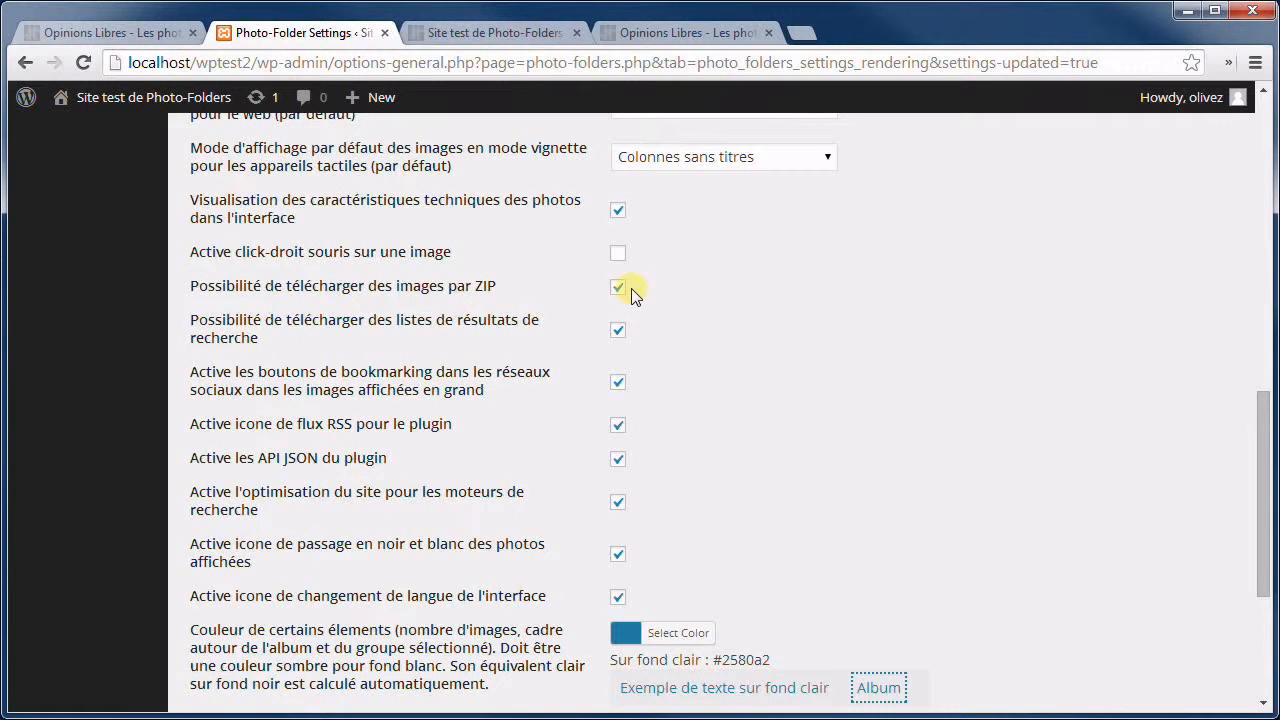
pyautogui.scroll(-3, 665, 362)
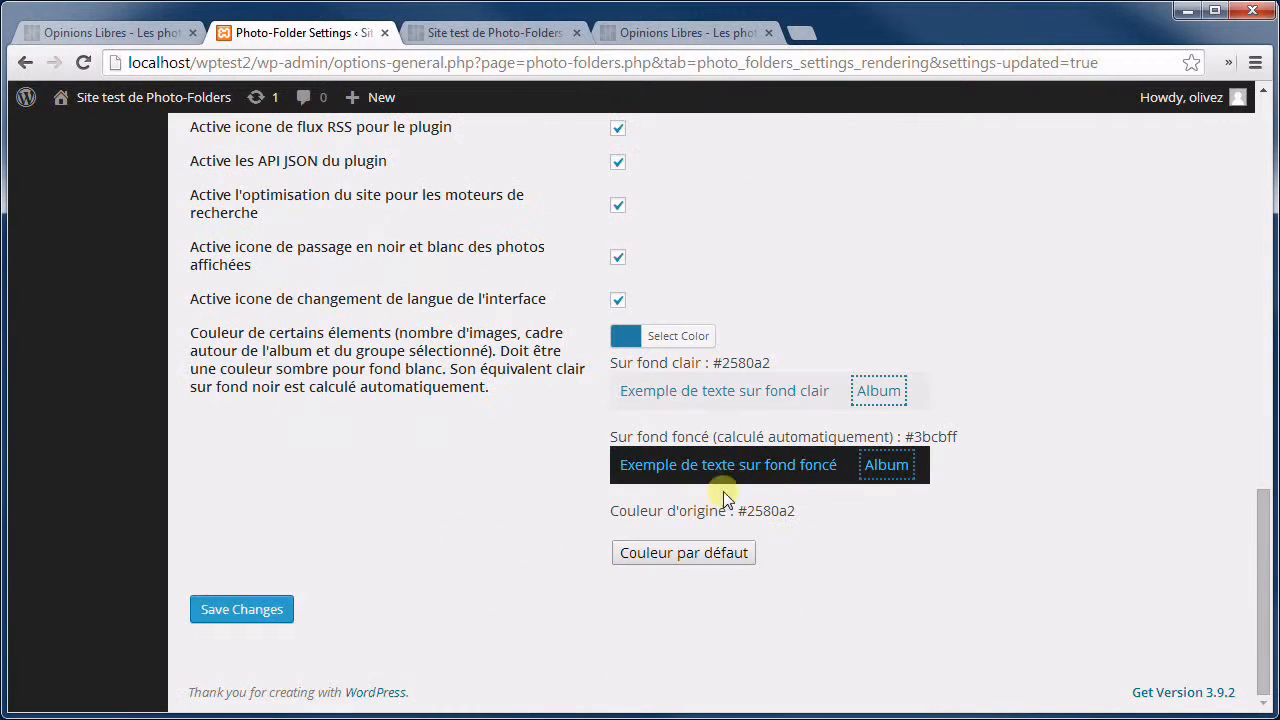
pyautogui.click(228, 620)
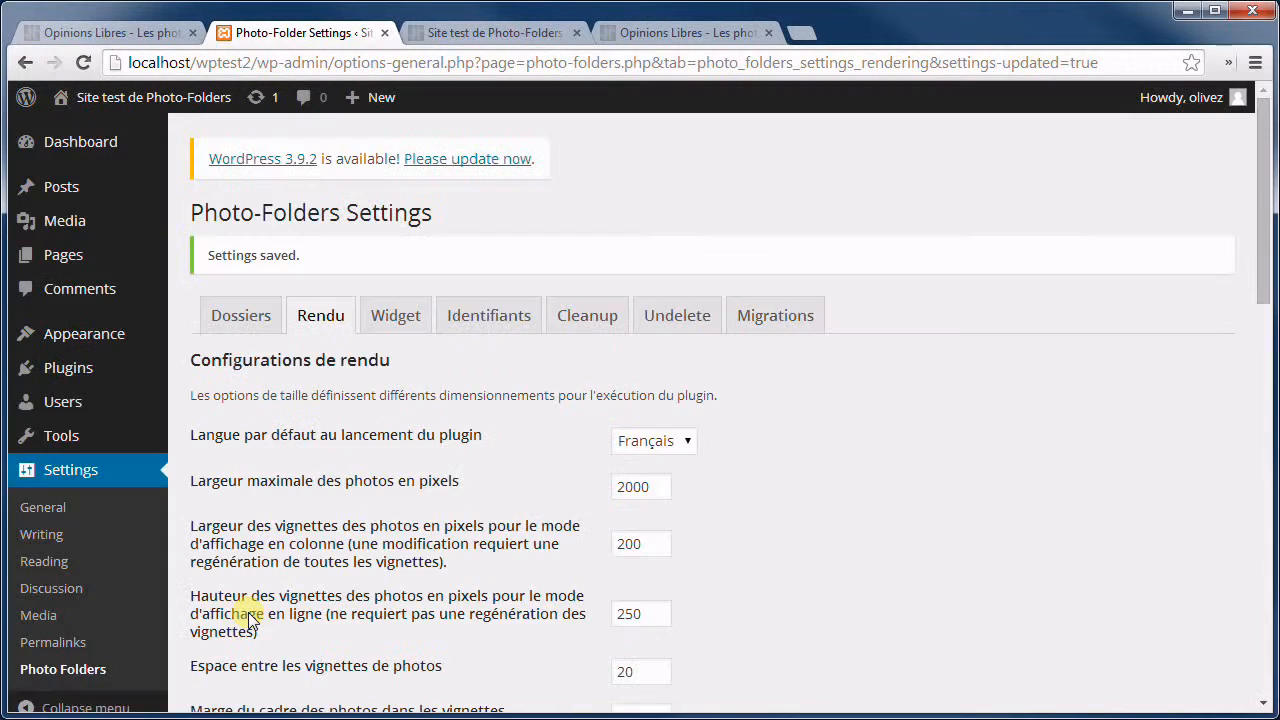
pyautogui.click(493, 36)
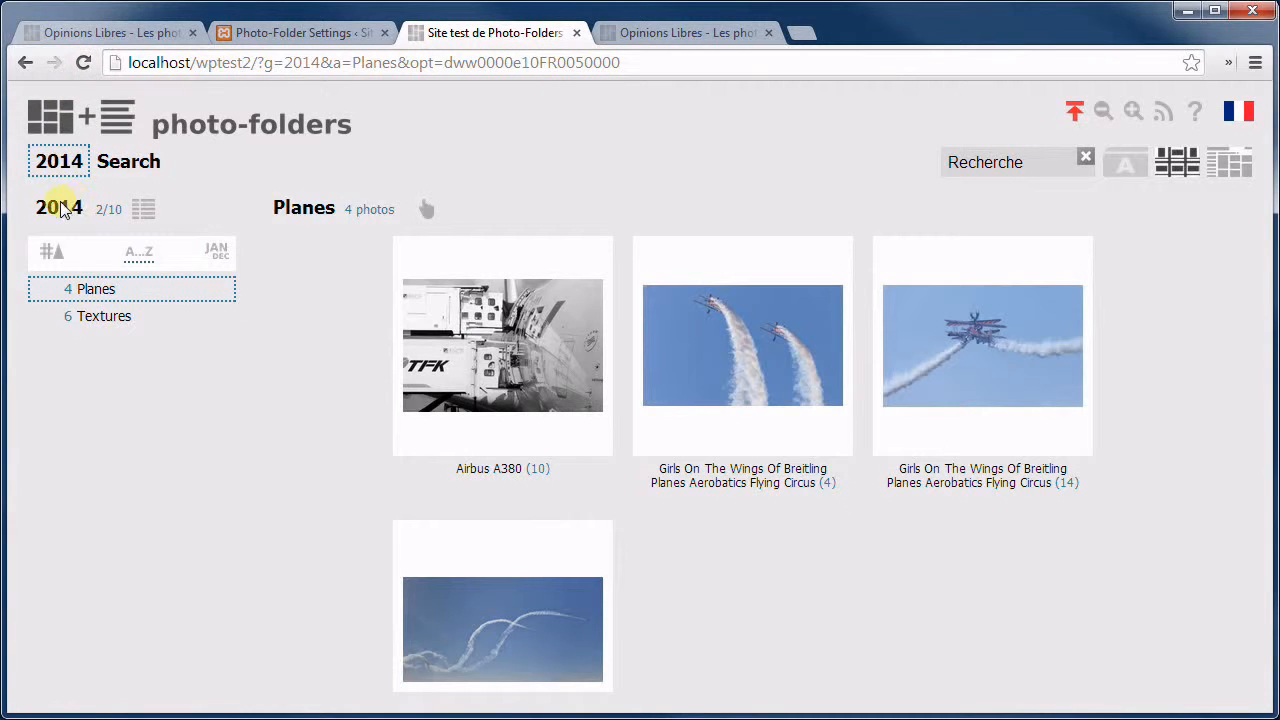
# Open and close the operations panels for the 2014 group and the Planes album.
pyautogui.click(143, 208)
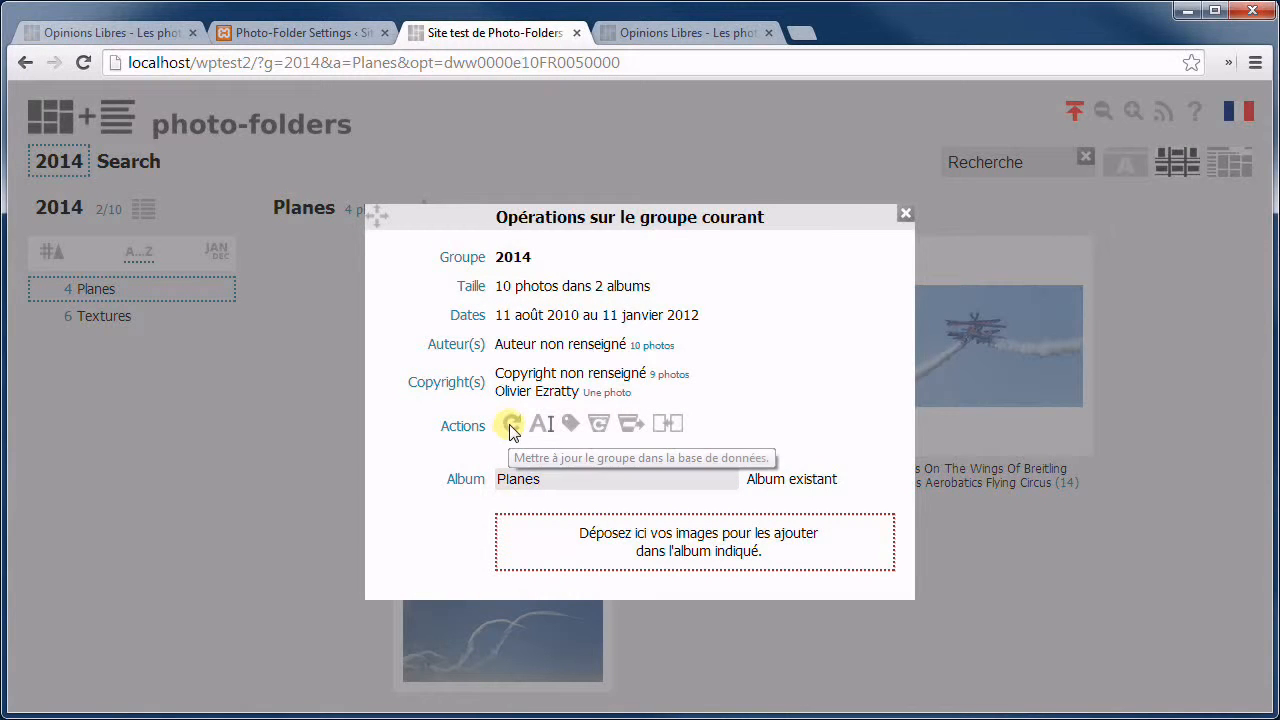
pyautogui.click(562, 160)
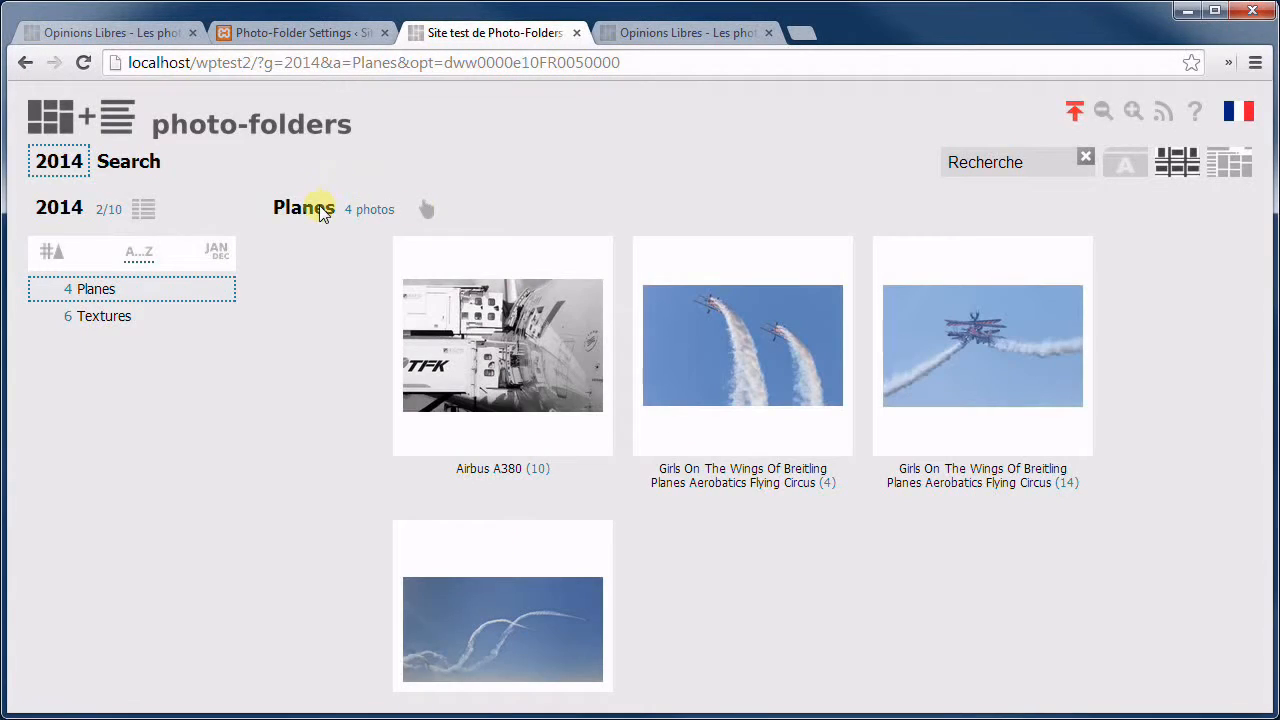
pyautogui.click(320, 208)
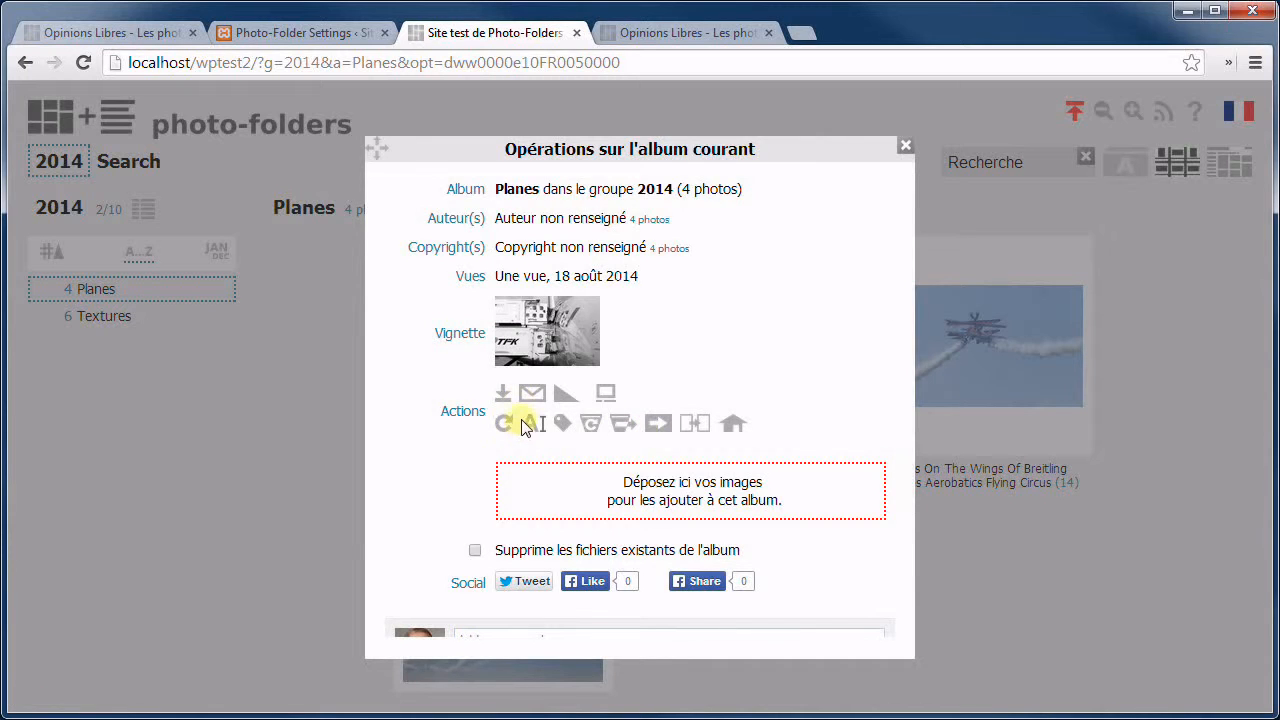
pyautogui.click(966, 197)
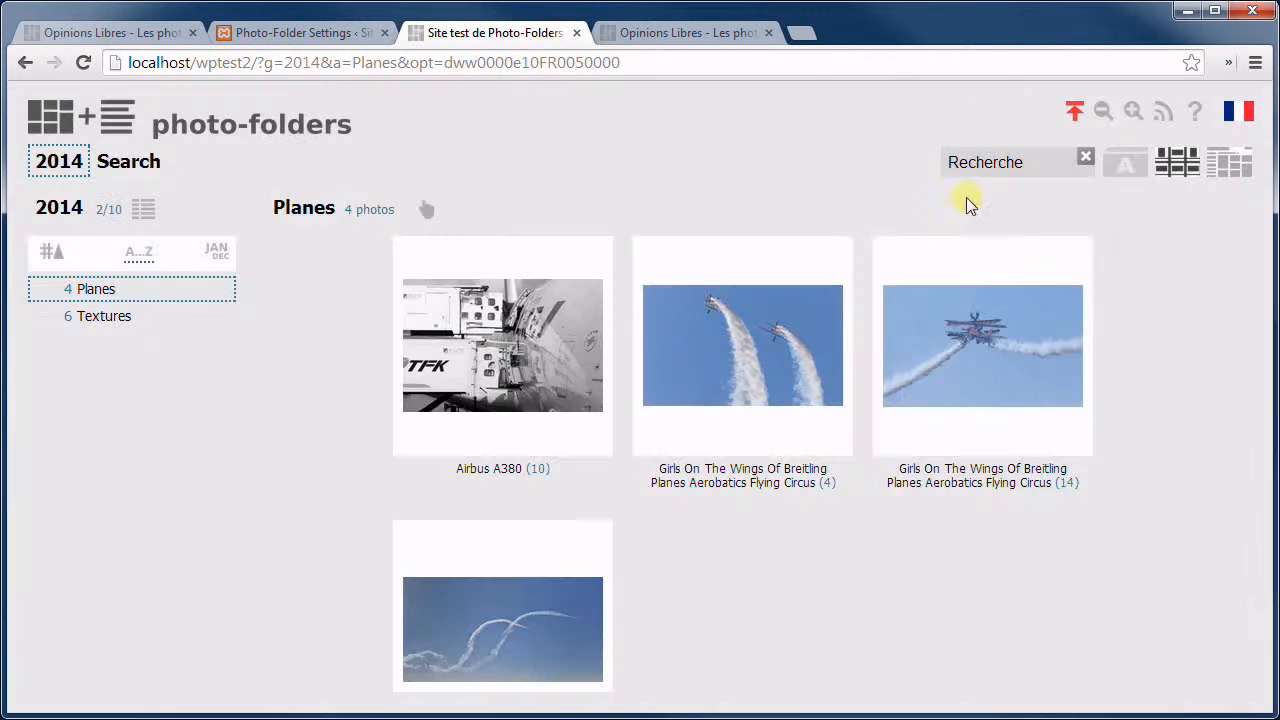
# View the Airbus A380 photo full size and review its details: album Planes, 5 octobre 2012.
pyautogui.click(524, 316)
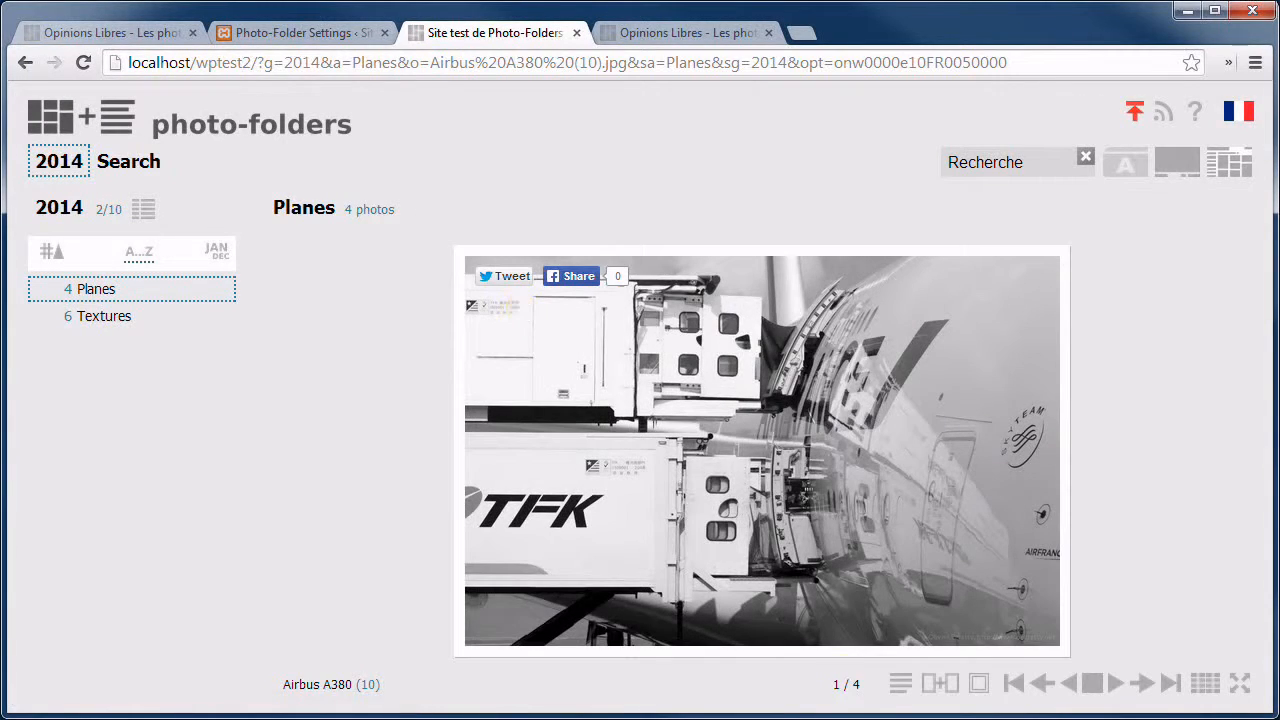
pyautogui.click(849, 686)
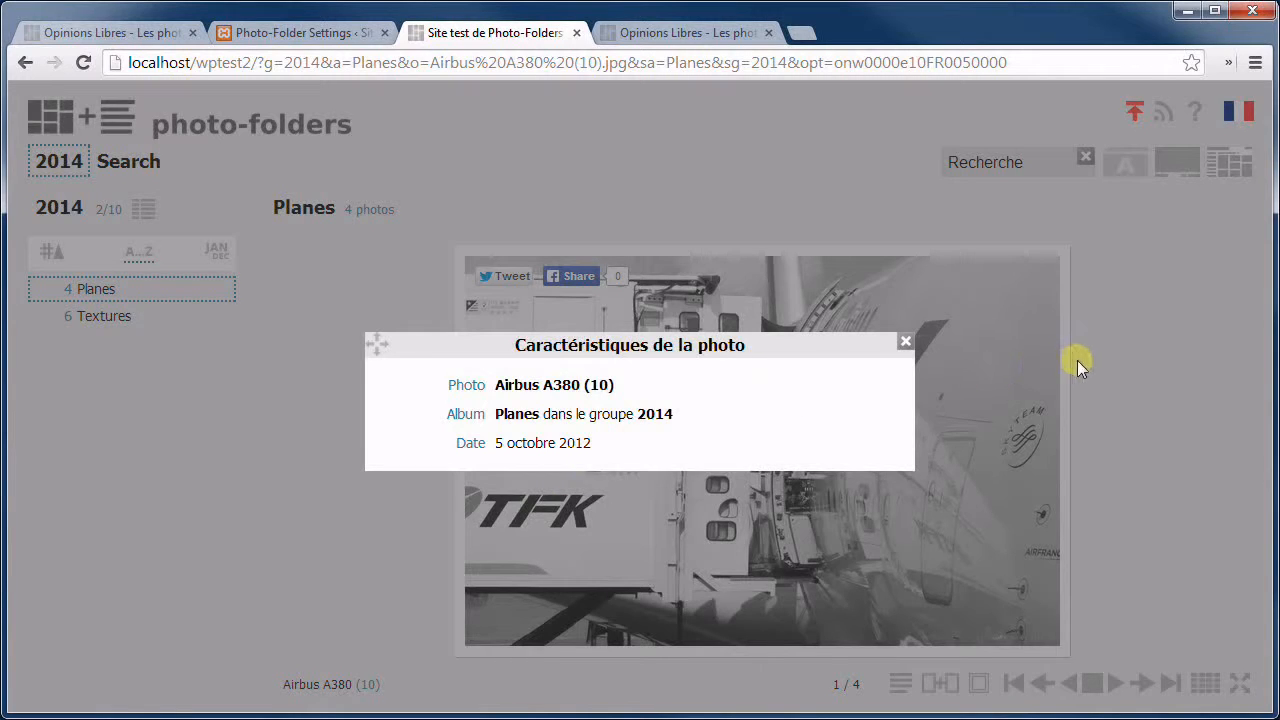
pyautogui.click(1116, 348)
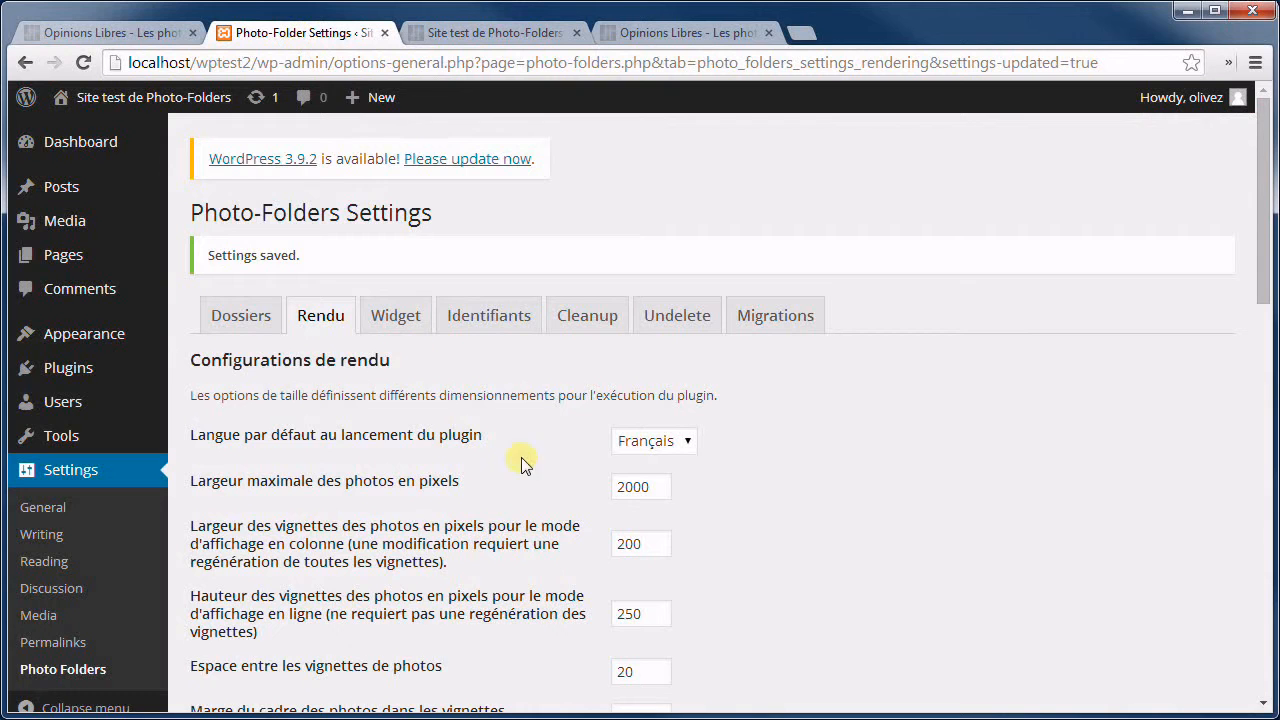
# Turn off ZIP downloads of photos in the Rendu settings.
pyautogui.scroll(-9, 663, 460)
pyautogui.scroll(-1, 659, 371)
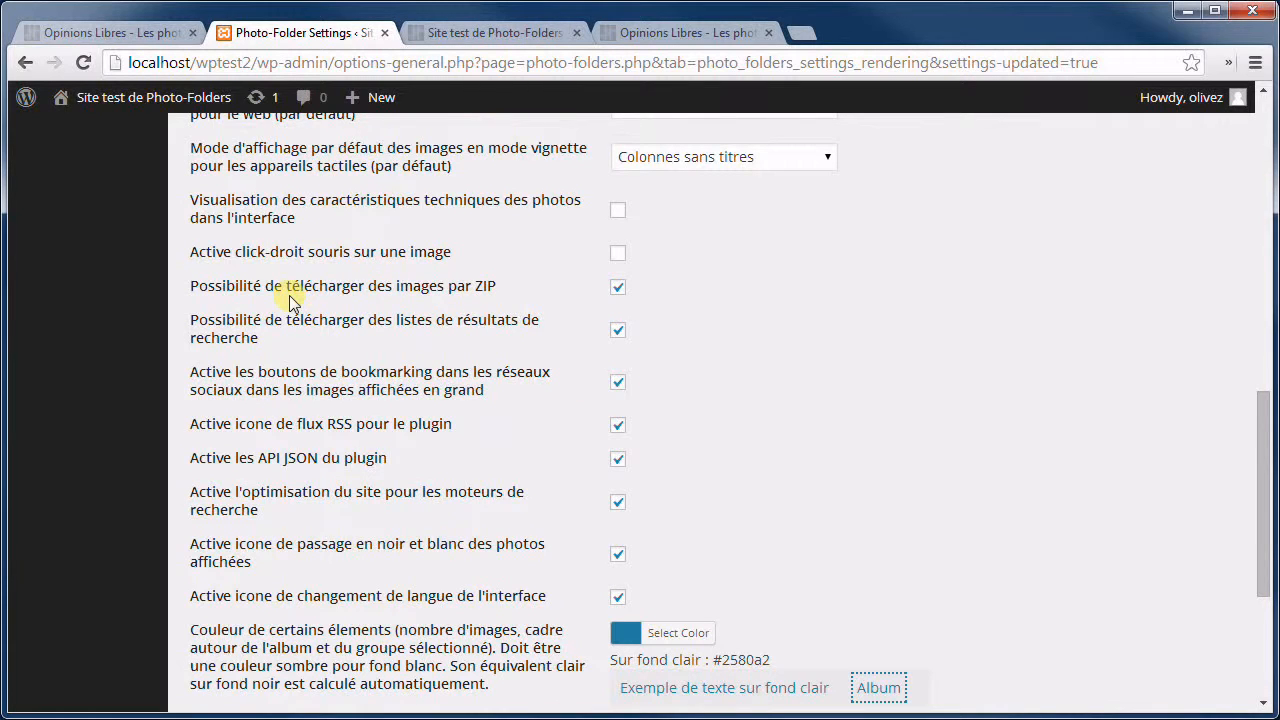
pyautogui.click(616, 290)
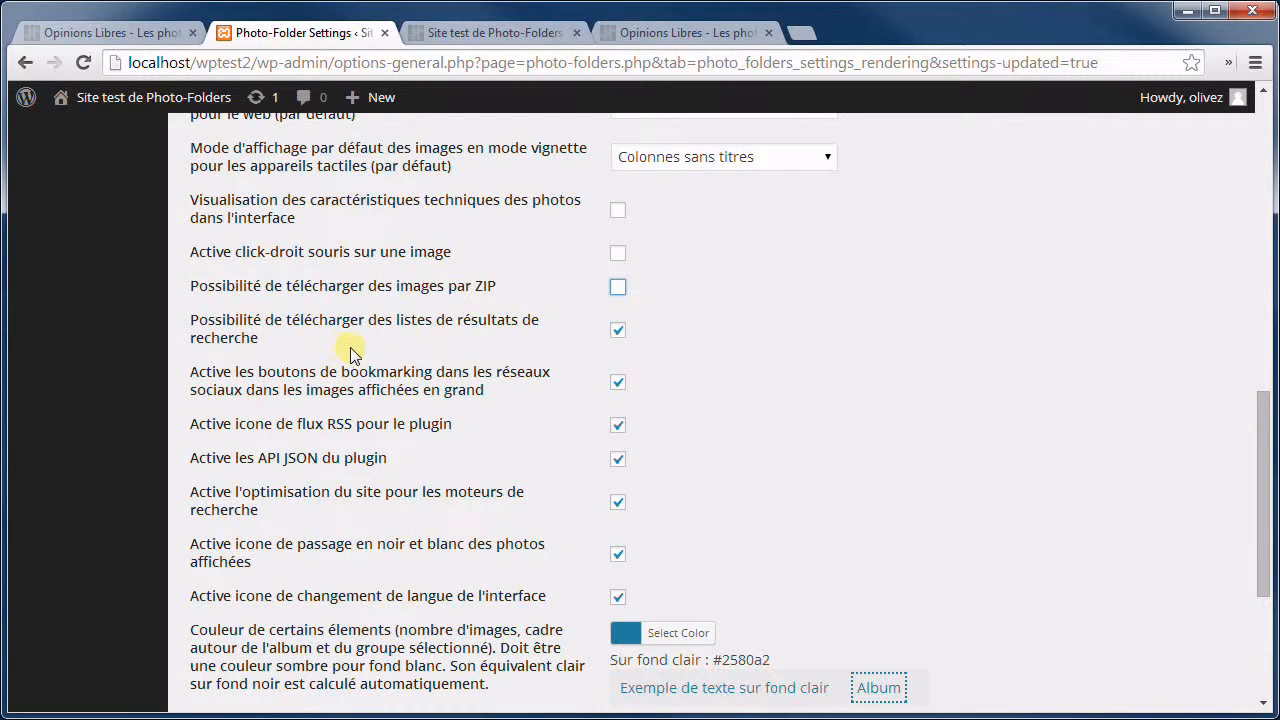
# In the test gallery's Search group, try downloading the search results list, then return to settings.
pyautogui.click(509, 36)
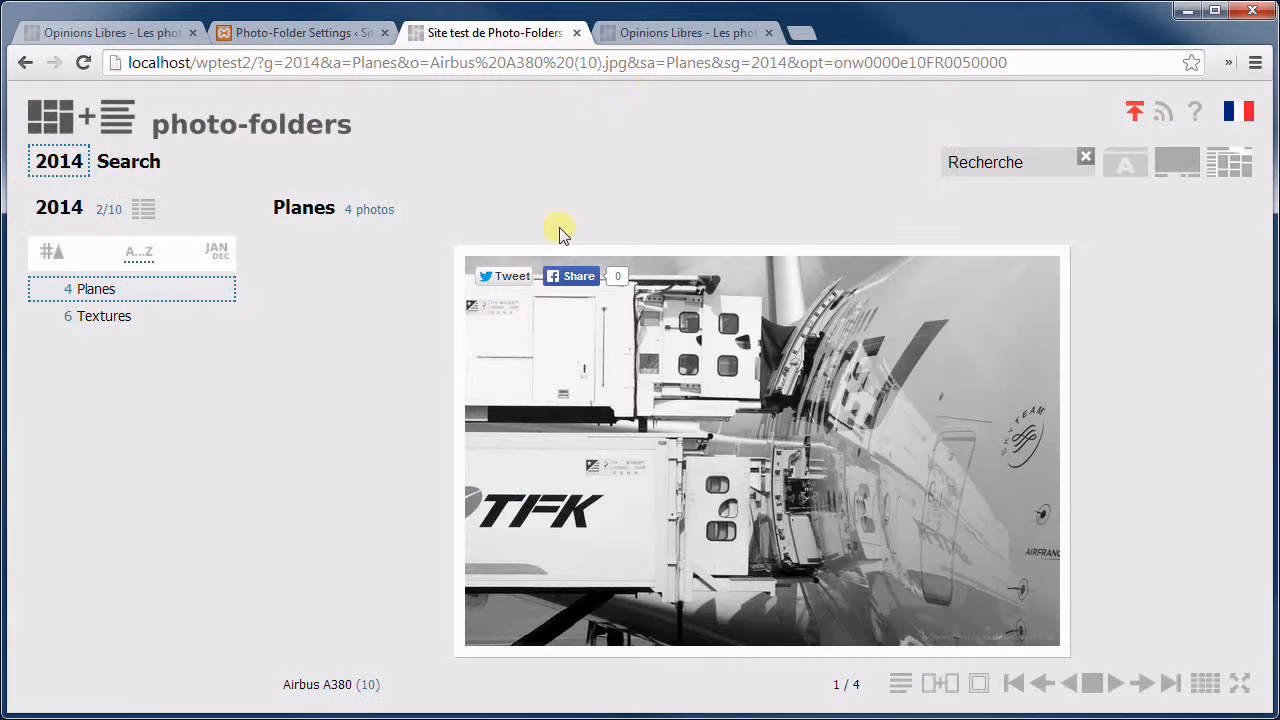
pyautogui.click(130, 160)
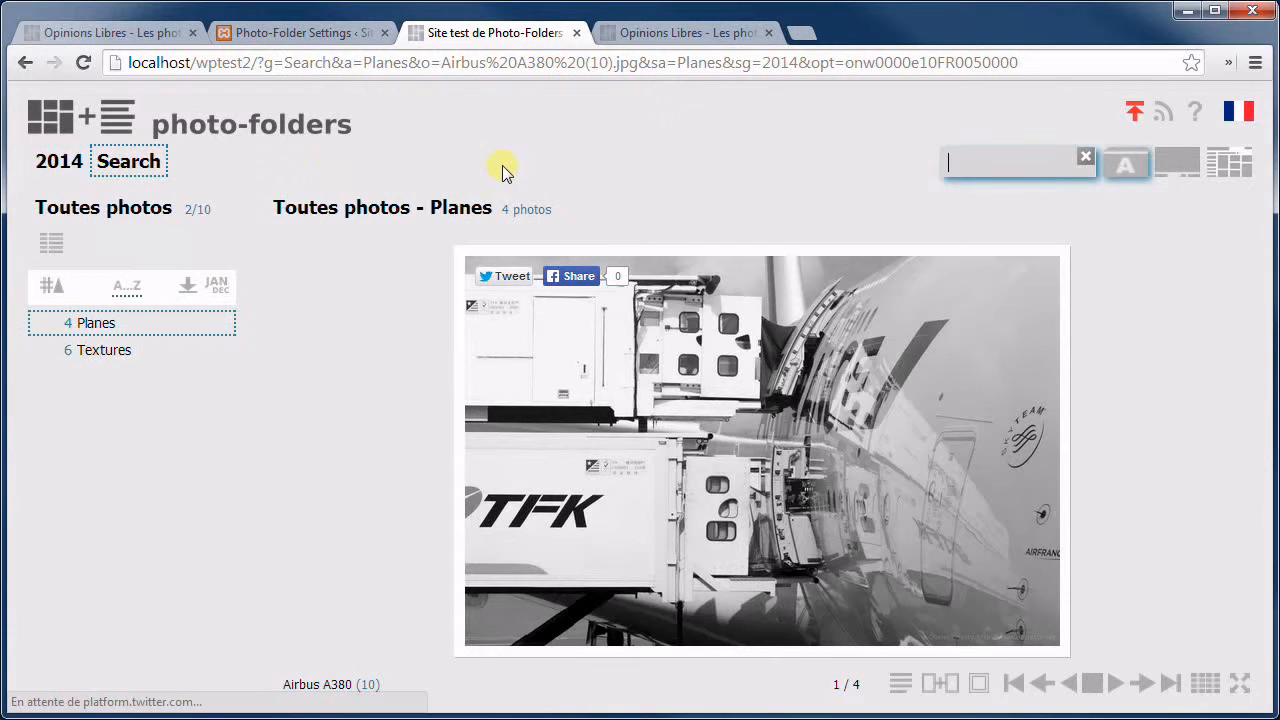
pyautogui.click(188, 288)
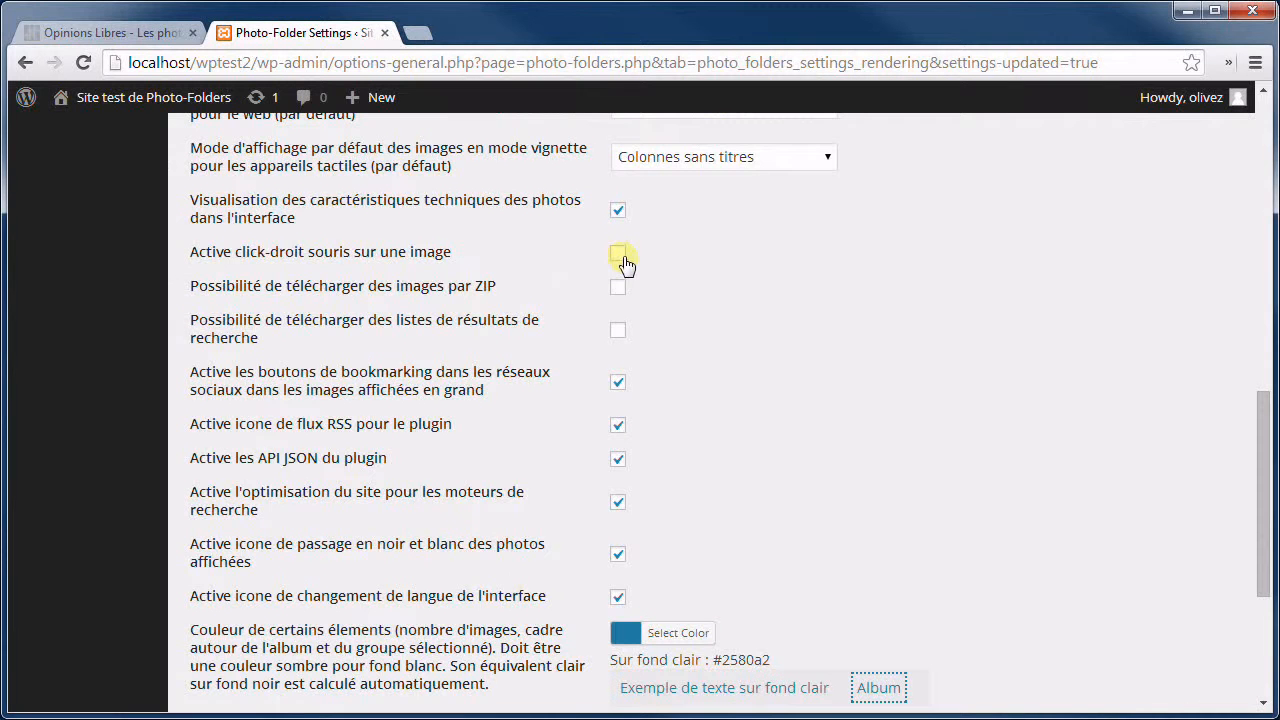
pyautogui.click(618, 255)
# Reopen the test gallery at localhost/wptest2 in a new browser tab.
pyautogui.click(418, 33)
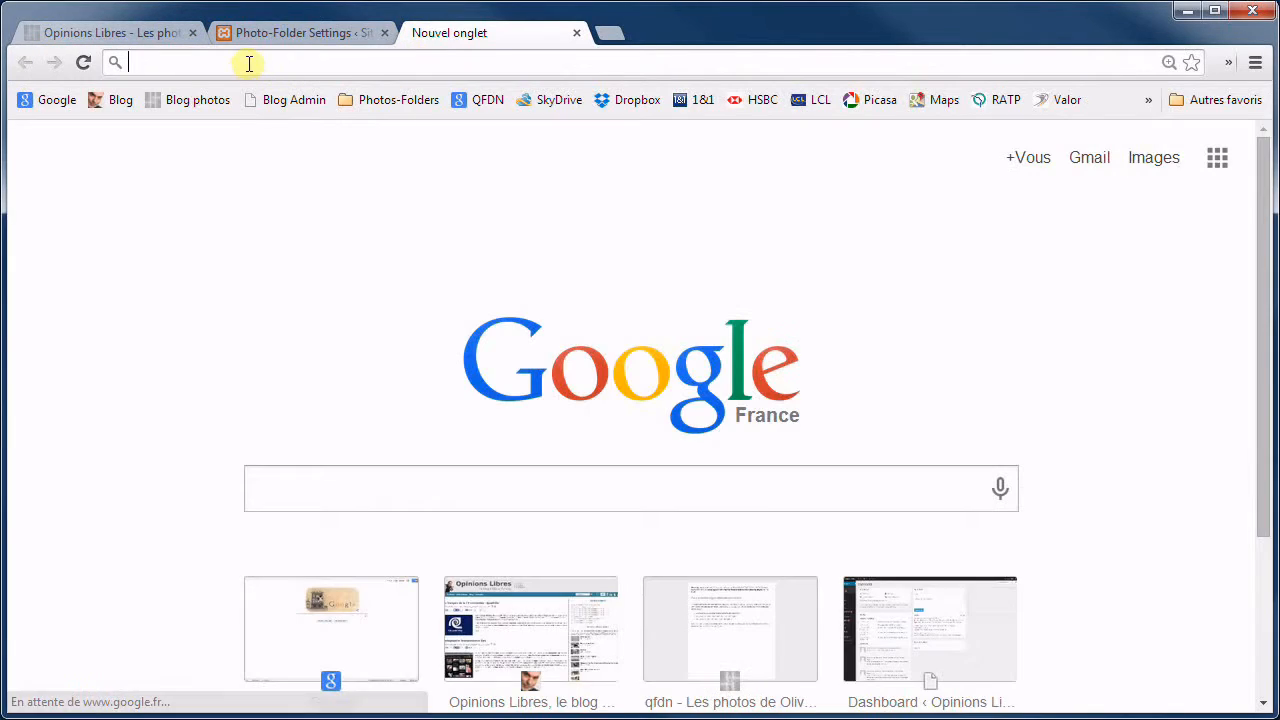
pyautogui.write('localhost/wptest2')
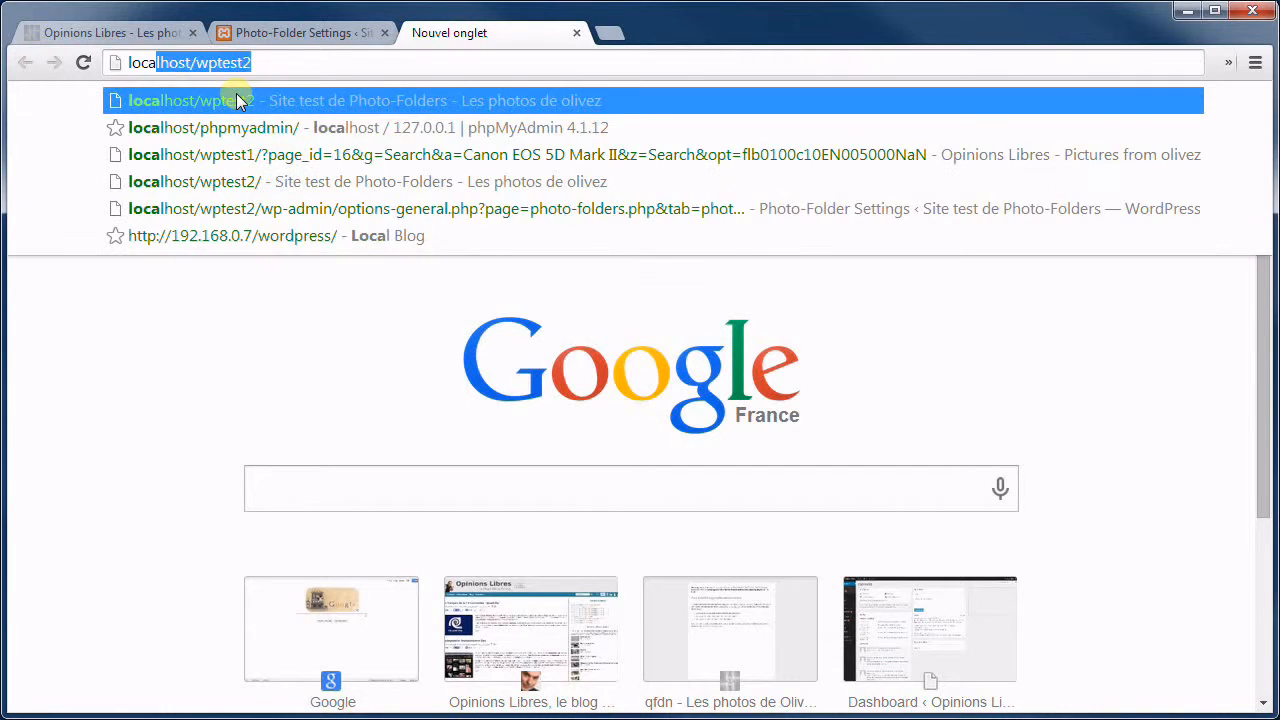
pyautogui.click(230, 100)
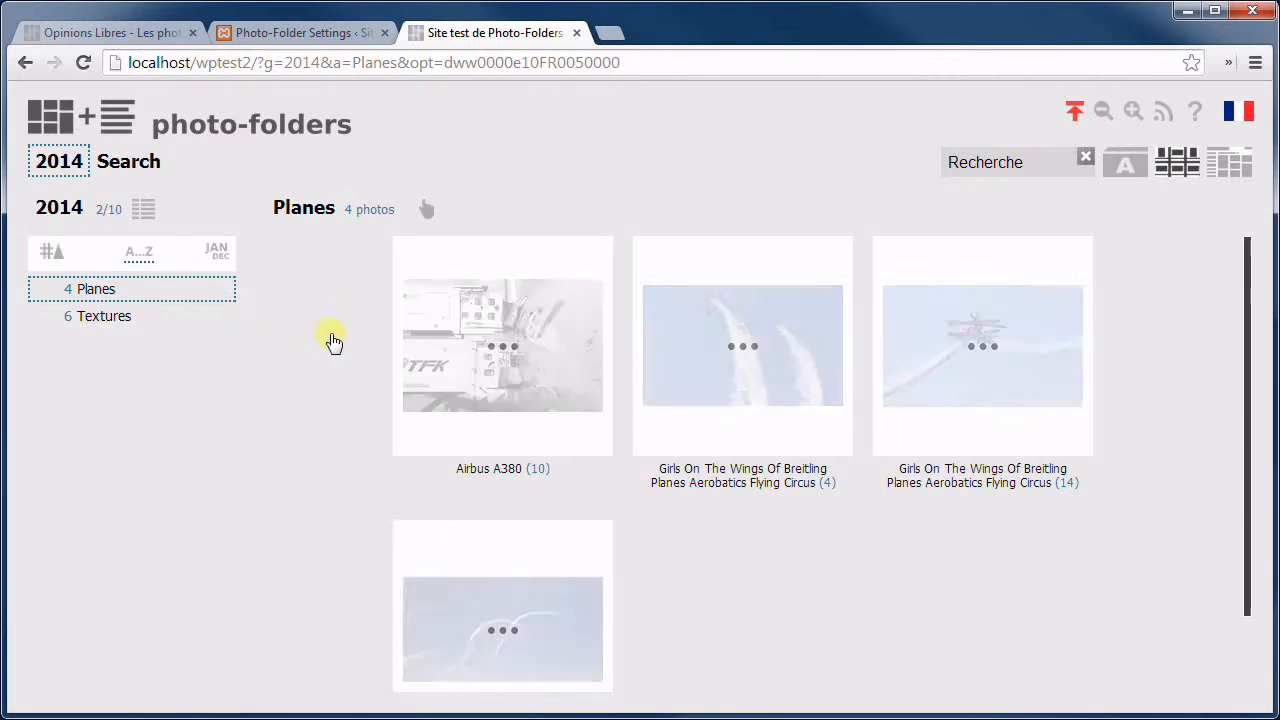
# Request an e-mailed download of the Airbus A380 photo, then enable right-click on images in settings.
pyautogui.click(507, 336)
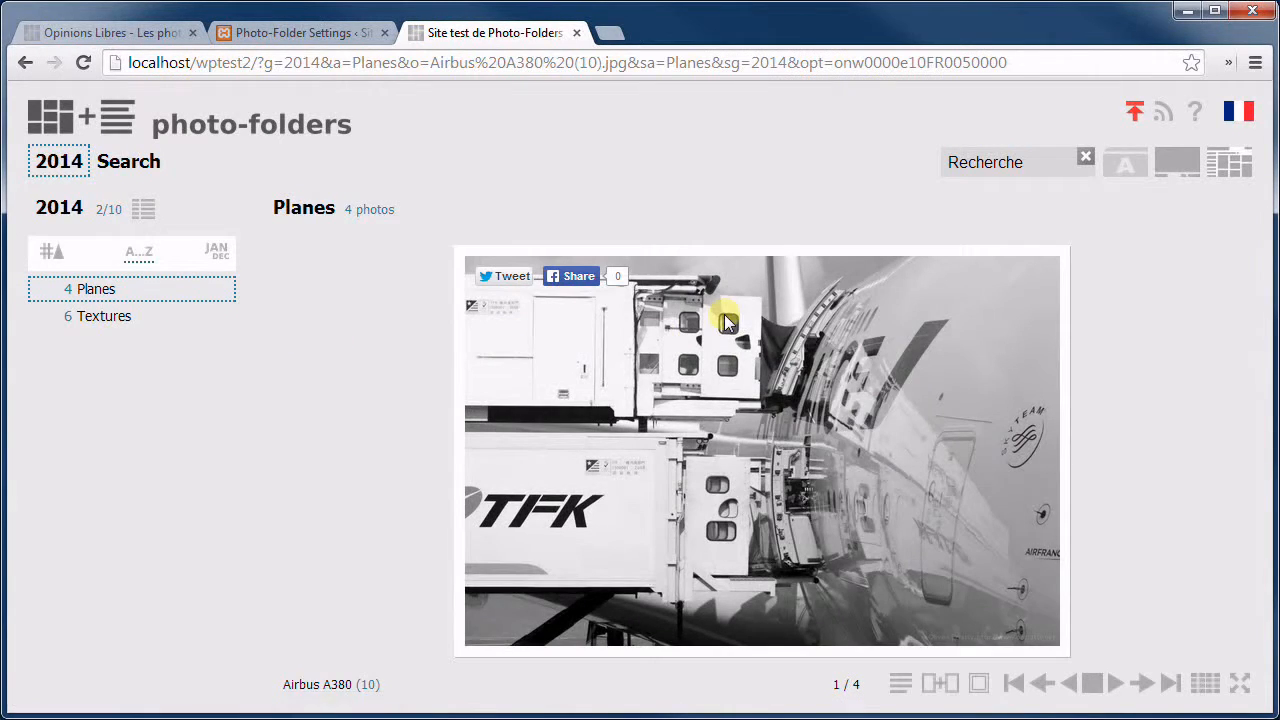
pyautogui.click(727, 322)
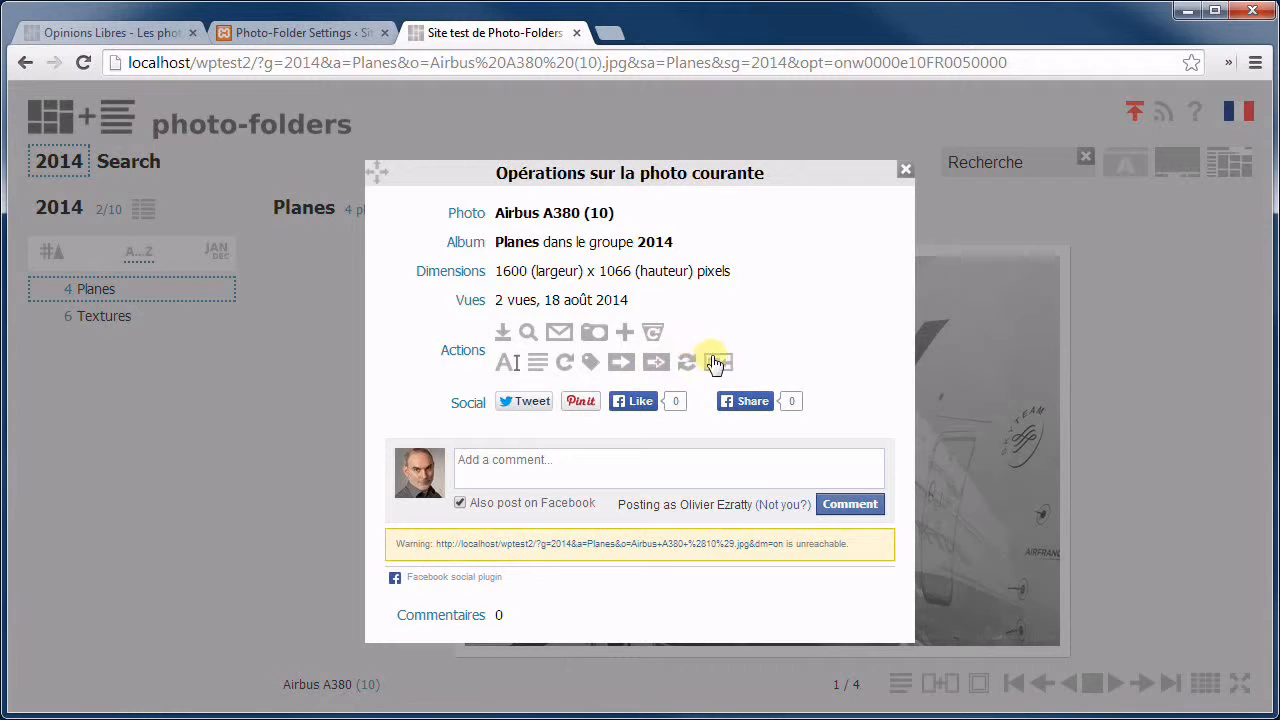
pyautogui.click(503, 333)
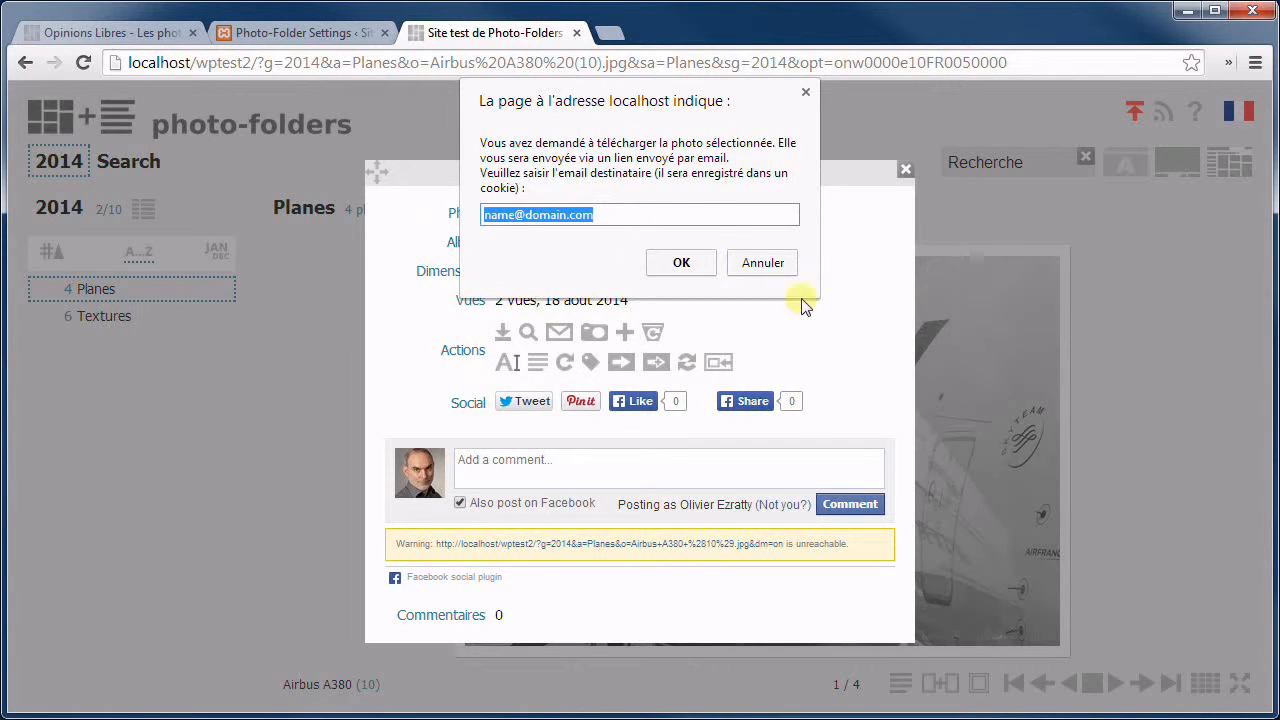
pyautogui.click(678, 260)
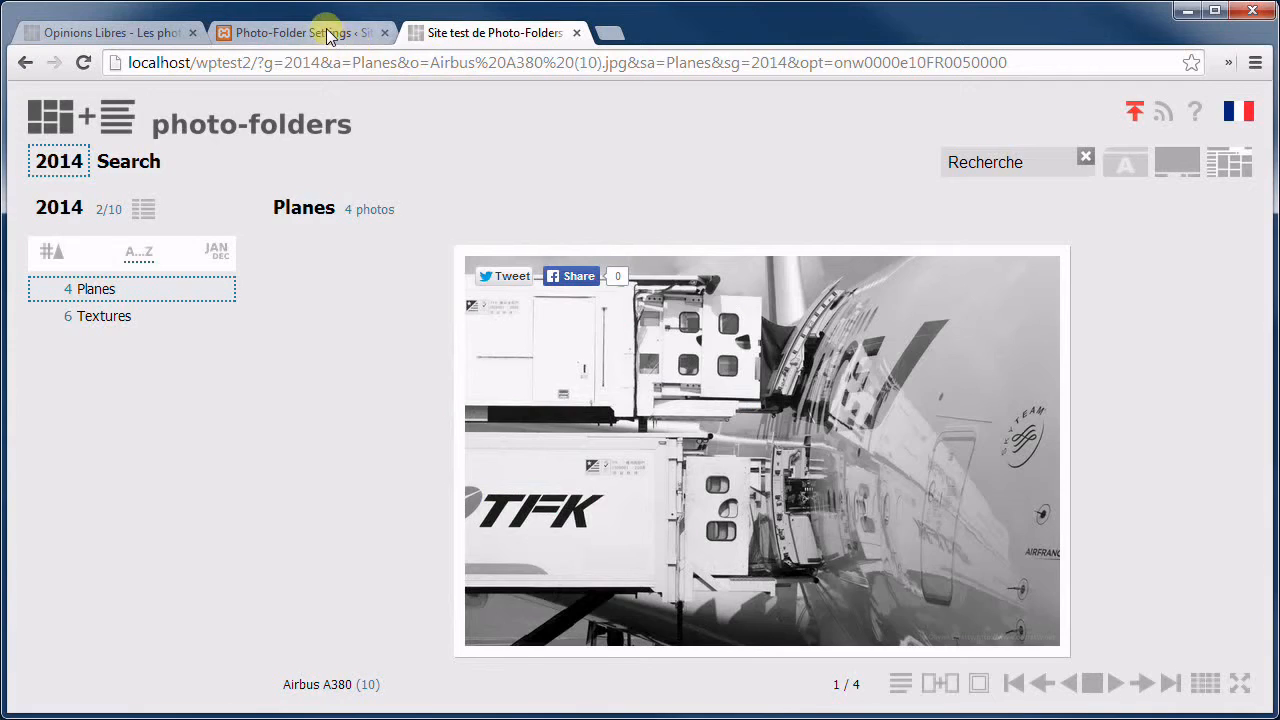
pyautogui.click(328, 33)
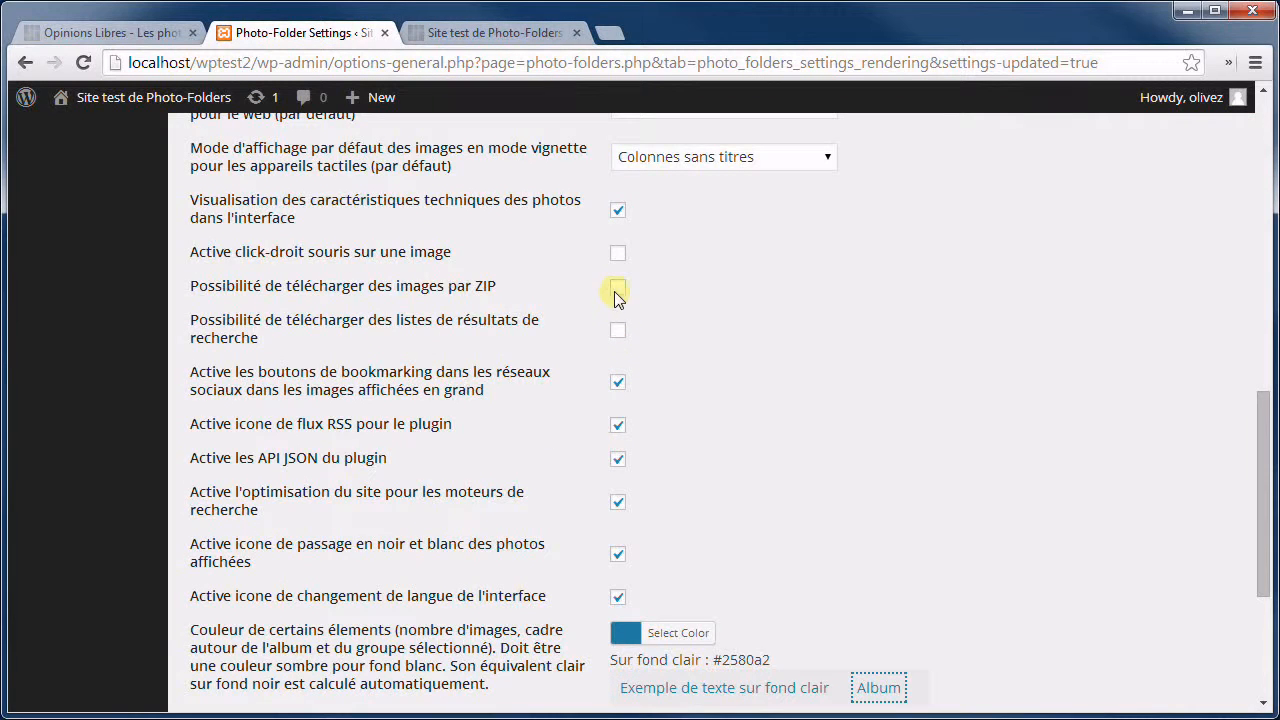
pyautogui.click(618, 256)
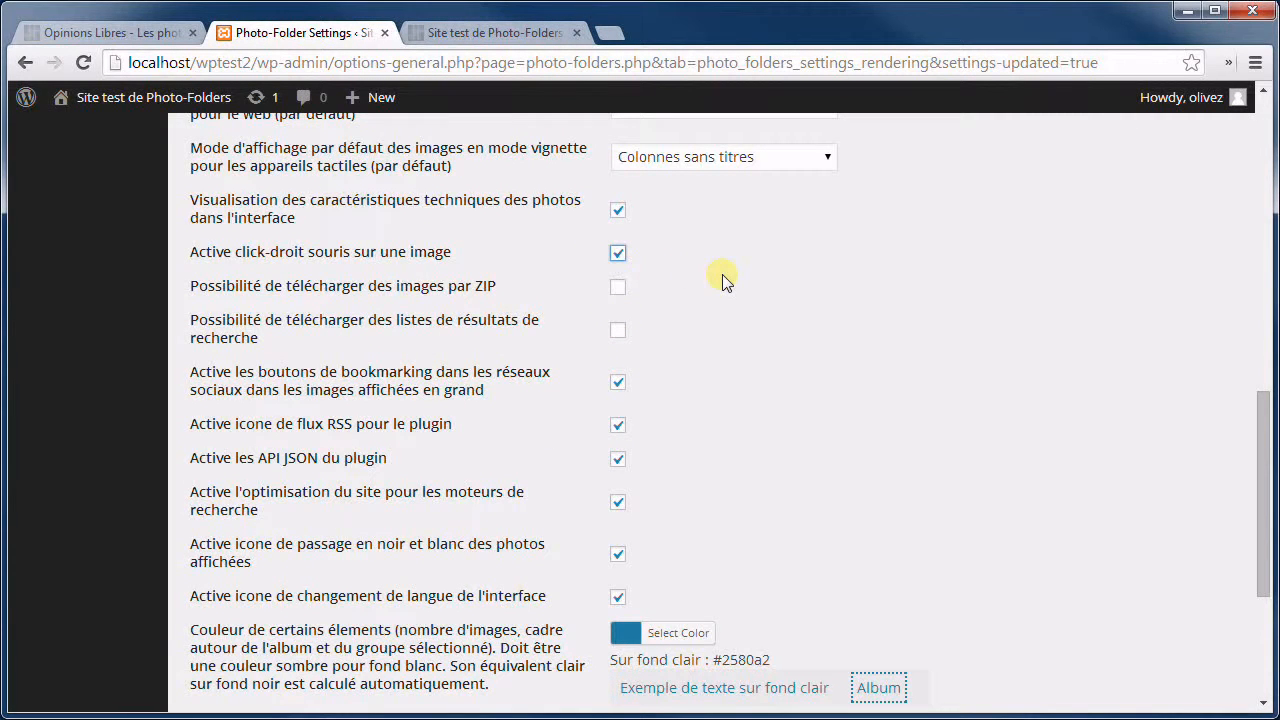
# Save the right-click setting and reload the test gallery.
pyautogui.scroll(-3, 718, 483)
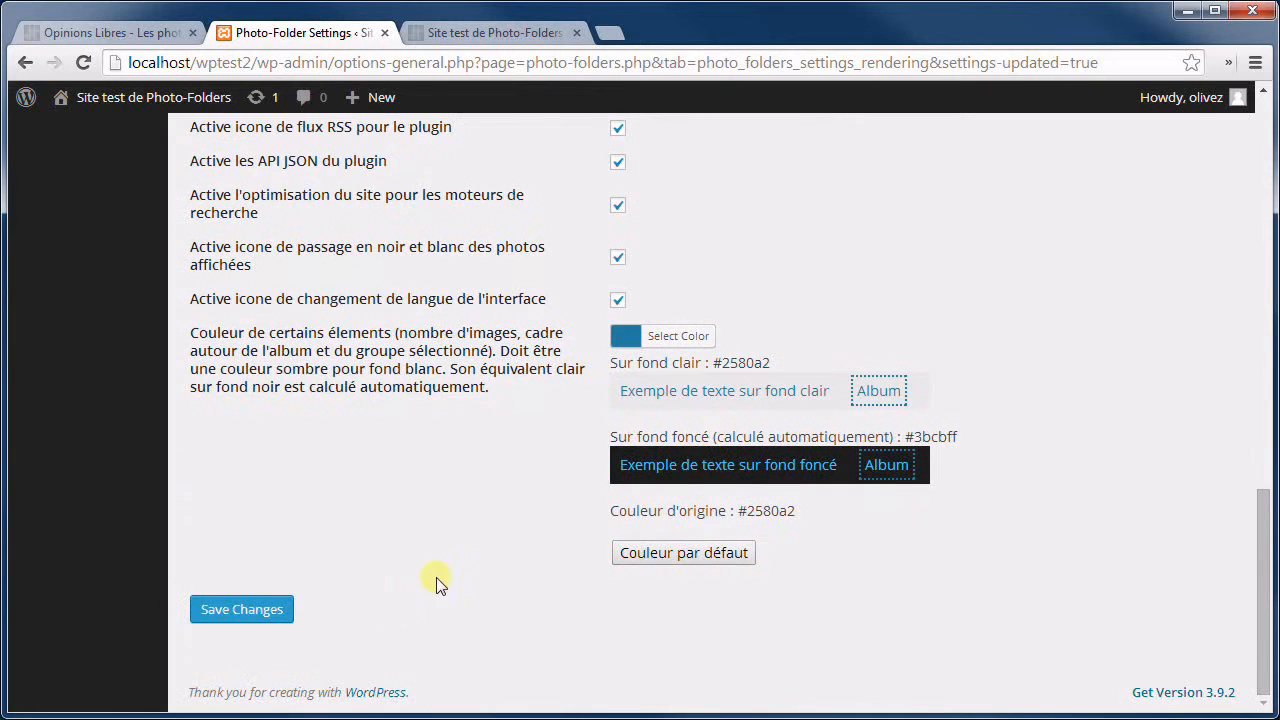
pyautogui.click(237, 612)
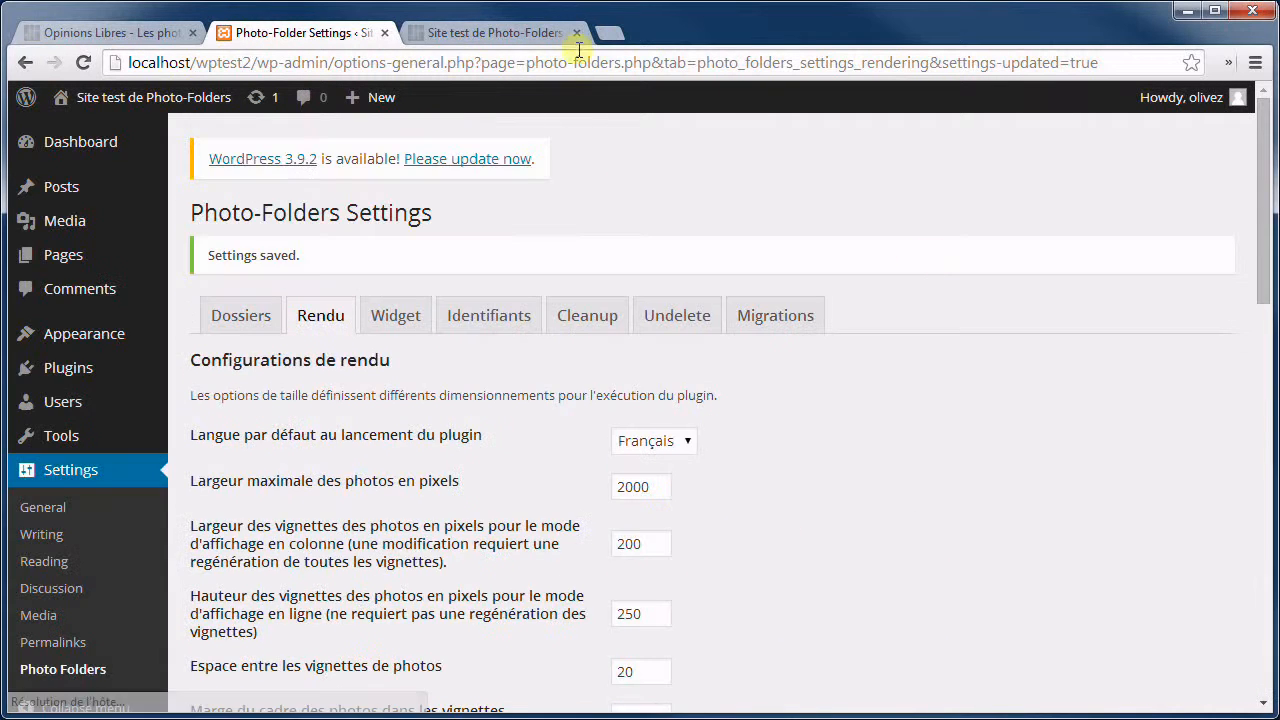
pyautogui.click(498, 32)
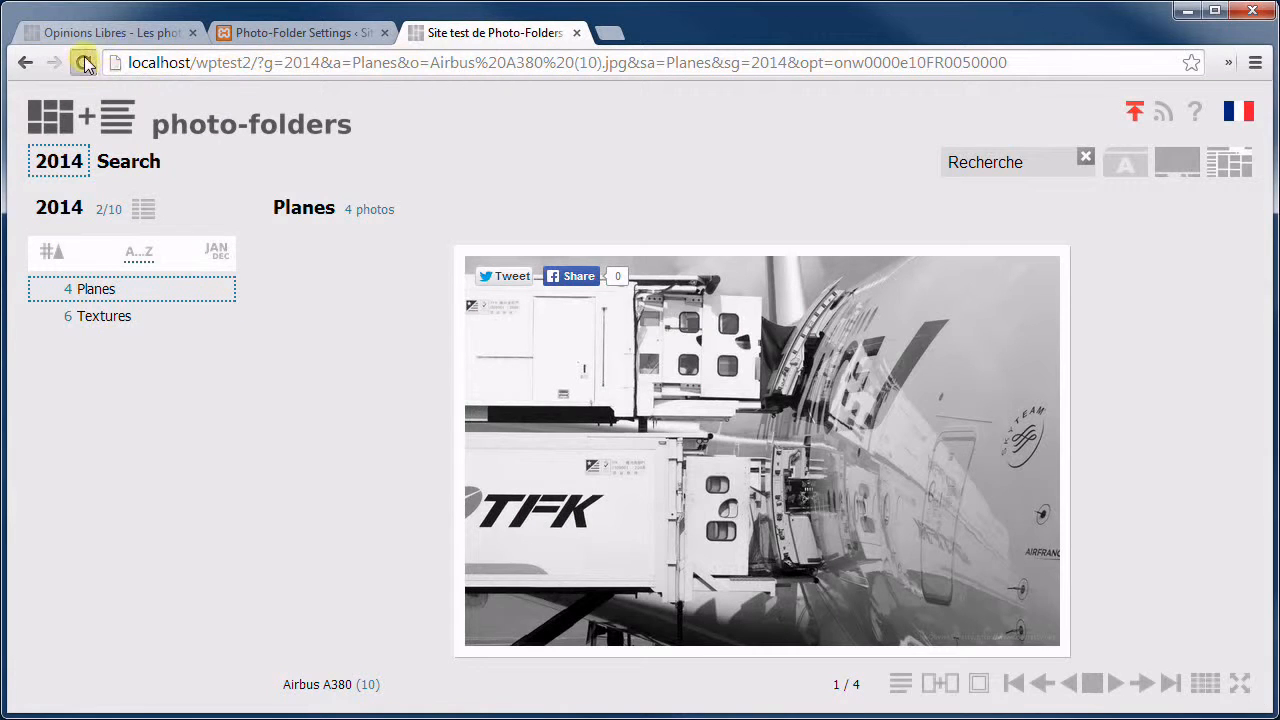
pyautogui.click(84, 63)
# Confirm right-click offers saving the Airbus A380 photo, cancel the save, and return to settings.
pyautogui.rightClick(727, 347)
pyautogui.click(849, 361)
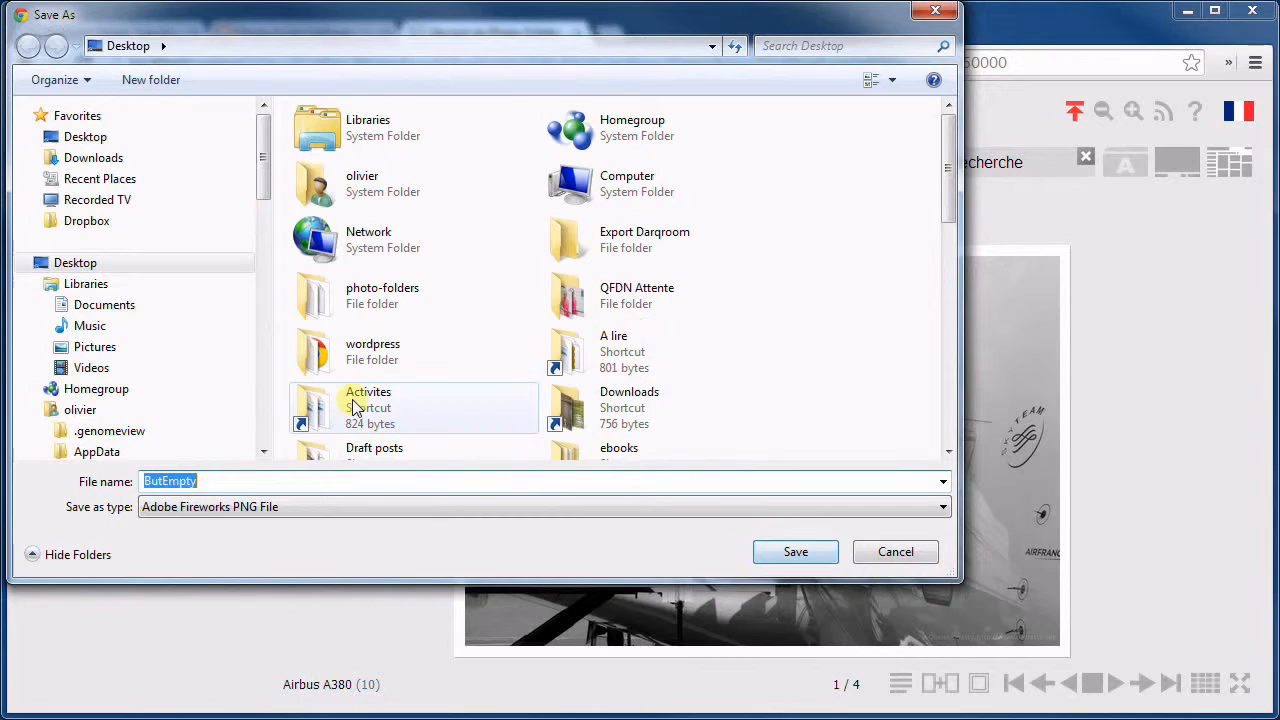
pyautogui.click(894, 552)
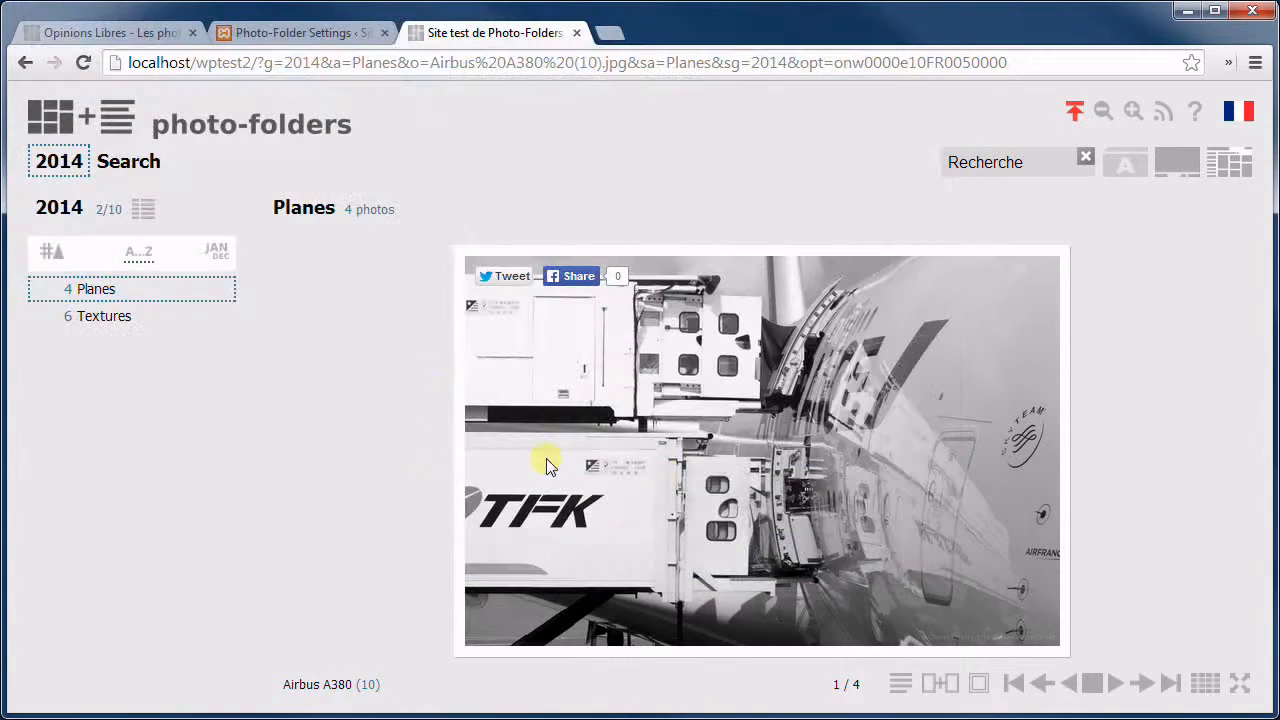
pyautogui.click(310, 32)
pyautogui.scroll(-3, 890, 515)
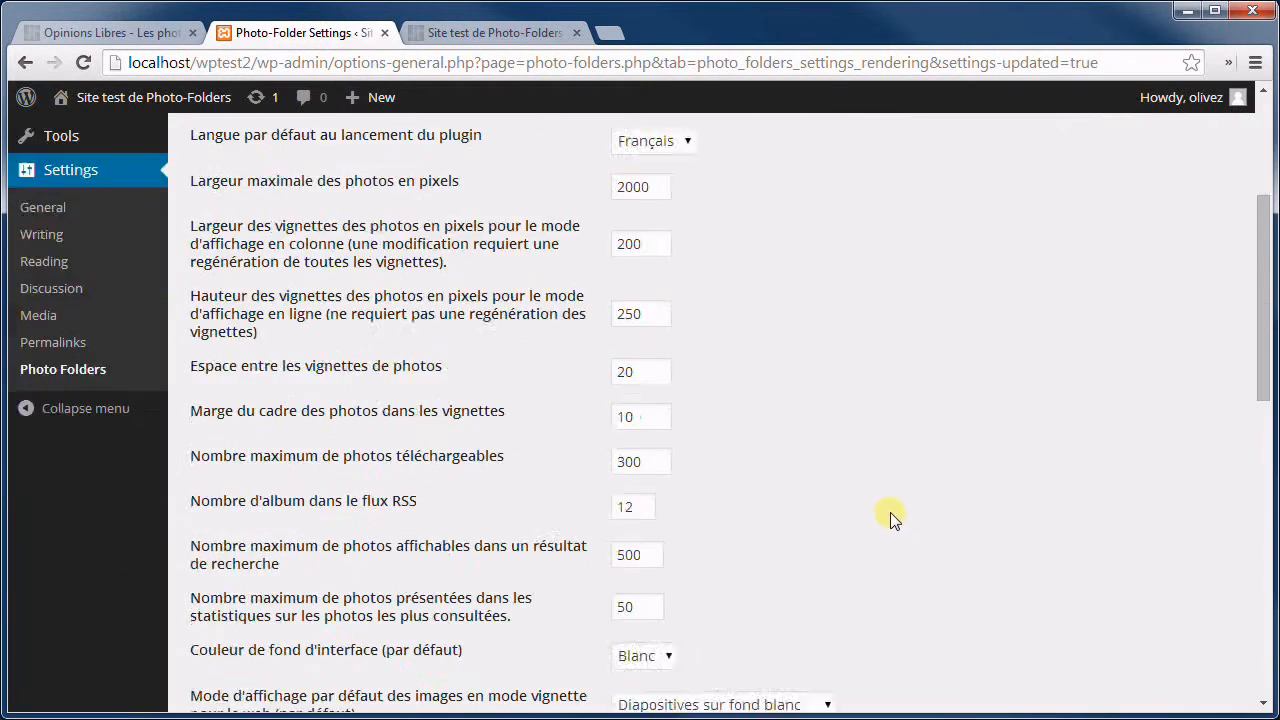
# Turn off the social bookmarking buttons on large photos and save the settings.
pyautogui.scroll(-5, 769, 400)
pyautogui.scroll(-2, 689, 385)
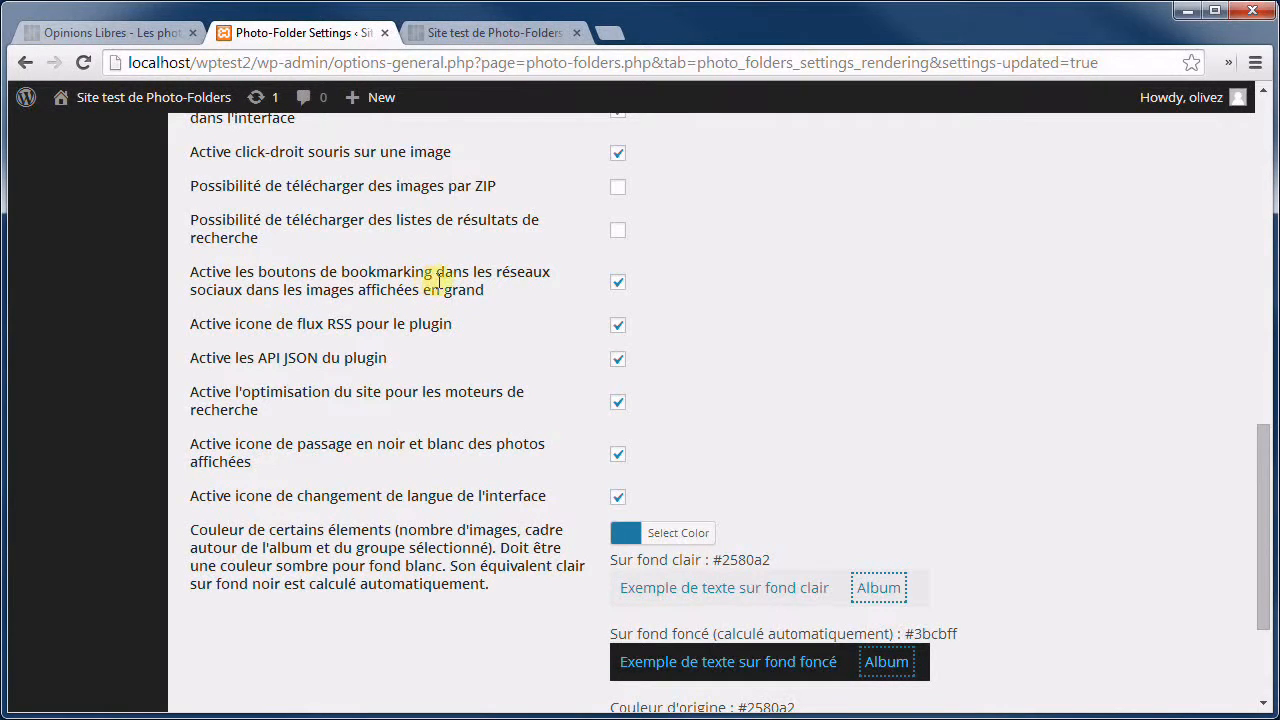
pyautogui.click(490, 31)
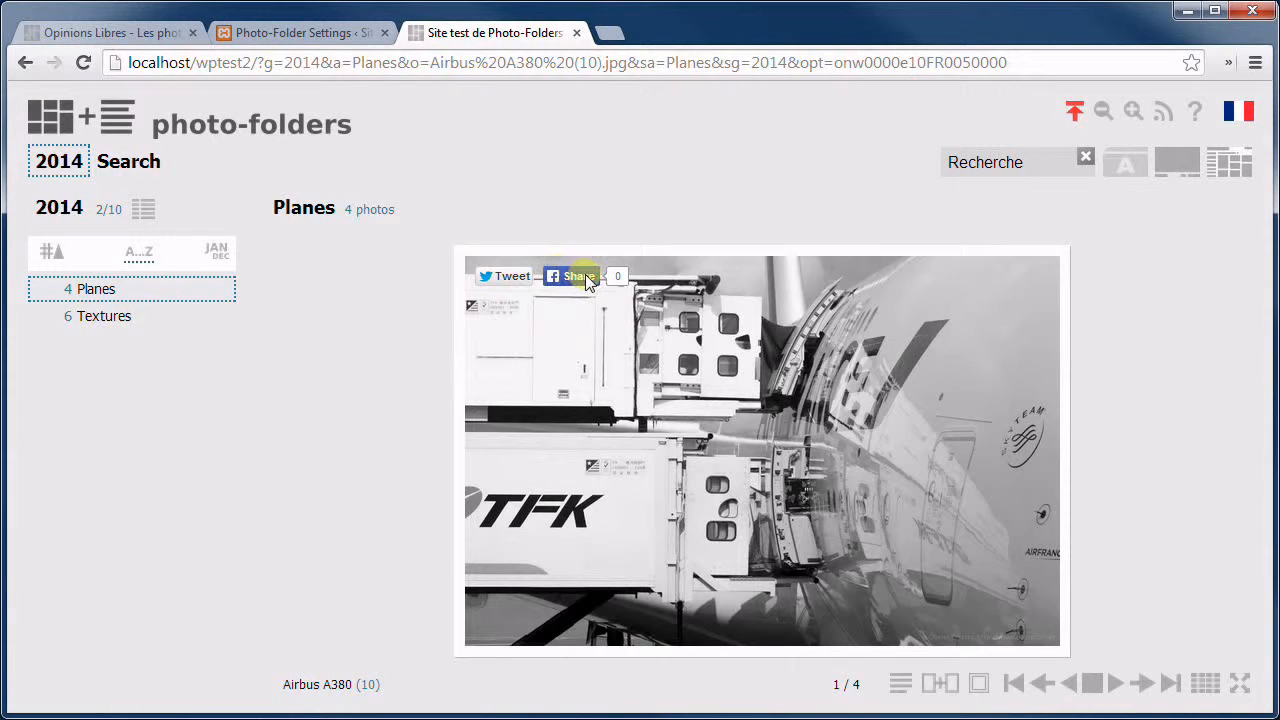
pyautogui.click(340, 32)
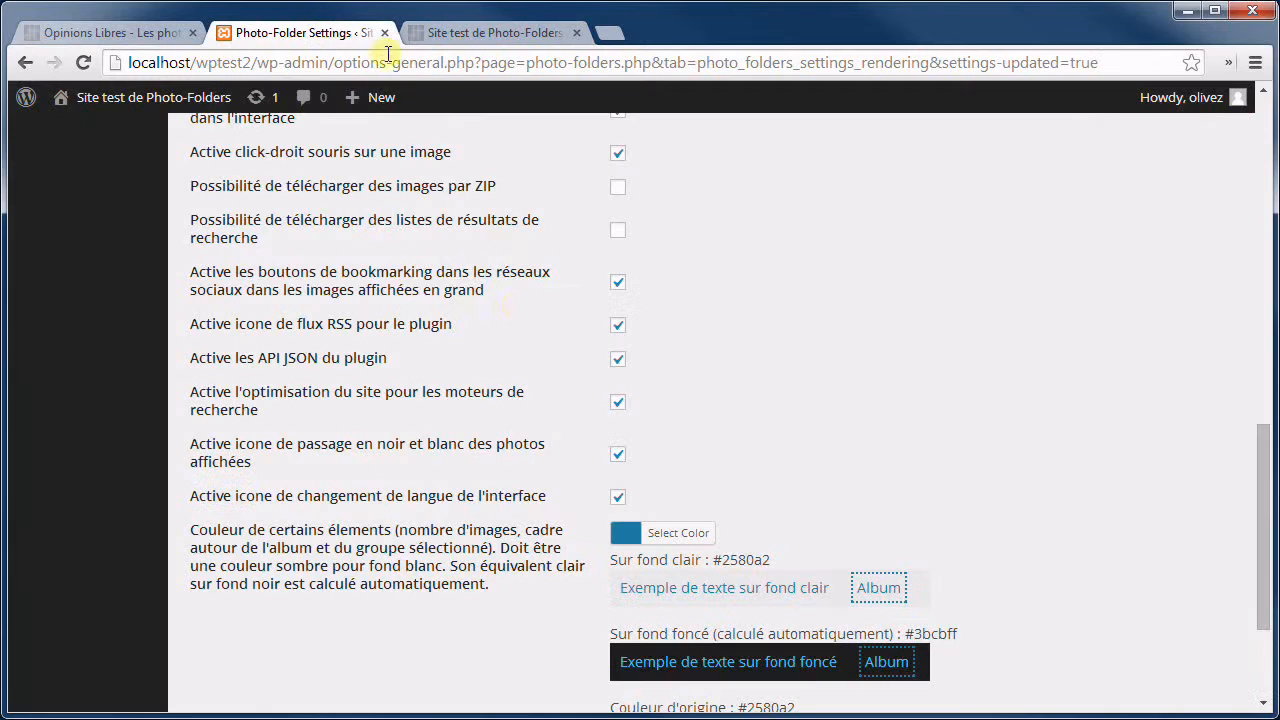
pyautogui.click(618, 284)
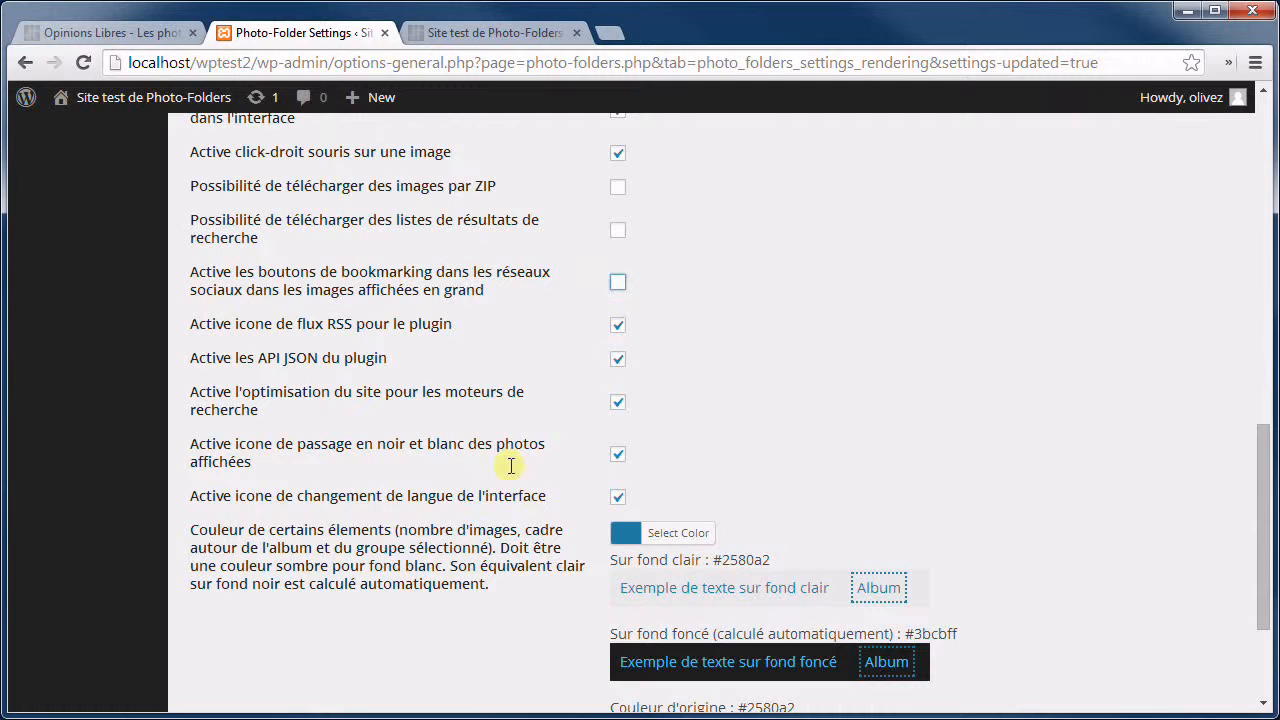
pyautogui.scroll(-2, 509, 466)
pyautogui.click(251, 608)
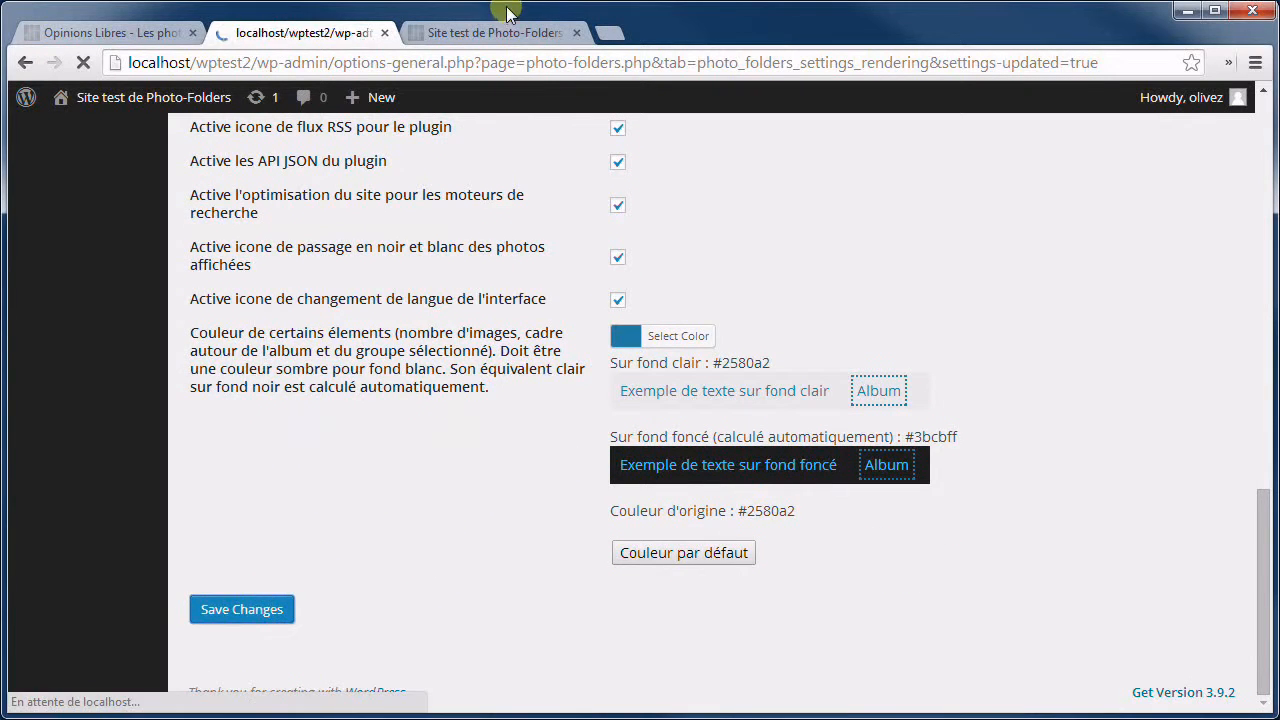
# Reload the gallery and step through photos full-window to confirm Tweet/Share buttons are gone.
pyautogui.click(505, 33)
pyautogui.click(85, 61)
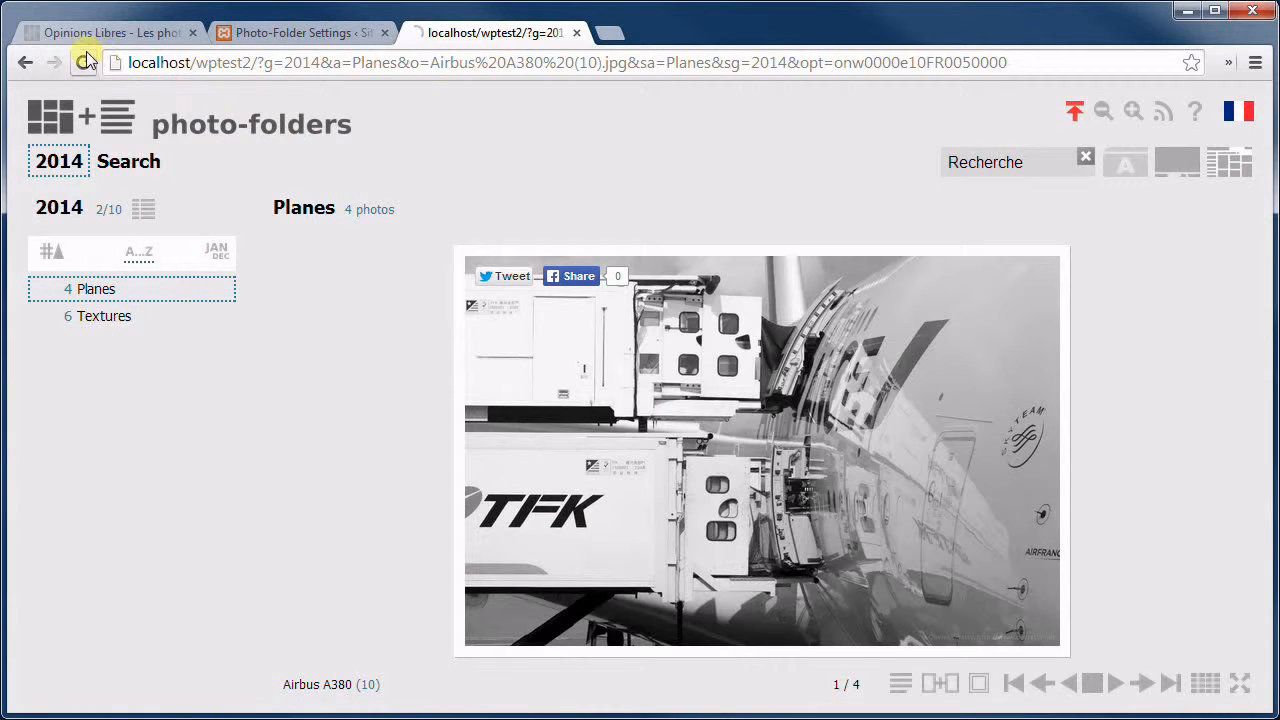
pyautogui.press('f')
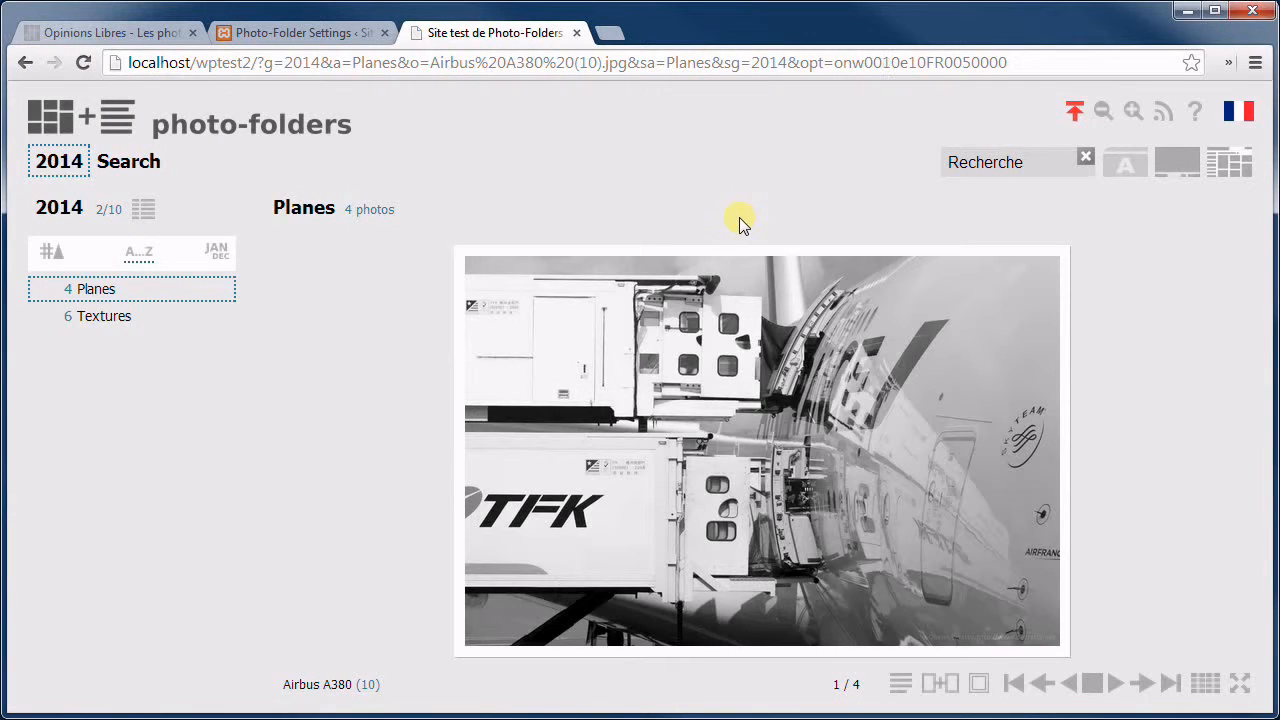
pyautogui.press('Right')
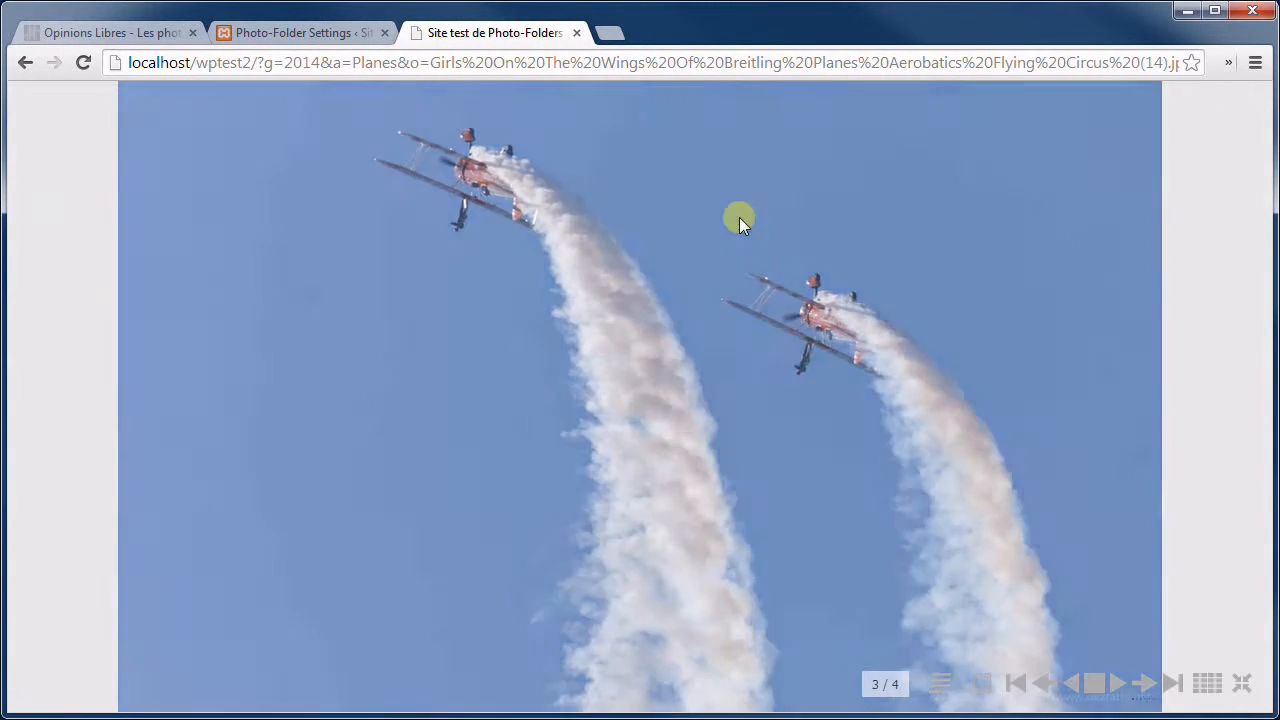
pyautogui.press('Right')
pyautogui.press('Escape')
pyautogui.press('Escape')
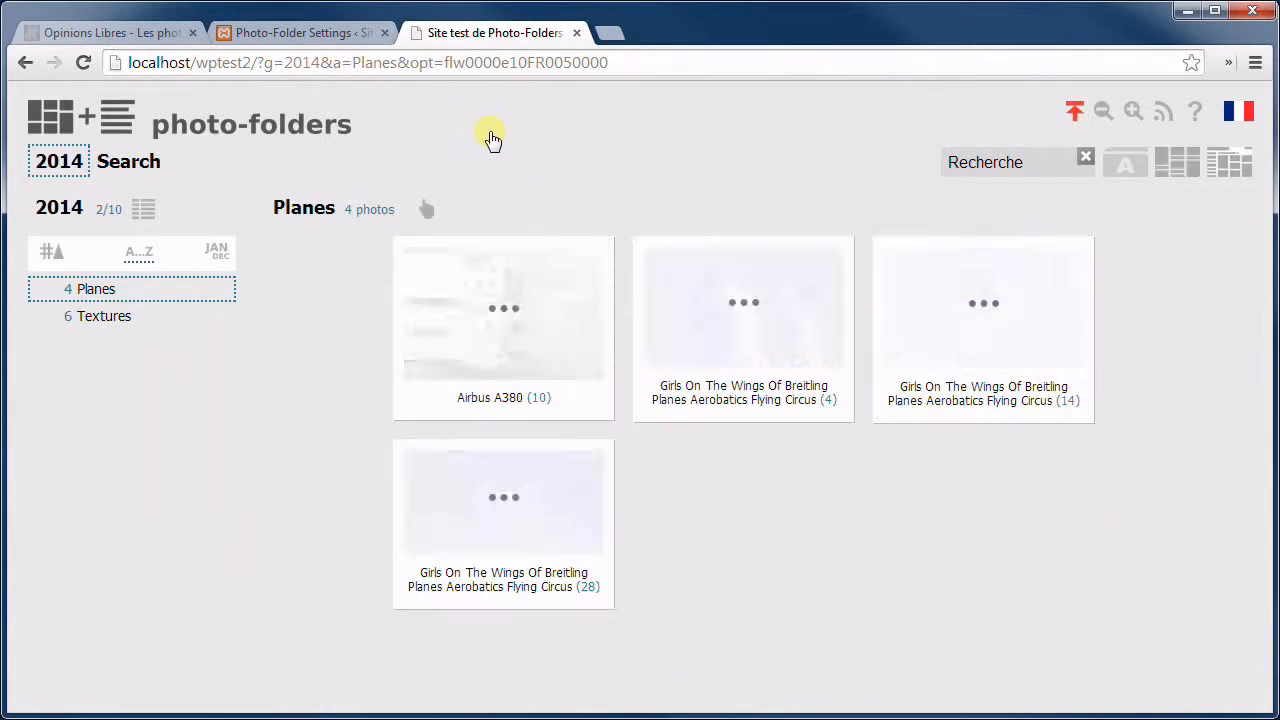
pyautogui.click(329, 31)
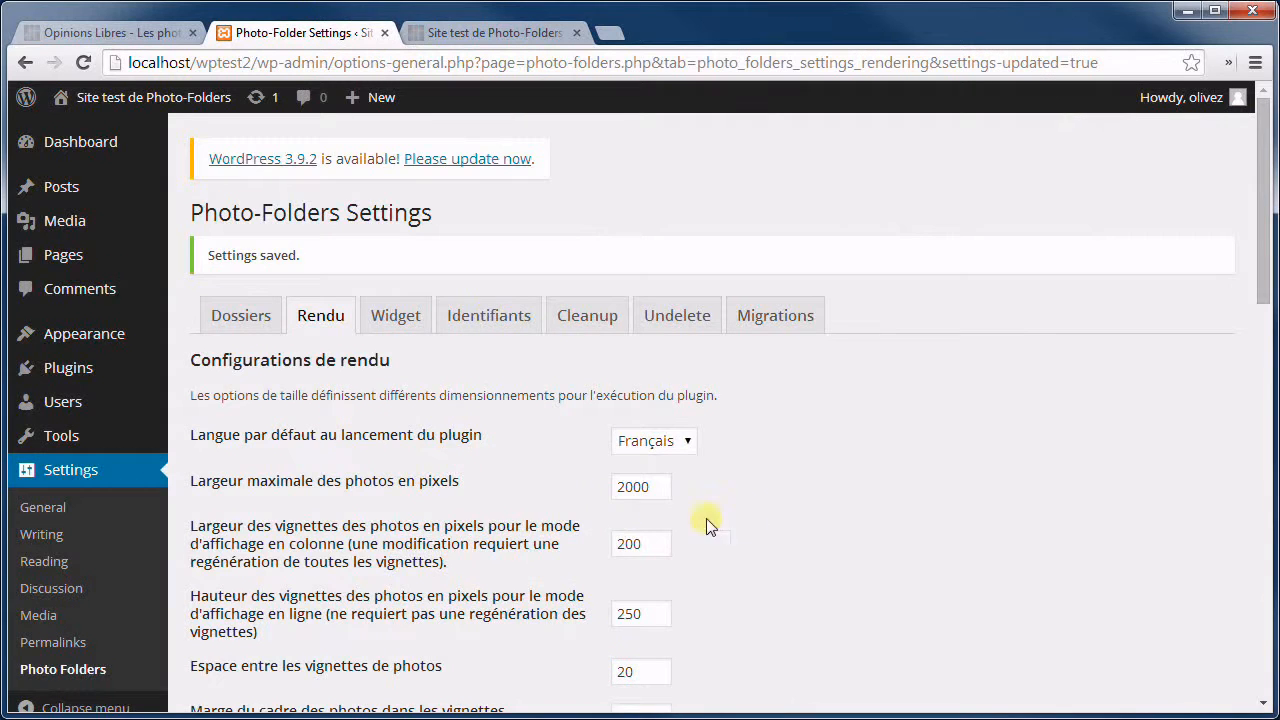
# Turn off the RSS feed icon and reload the test gallery to check it is gone.
pyautogui.scroll(-9, 694, 346)
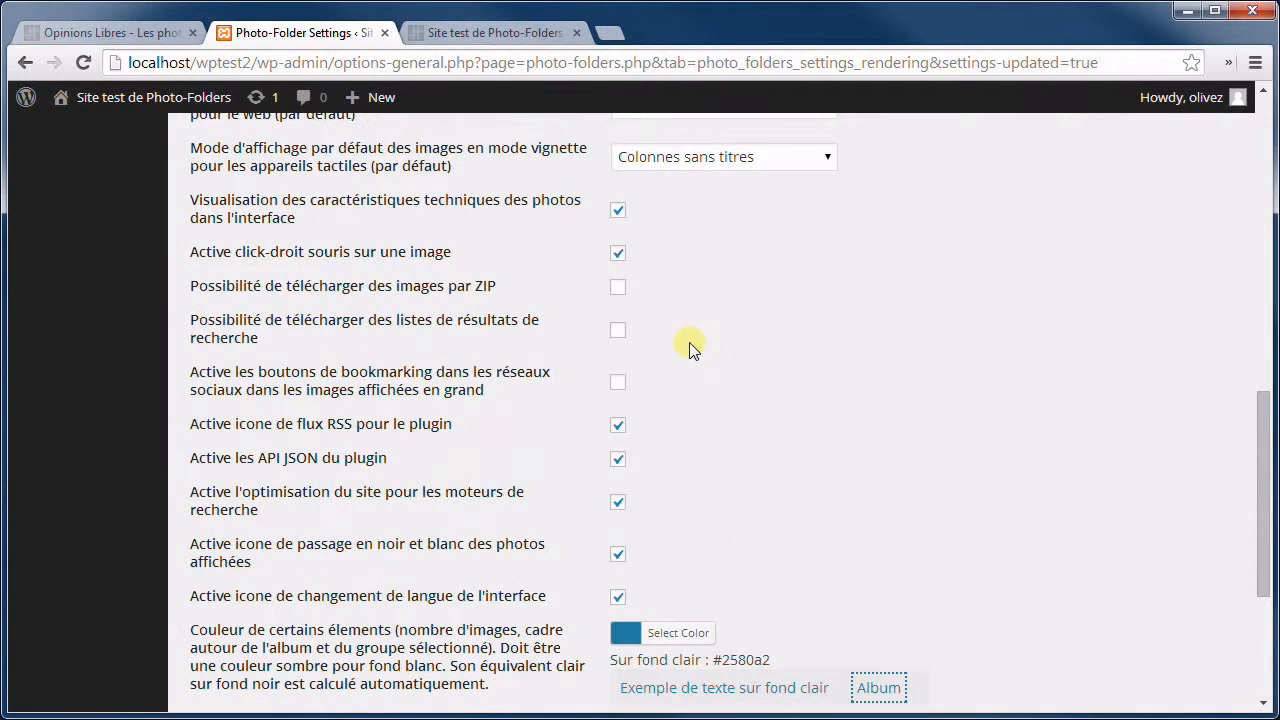
pyautogui.scroll(-1, 688, 350)
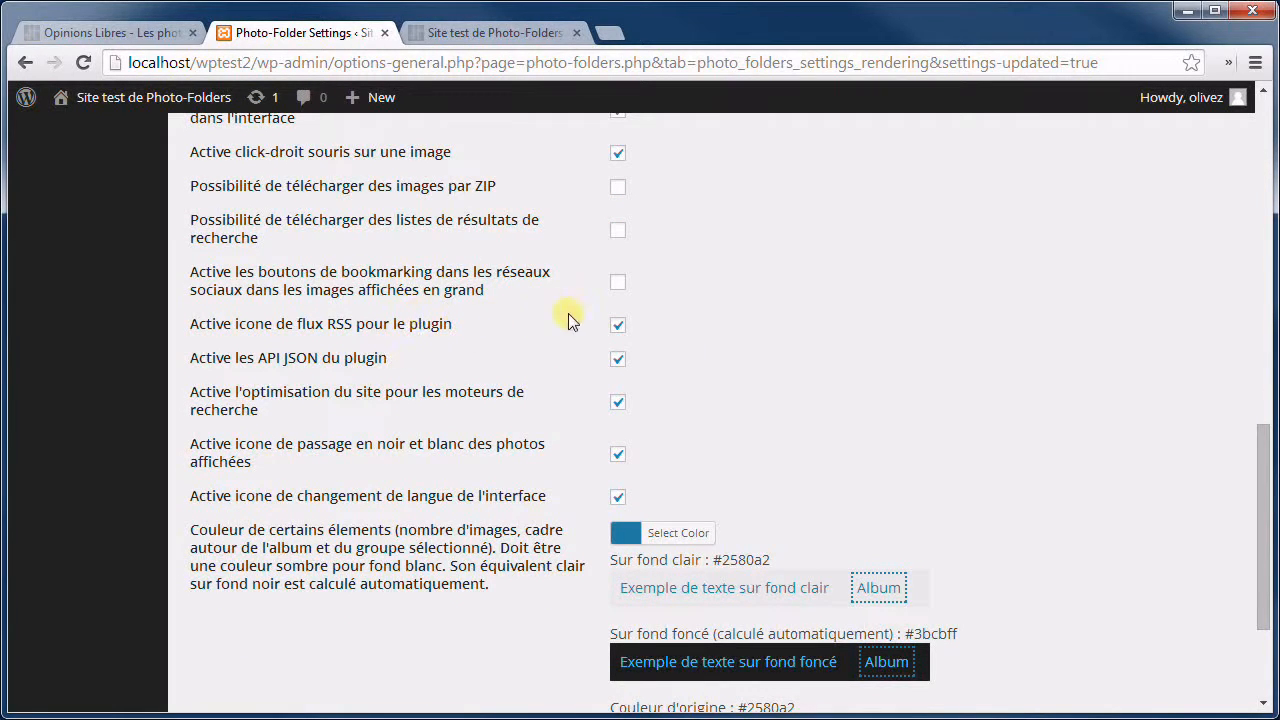
pyautogui.click(617, 325)
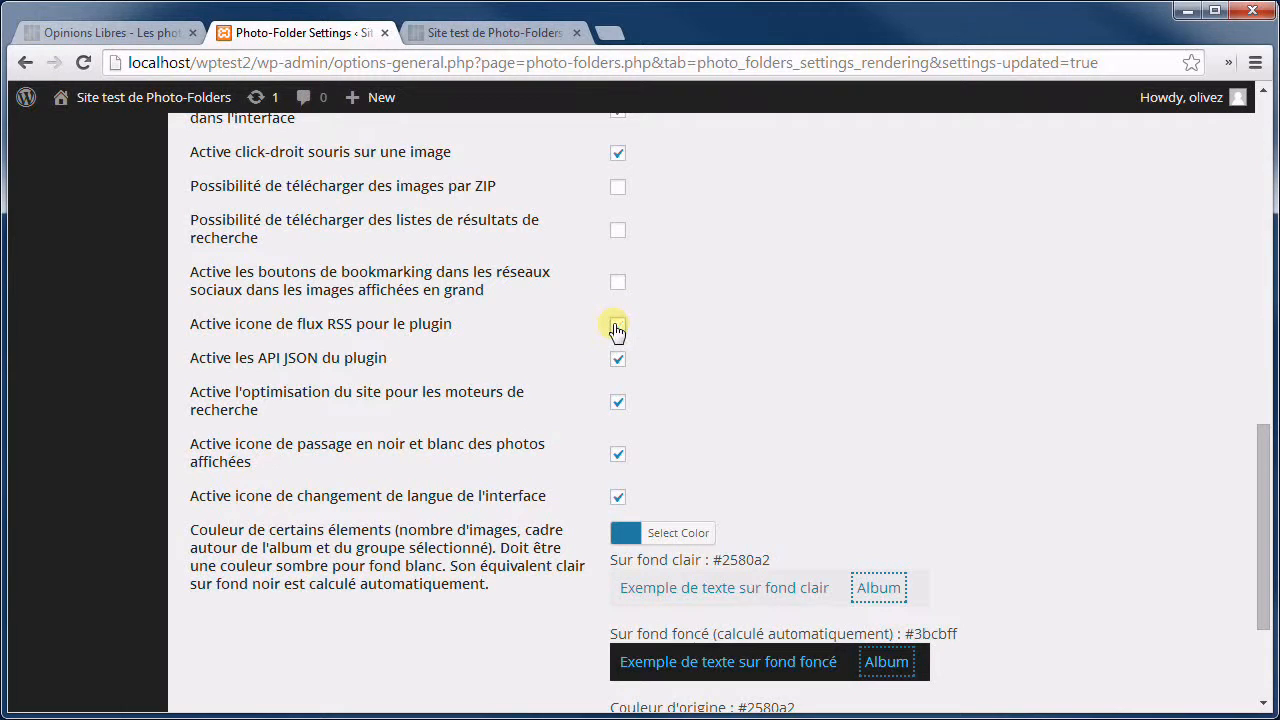
pyautogui.click(530, 36)
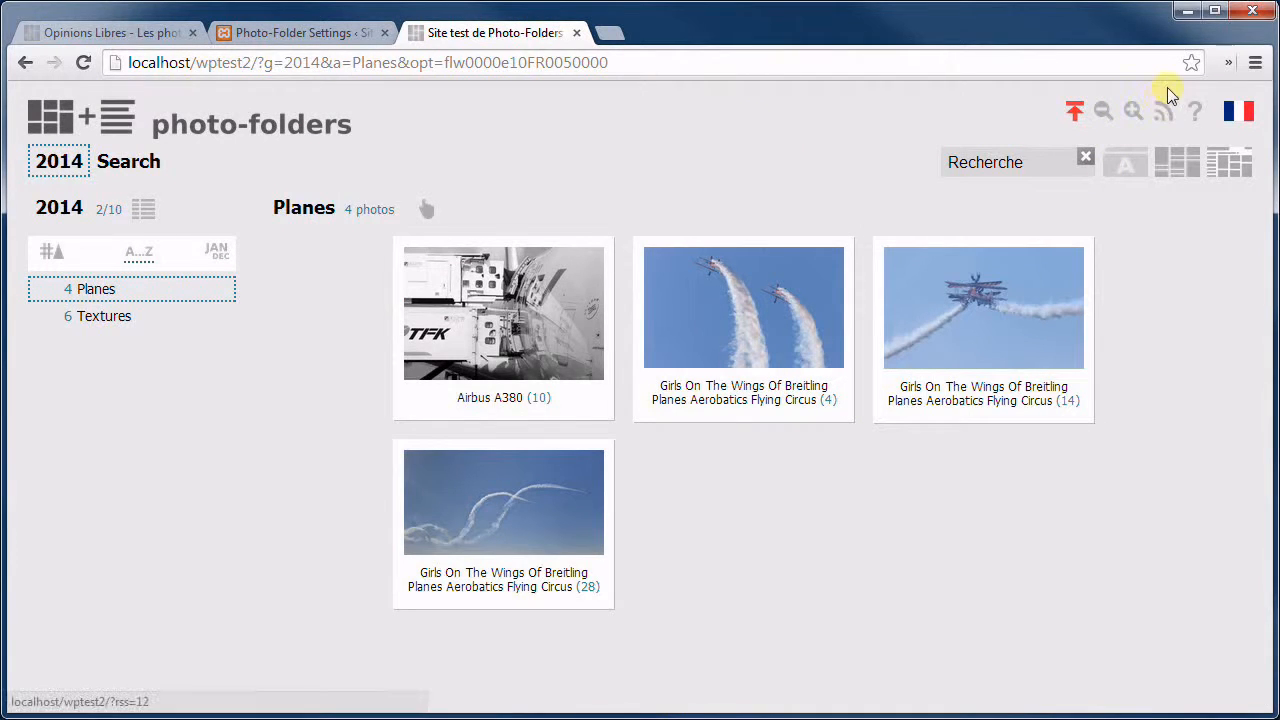
pyautogui.click(84, 62)
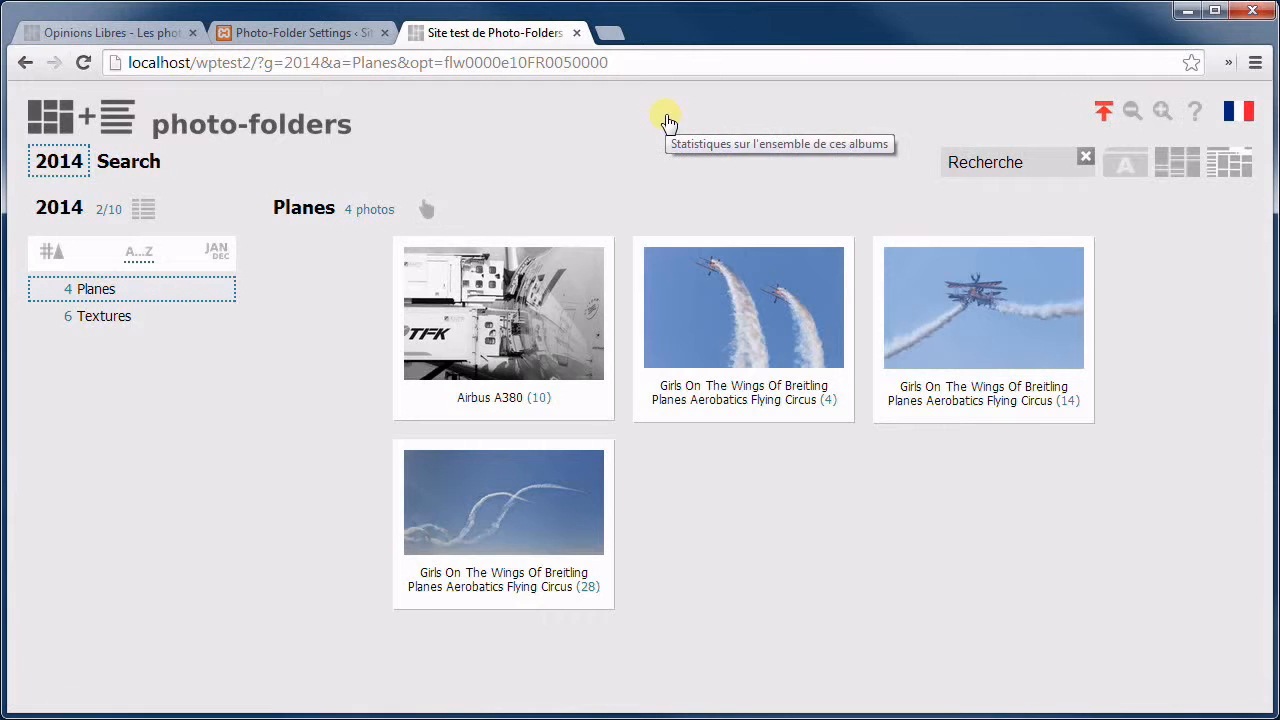
# Back in settings, toggle the JSON API option off and on again, leaving it enabled.
pyautogui.click(300, 33)
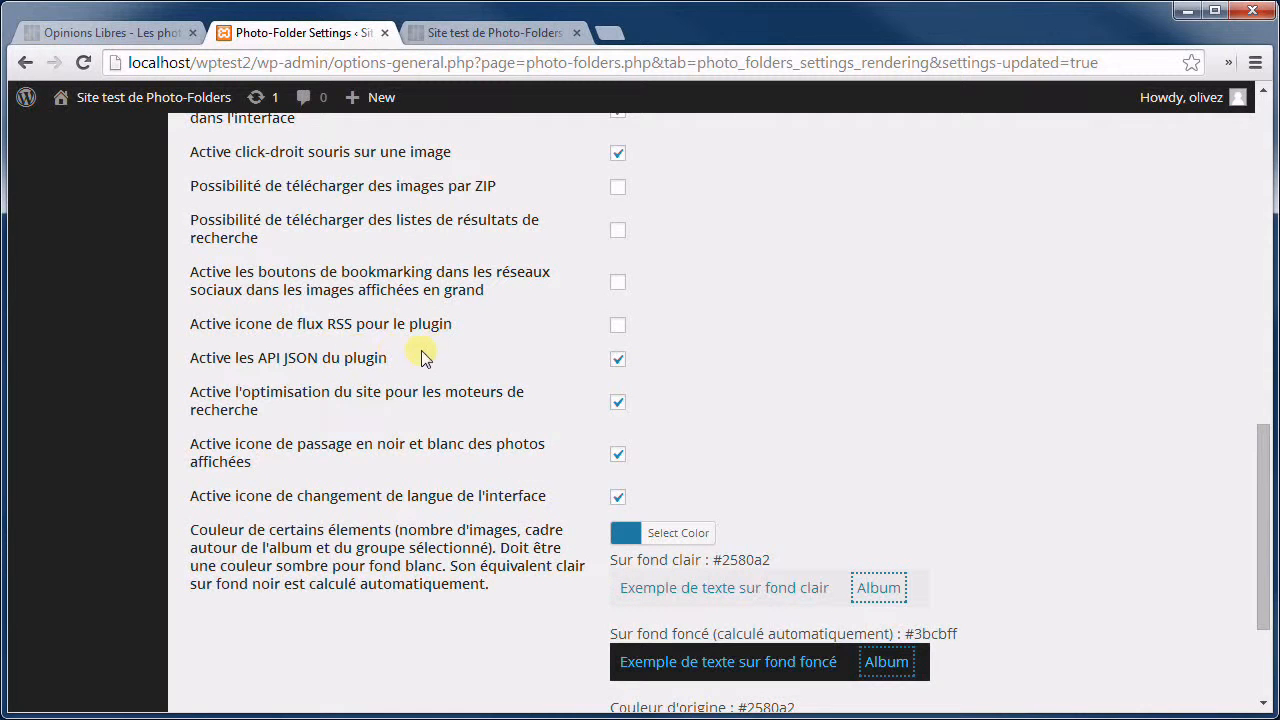
pyautogui.click(616, 356)
pyautogui.click(616, 356)
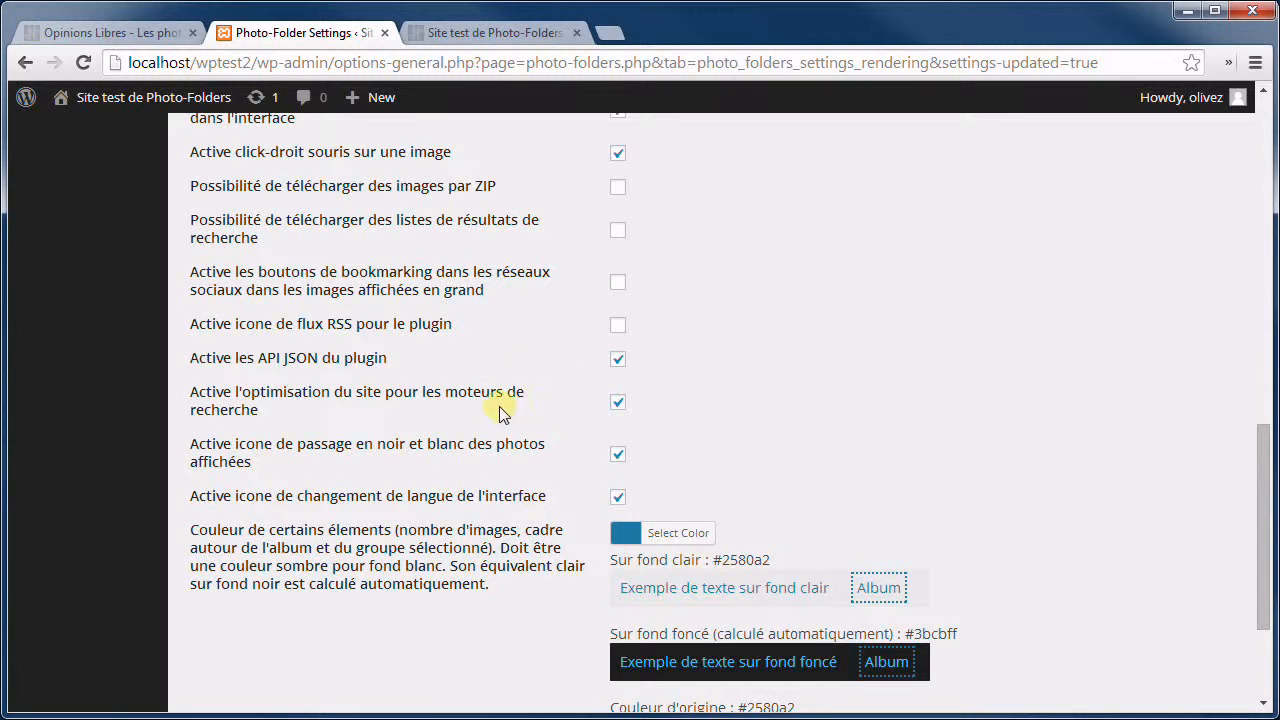
pyautogui.scroll(-1, 430, 357)
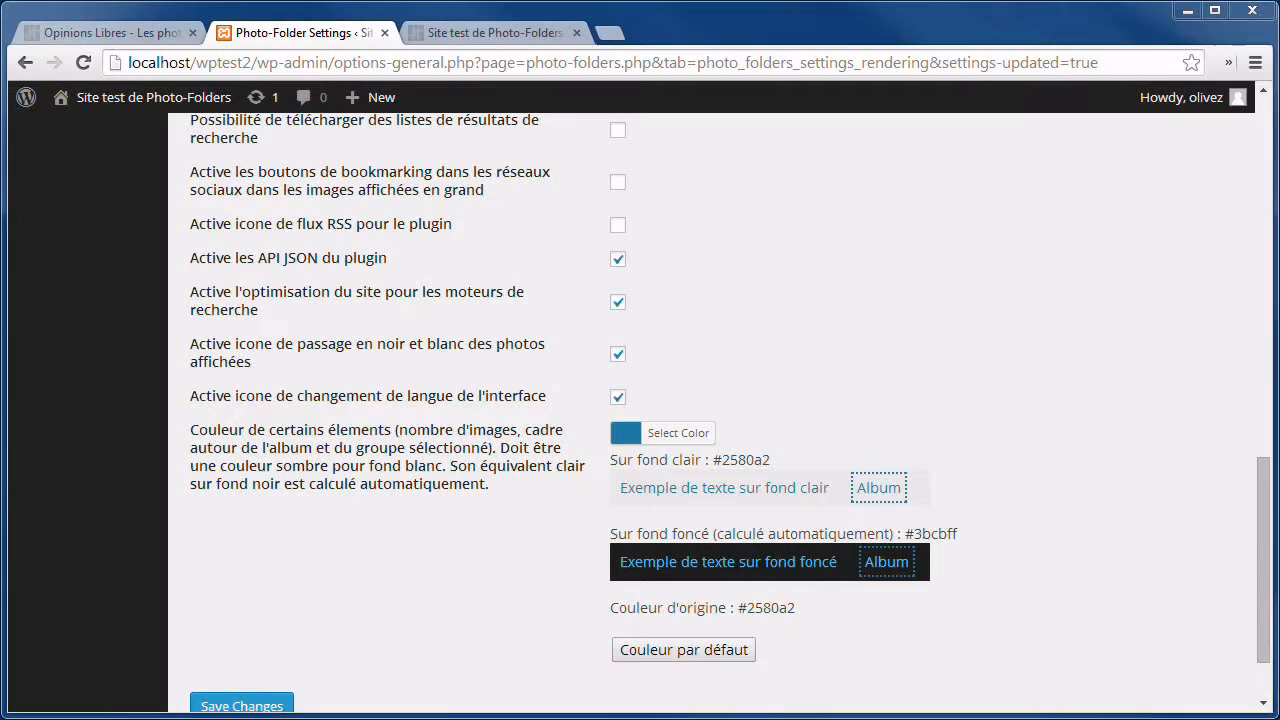
# Bring Windows Explorer over the browser and go up to the wptest2 site folder.
pyautogui.moveTo(1279, 5); pyautogui.dragTo(941, 73)
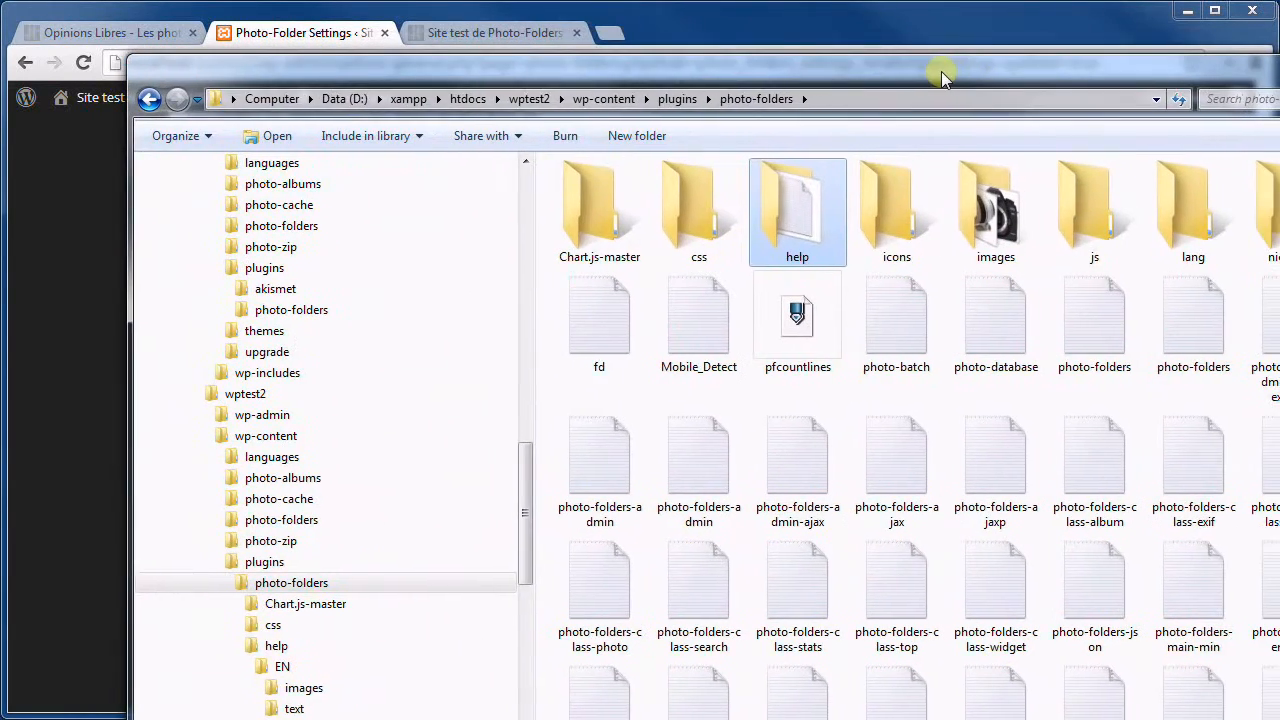
pyautogui.click(530, 100)
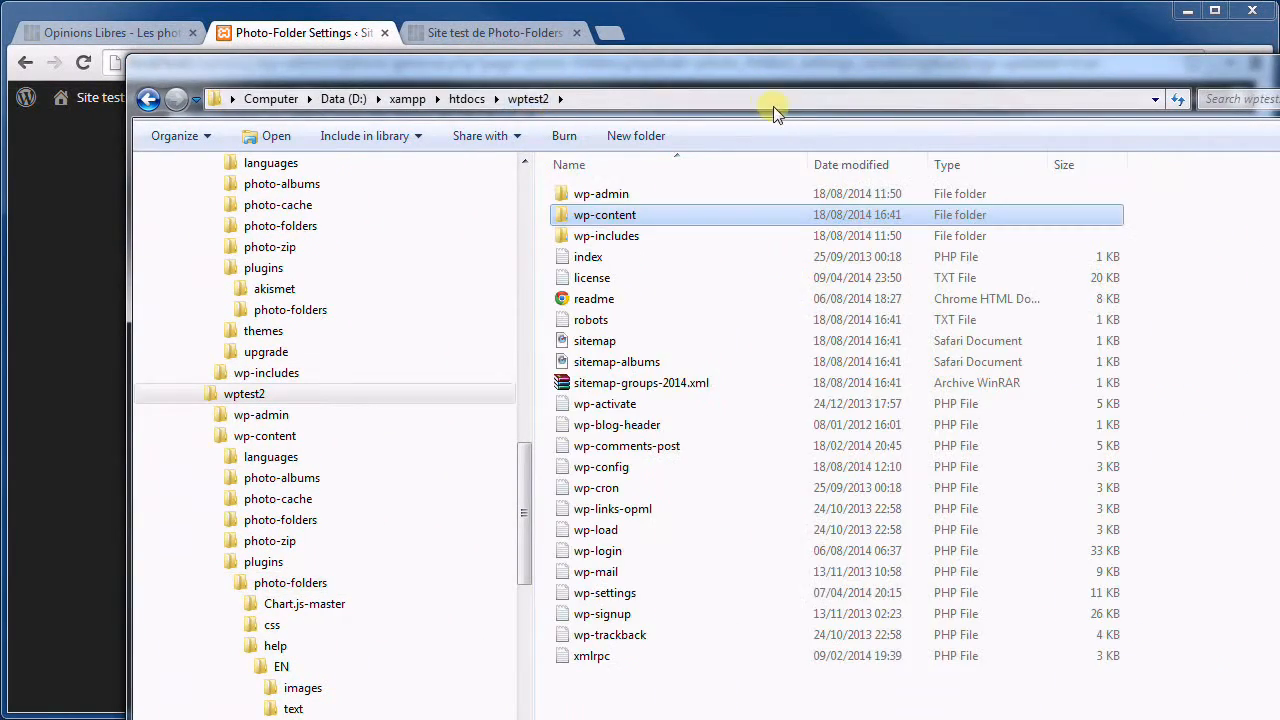
pyautogui.moveTo(779, 72); pyautogui.dragTo(731, 69)
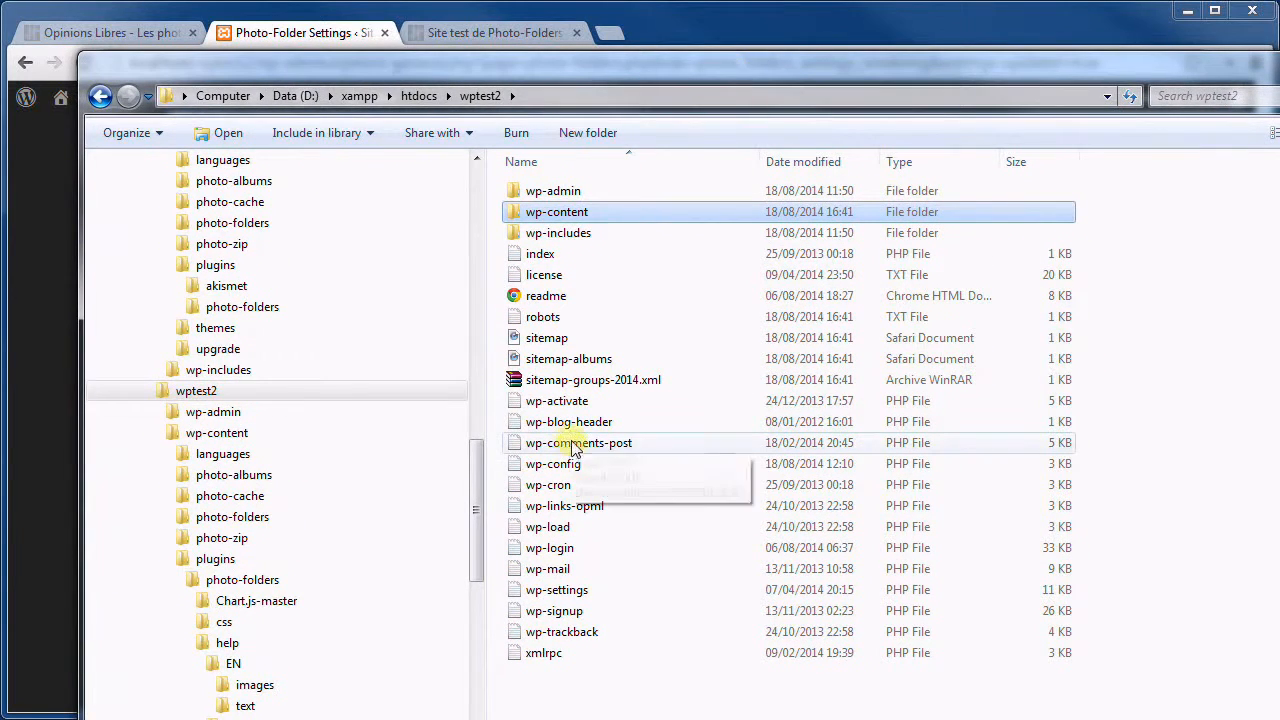
# Select the files from robots through sitemap-groups-2014.xml, then open the sitemap-groups-2014.xml archive.
pyautogui.click(556, 320)
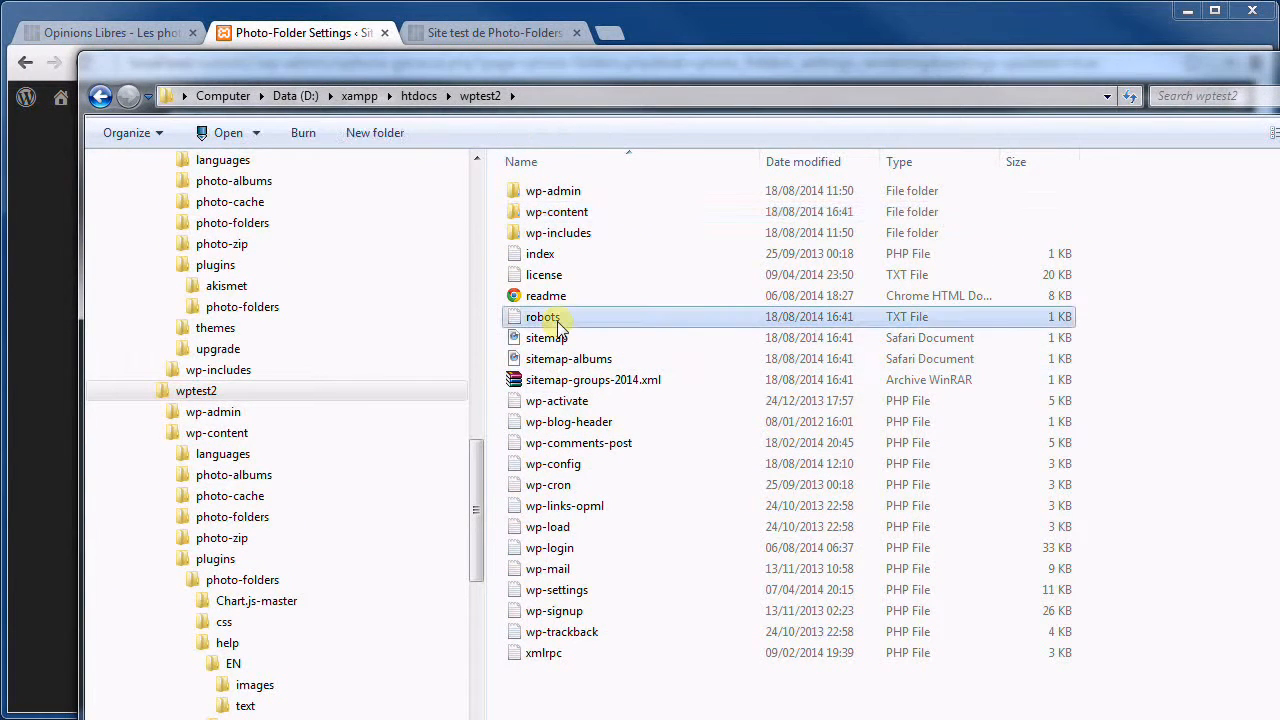
pyautogui.keyDown('shift'); pyautogui.click(588, 380); pyautogui.keyUp('shift')
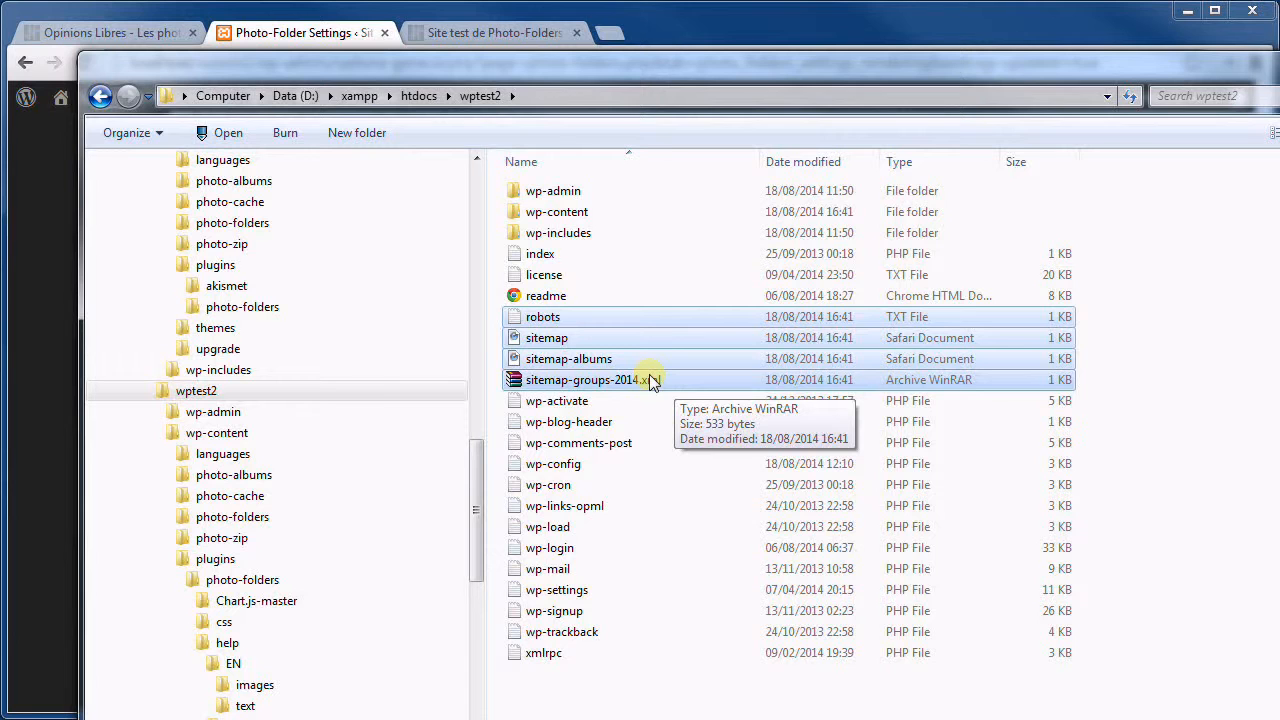
pyautogui.doubleClick(651, 381)
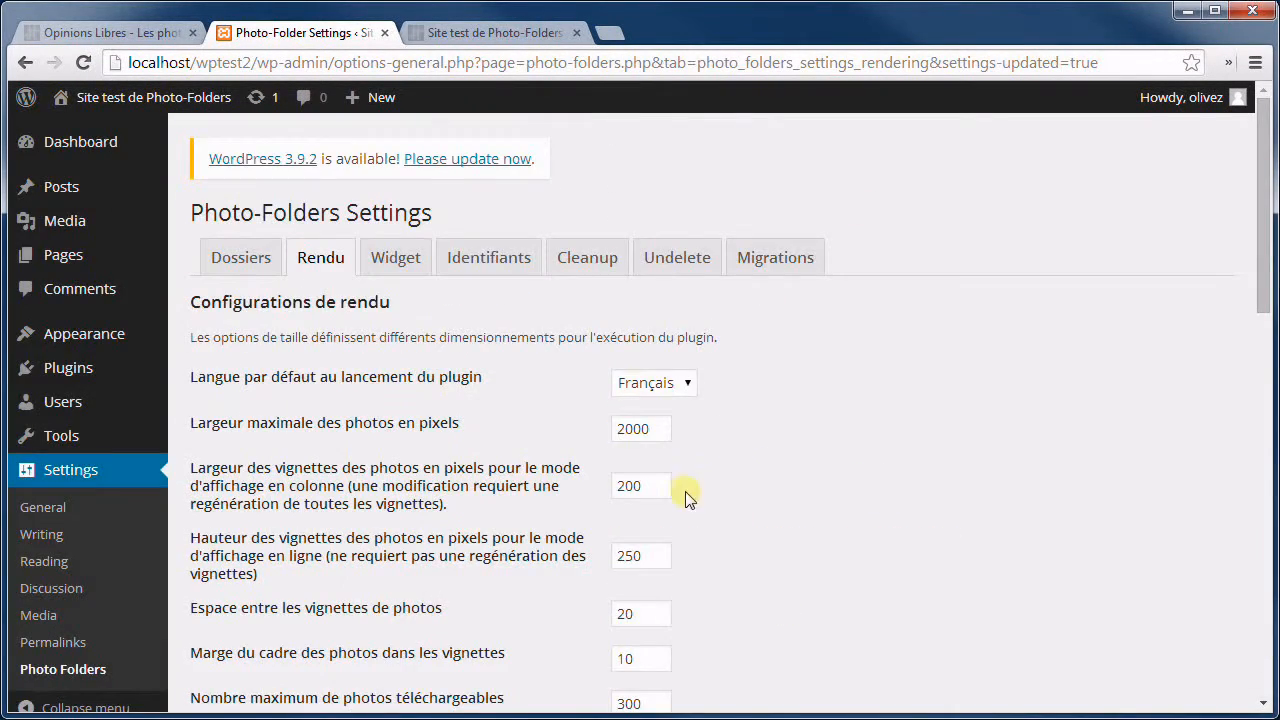
# Turn off search-engine indexing in the Photo-Folders settings and save the change.
pyautogui.scroll(-15, 605, 465)
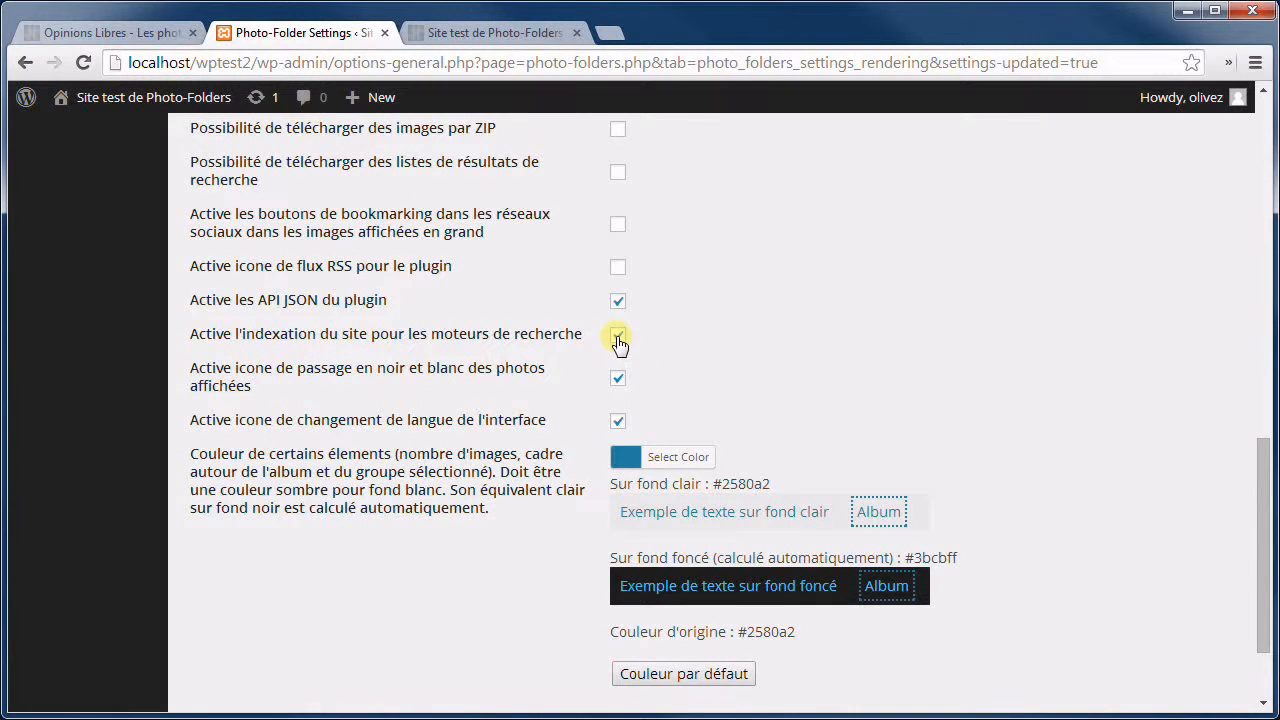
pyautogui.click(618, 338)
pyautogui.scroll(-2, 737, 337)
pyautogui.click(253, 614)
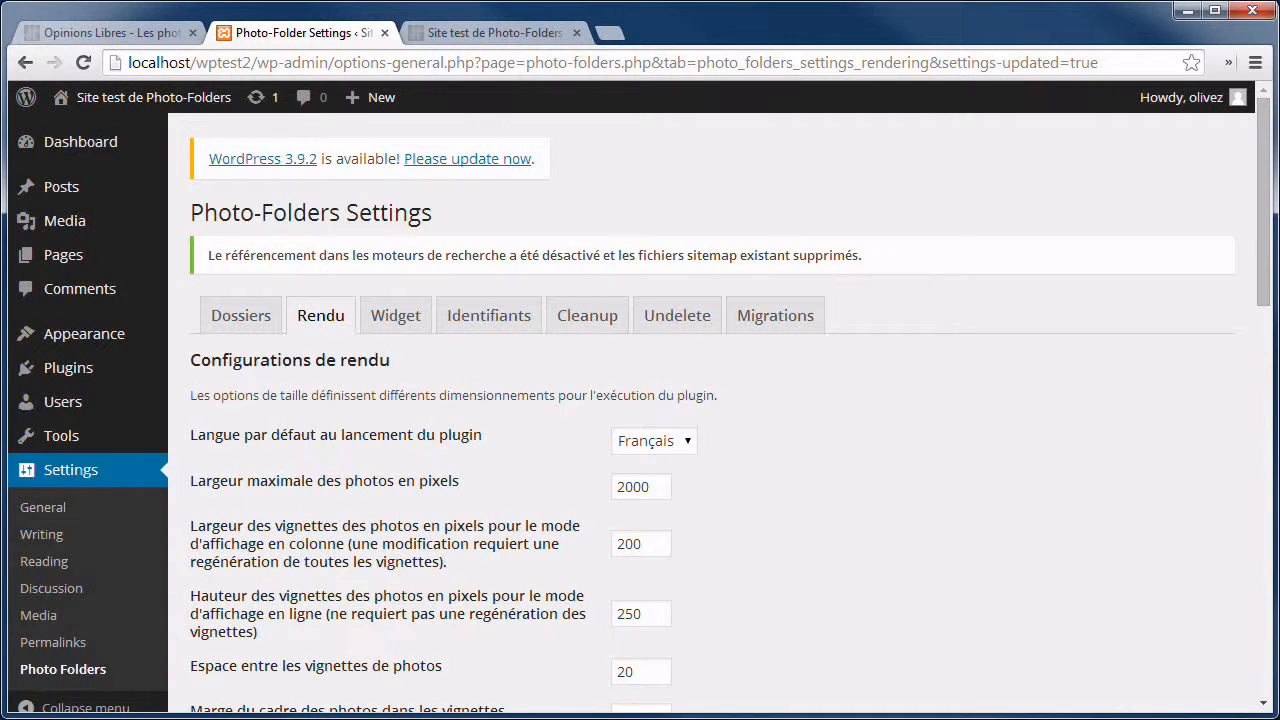
# Check the wptest2 folder in Explorer for the removed sitemap files, then move the window aside.
pyautogui.moveTo(1150, 715); pyautogui.dragTo(767, 114)
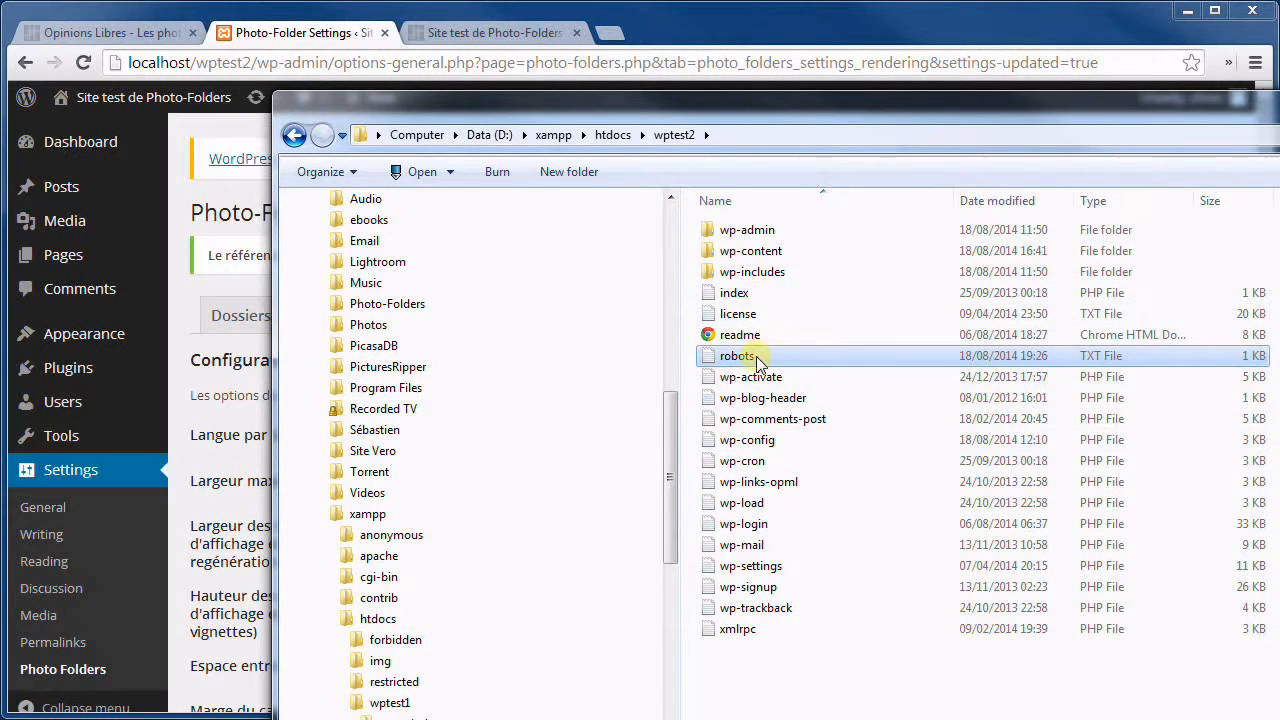
pyautogui.moveTo(752, 362)
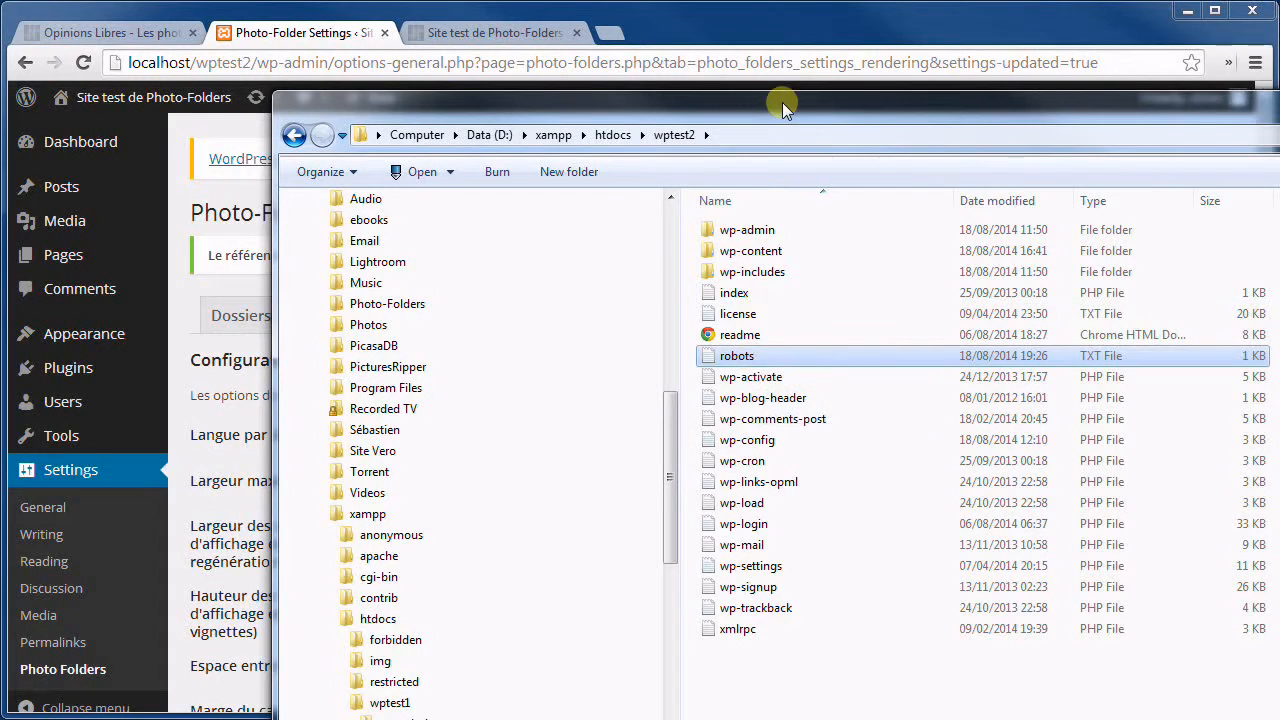
pyautogui.moveTo(784, 104); pyautogui.dragTo(1279, 72)
pyautogui.scroll(-10, 819, 489)
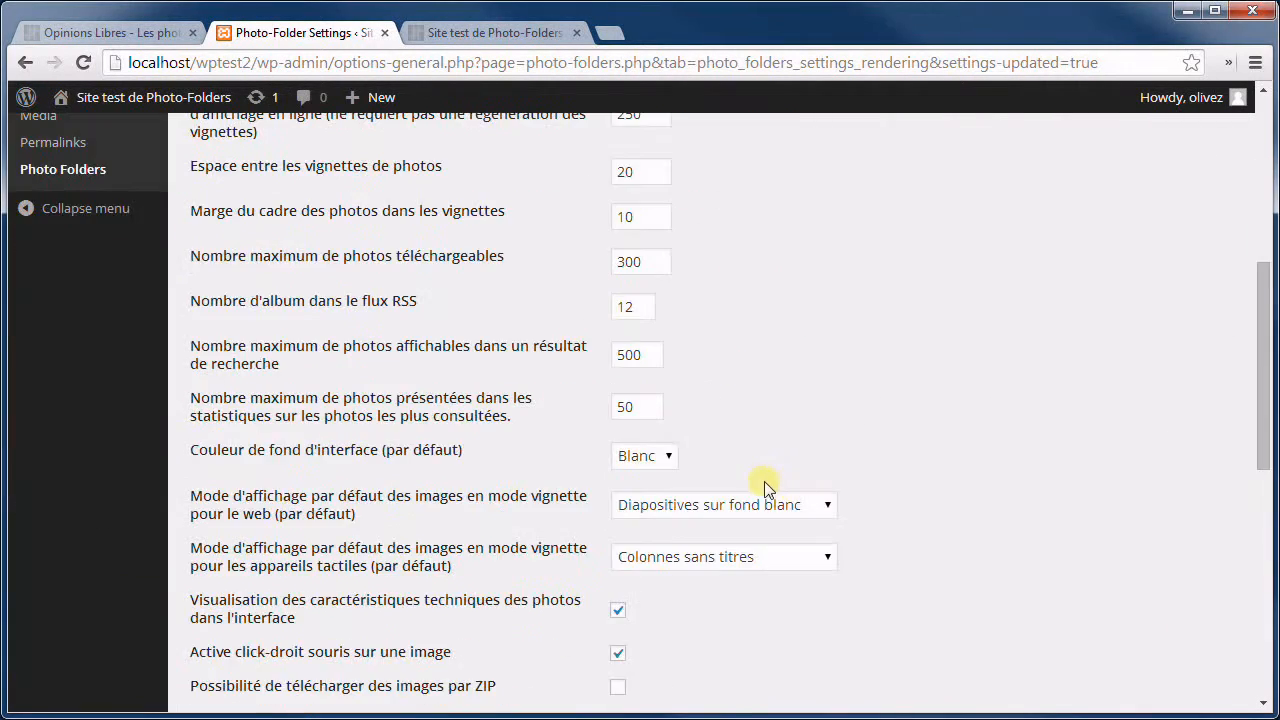
# Turn search-engine indexing back on, save, and select the sitemap confirmation notice.
pyautogui.click(618, 496)
pyautogui.scroll(-3, 694, 508)
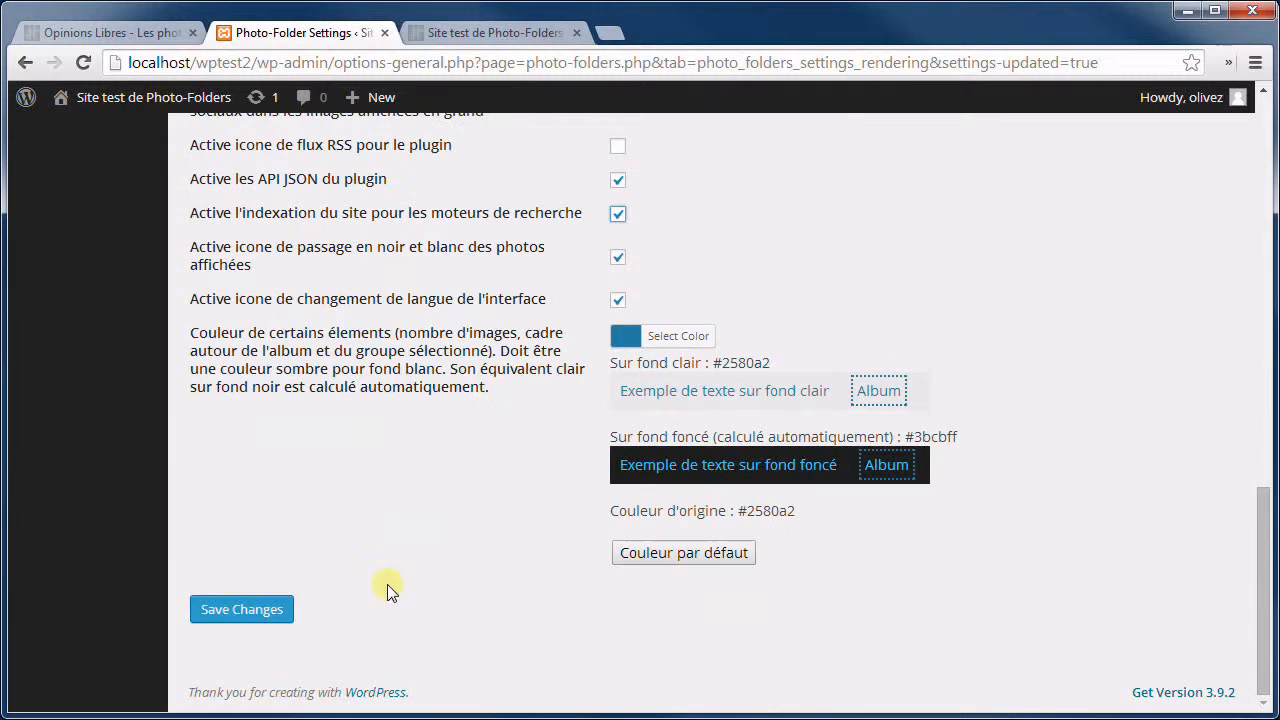
pyautogui.click(278, 612)
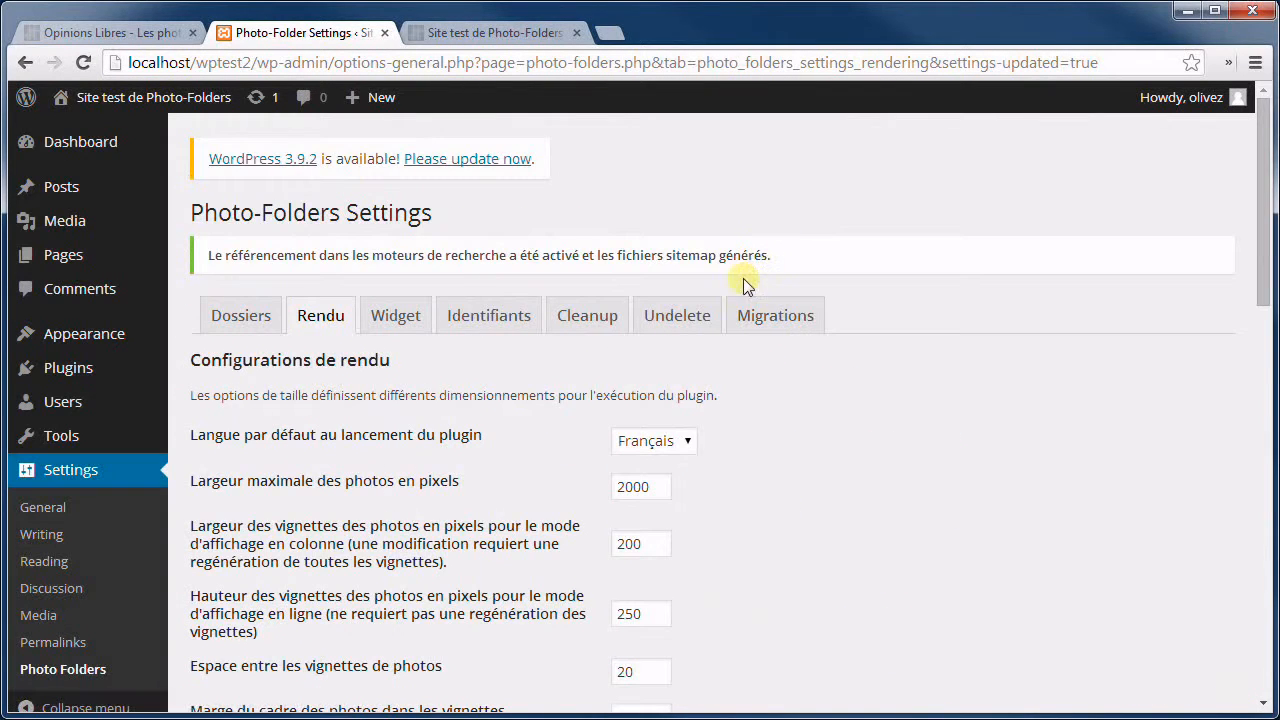
pyautogui.moveTo(256, 255); pyautogui.dragTo(807, 250)
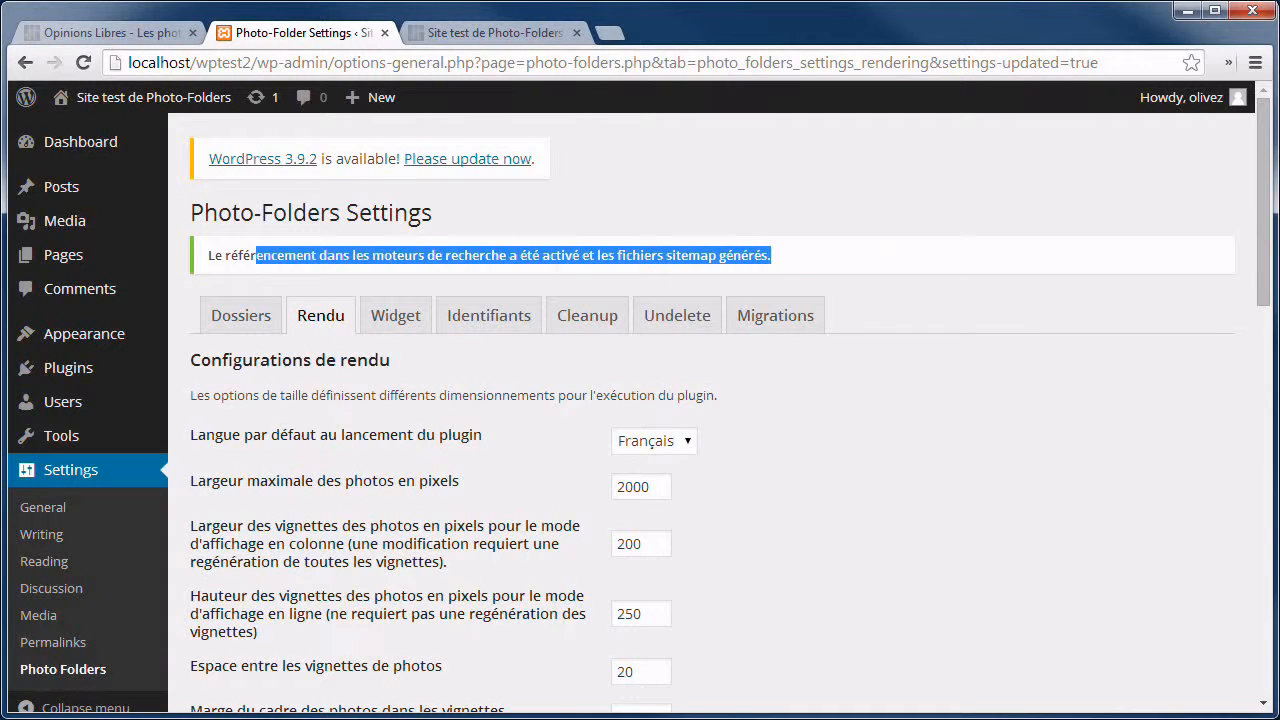
# Inspect the regenerated wptest2 sitemap files, including sitemap-albums and sitemap-groups-2014.xml.
pyautogui.moveTo(1279, 62); pyautogui.dragTo(1058, 64)
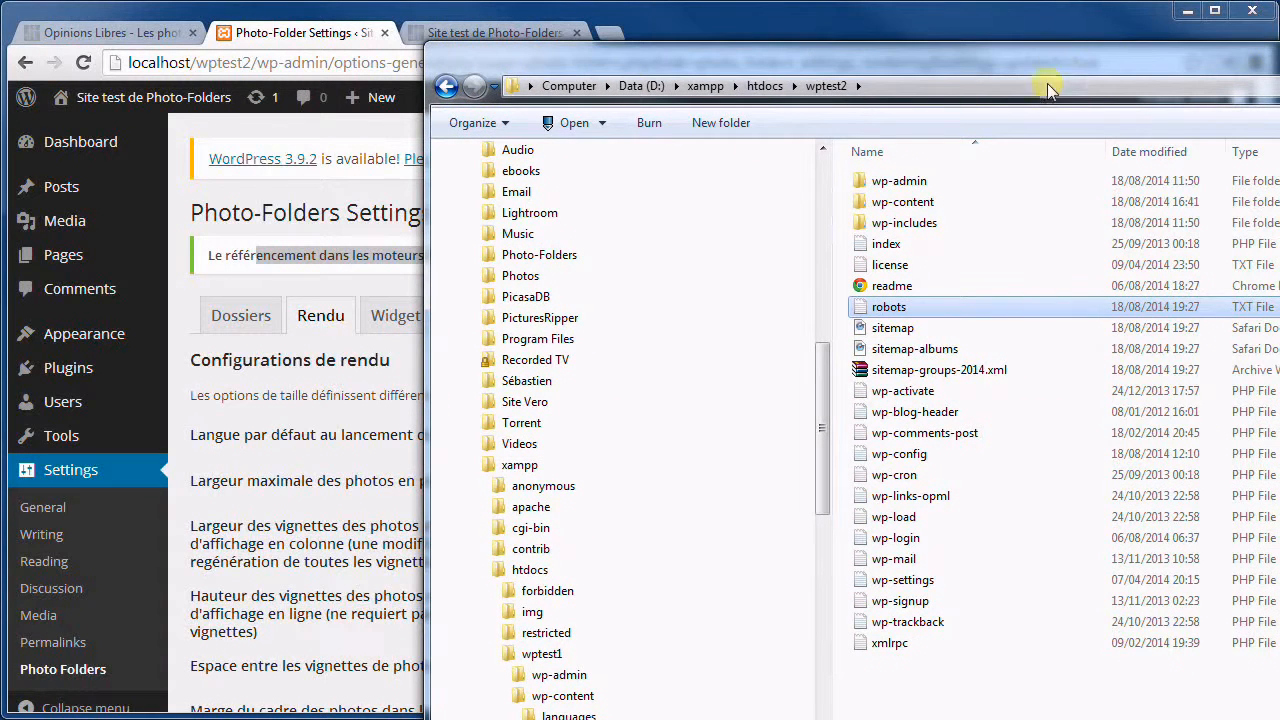
pyautogui.click(913, 332)
pyautogui.click(930, 347)
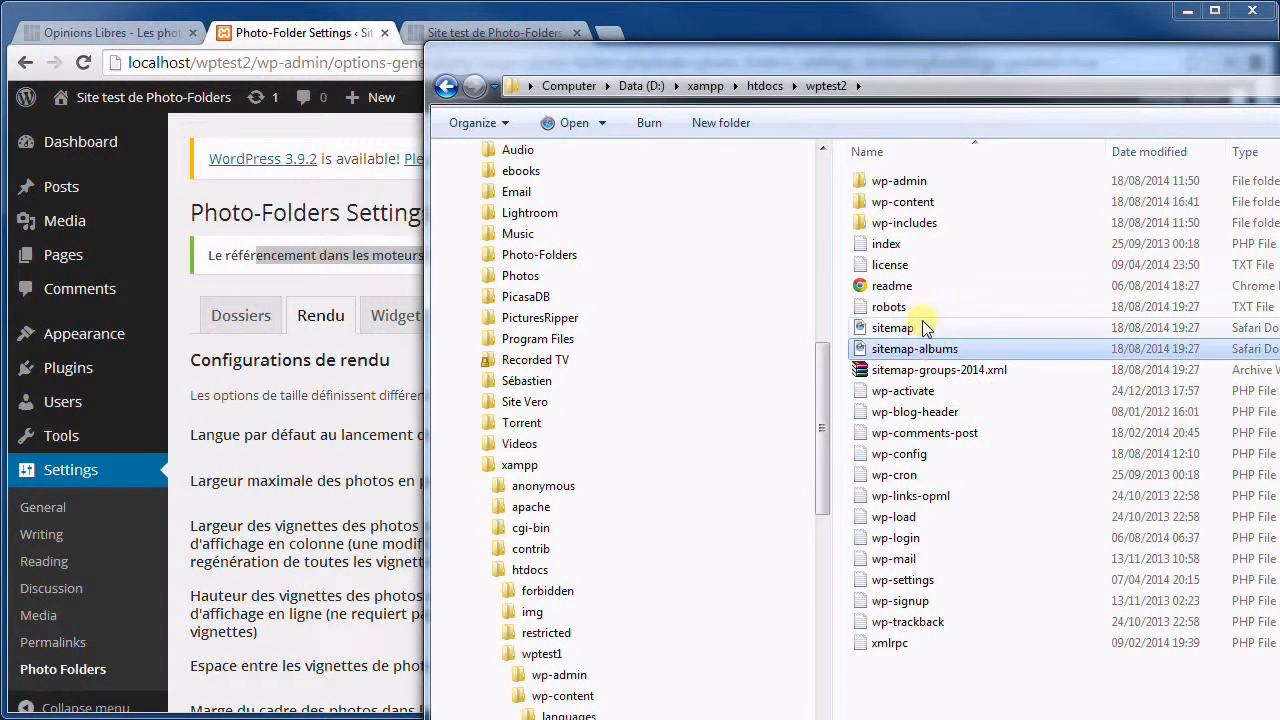
pyautogui.click(980, 372)
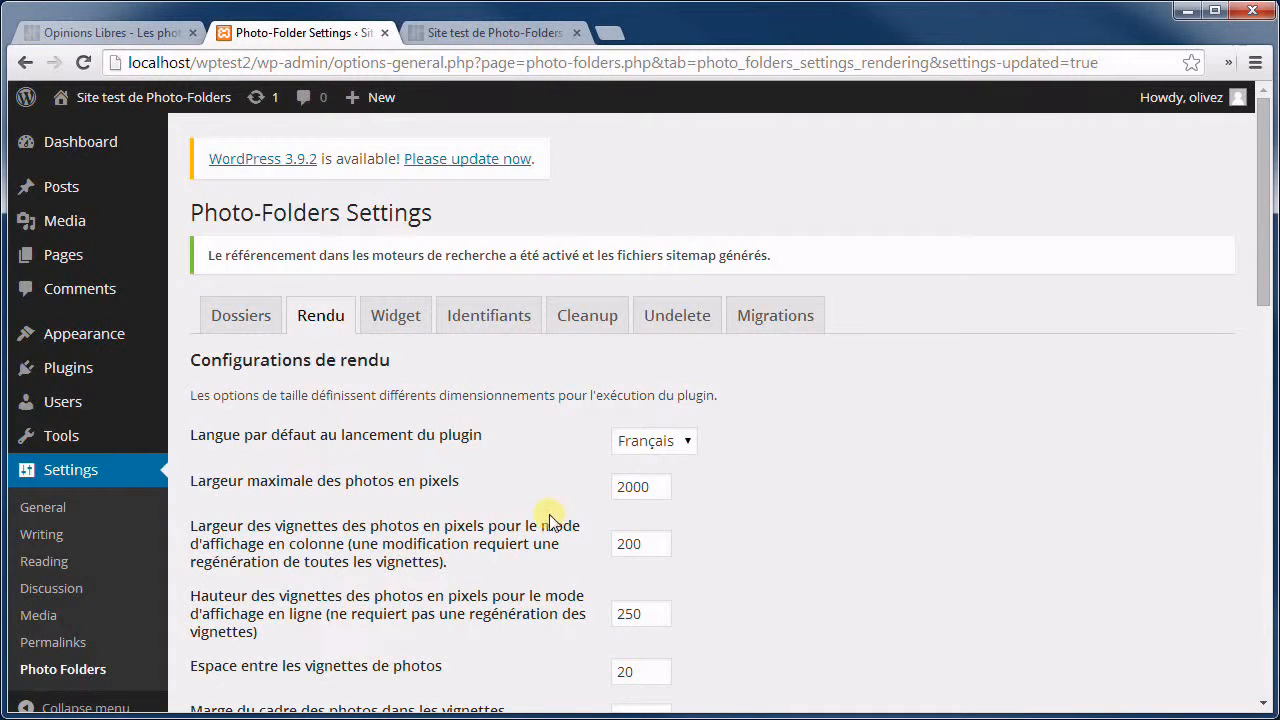
# In the test gallery, show the Planes album thumbnails in black and white.
pyautogui.scroll(-15, 718, 340)
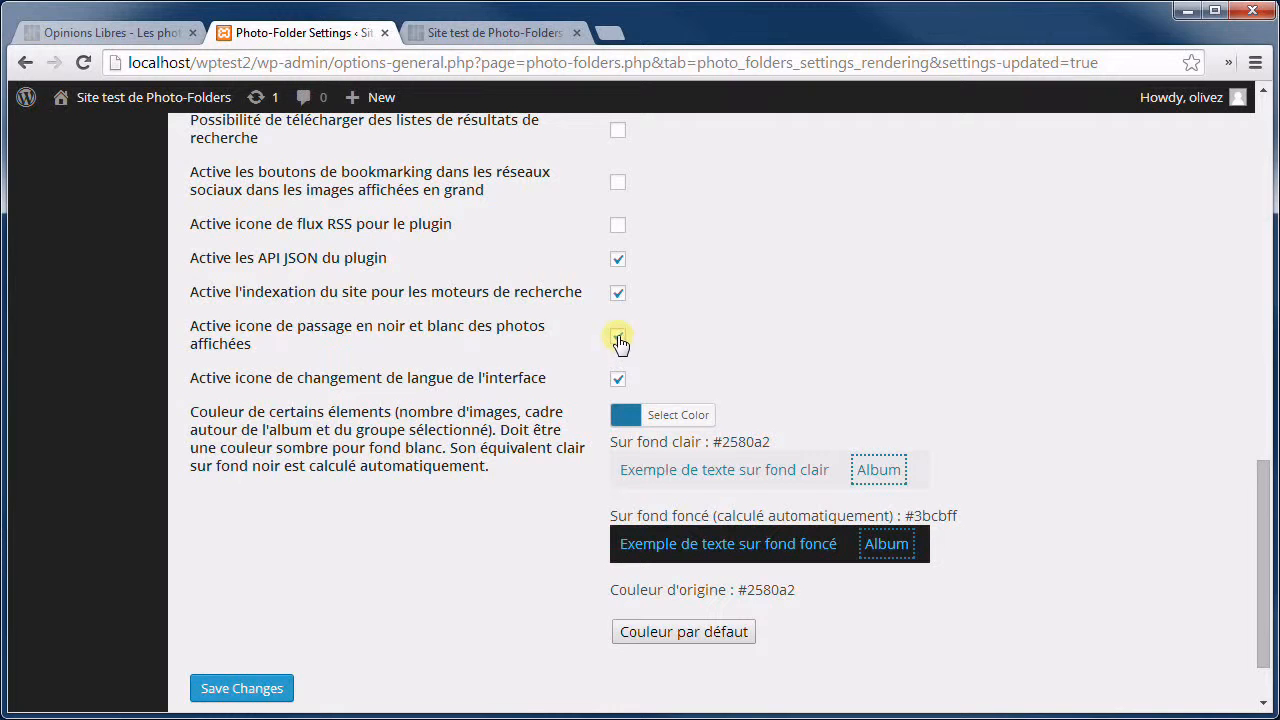
pyautogui.click(520, 38)
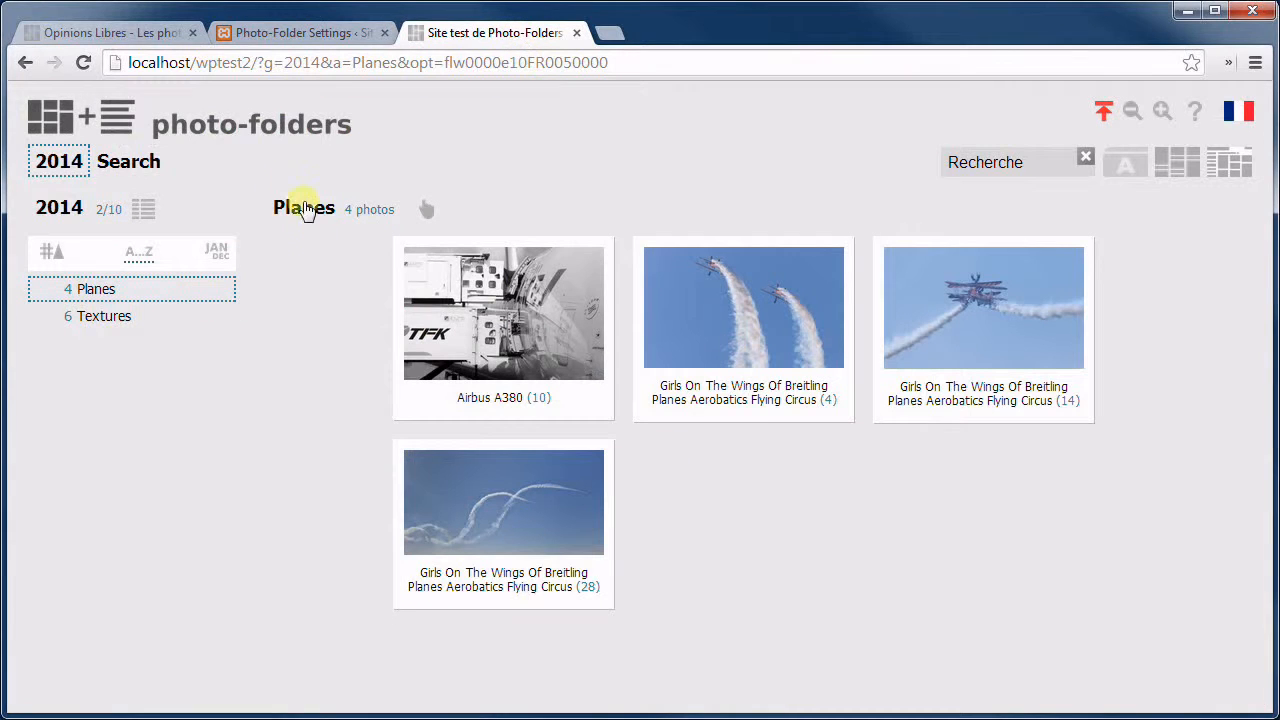
pyautogui.click(303, 212)
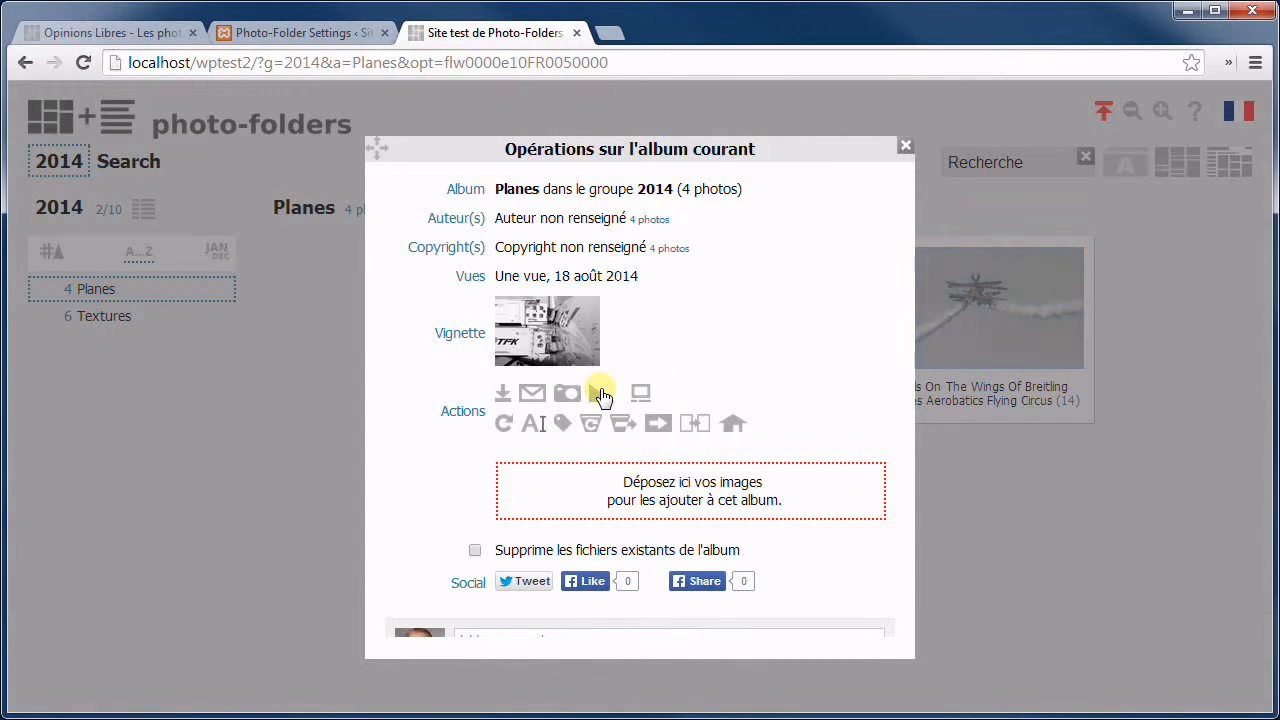
pyautogui.click(976, 475)
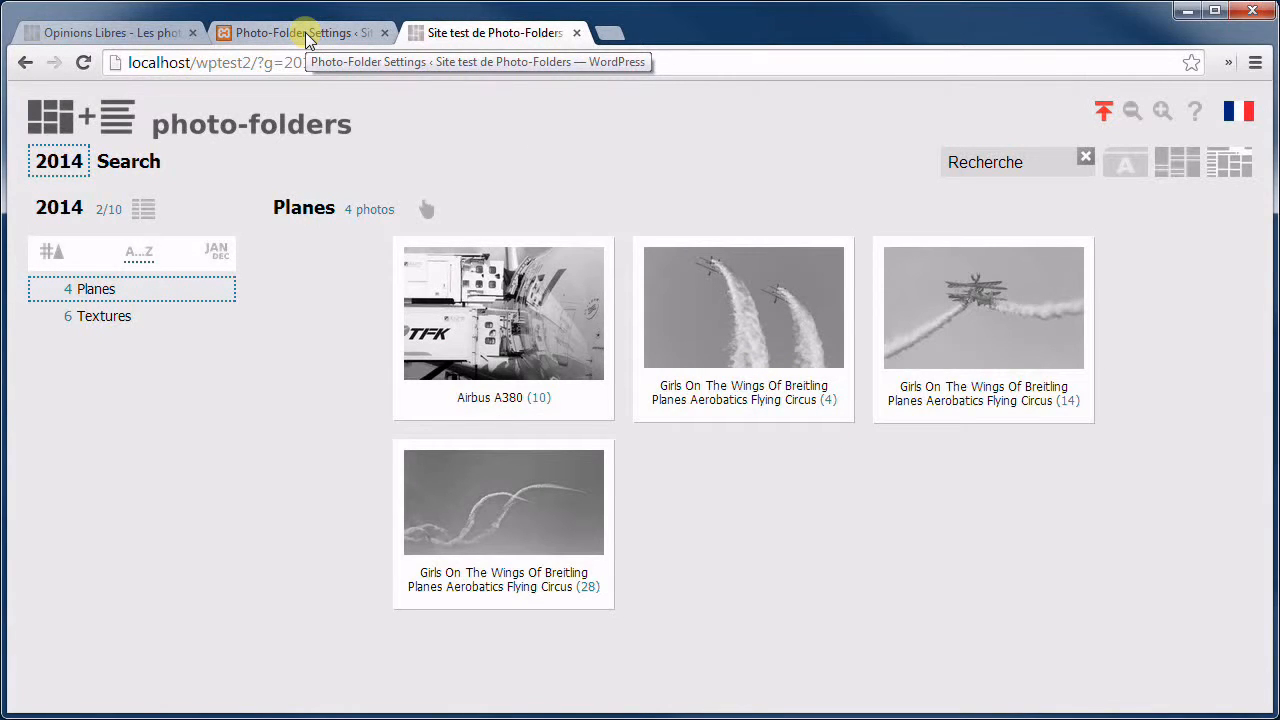
# Enlarge the second Planes photo, show it in black and white, and return to settings.
pyautogui.click(738, 320)
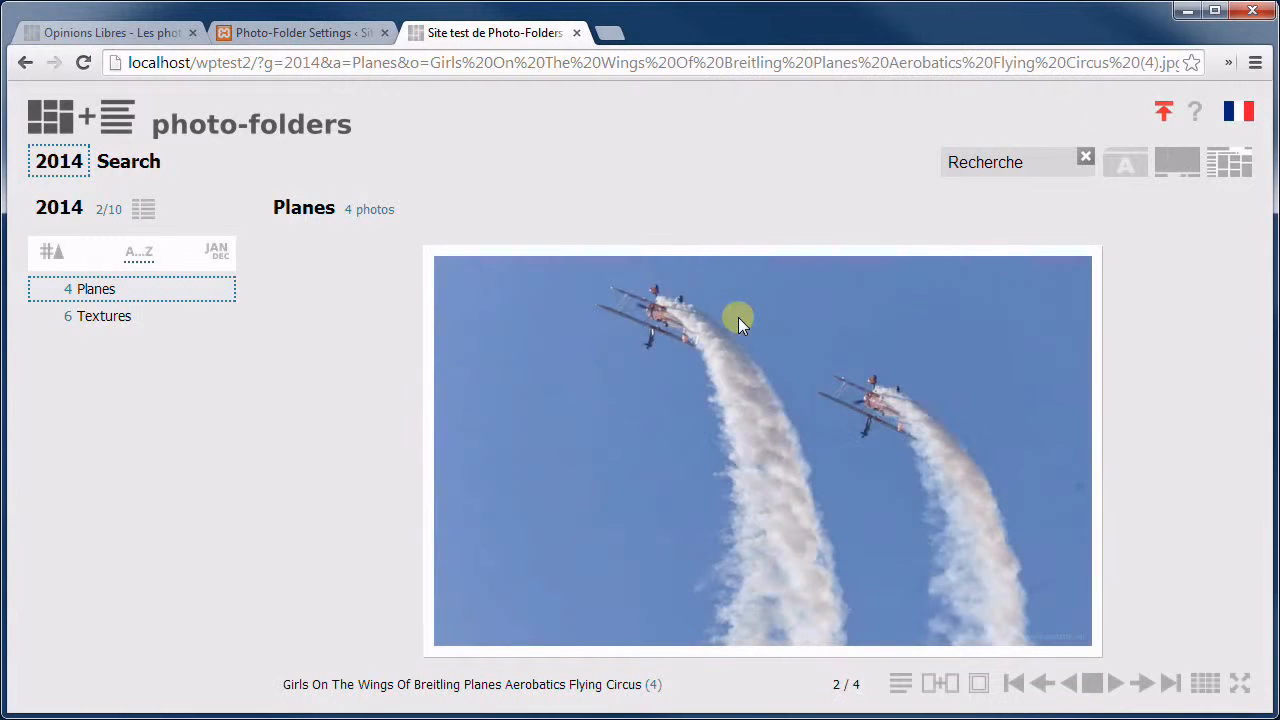
pyautogui.click(425, 686)
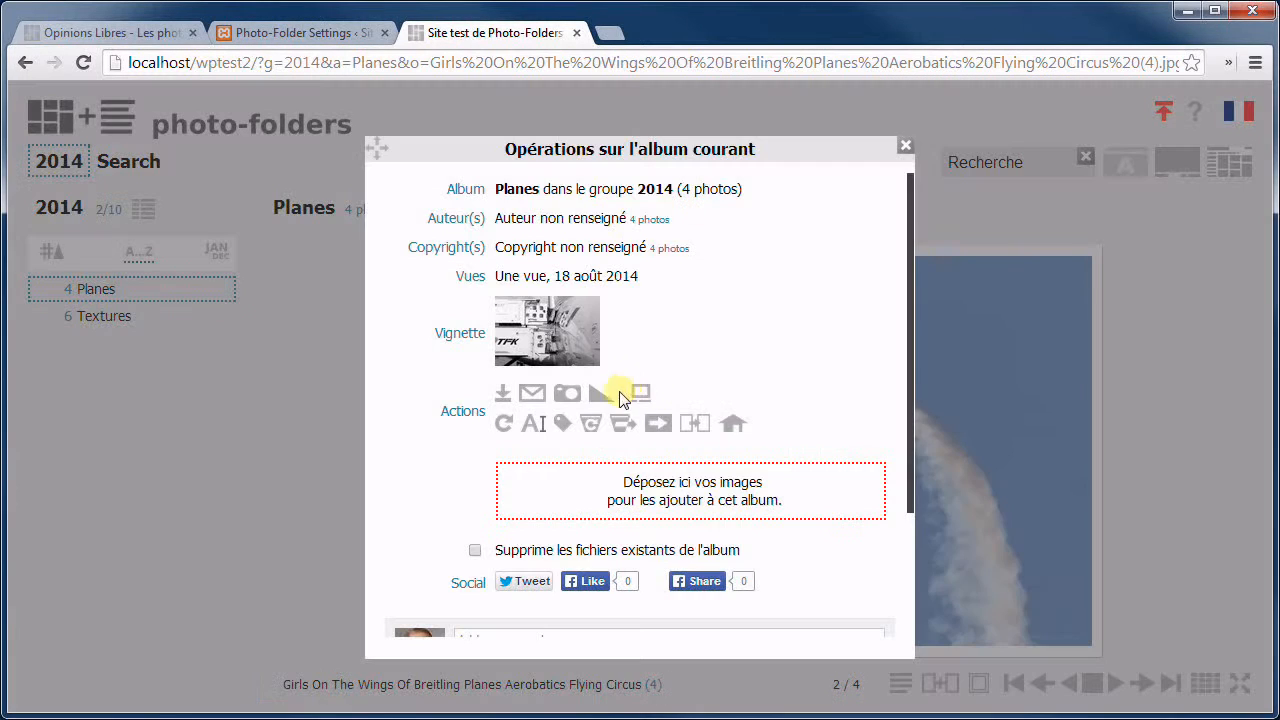
pyautogui.click(1143, 390)
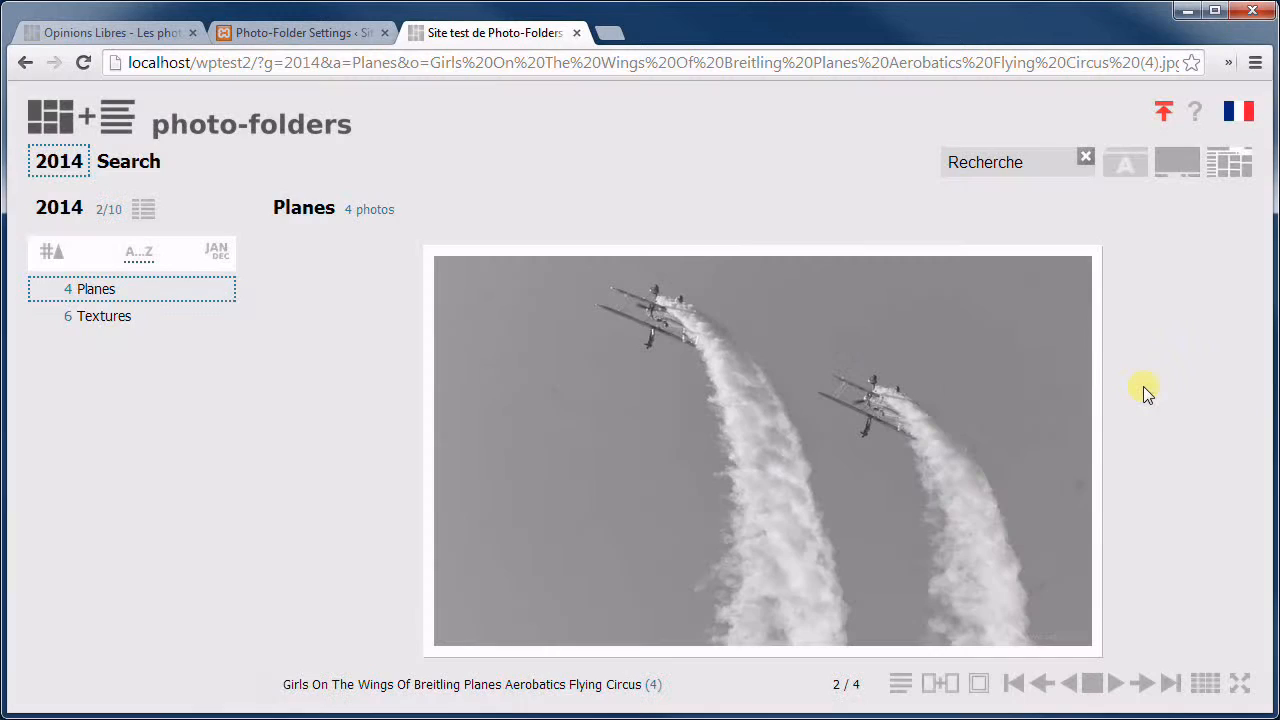
pyautogui.hotkey('ctrl', 'shift', 'Tab')
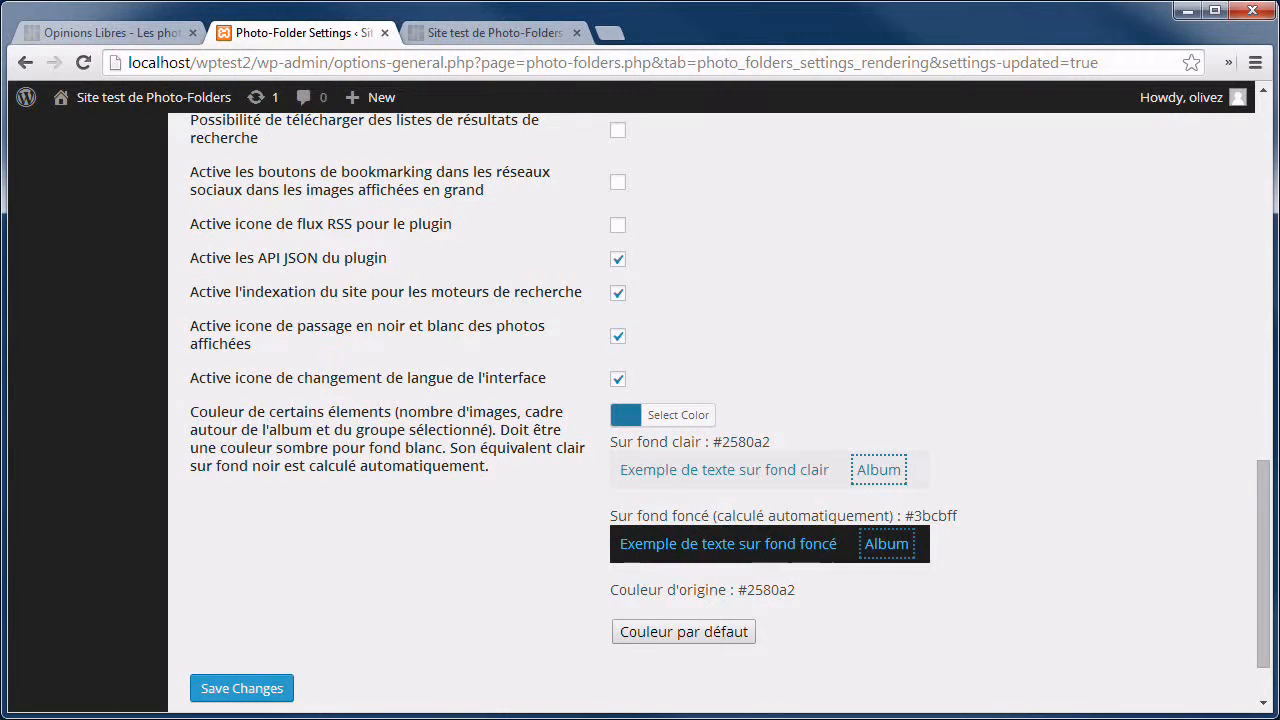
# Turn off the interface language-switch icon, save, and reload the test gallery.
pyautogui.click(617, 382)
pyautogui.click(246, 686)
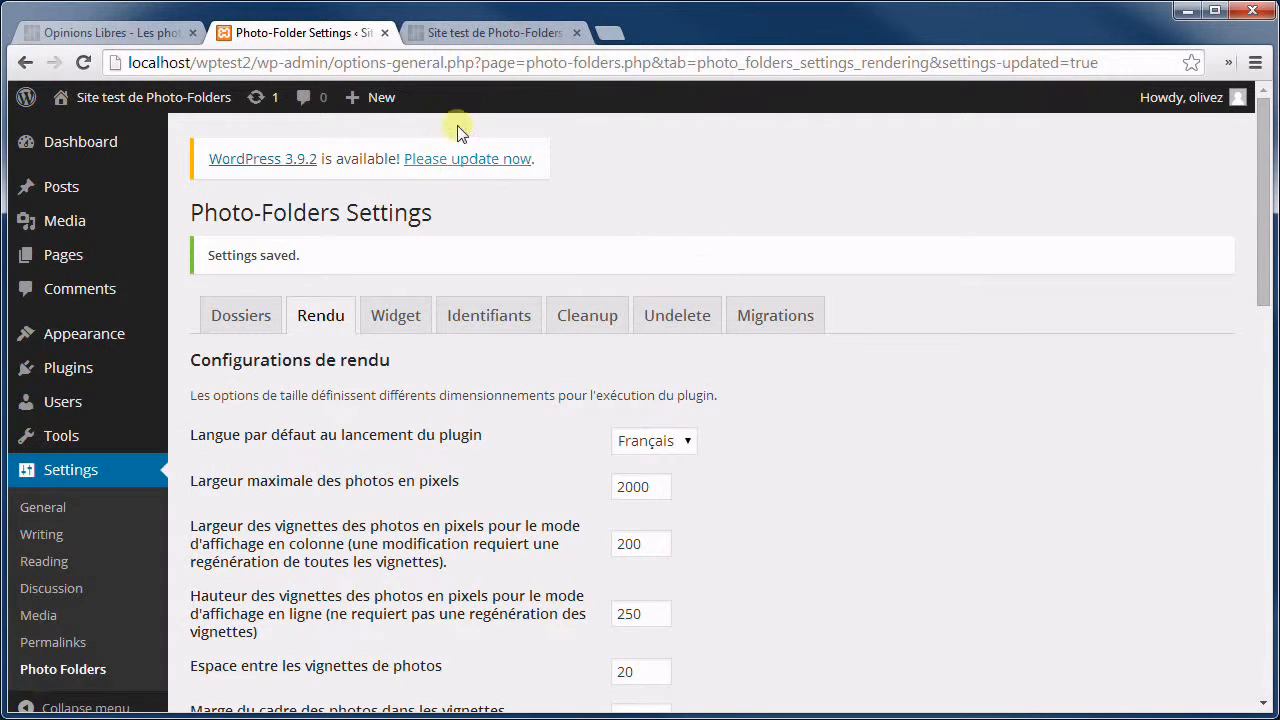
pyautogui.click(490, 33)
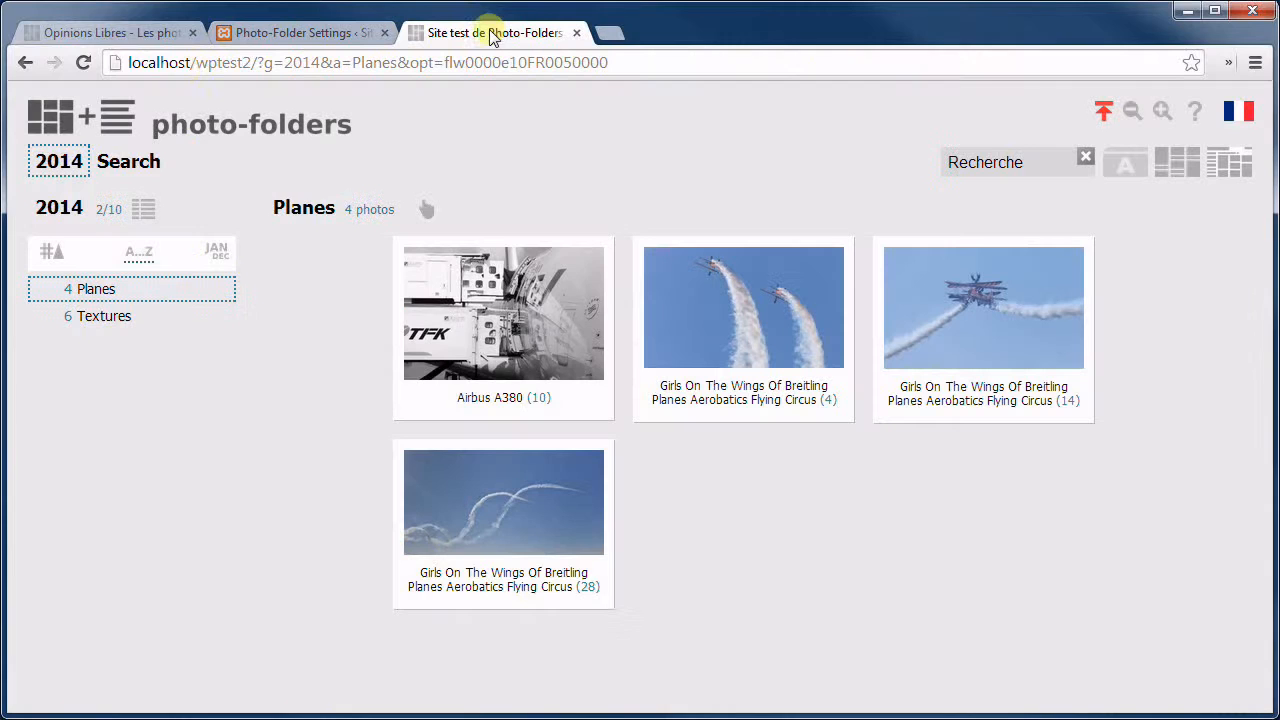
pyautogui.click(83, 62)
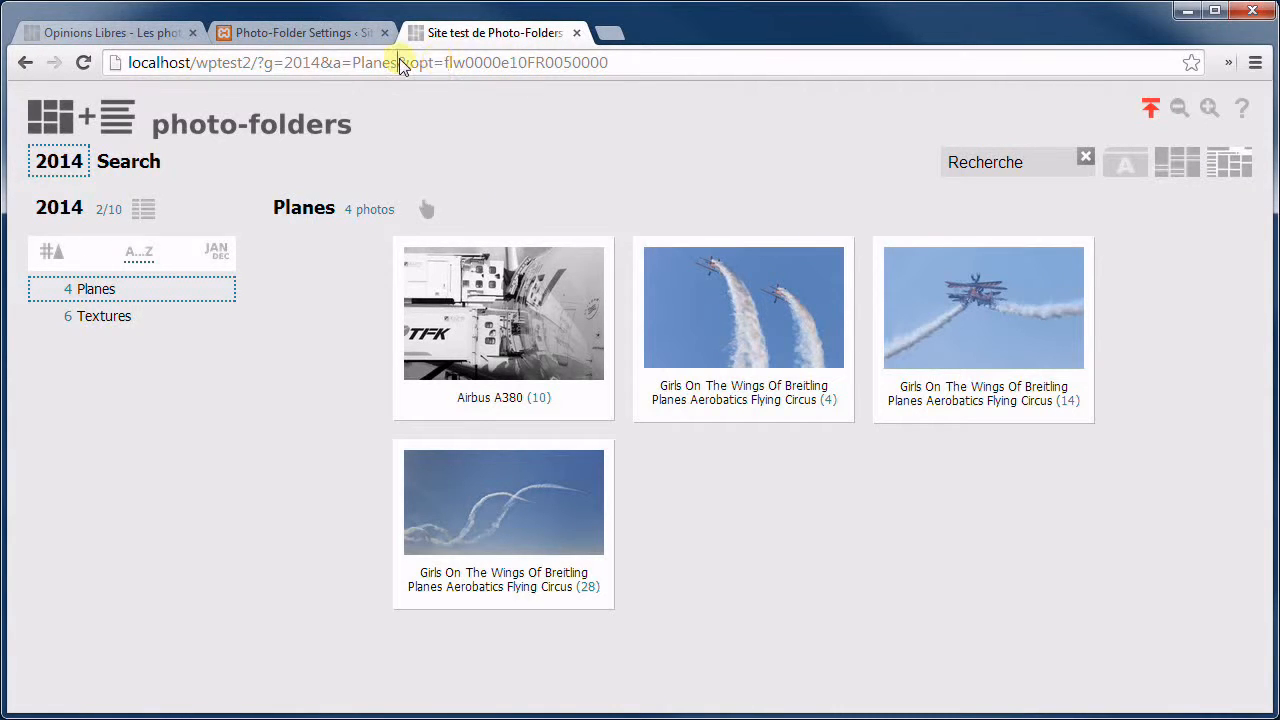
# Inspect the &opt= parameter and the FR language code in the gallery URL.
pyautogui.moveTo(398, 62); pyautogui.dragTo(703, 64)
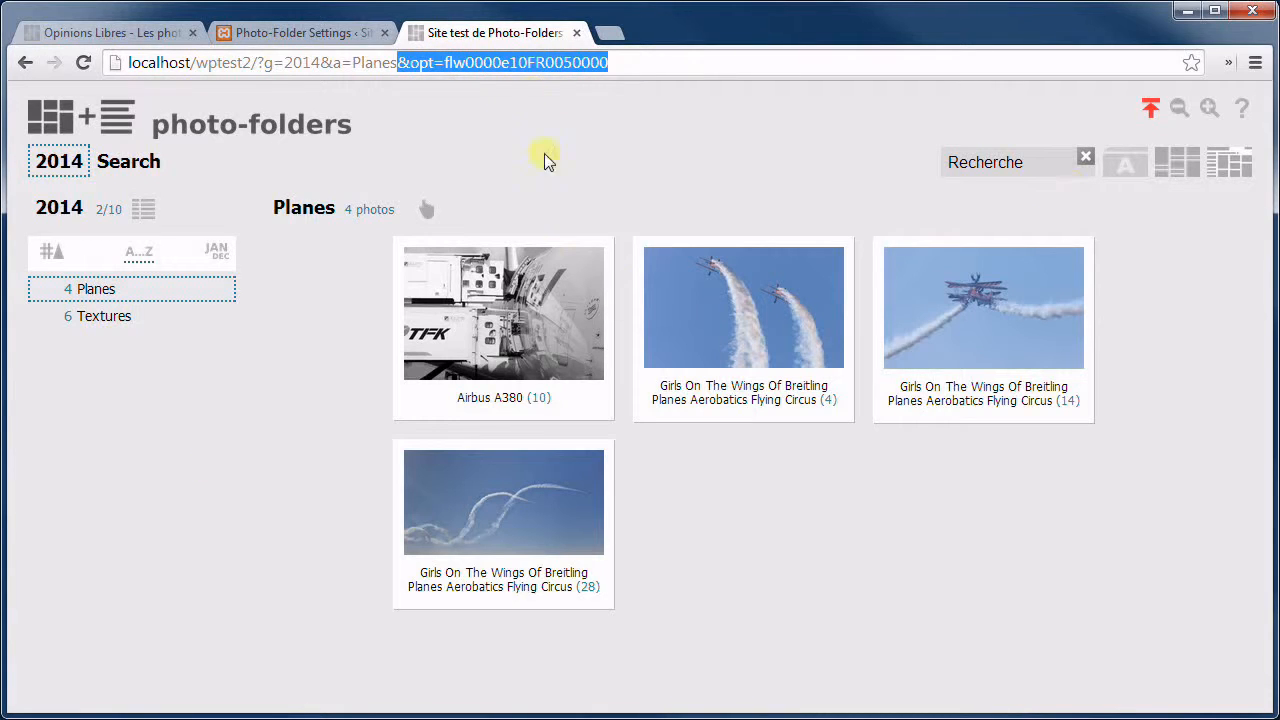
pyautogui.click(529, 63)
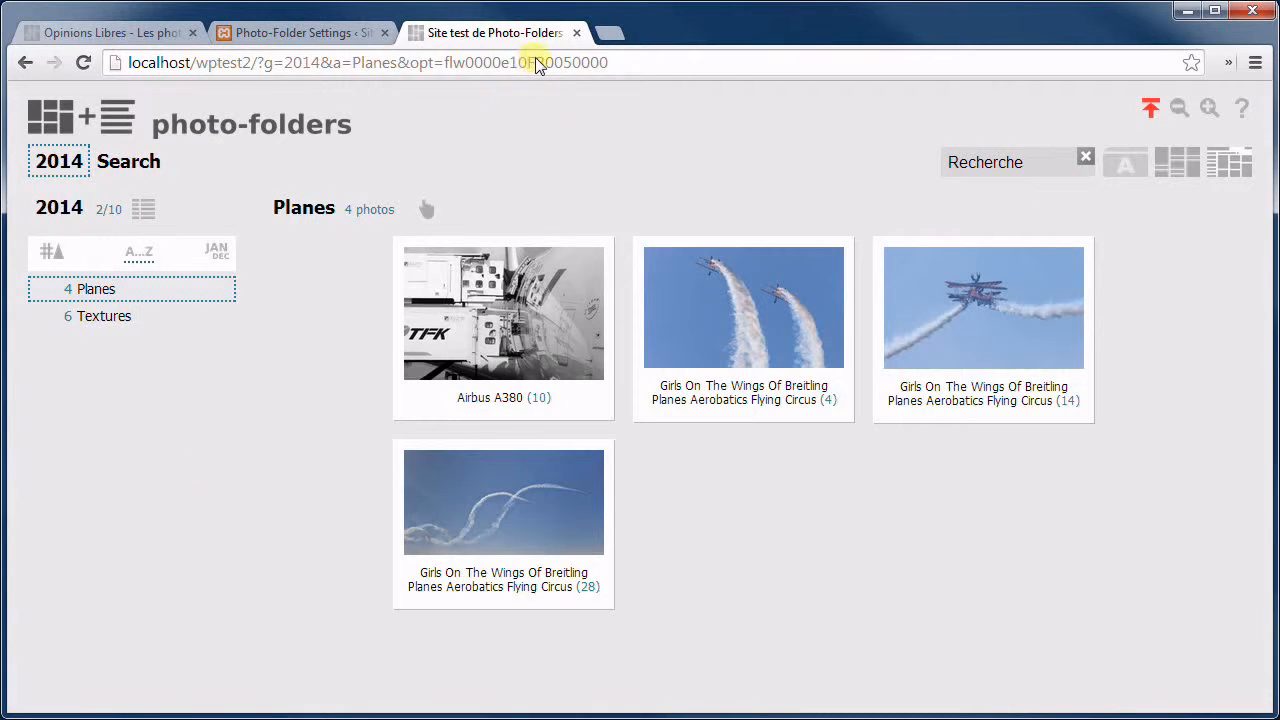
pyautogui.moveTo(528, 63); pyautogui.dragTo(546, 63)
pyautogui.click(303, 33)
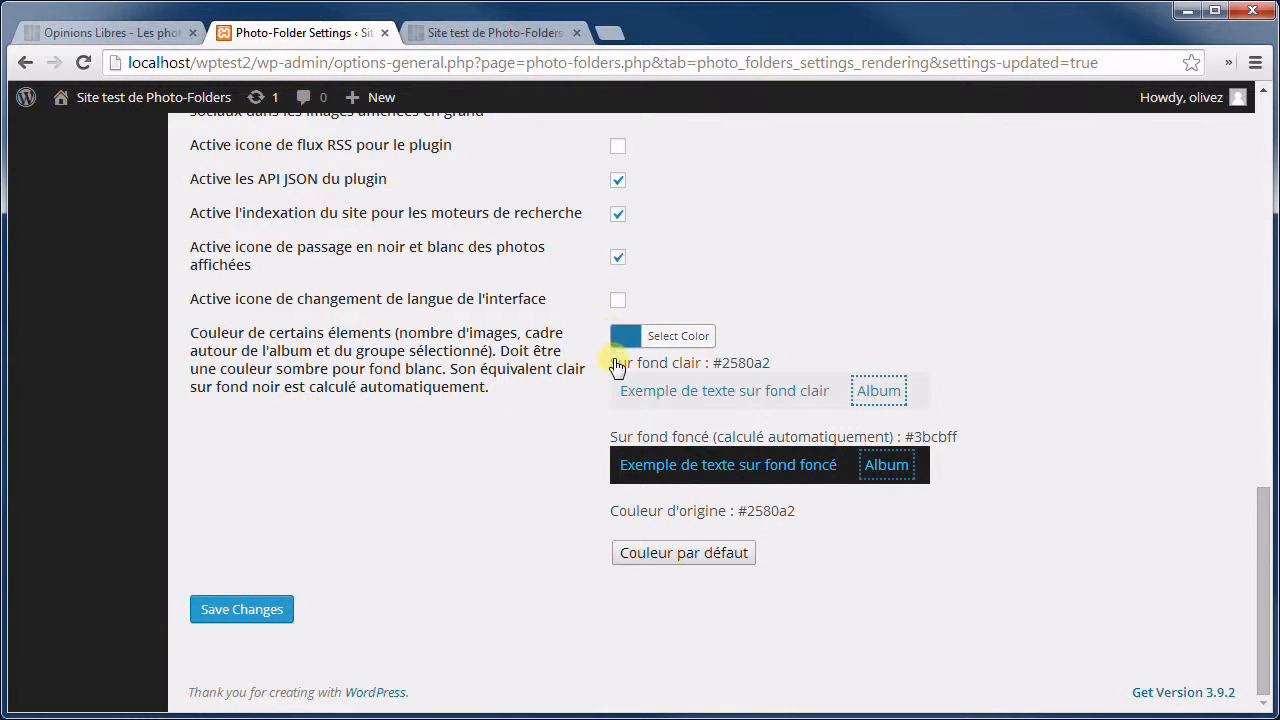
# Show the Planes album's view and sort options and select the Airbus A380, second and biplane photos.
pyautogui.hotkey('ctrl', 'Tab')
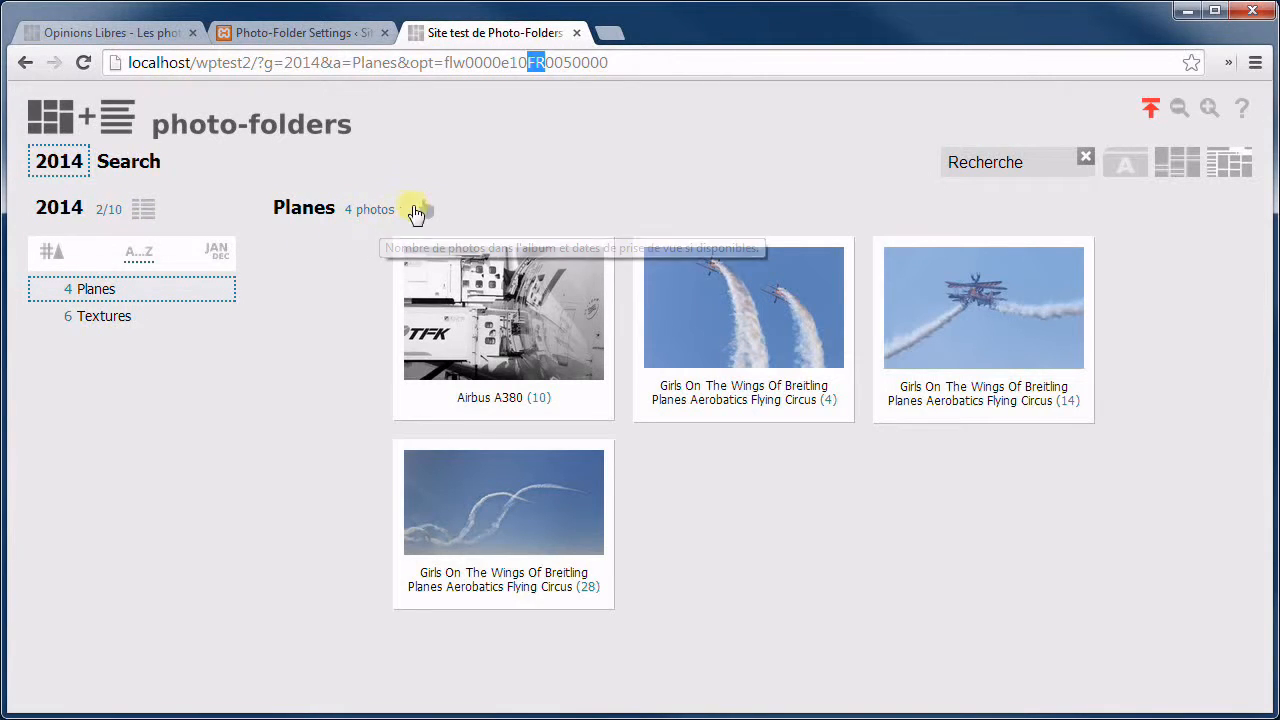
pyautogui.click(418, 211)
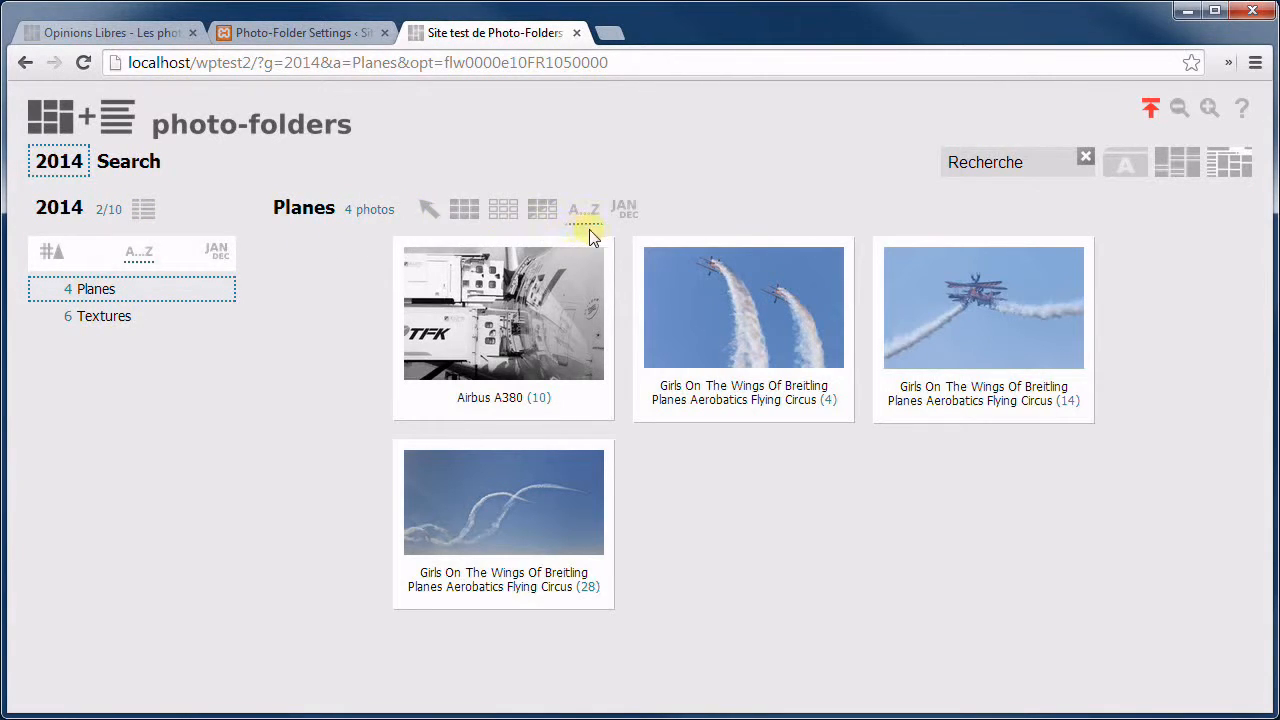
pyautogui.click(515, 302)
pyautogui.click(700, 302)
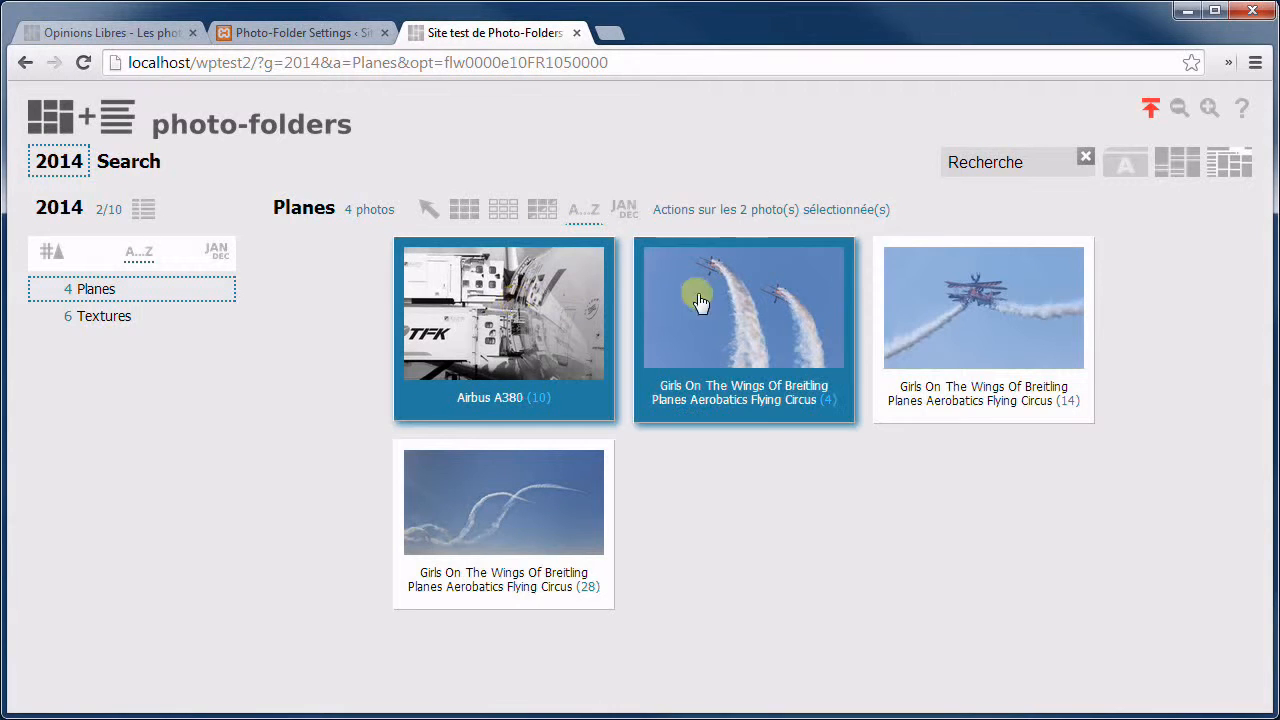
pyautogui.click(908, 307)
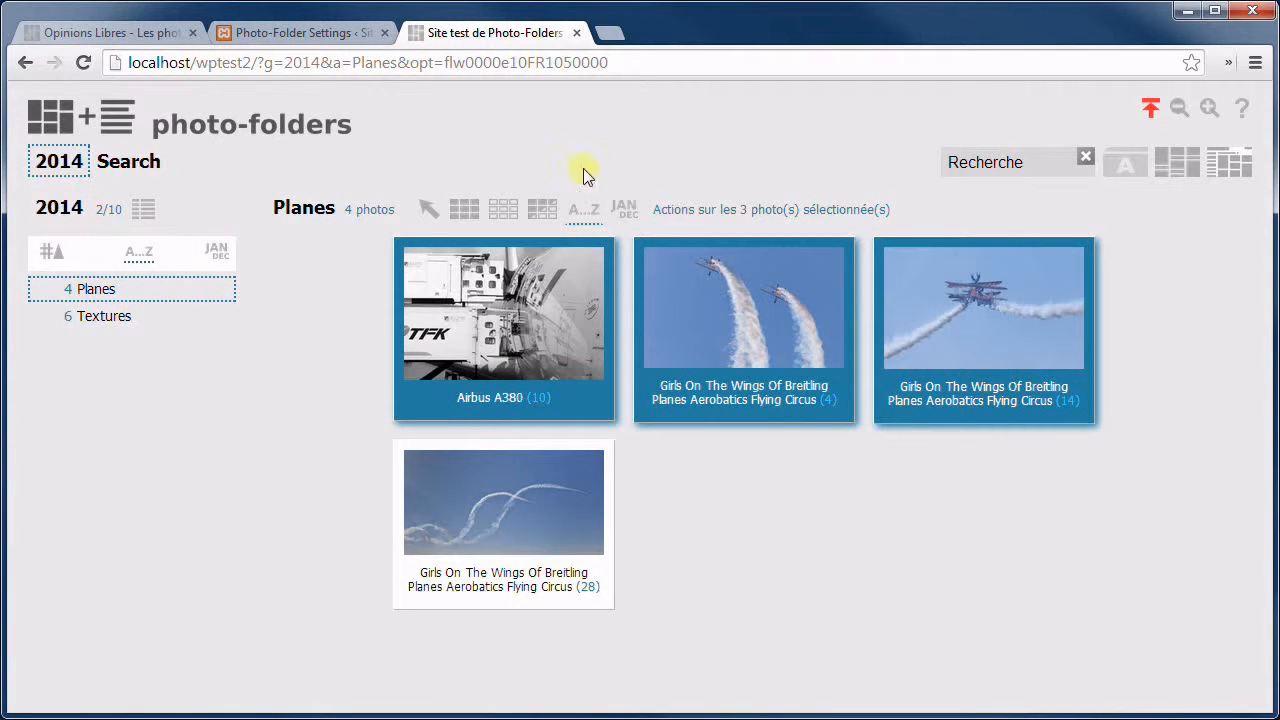
pyautogui.click(308, 32)
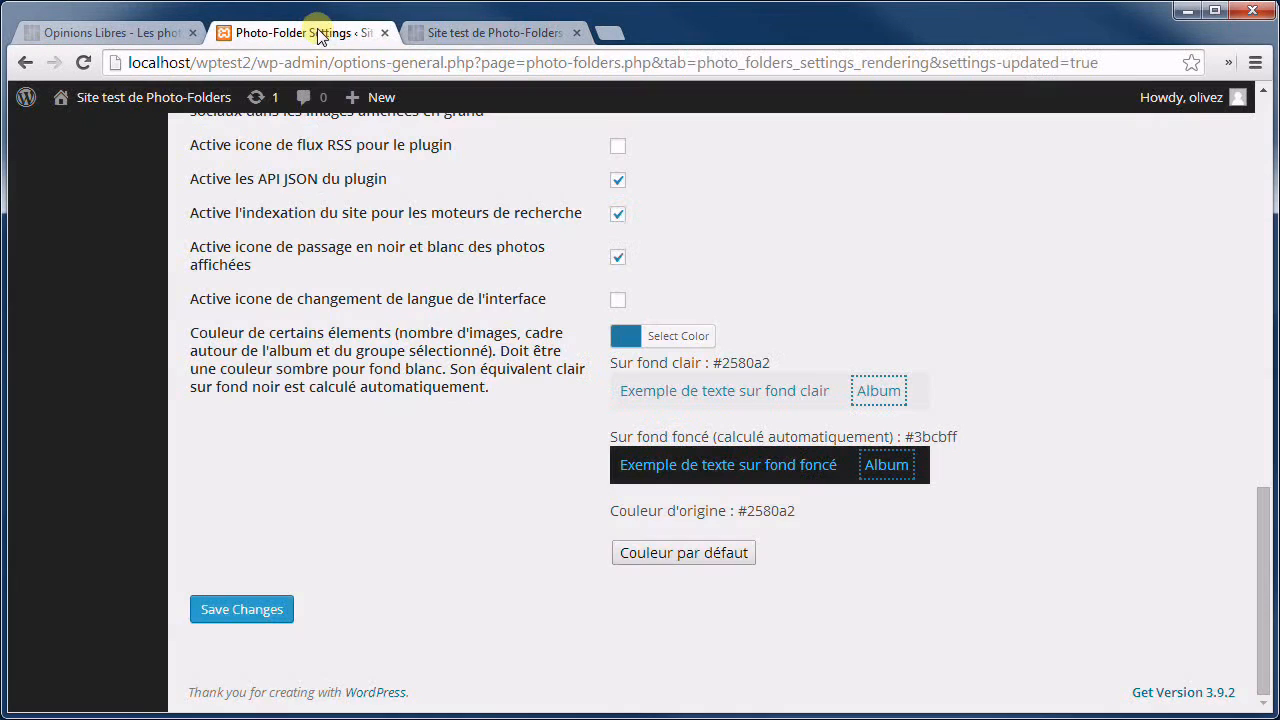
# Change the accent colour from #2580a2 to green #6baa27 and save it.
pyautogui.click(623, 340)
pyautogui.click(666, 431)
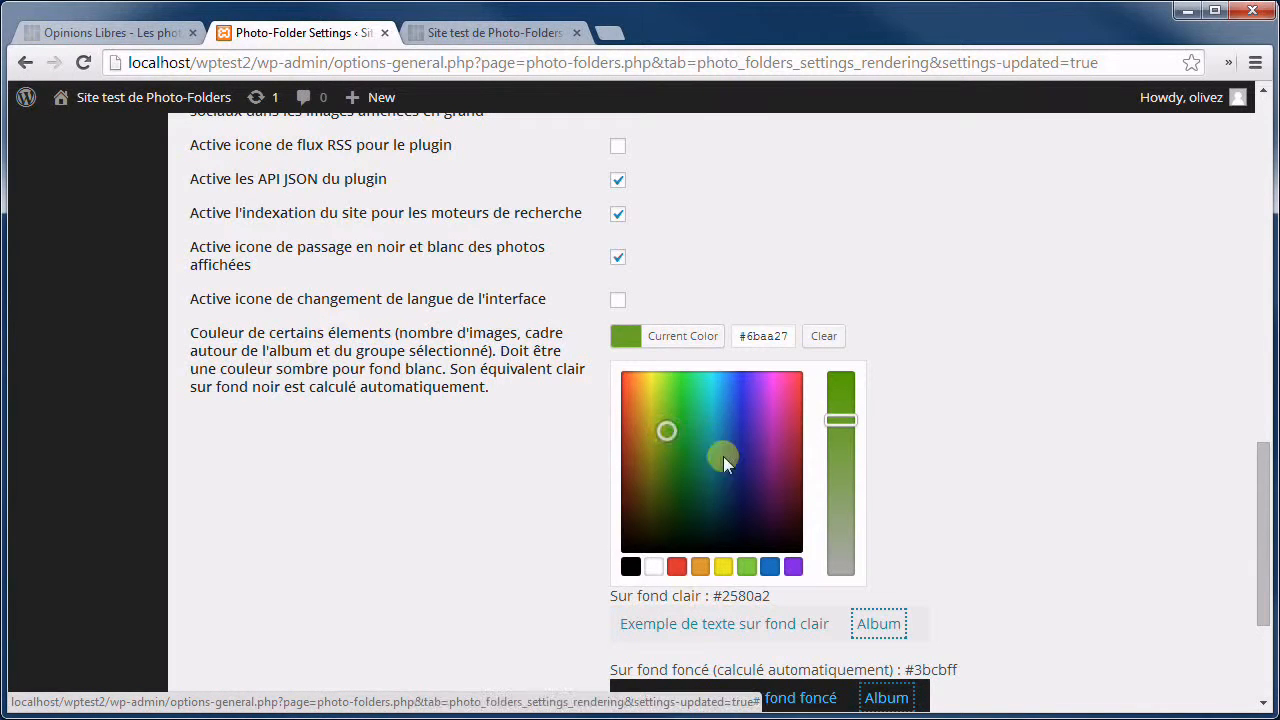
pyautogui.scroll(-2, 996, 505)
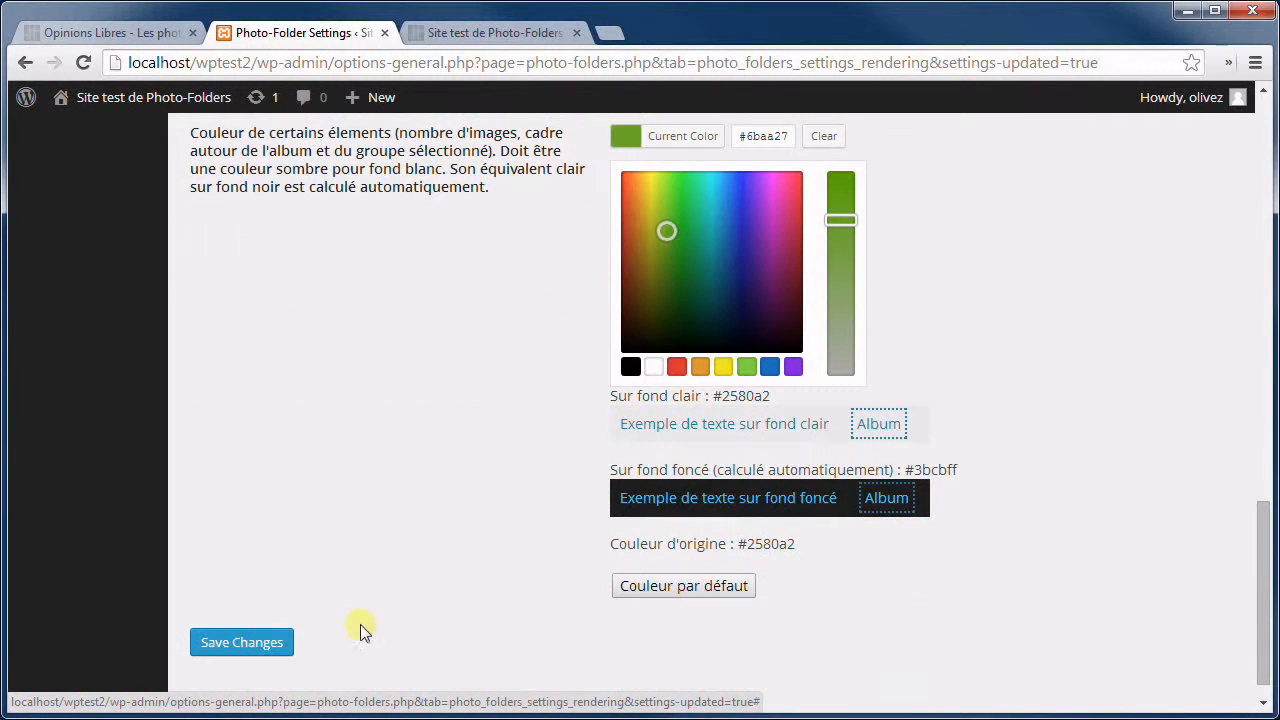
pyautogui.click(240, 643)
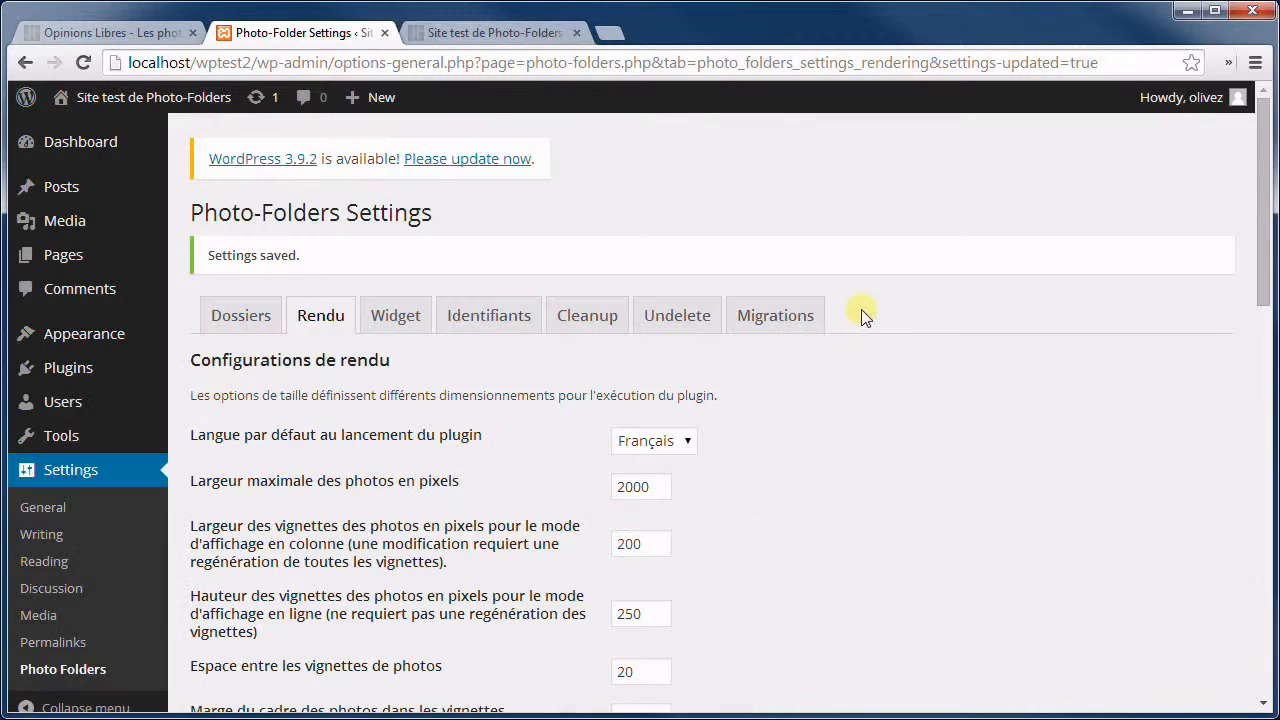
pyautogui.scroll(-4, 850, 380)
pyautogui.scroll(-7, 810, 337)
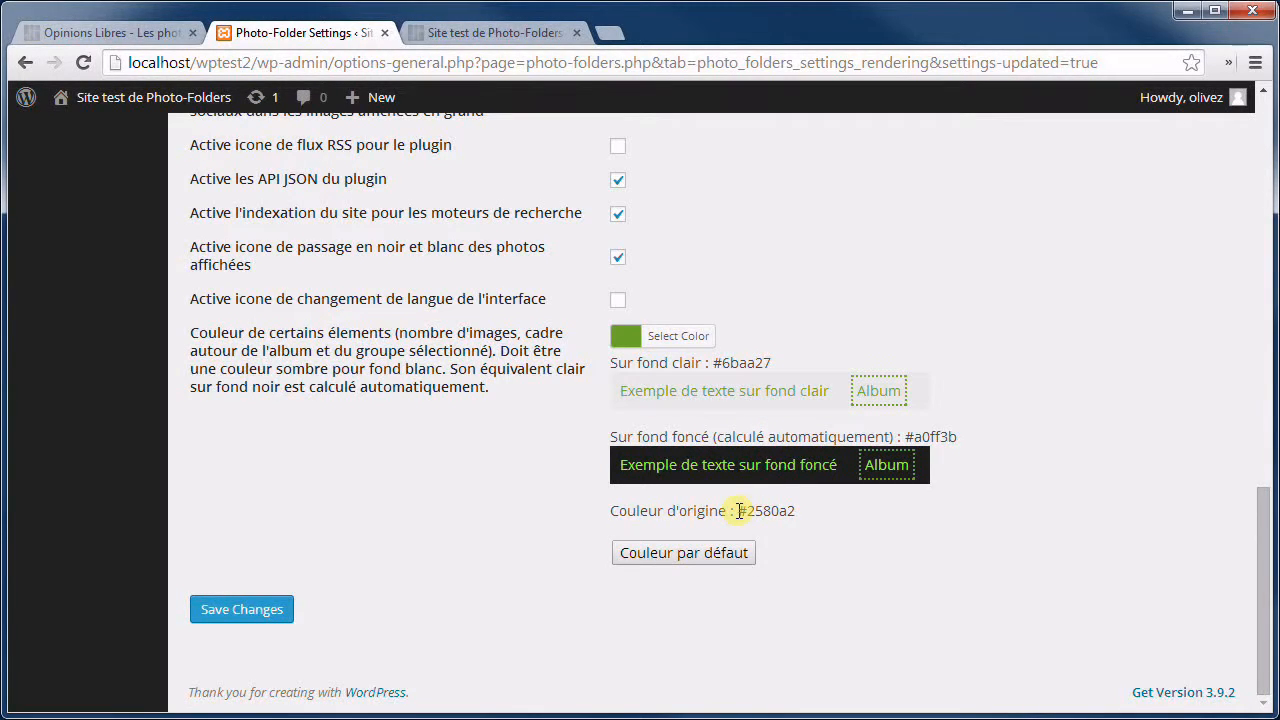
pyautogui.moveTo(739, 511); pyautogui.dragTo(797, 511)
# Reload the test gallery and select four Planes photos to check the green highlights.
pyautogui.click(482, 33)
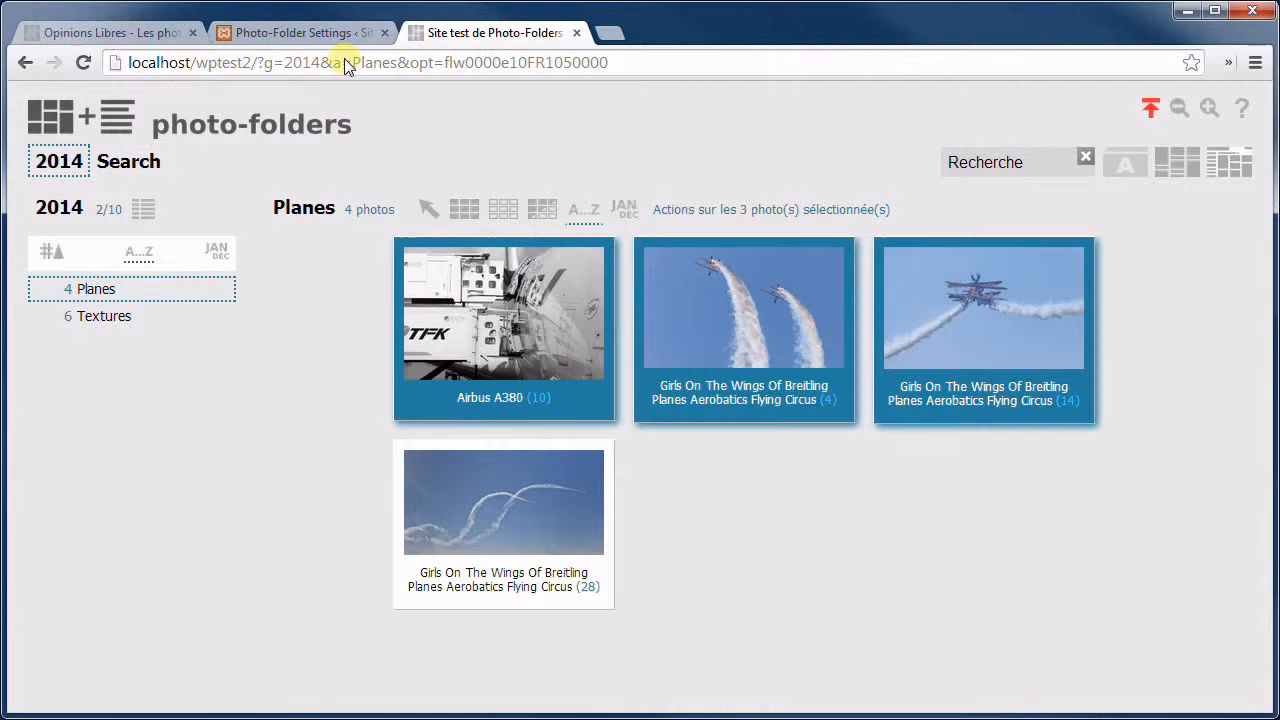
pyautogui.click(85, 63)
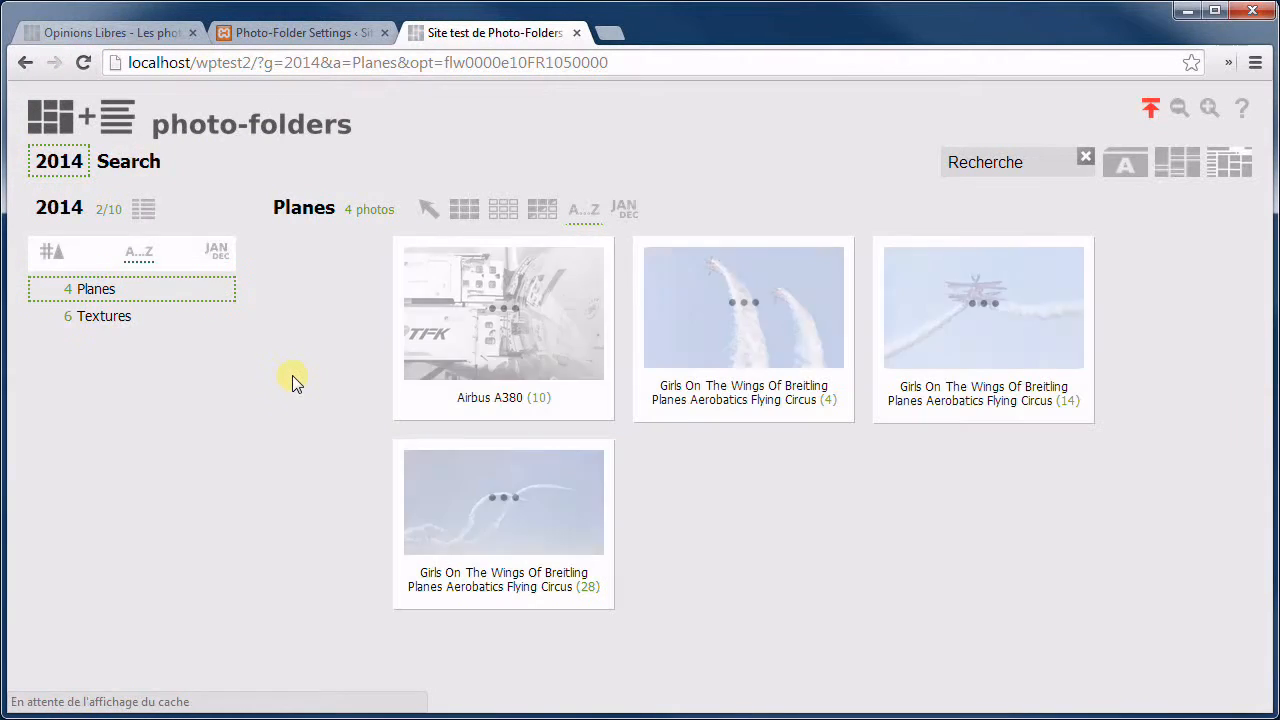
pyautogui.click(505, 315)
pyautogui.click(748, 324)
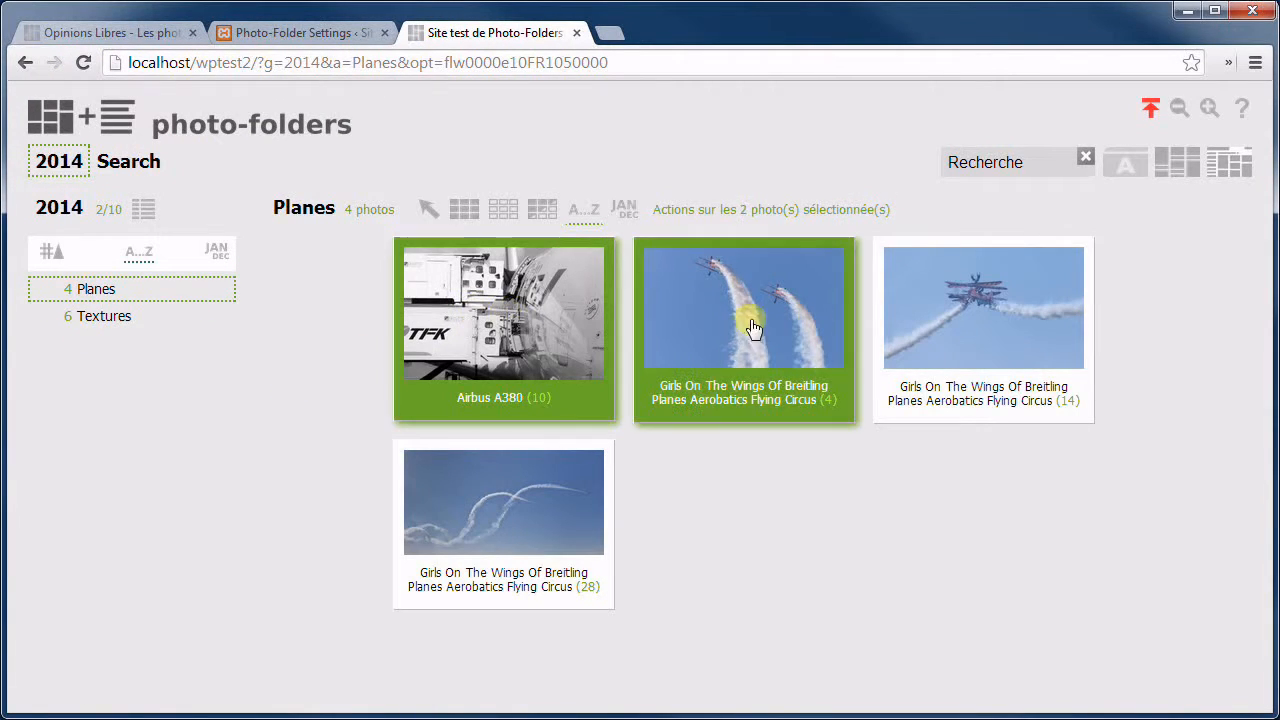
pyautogui.click(957, 322)
pyautogui.click(540, 495)
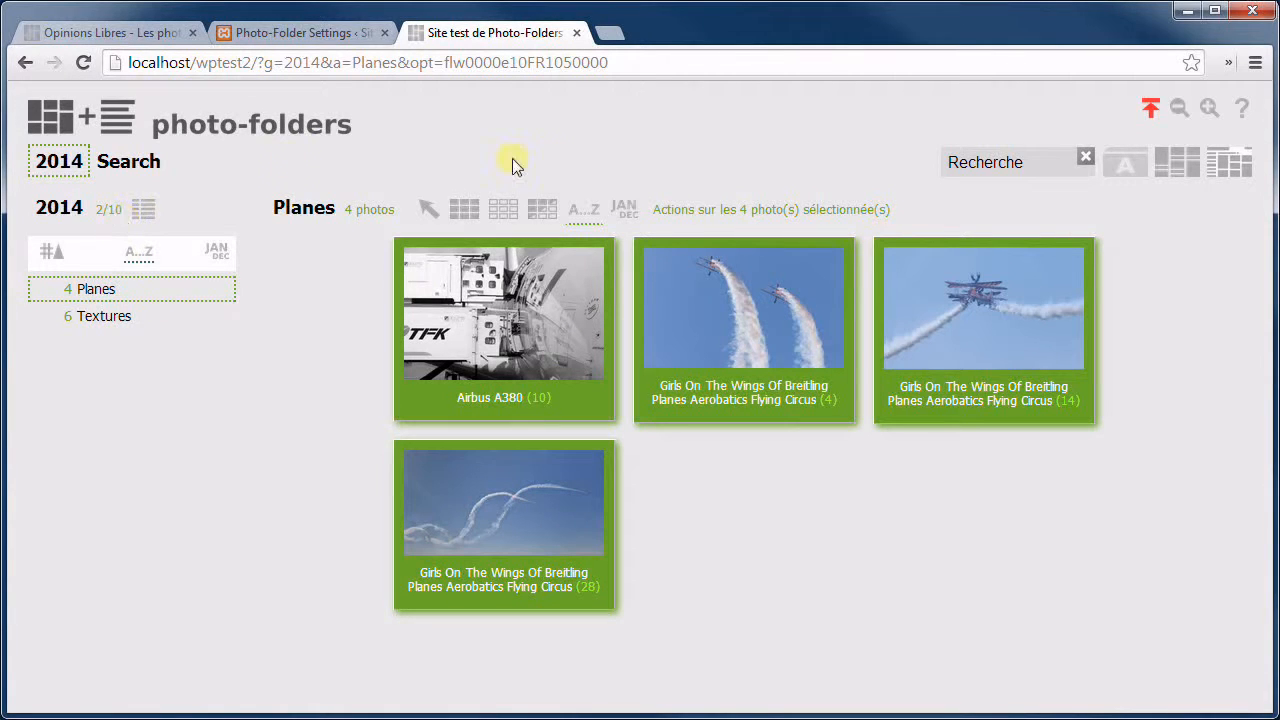
pyautogui.click(330, 30)
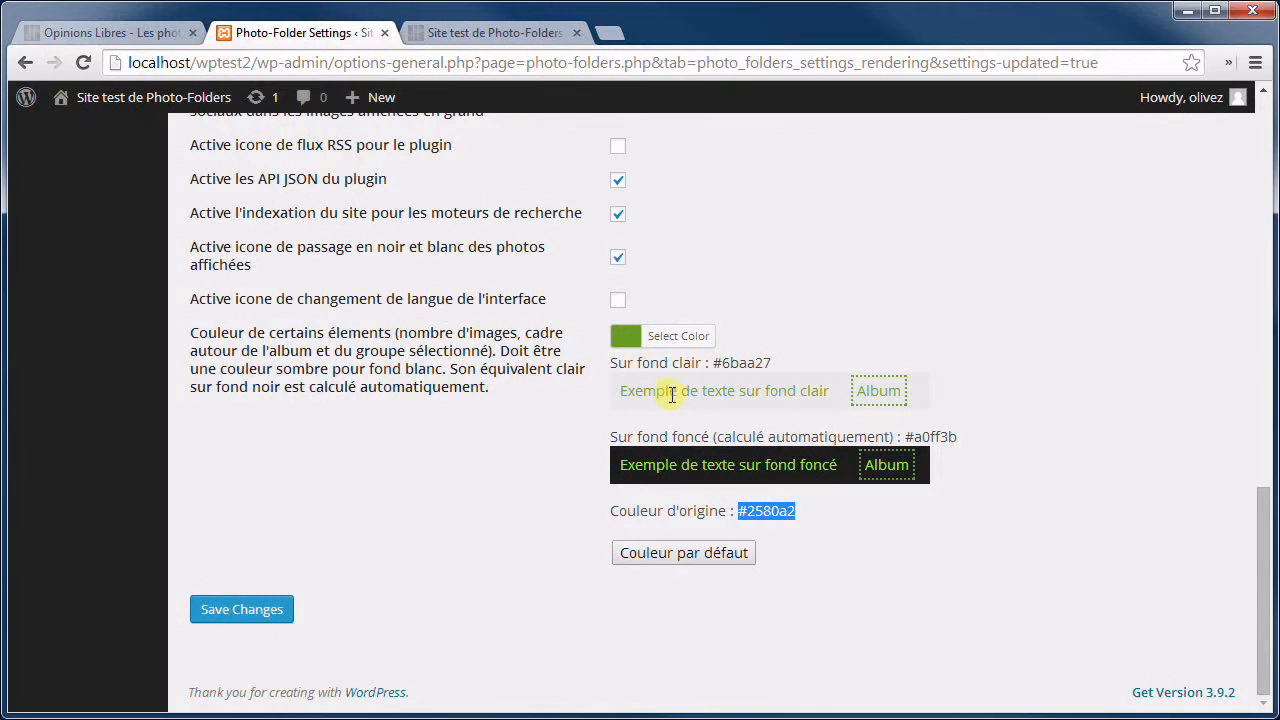
# Set the accent colour to red #dd1f1f and save it.
pyautogui.click(623, 345)
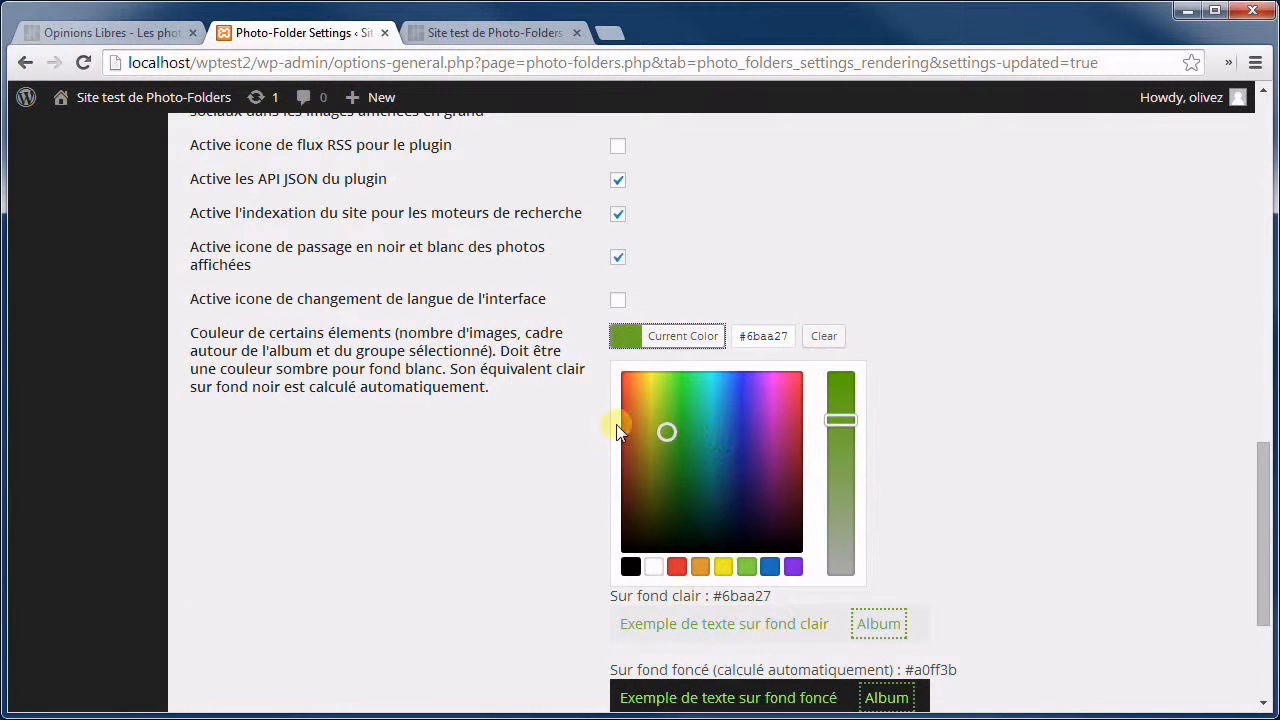
pyautogui.moveTo(619, 423); pyautogui.dragTo(619, 416)
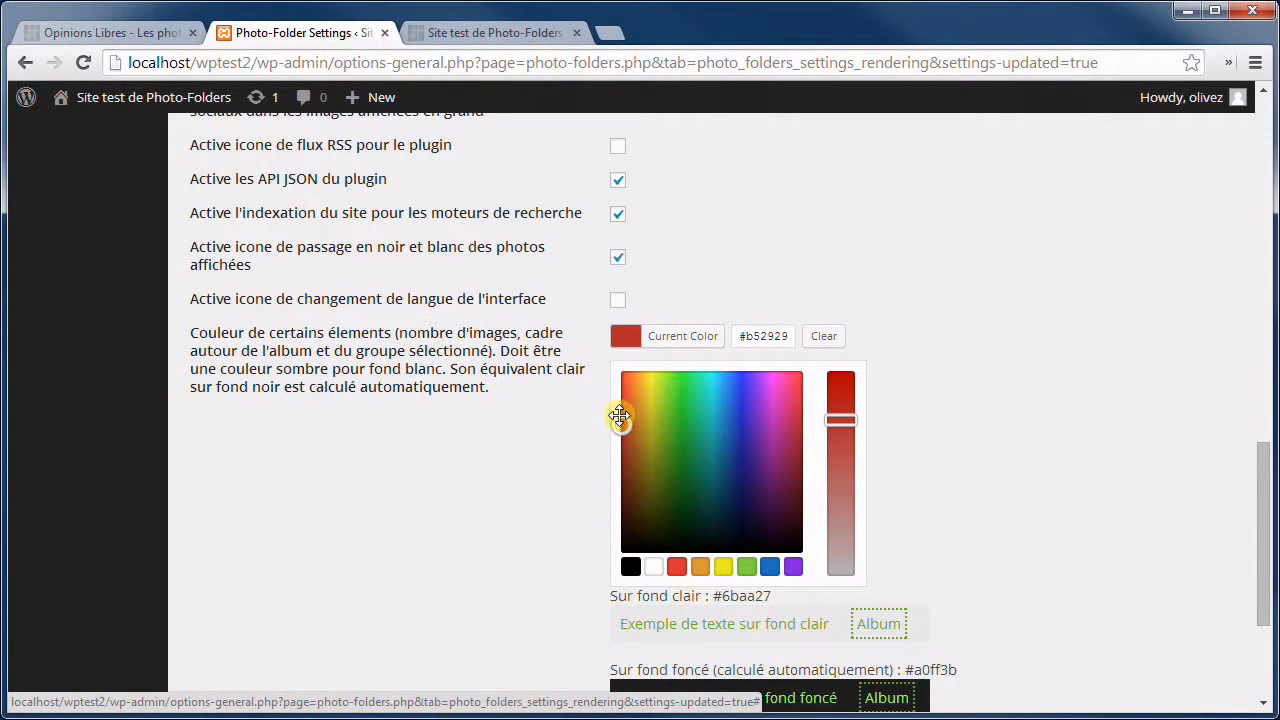
pyautogui.click(677, 566)
pyautogui.moveTo(842, 422); pyautogui.dragTo(844, 403)
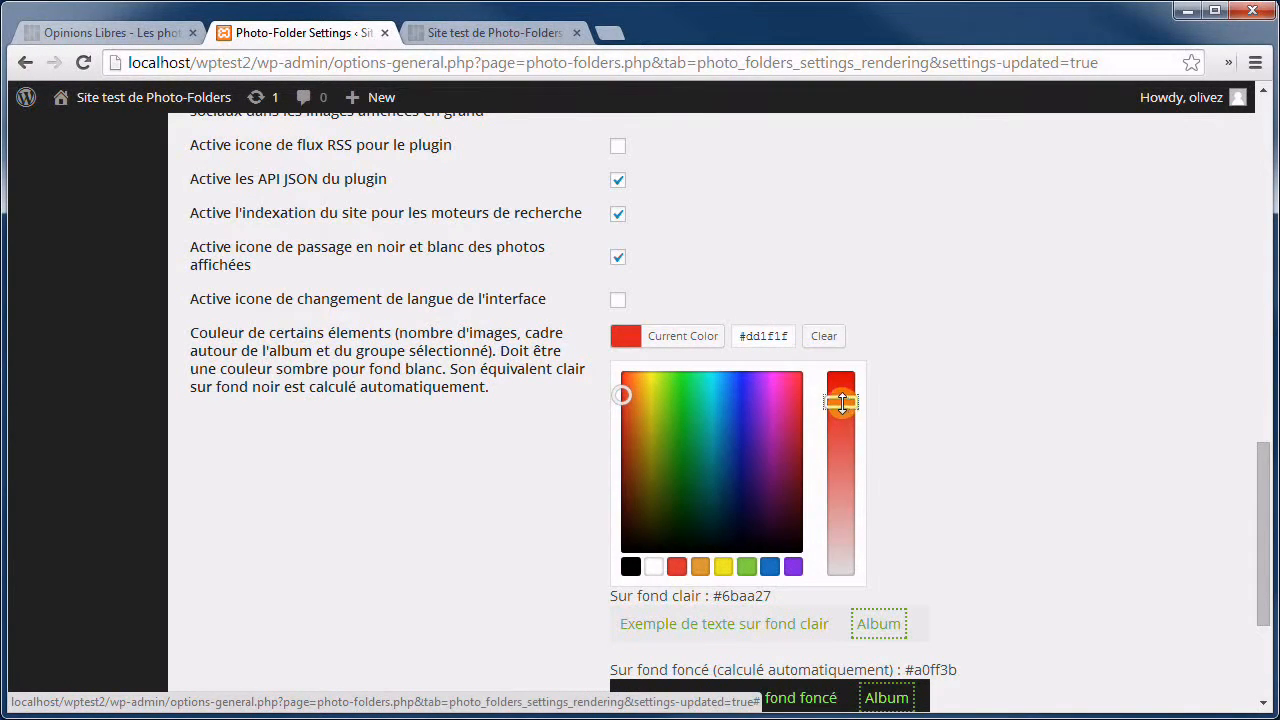
pyautogui.scroll(-3, 866, 566)
pyautogui.click(278, 618)
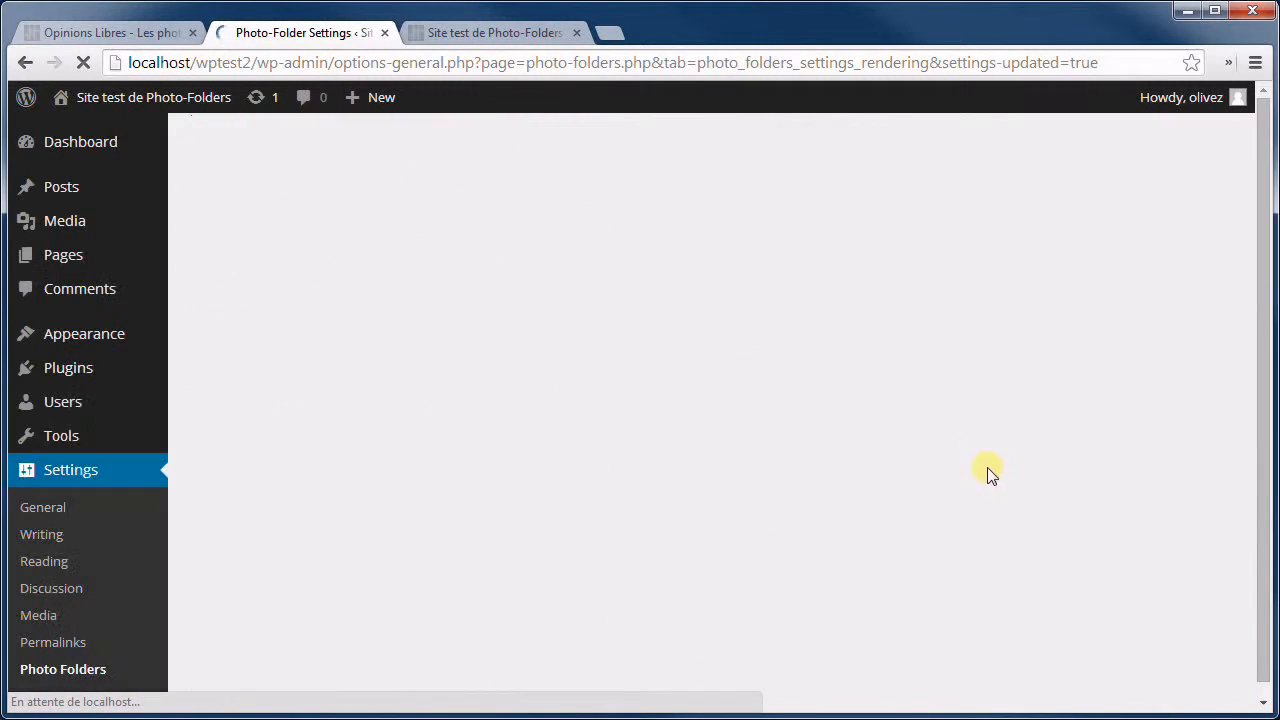
# Reload the test gallery to apply the red colour.
pyautogui.scroll(-10, 908, 437)
pyautogui.scroll(-3, 871, 386)
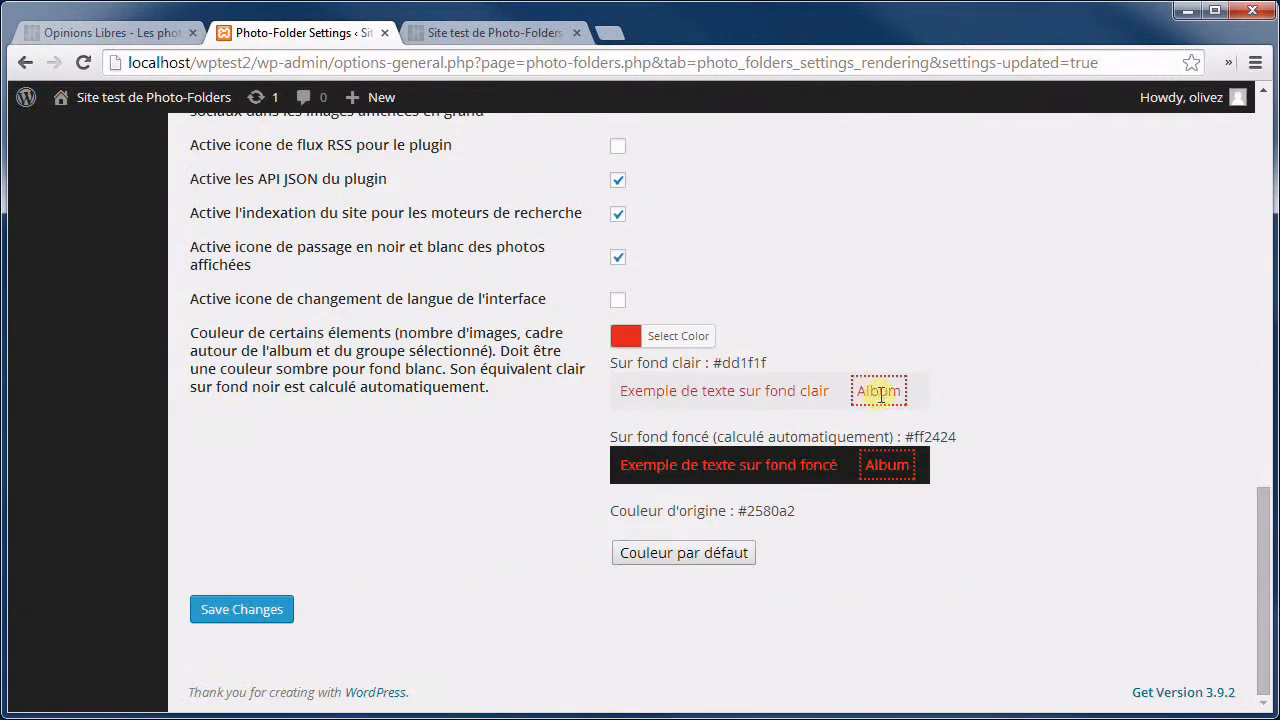
pyautogui.click(497, 32)
pyautogui.click(84, 62)
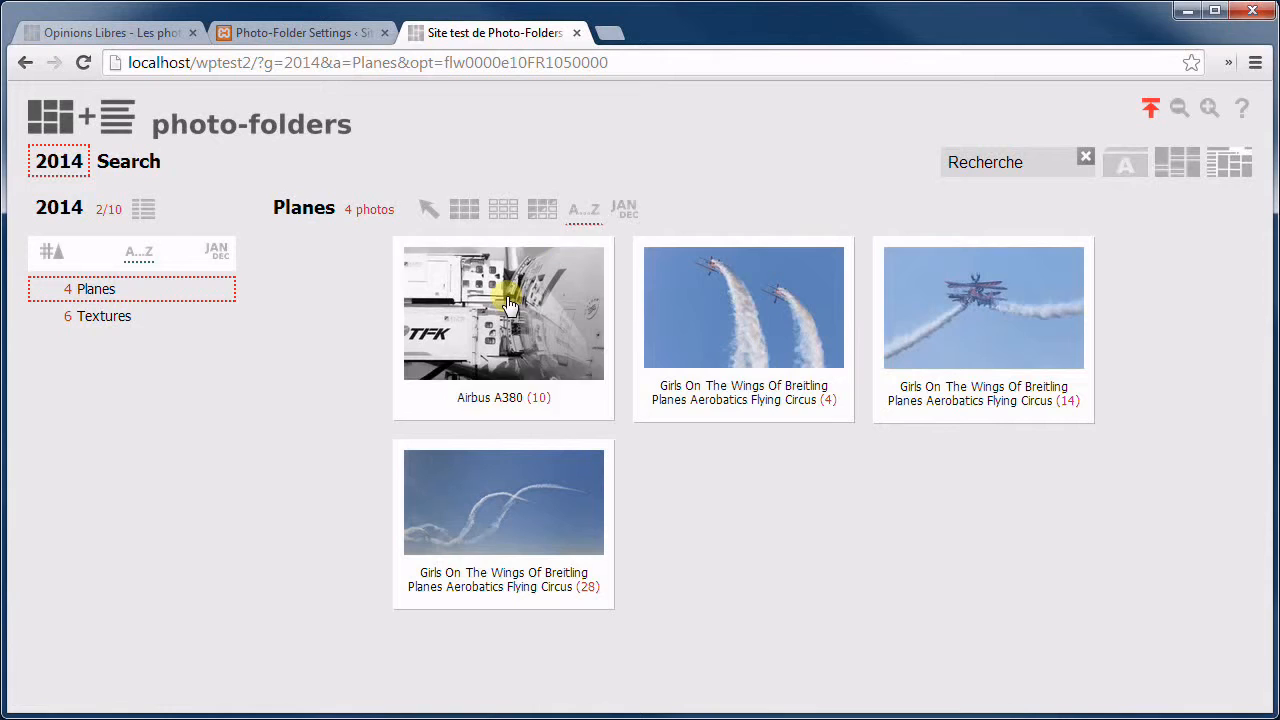
# Select the Airbus A380, second and biplane photos to check the red highlights.
pyautogui.click(510, 305)
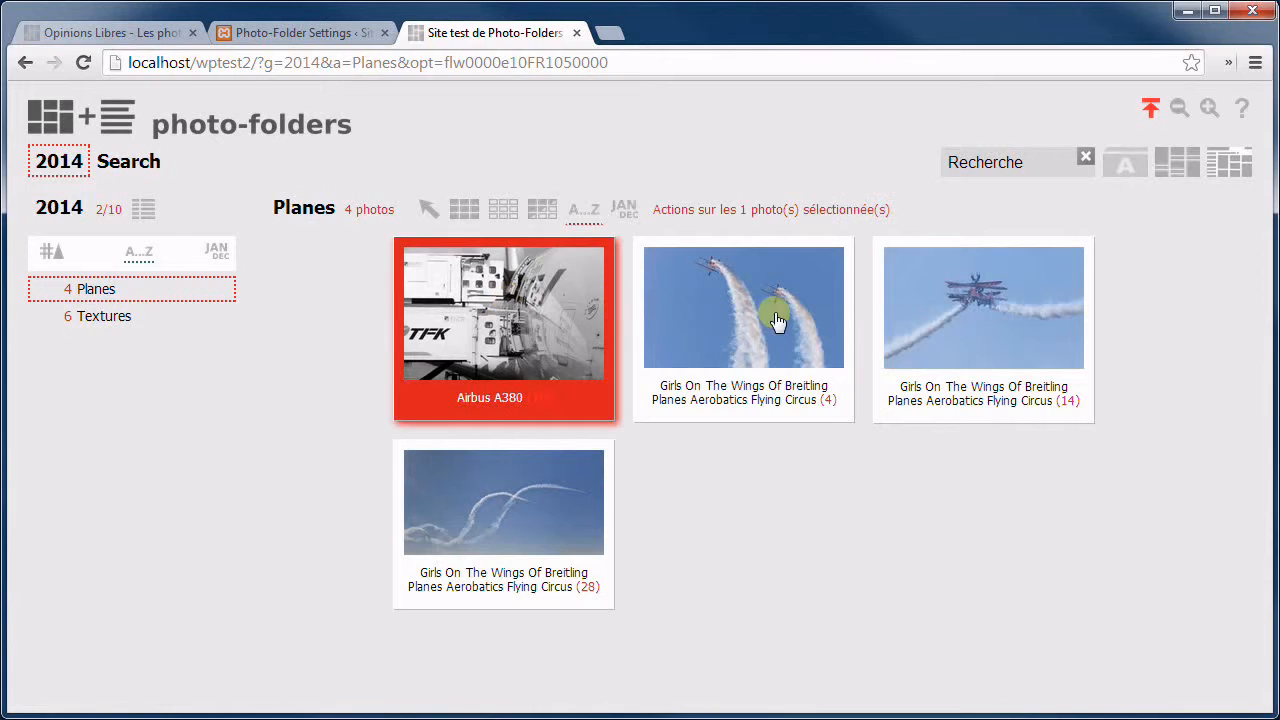
pyautogui.click(772, 312)
pyautogui.click(984, 311)
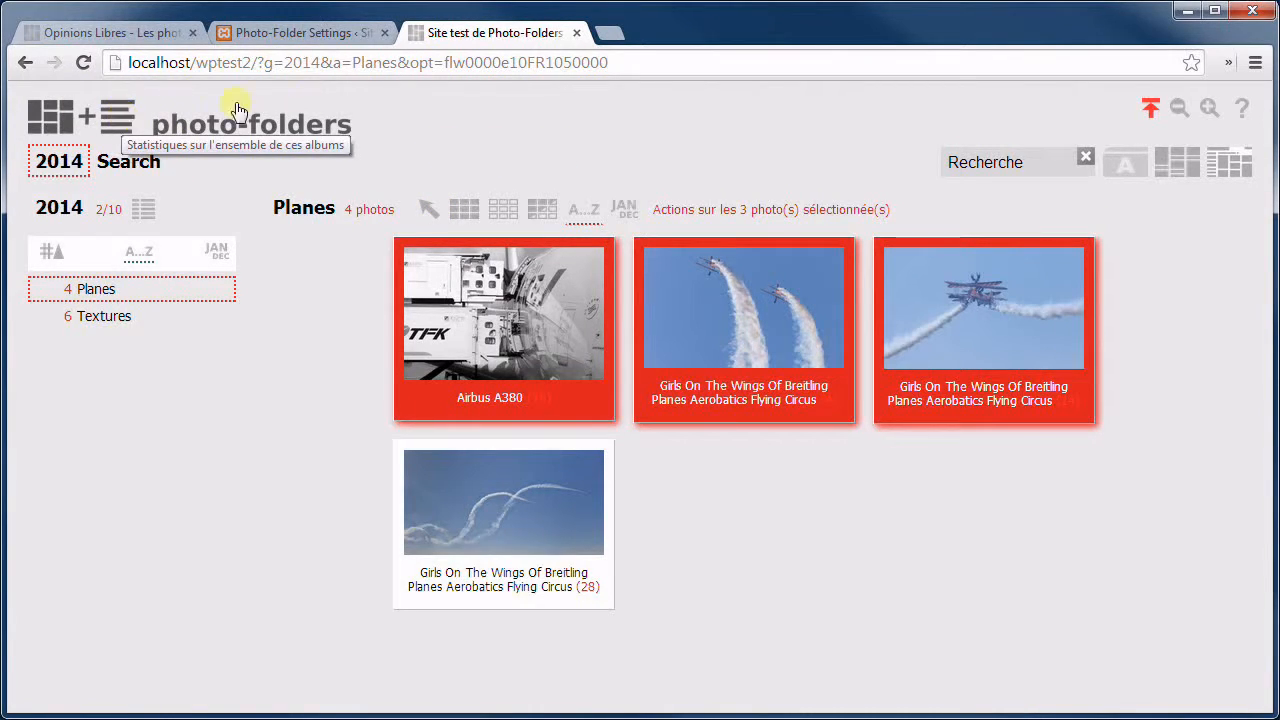
# Switch the Planes album to the Horizontal single-row layout.
pyautogui.click(1183, 172)
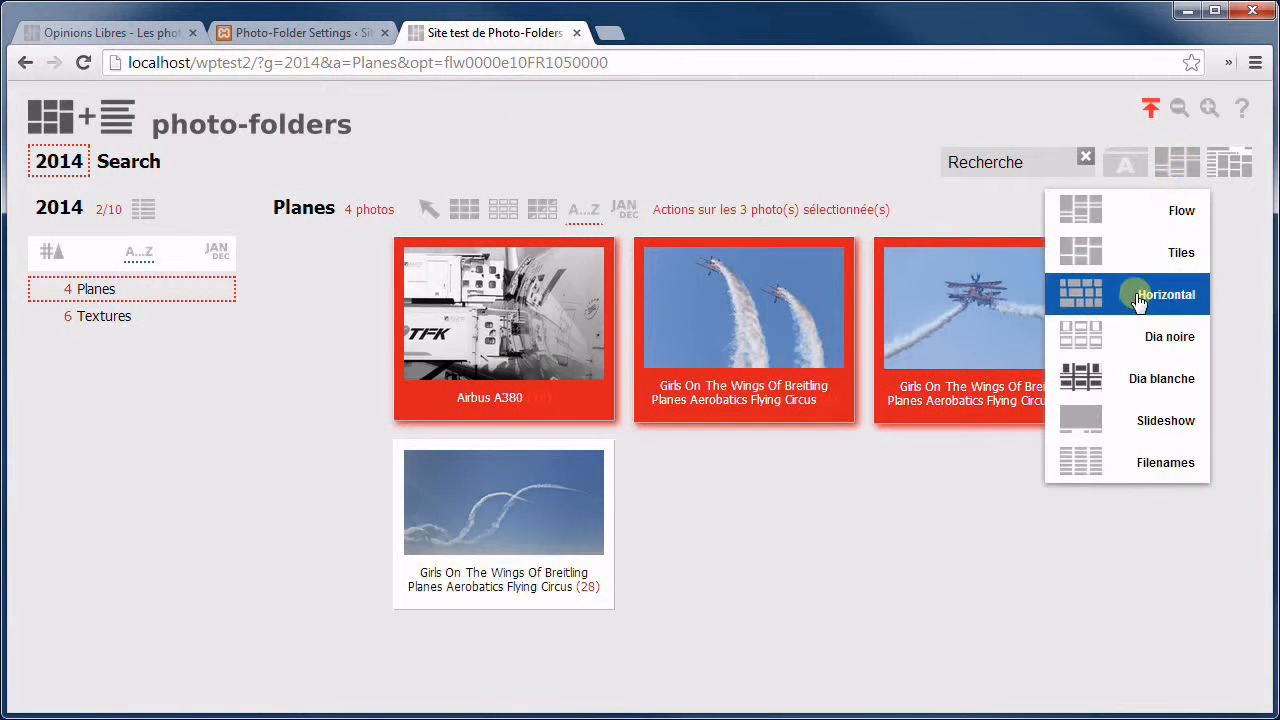
pyautogui.click(1145, 257)
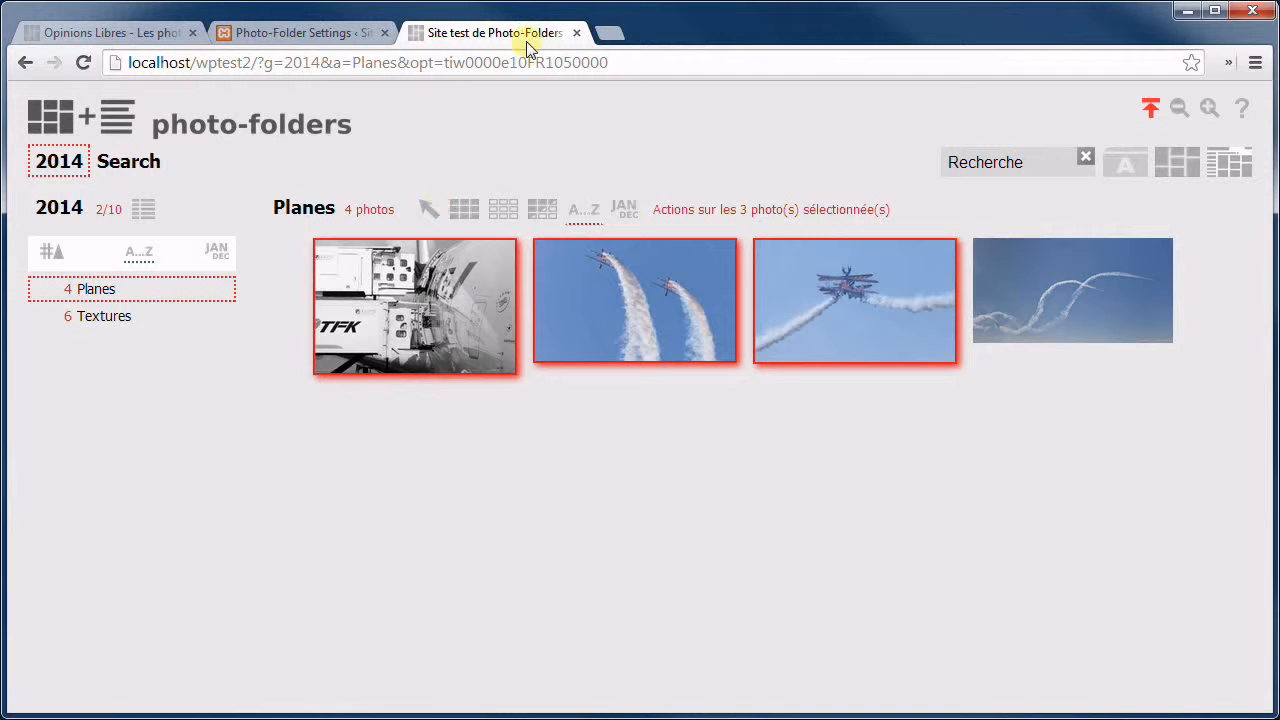
pyautogui.click(296, 38)
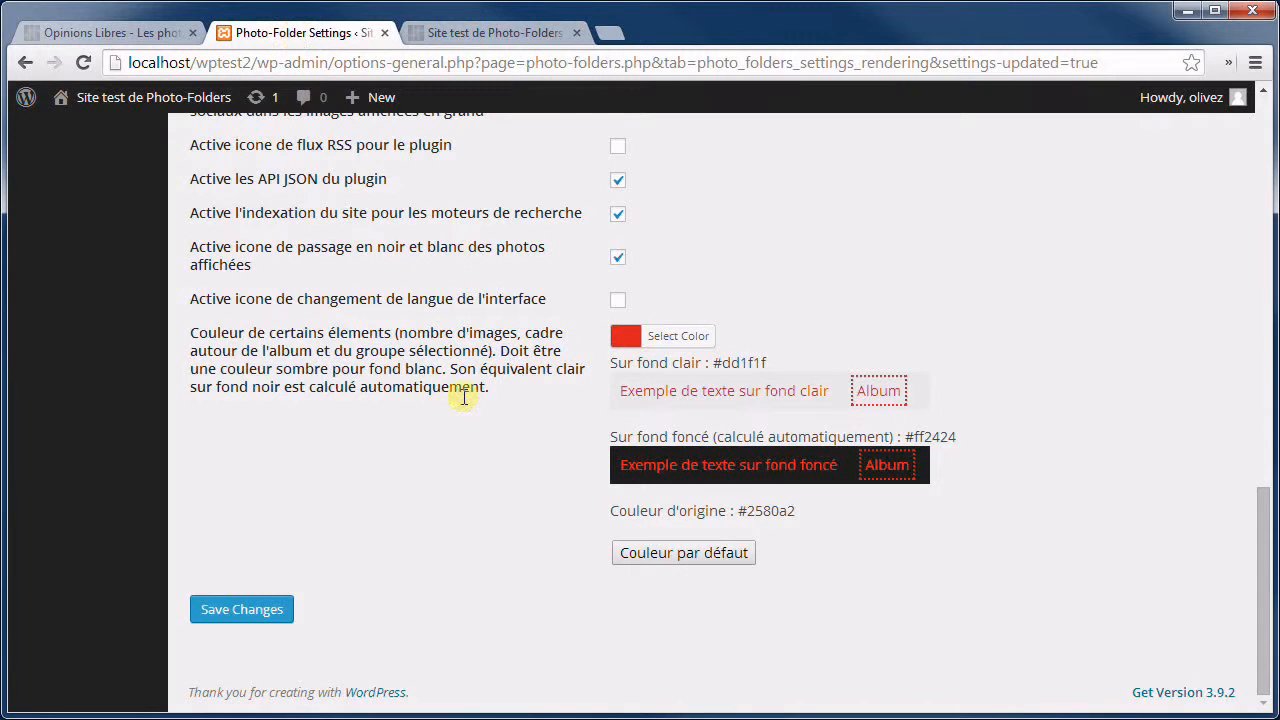
# Restore the plugin's default blue accent colour #2580a2.
pyautogui.click(738, 557)
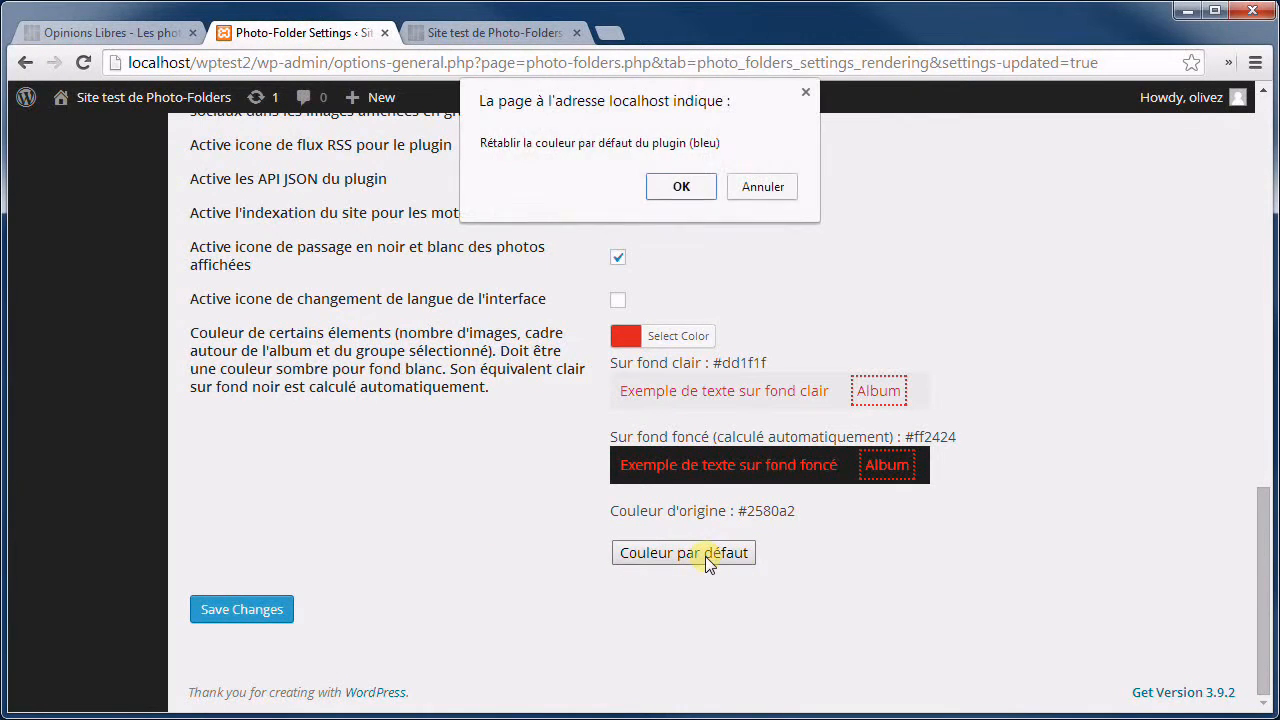
pyautogui.click(682, 188)
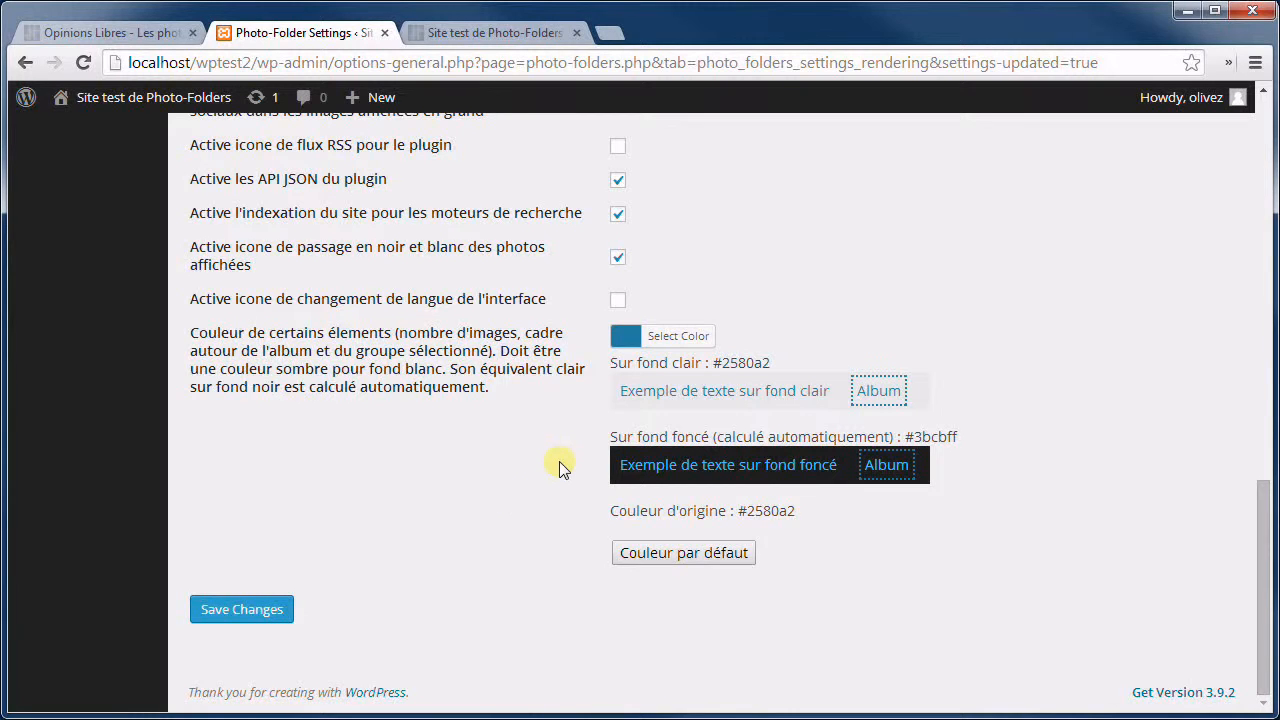
pyautogui.scroll(15, 352, 338)
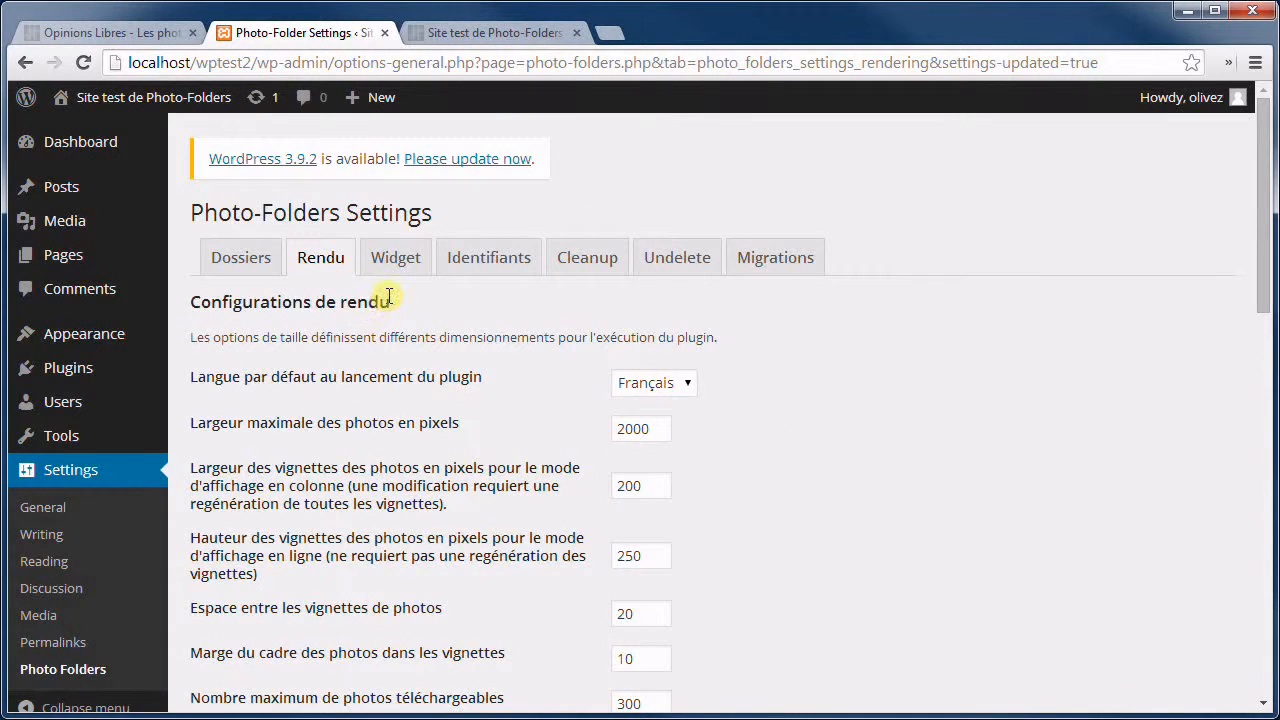
# Review the Widget tab defaults: Widget de navigation, 440-pixel height, 540-pixel width.
pyautogui.click(395, 258)
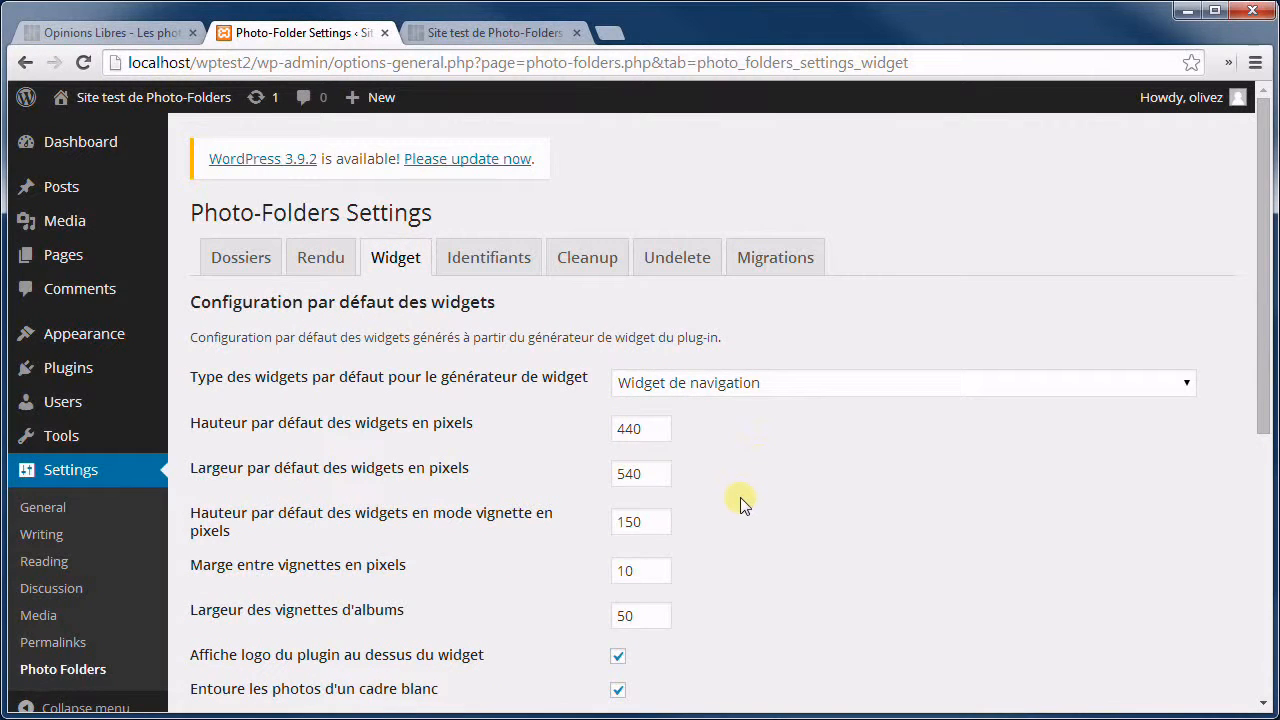
pyautogui.scroll(-5, 722, 512)
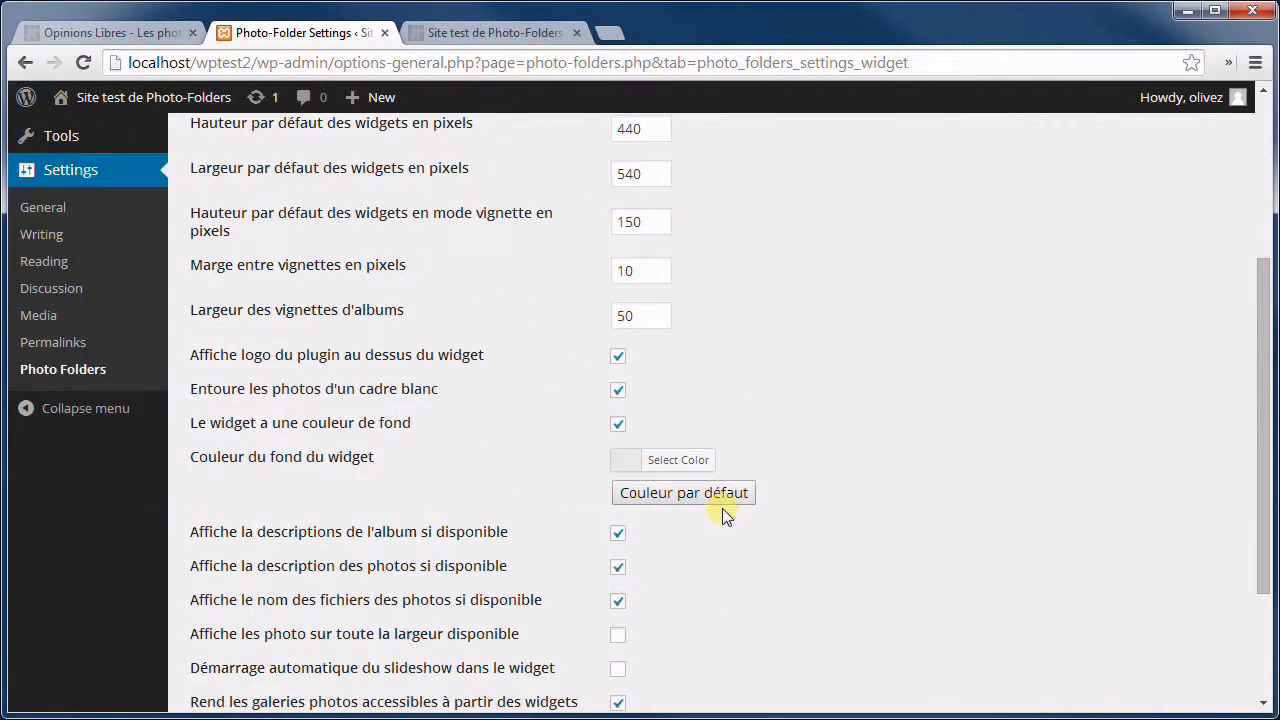
pyautogui.scroll(5, 740, 425)
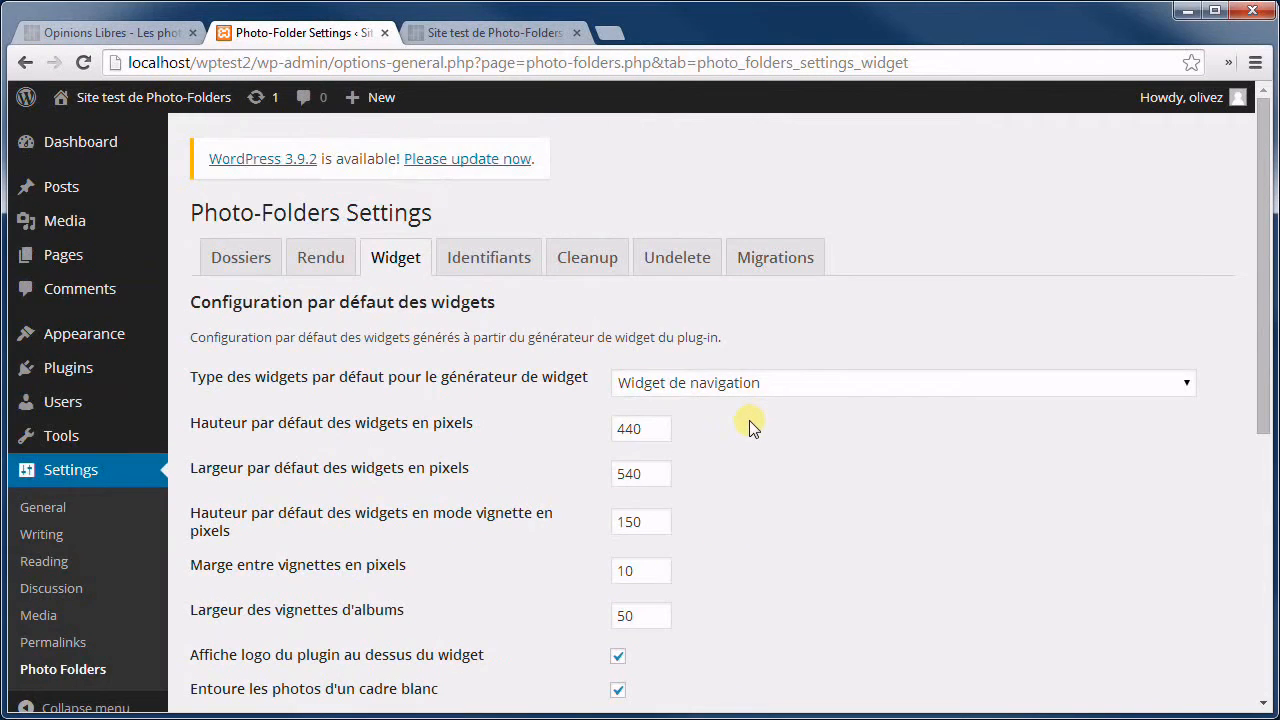
pyautogui.scroll(-1, 744, 407)
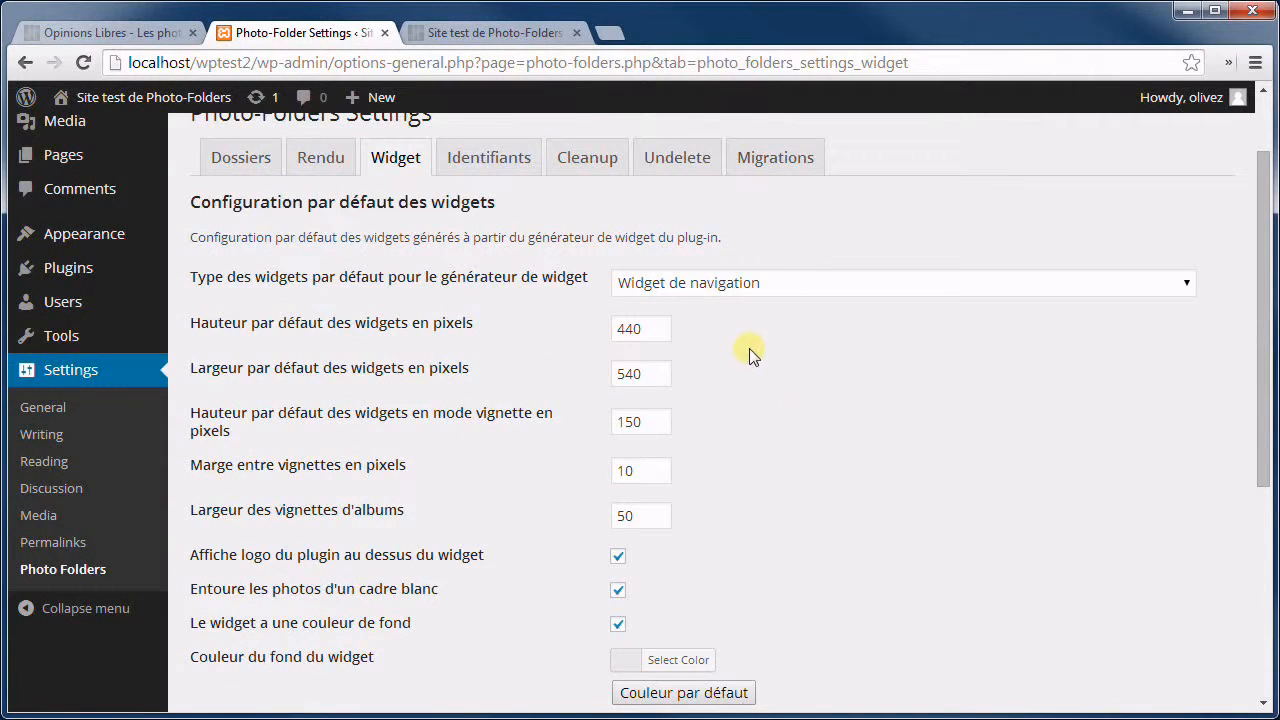
pyautogui.scroll(-4, 752, 355)
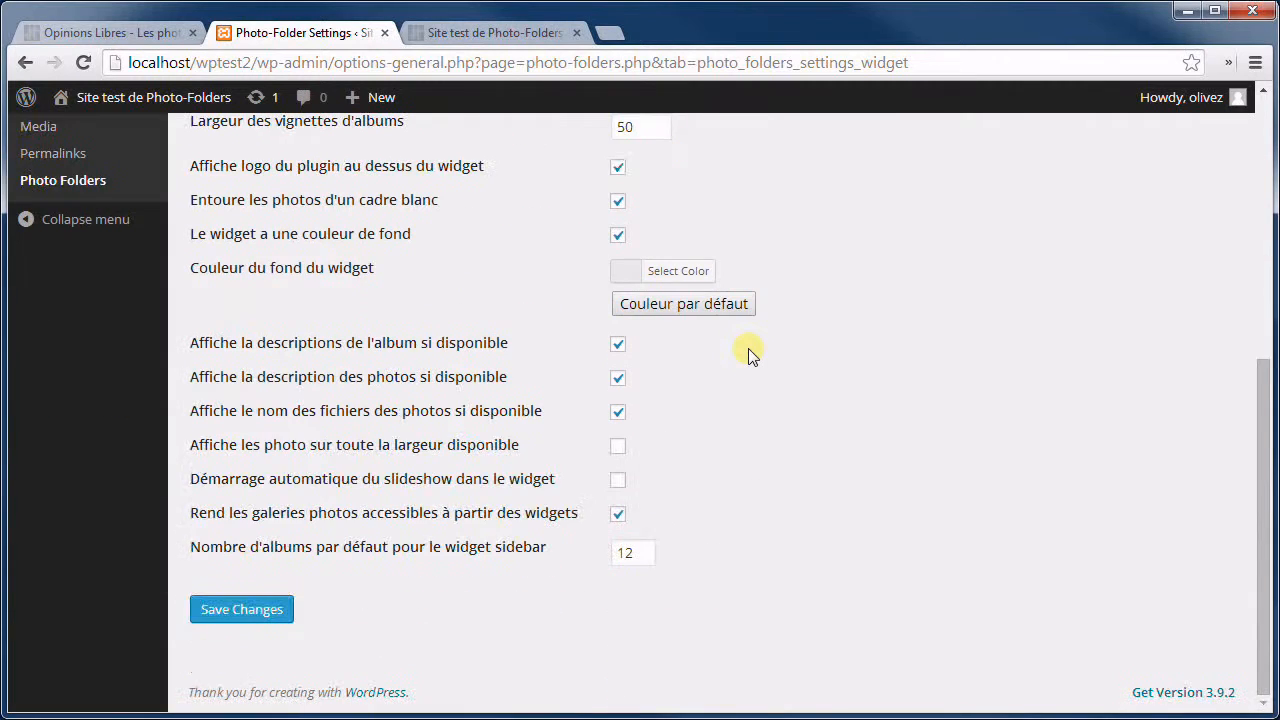
pyautogui.scroll(5, 750, 264)
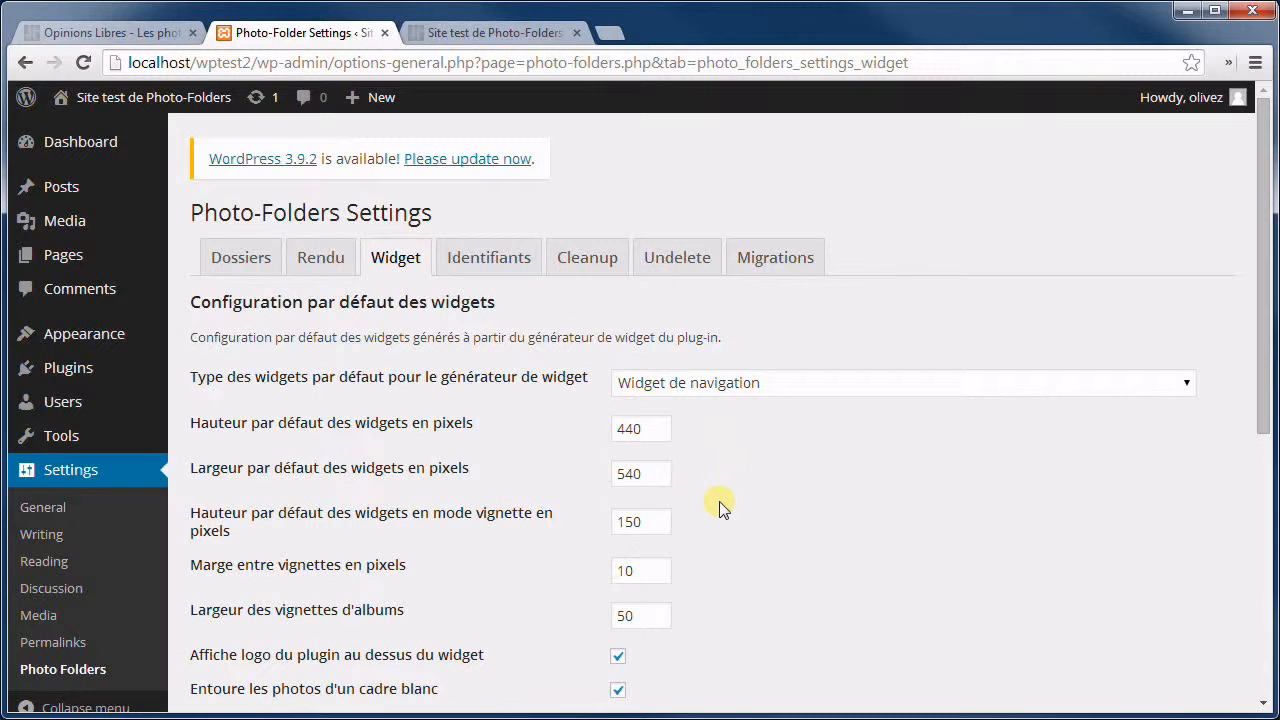
# Save the Planes widget as a full-width thumbnail widget (Widget d'affichage des photos en vignettes).
pyautogui.click(476, 30)
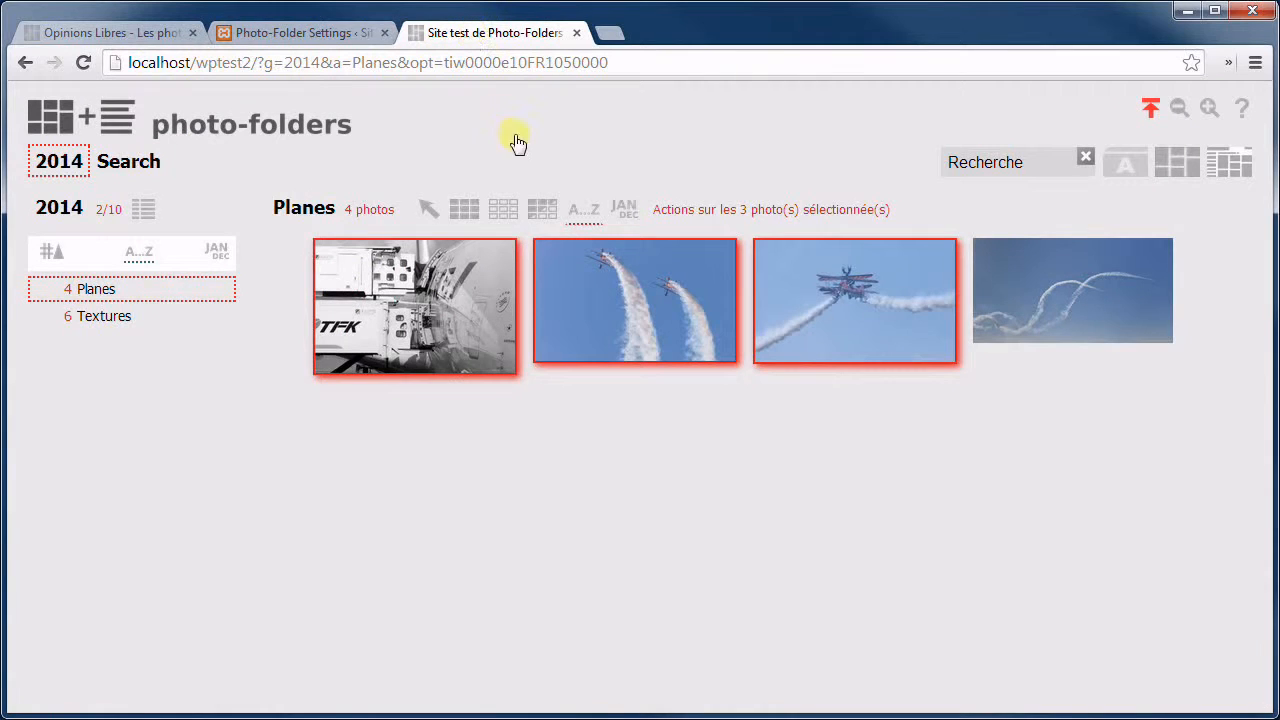
pyautogui.click(323, 206)
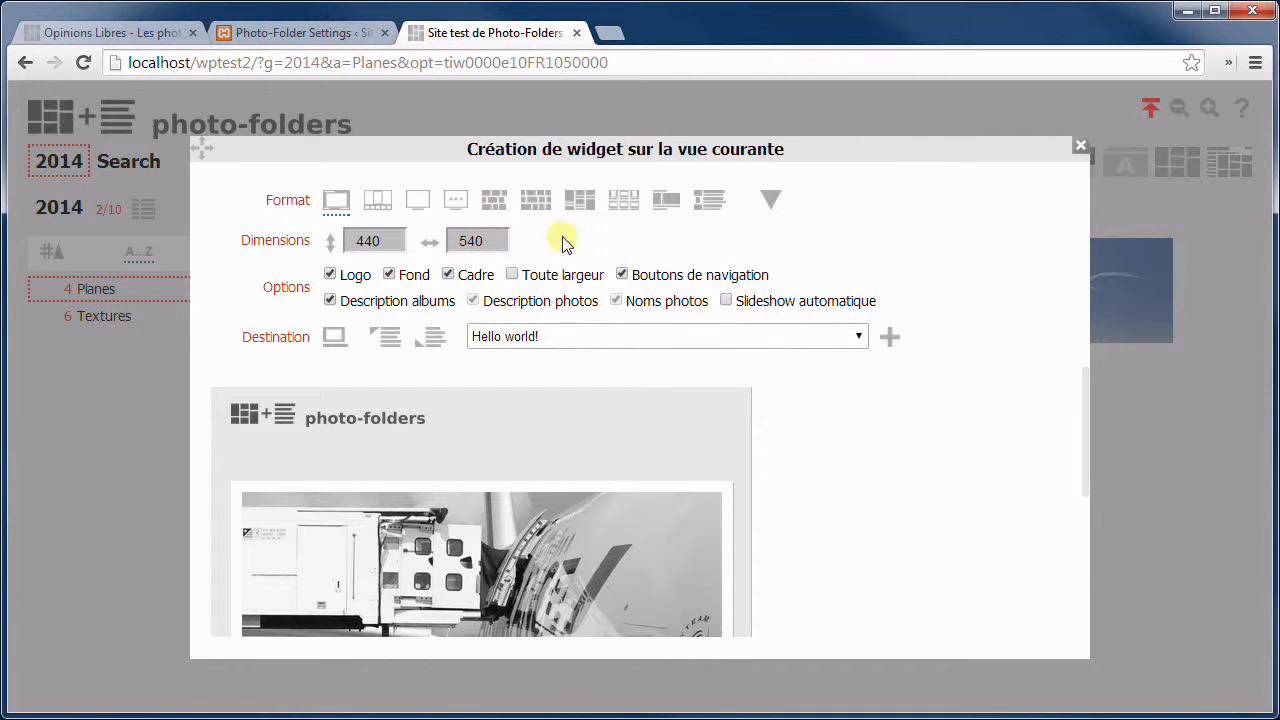
pyautogui.click(494, 200)
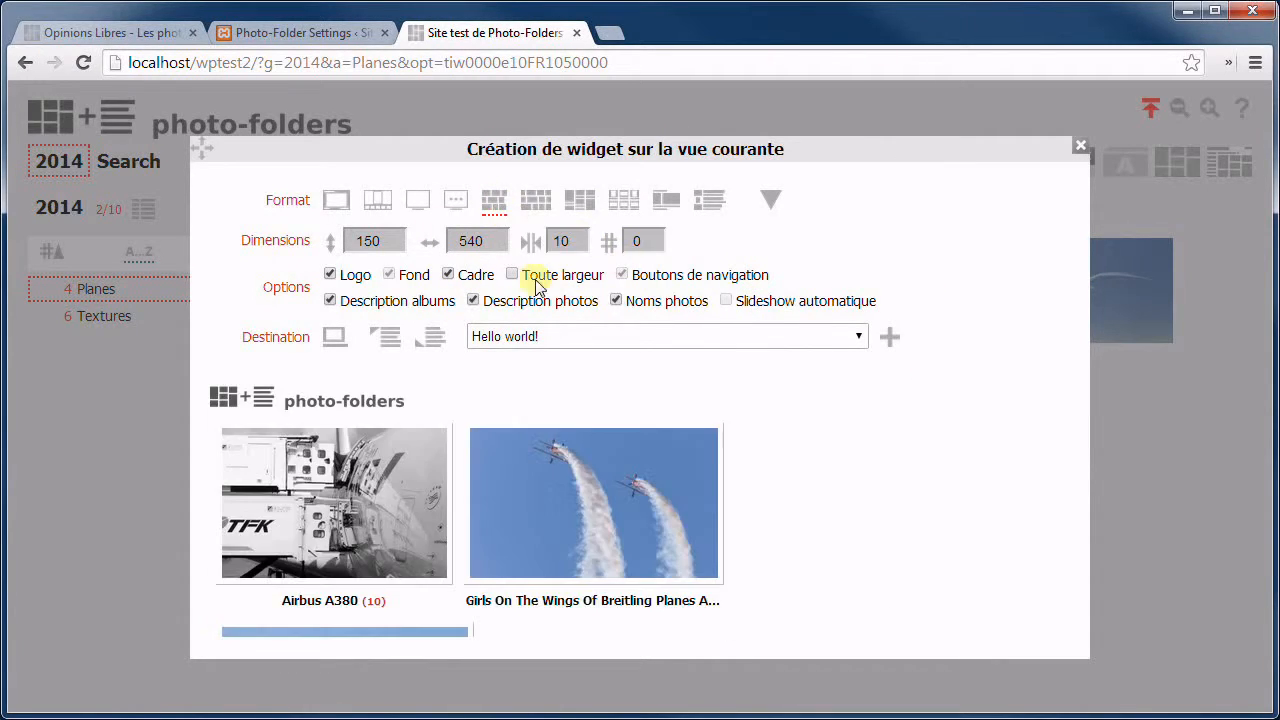
pyautogui.click(511, 275)
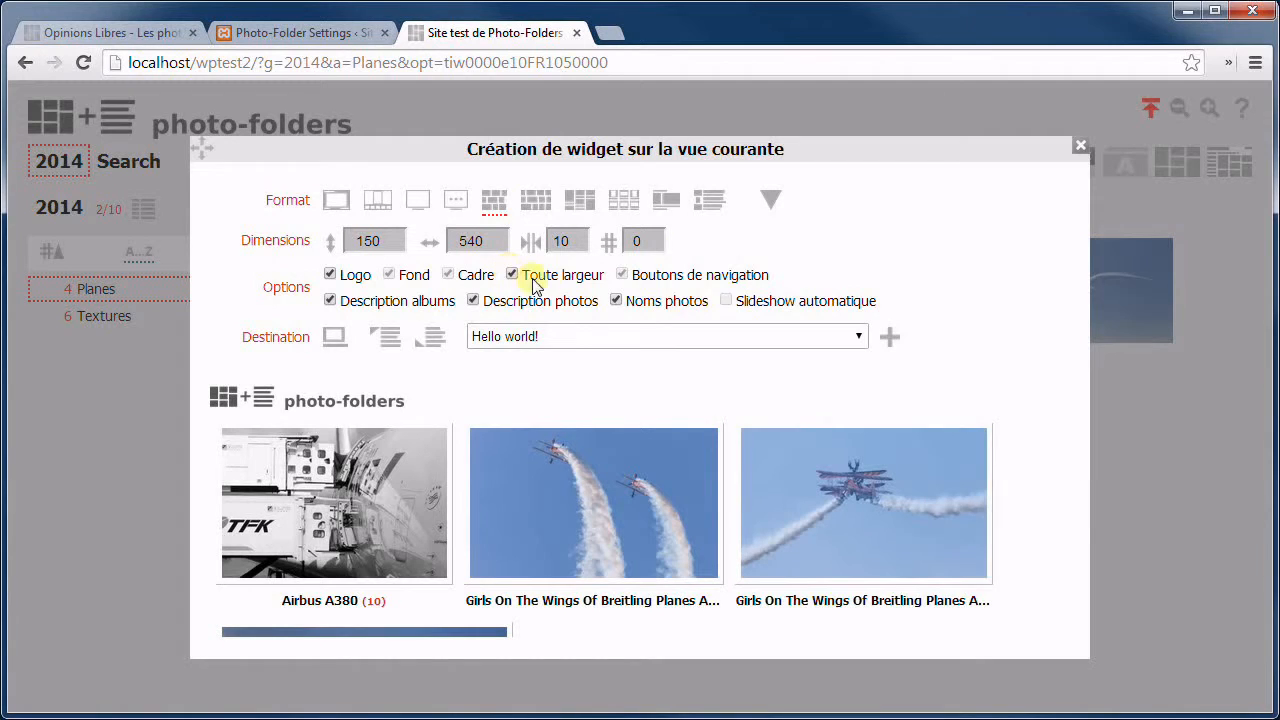
pyautogui.click(767, 202)
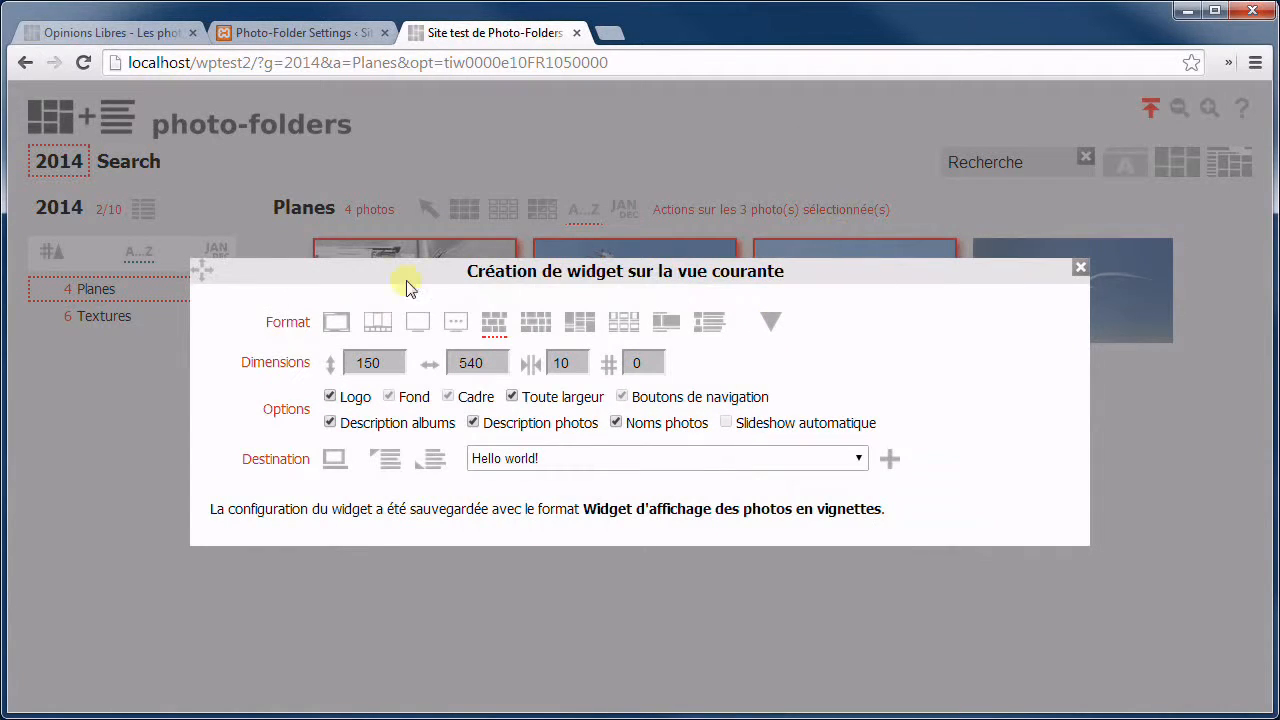
# Close the widget dialog and reload the Photo-Folders settings page.
pyautogui.click(553, 129)
pyautogui.click(318, 34)
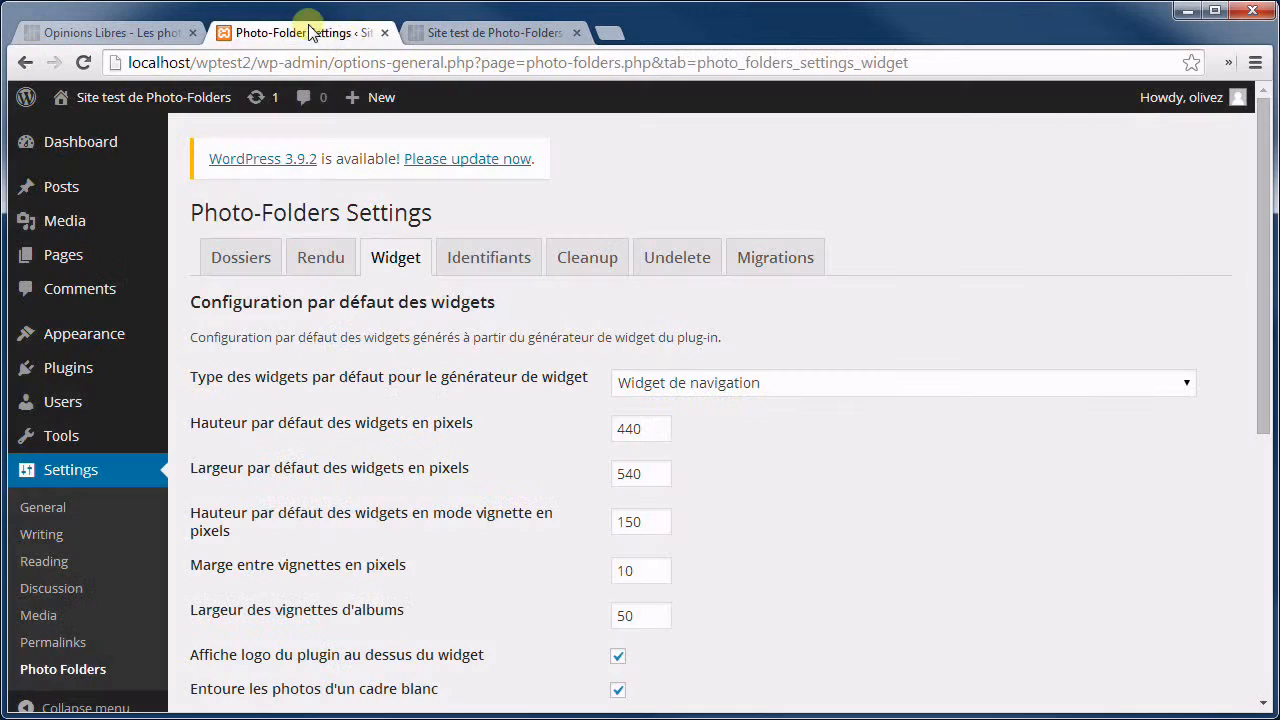
pyautogui.click(84, 63)
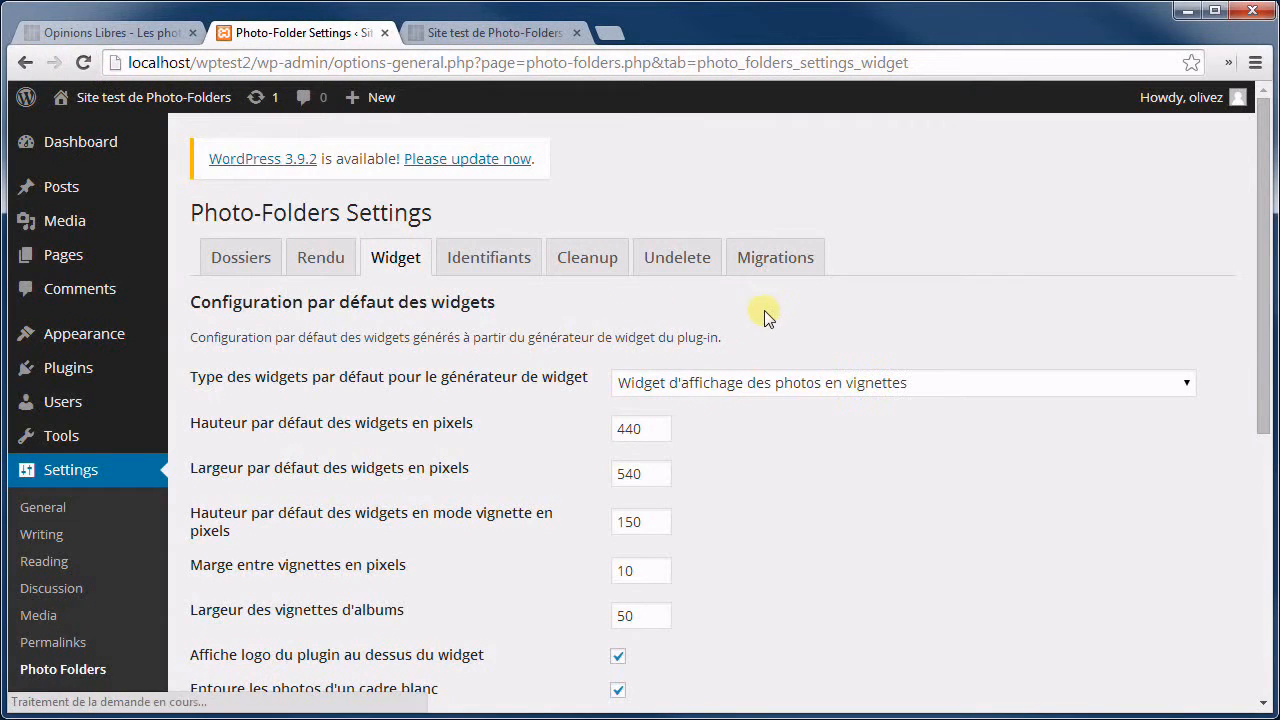
# Check that the default widget type now shows the thumbnail widget, then return to the Planes gallery.
pyautogui.click(745, 381)
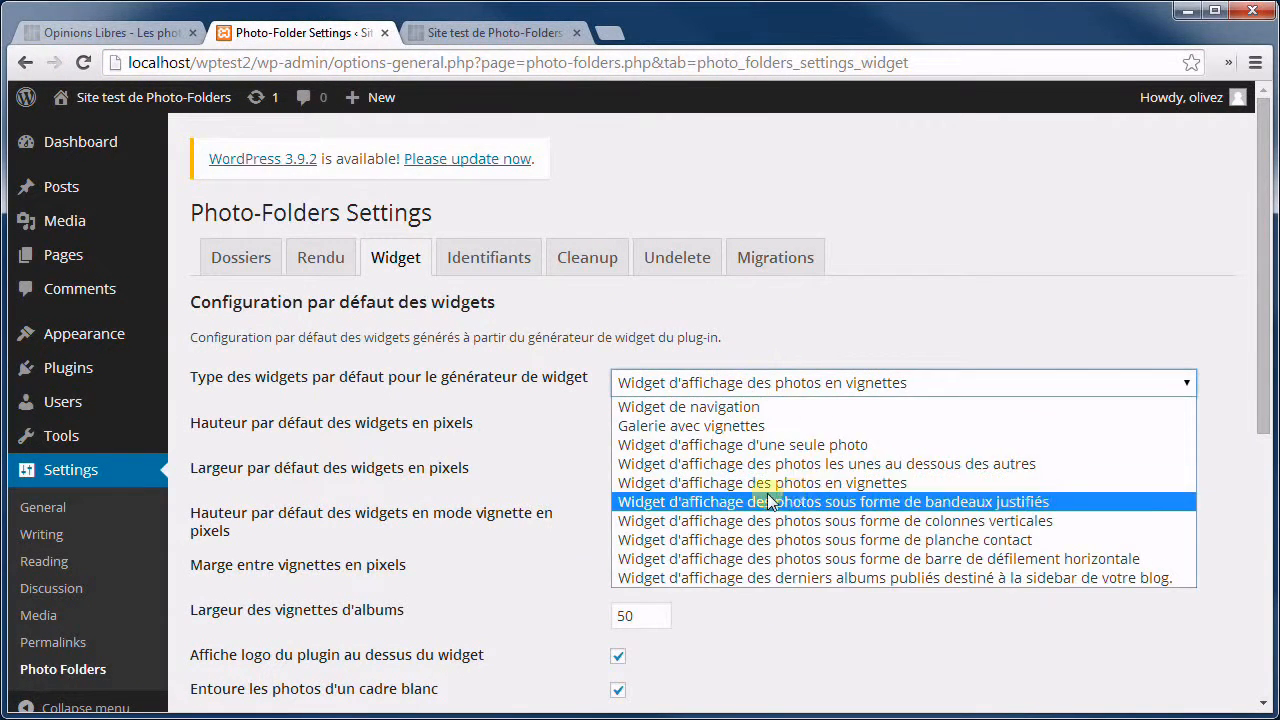
pyautogui.click(909, 313)
pyautogui.moveTo(909, 313); pyautogui.dragTo(715, 353)
pyautogui.click(697, 437)
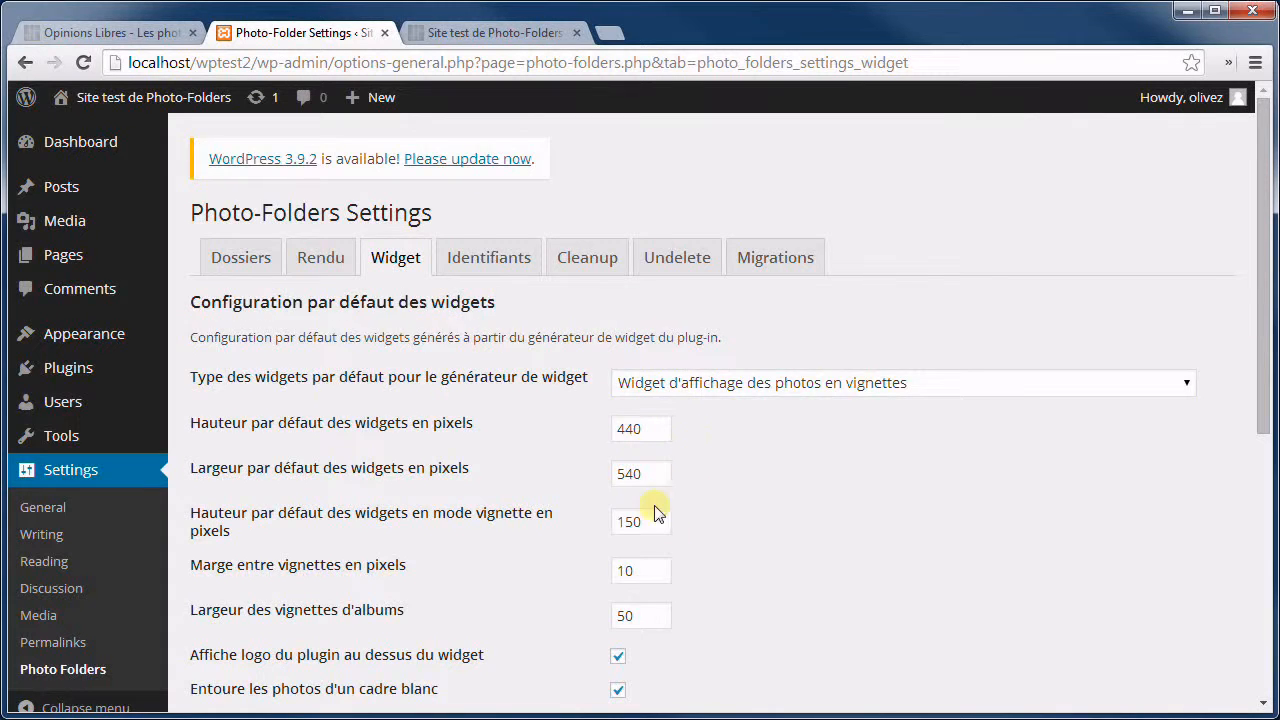
pyautogui.scroll(-2, 654, 509)
pyautogui.scroll(-3, 786, 412)
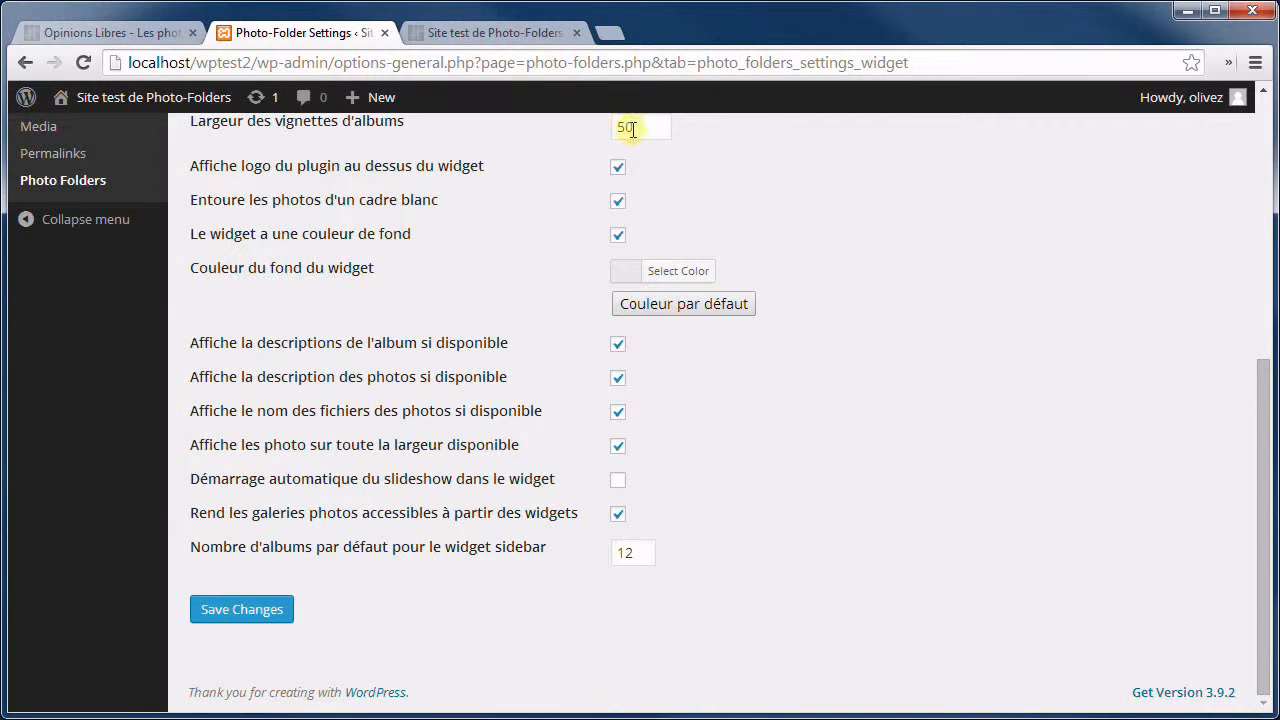
pyautogui.scroll(1, 840, 345)
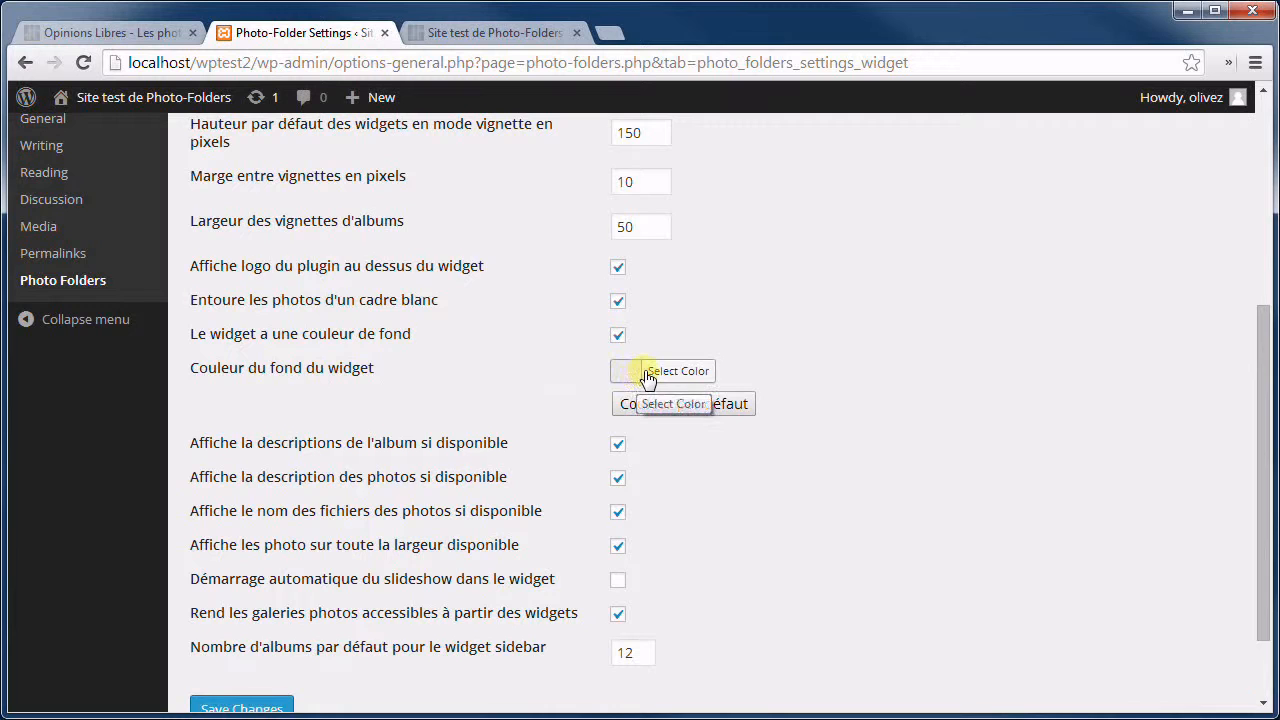
pyautogui.click(543, 33)
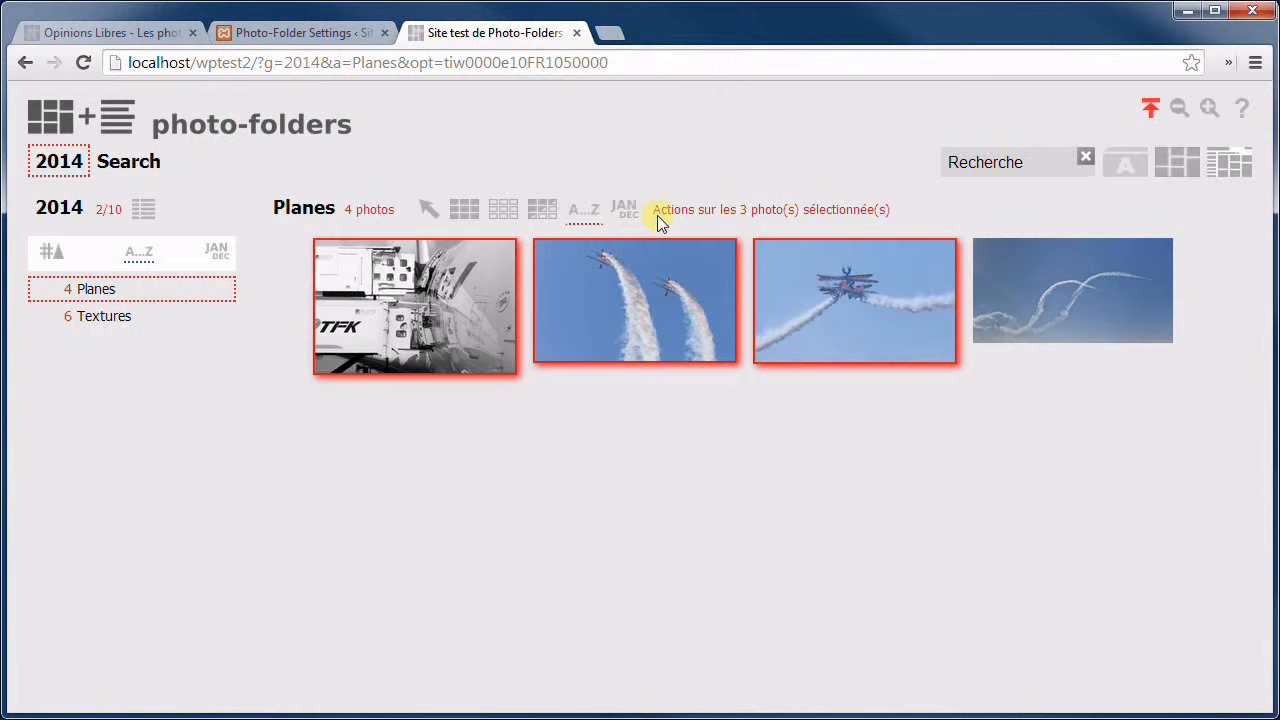
# Save the Planes widget as a navigation widget, 440×540, without full width.
pyautogui.click(307, 212)
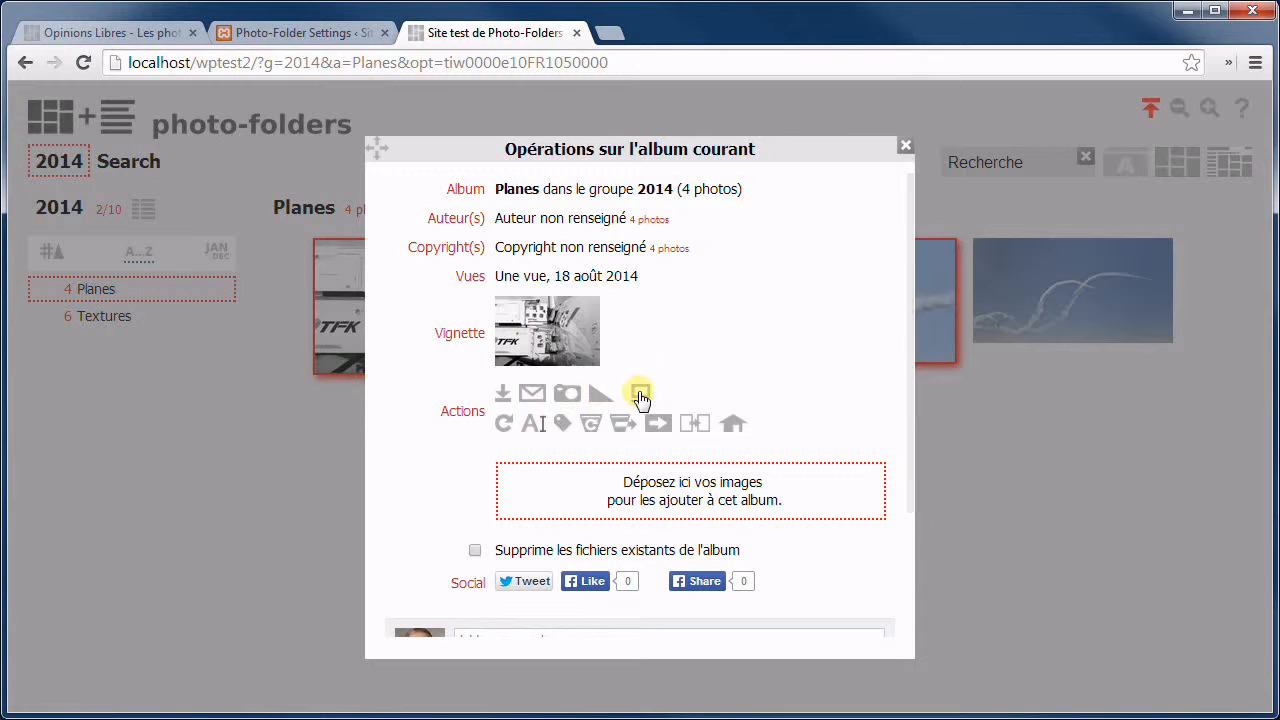
pyautogui.click(640, 397)
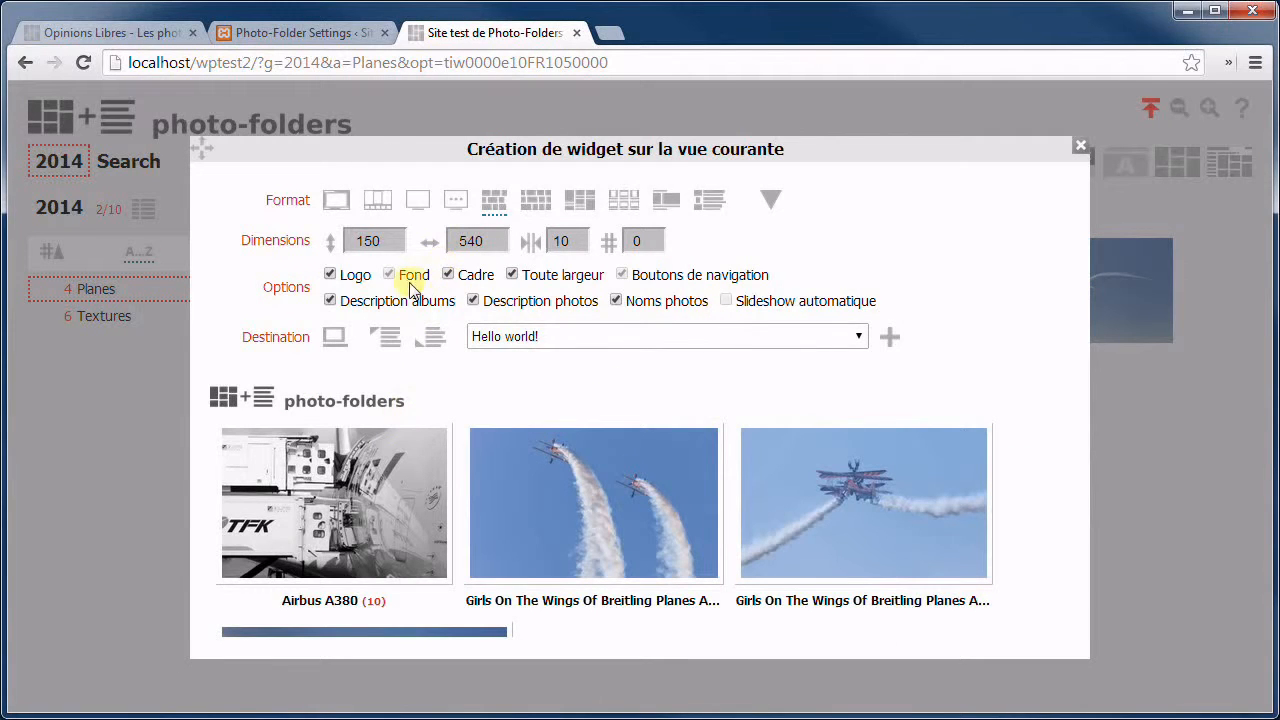
pyautogui.click(337, 200)
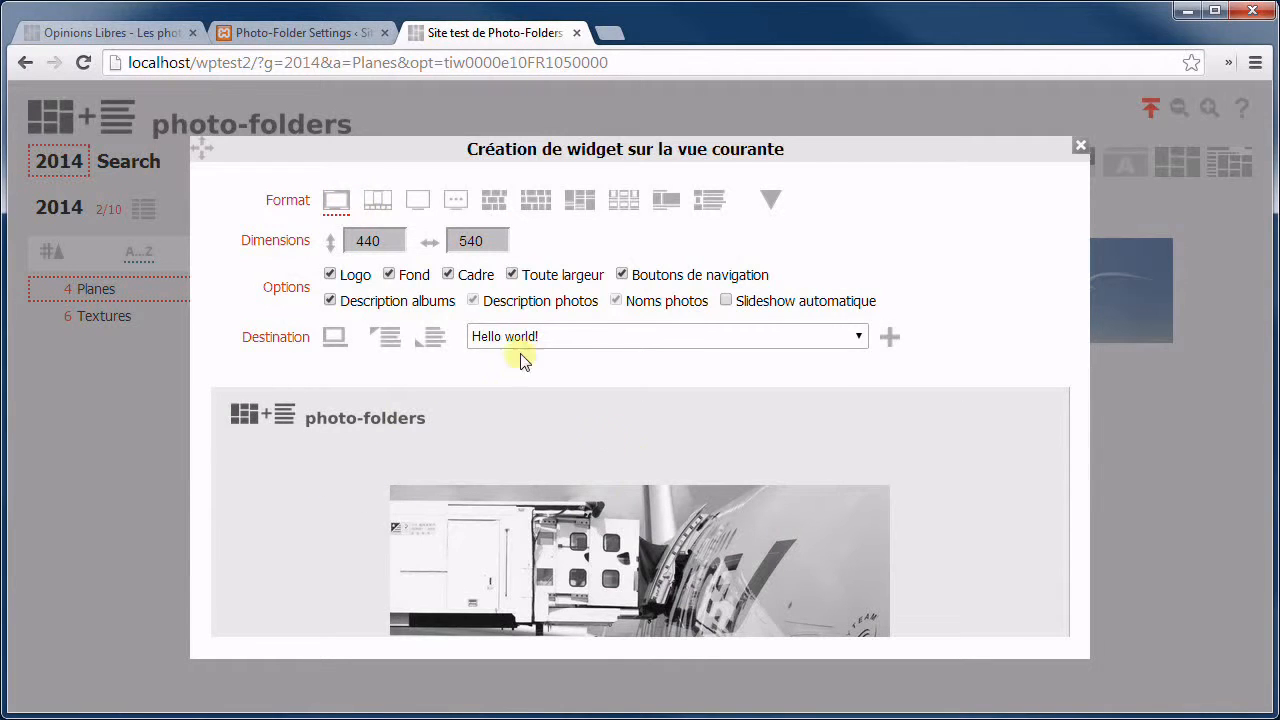
pyautogui.click(513, 275)
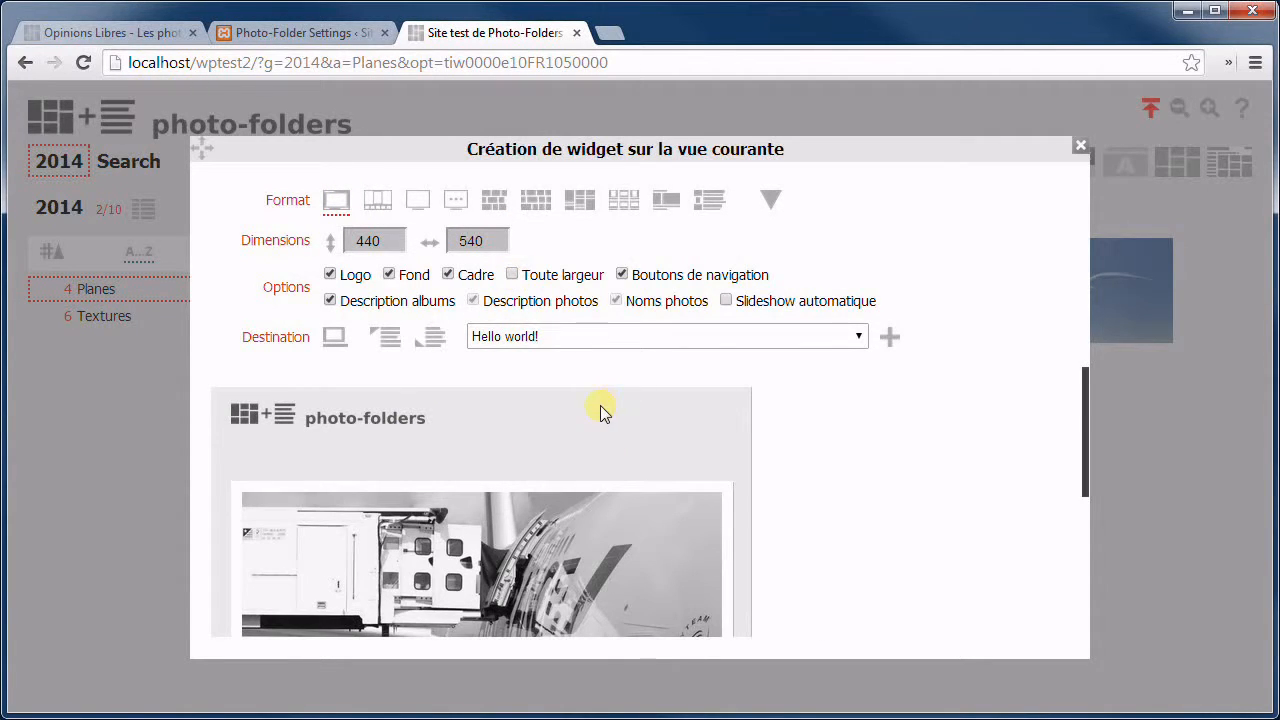
pyautogui.click(766, 202)
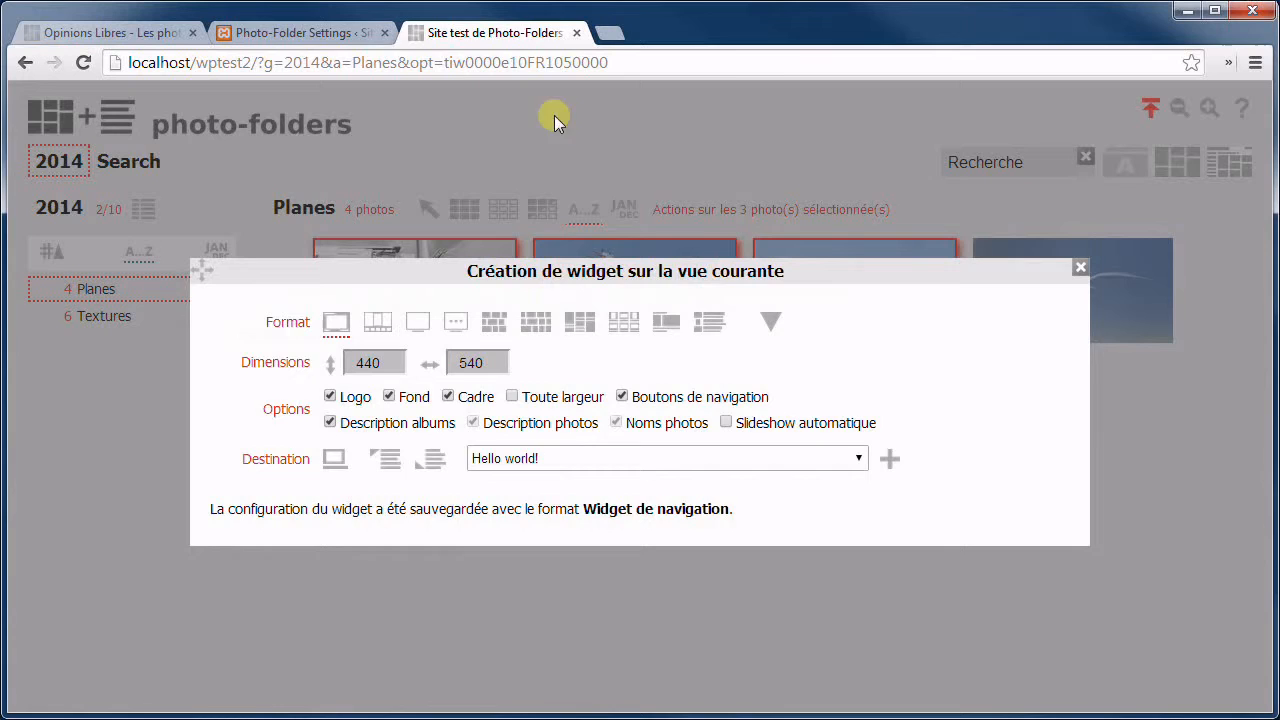
pyautogui.click(310, 32)
# Set the default widget background colour to pink #eab2b2 and save the settings.
pyautogui.click(624, 370)
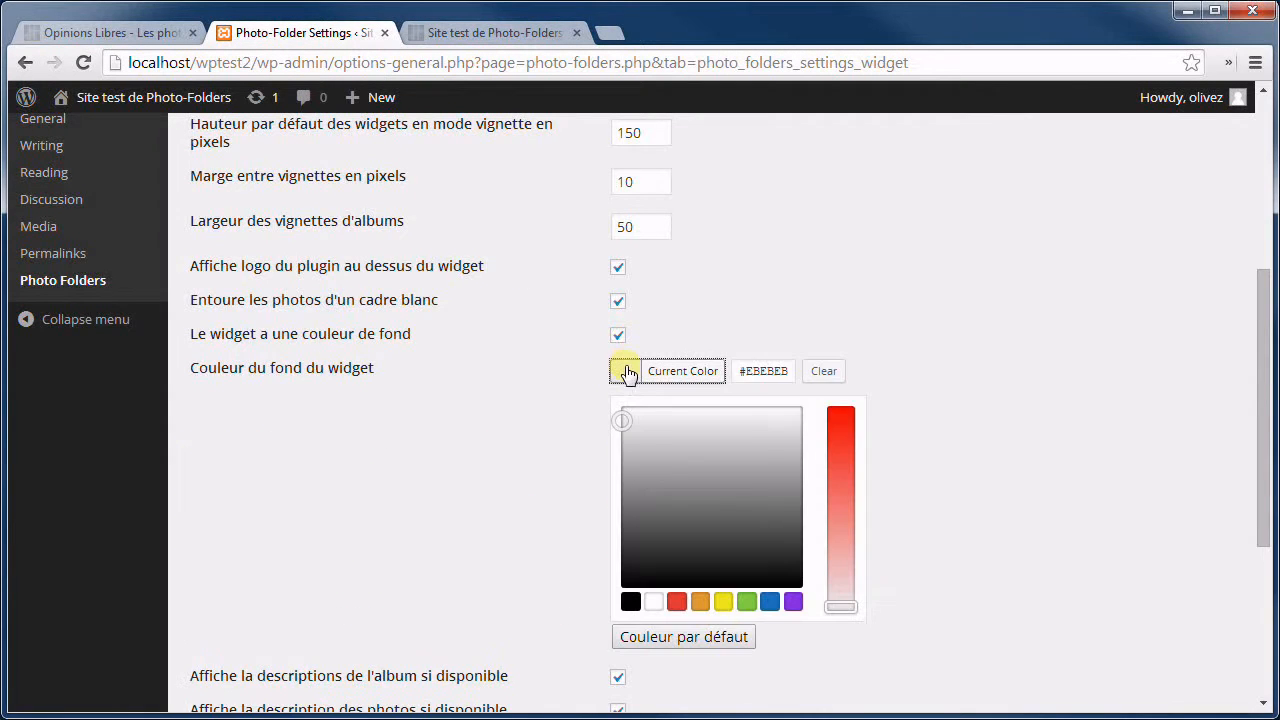
pyautogui.click(839, 564)
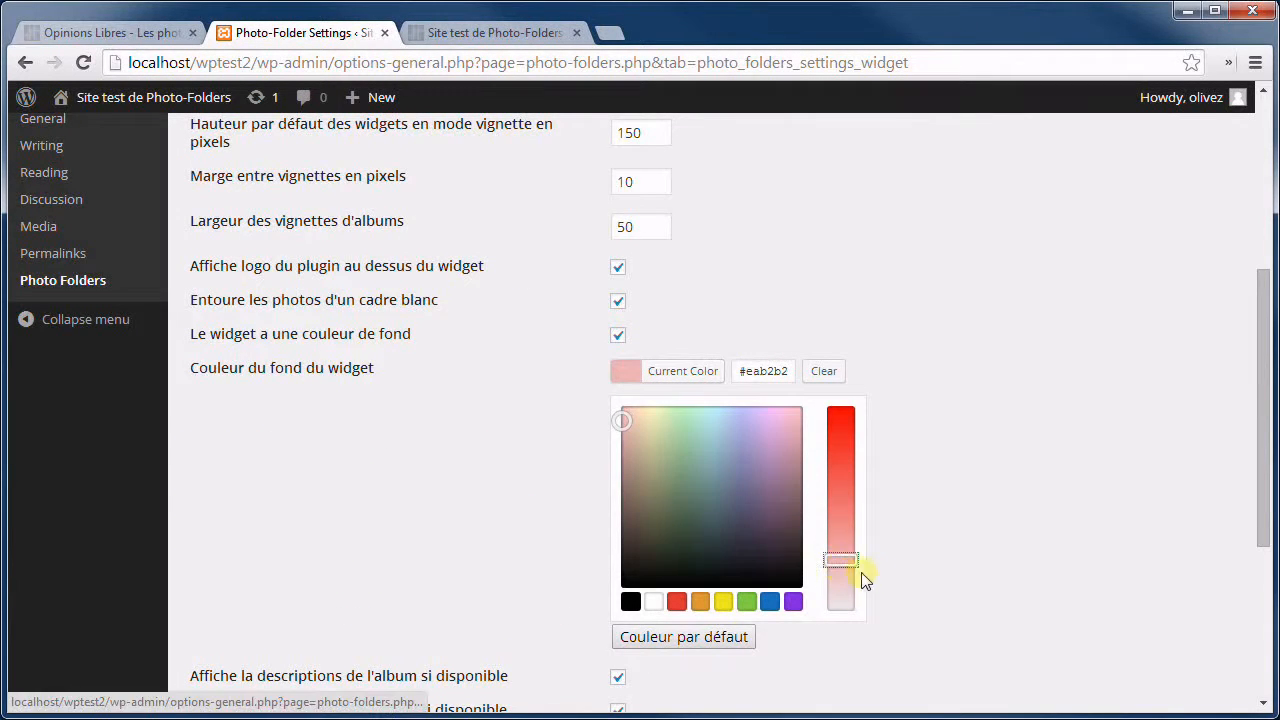
pyautogui.scroll(-4, 429, 591)
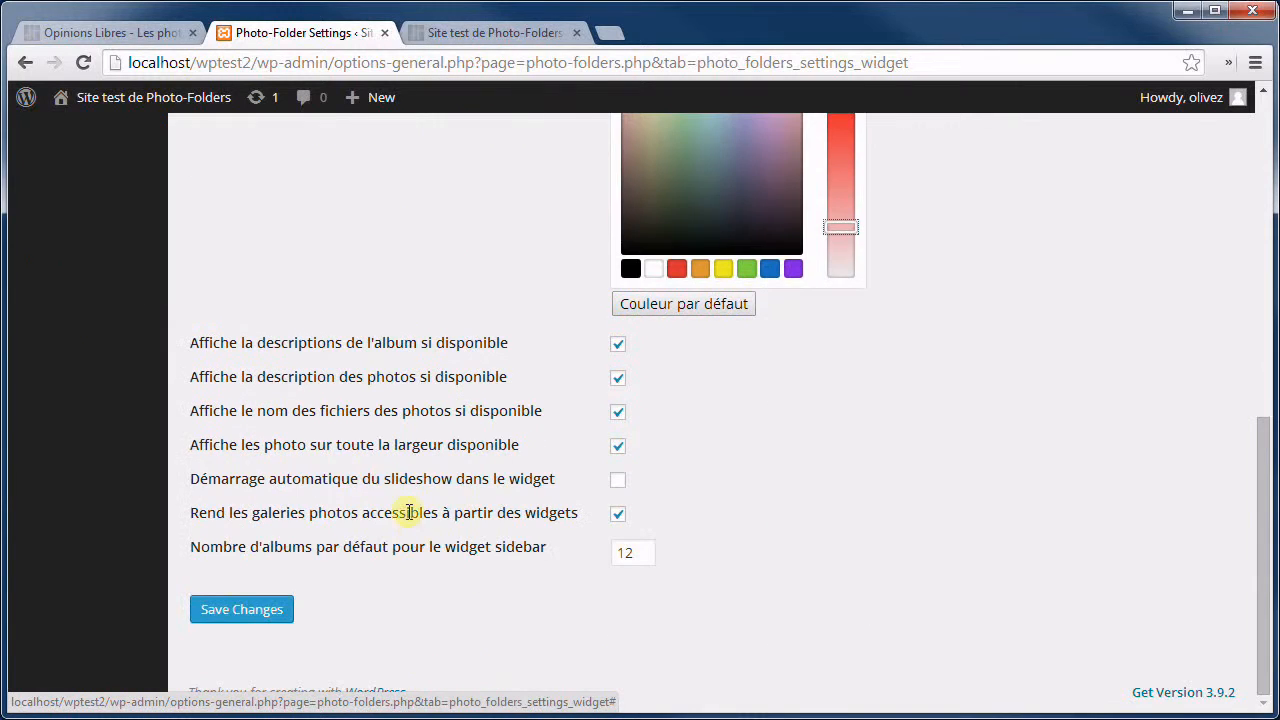
pyautogui.click(236, 609)
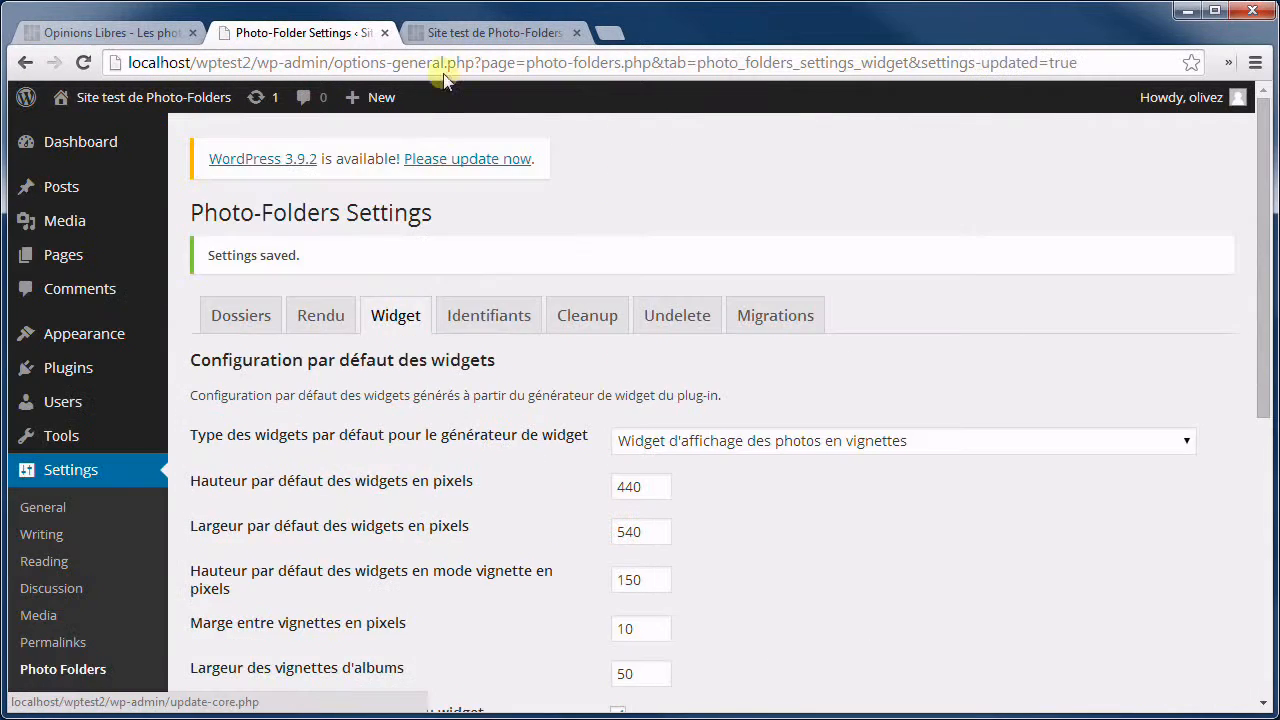
pyautogui.click(481, 33)
pyautogui.click(571, 141)
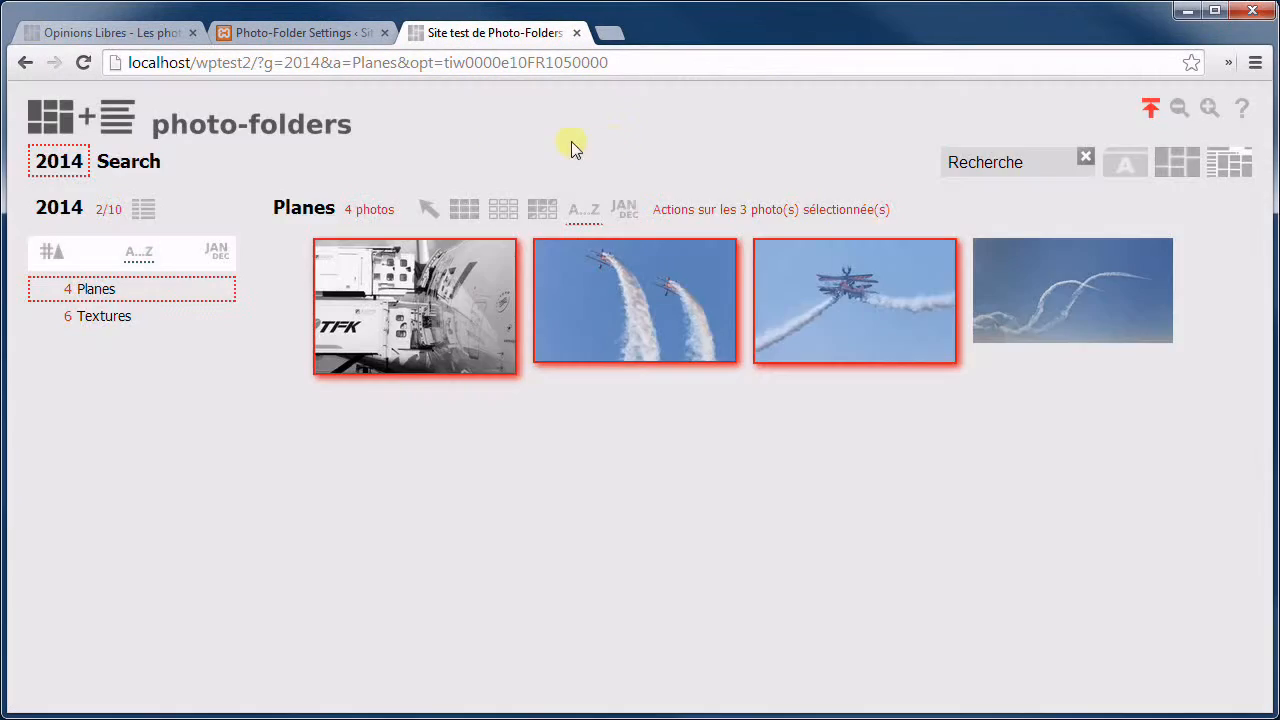
# Switch the Planes widget to single-image format without full width, then close the test site tab.
pyautogui.click(306, 210)
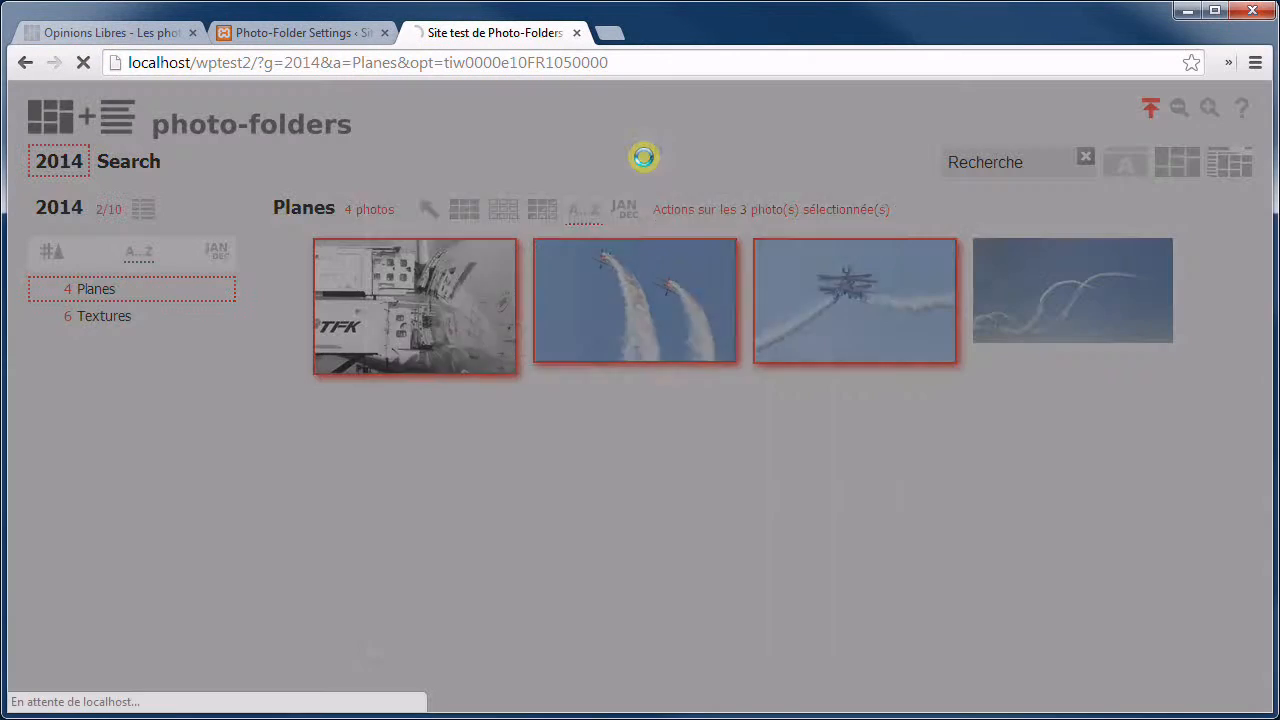
pyautogui.click(641, 393)
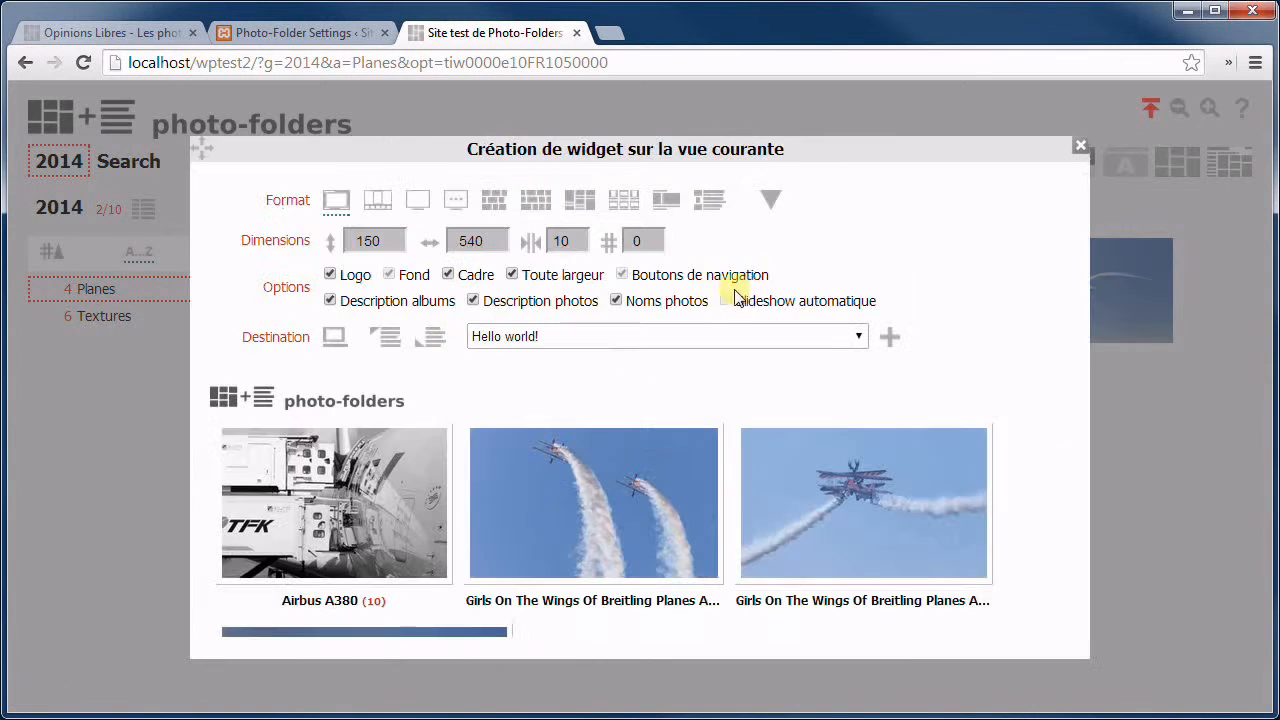
pyautogui.click(340, 203)
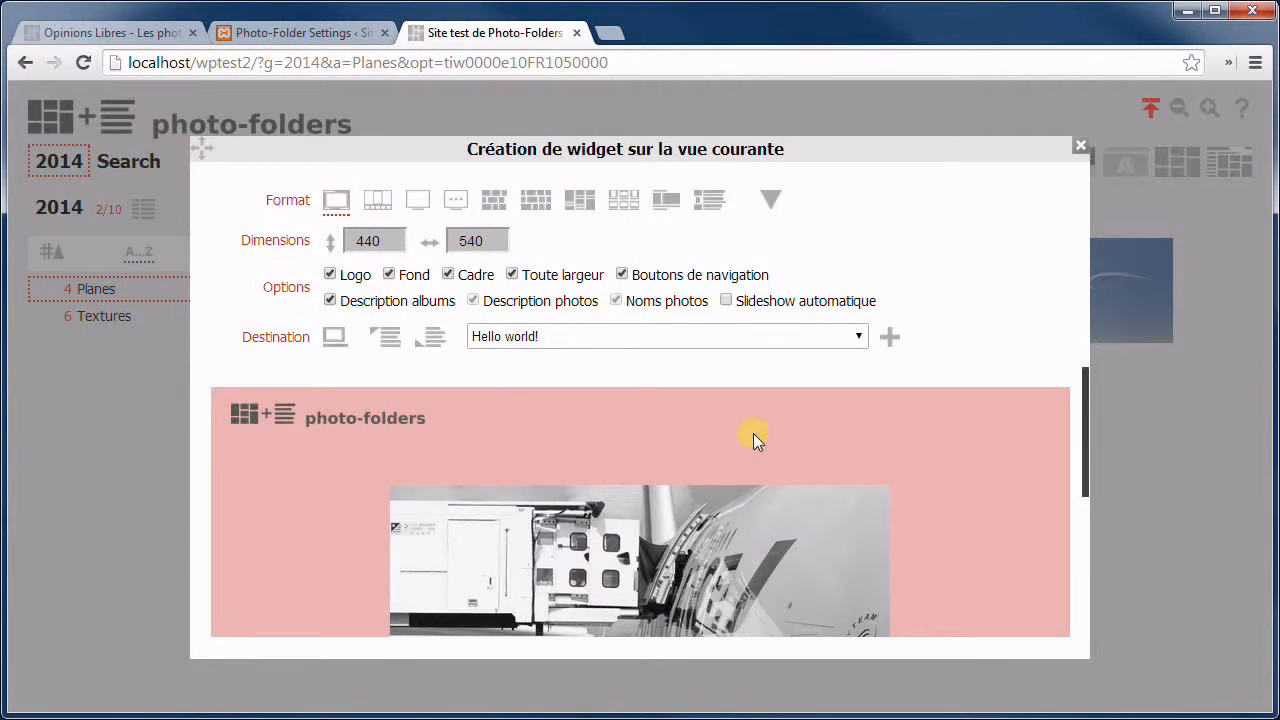
pyautogui.click(512, 275)
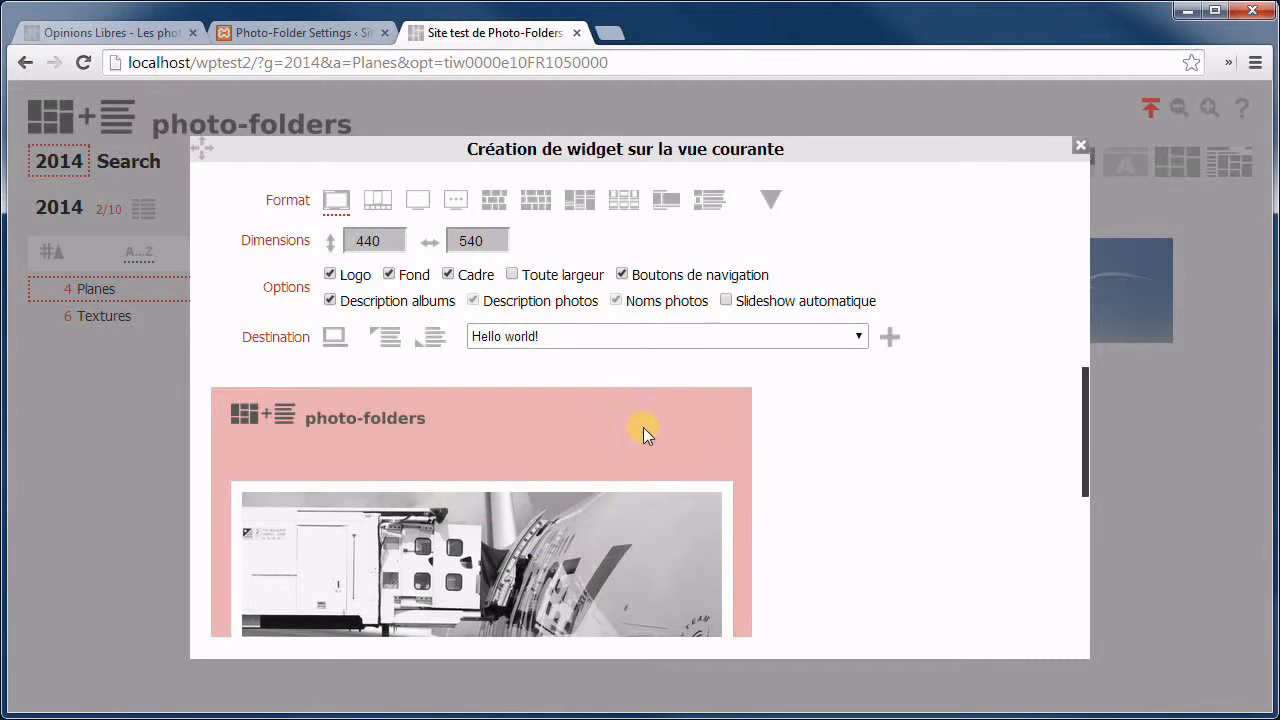
pyautogui.scroll(-2, 775, 455)
pyautogui.hotkey('ctrl', 'w')
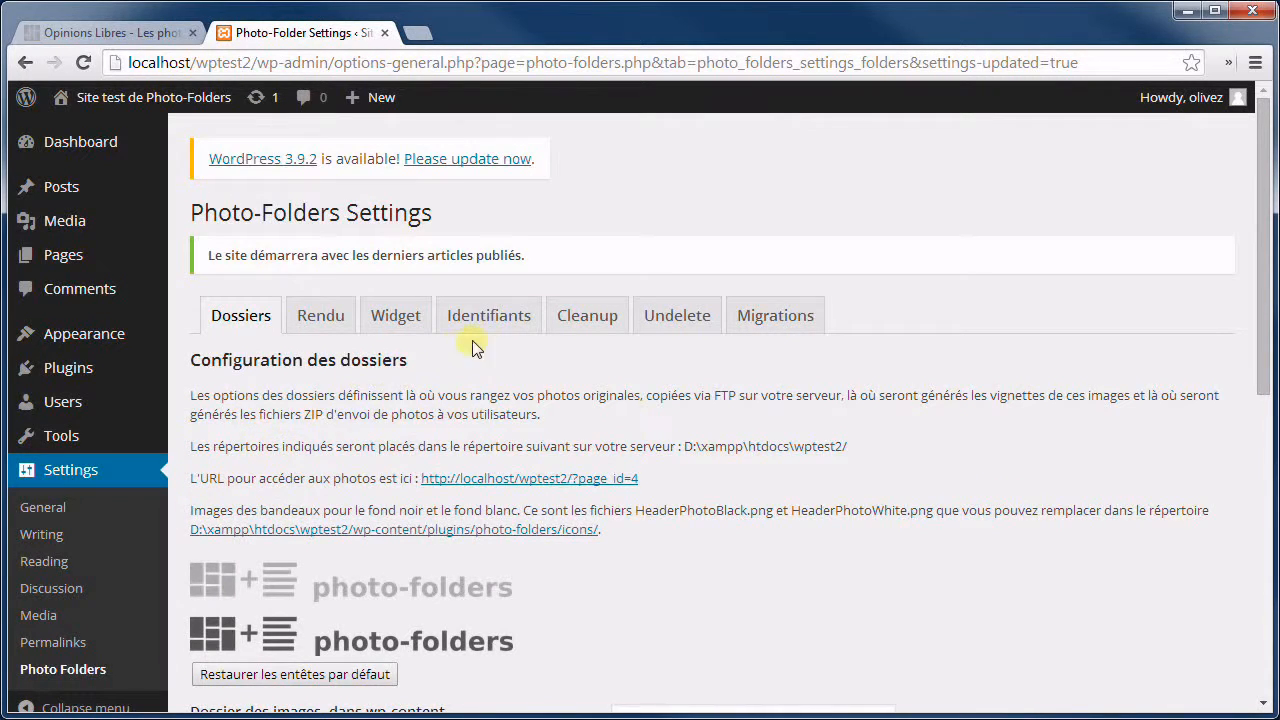
# Open the Identifiants tab and select the Twitter ID and author e-mail field values.
pyautogui.click(493, 318)
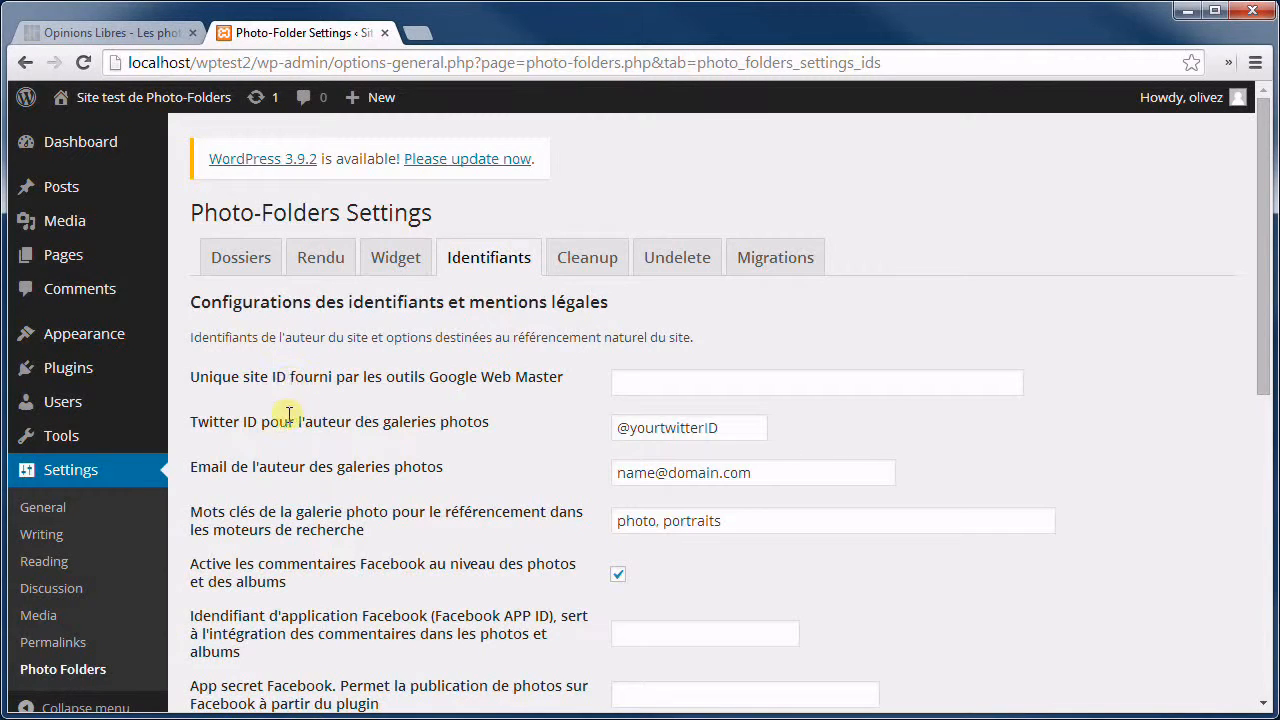
pyautogui.scroll(-1, 465, 328)
pyautogui.click(776, 281)
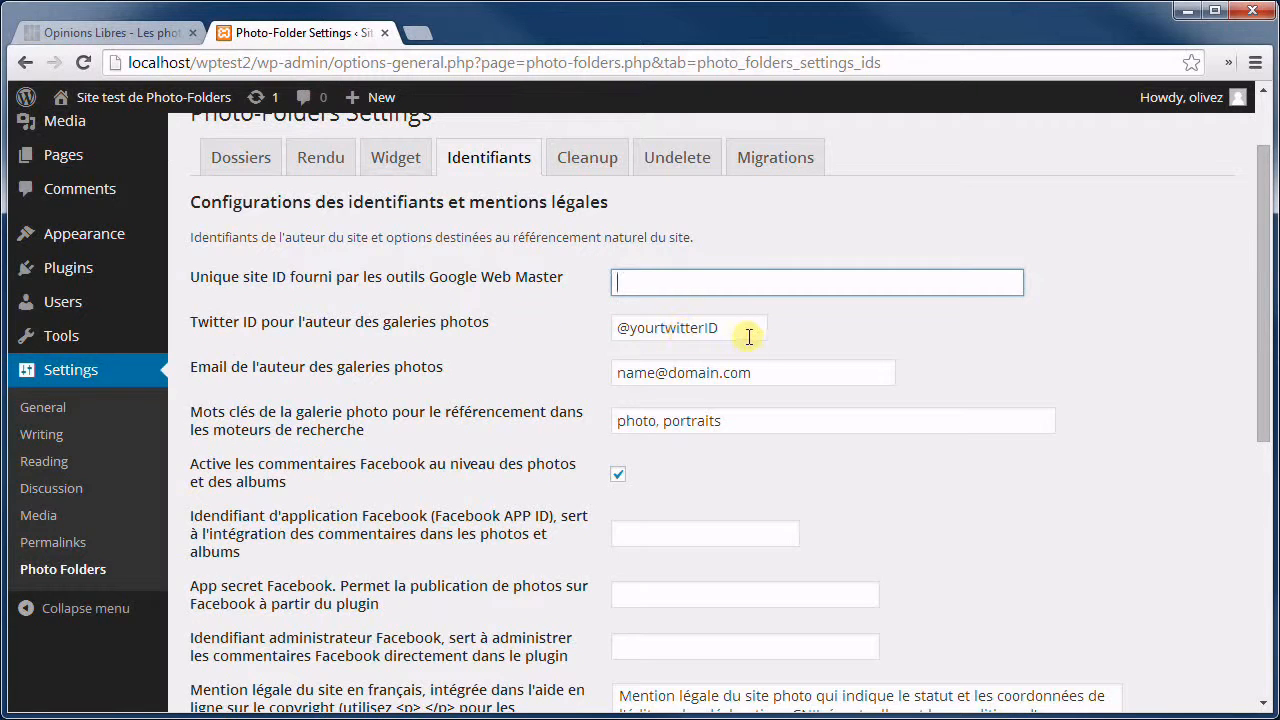
pyautogui.moveTo(749, 334); pyautogui.dragTo(650, 333)
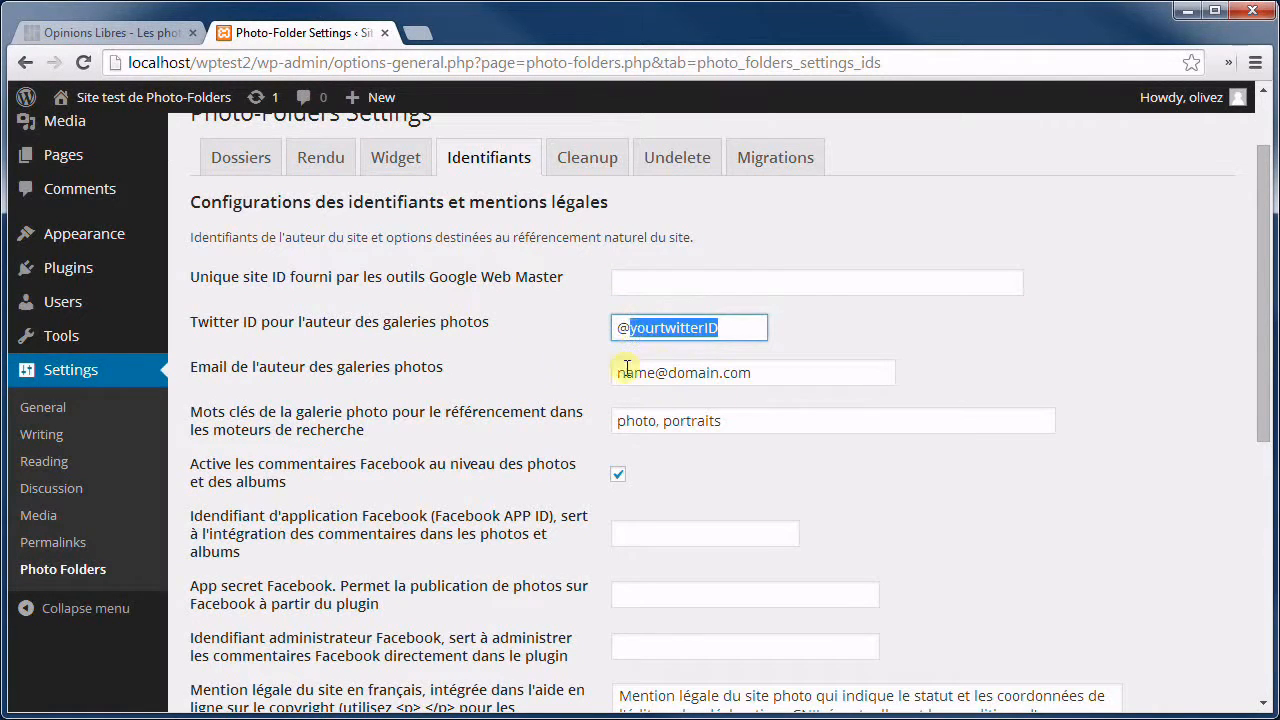
pyautogui.click(736, 331)
pyautogui.tripleClick(736, 331)
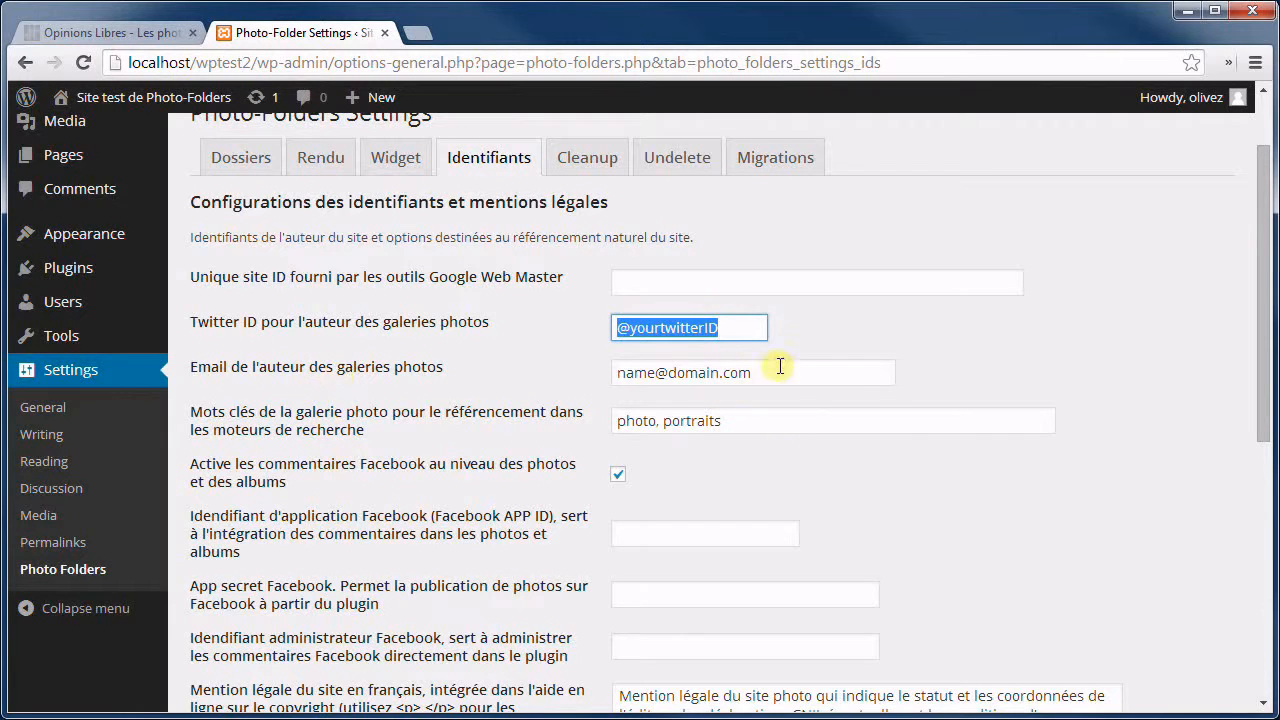
pyautogui.moveTo(805, 370); pyautogui.dragTo(571, 368)
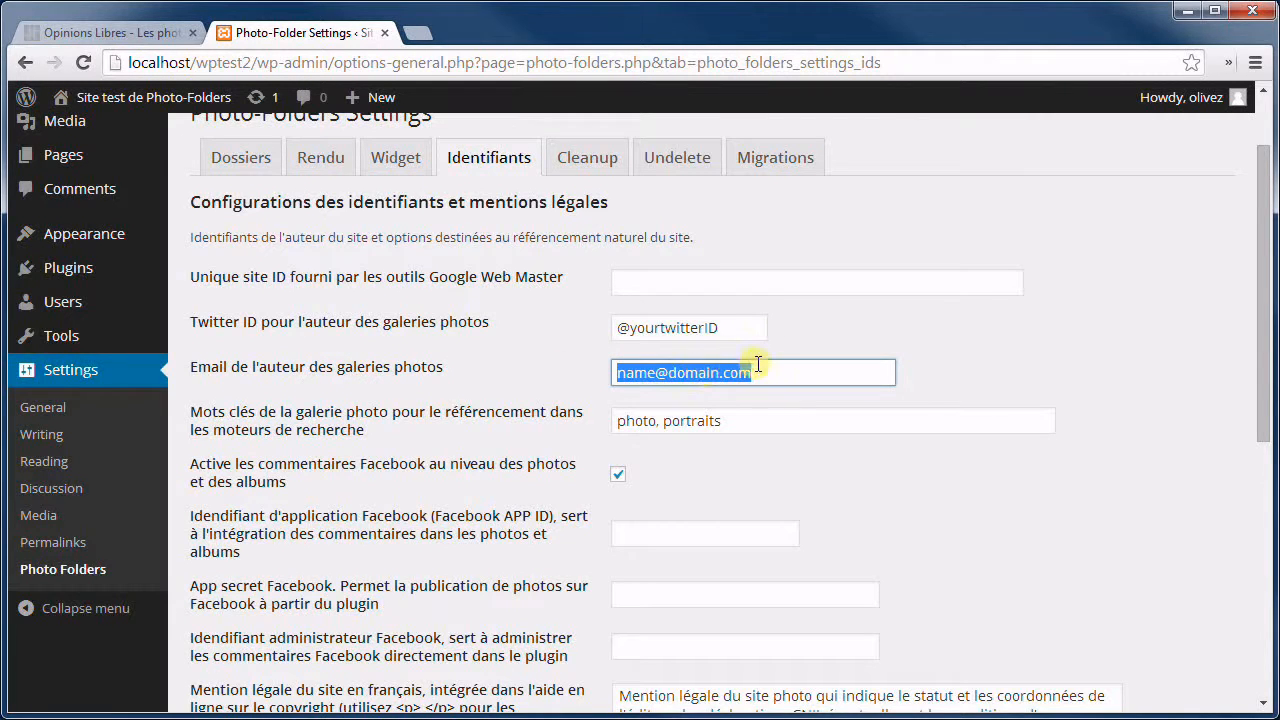
pyautogui.scroll(-1, 288, 402)
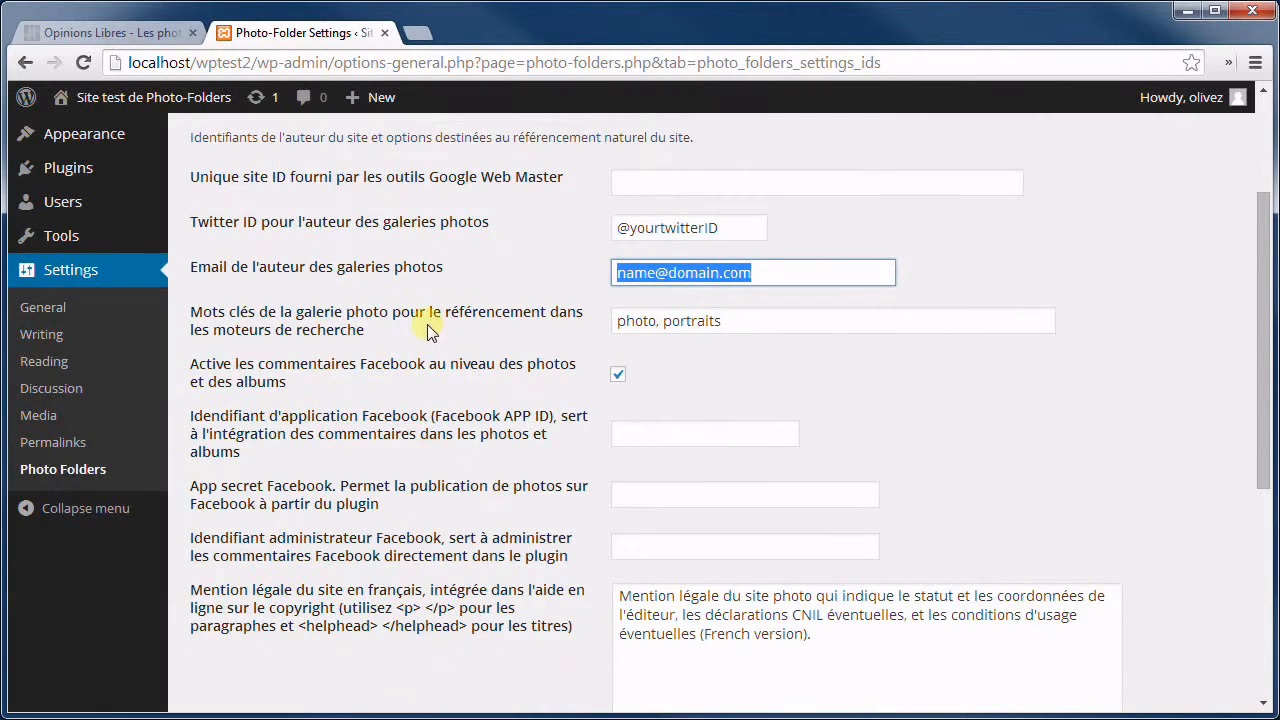
pyautogui.click(768, 317)
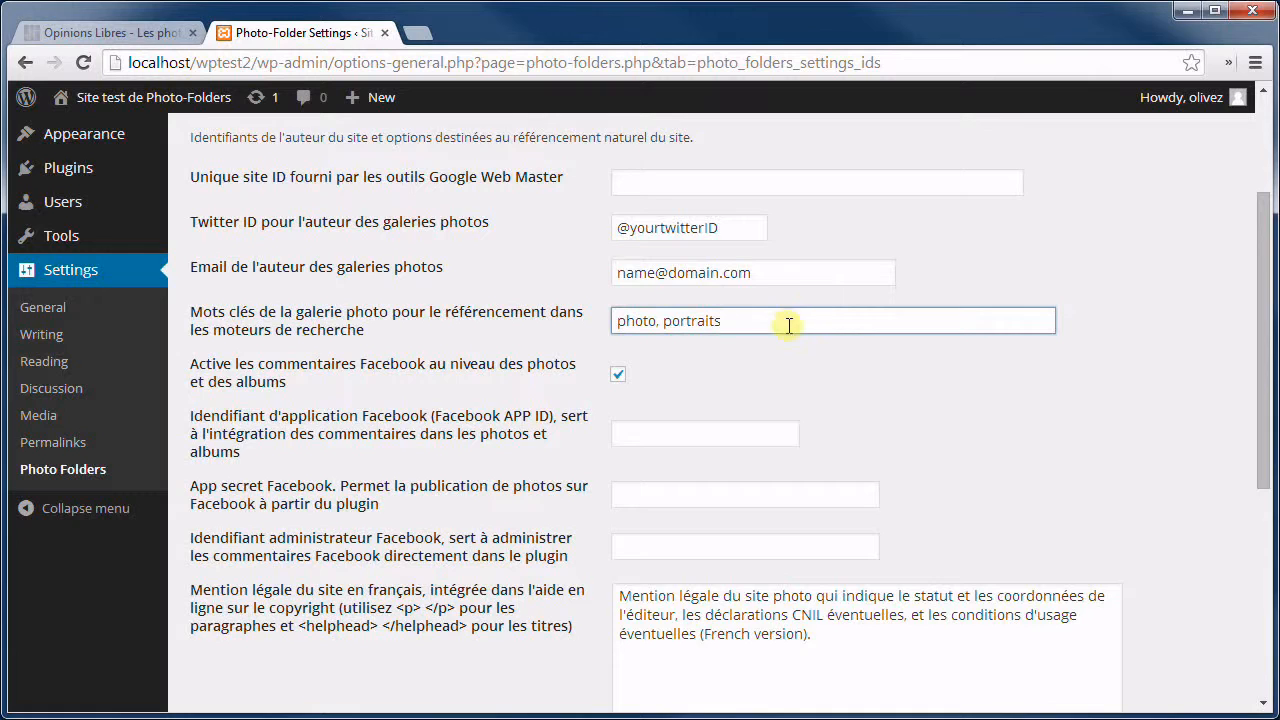
pyautogui.scroll(-1, 430, 358)
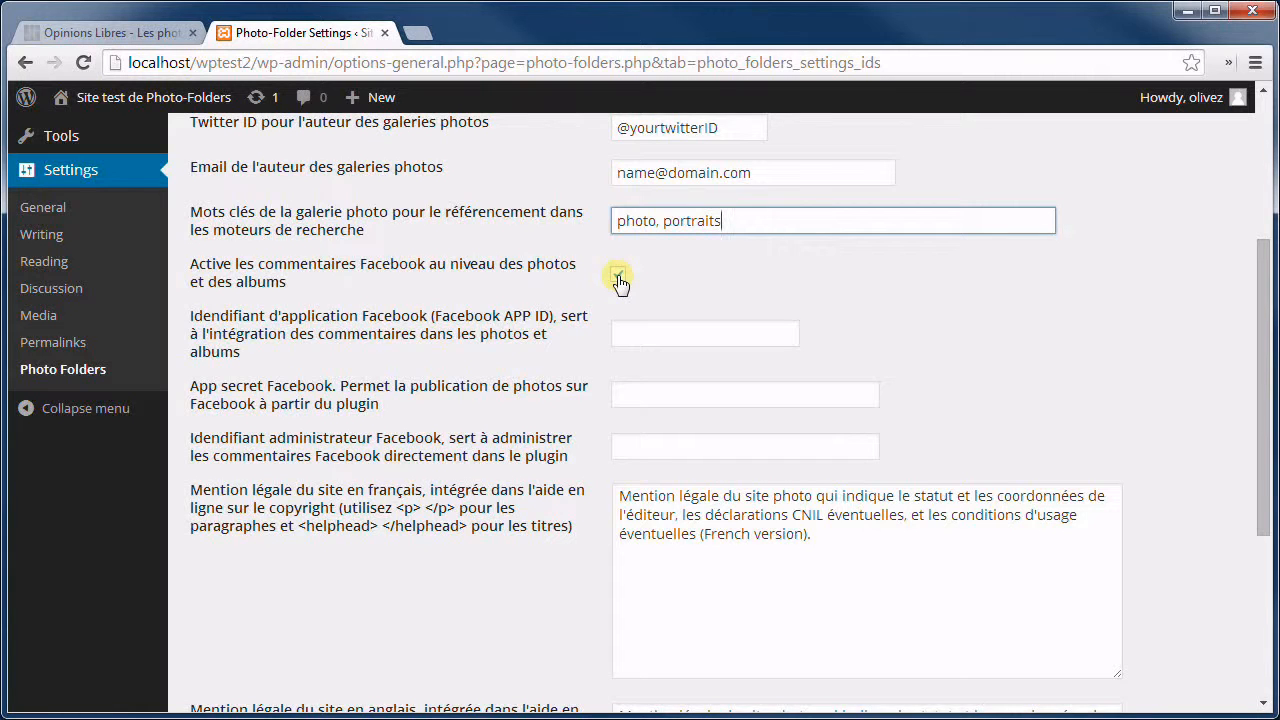
pyautogui.click(690, 334)
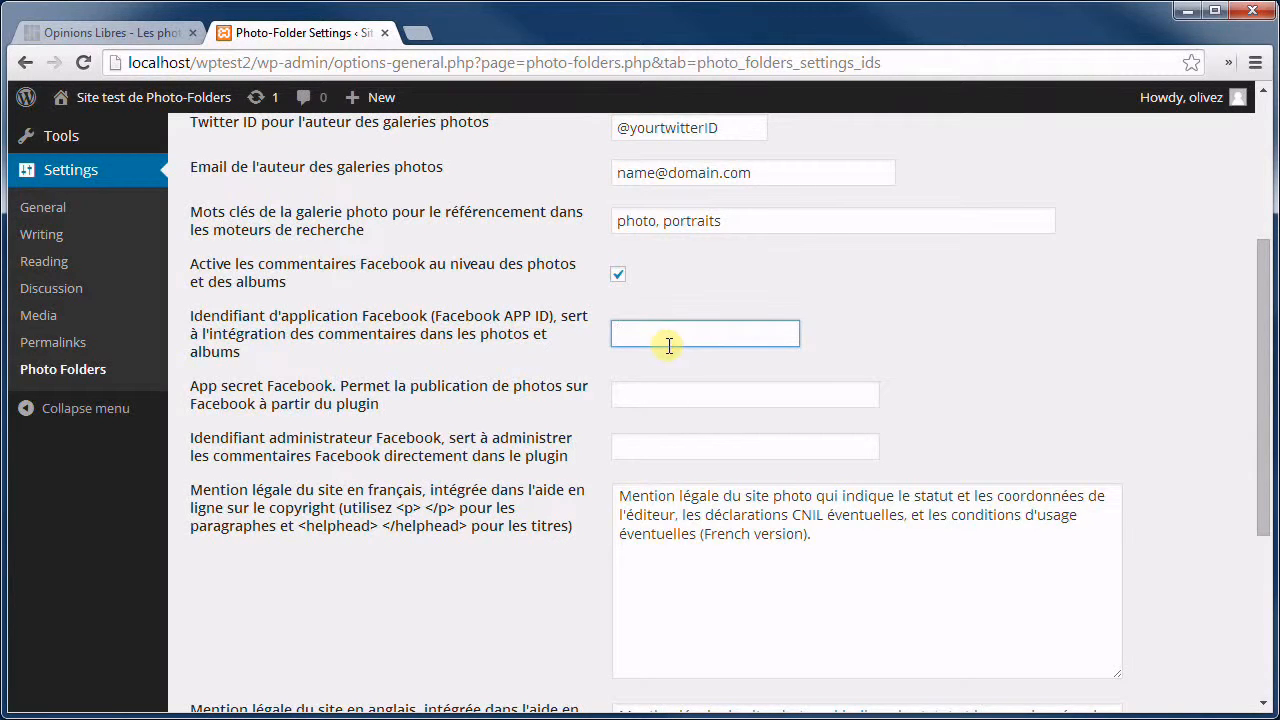
pyautogui.click(663, 394)
pyautogui.click(654, 443)
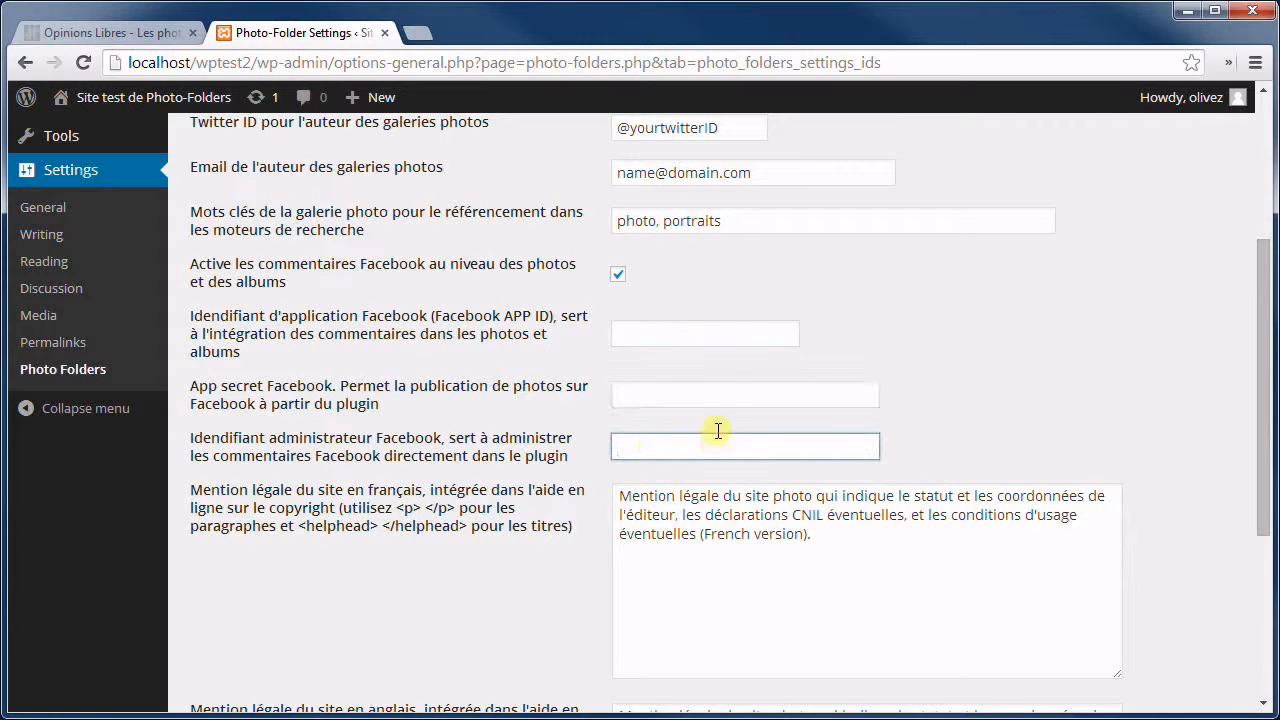
pyautogui.click(677, 335)
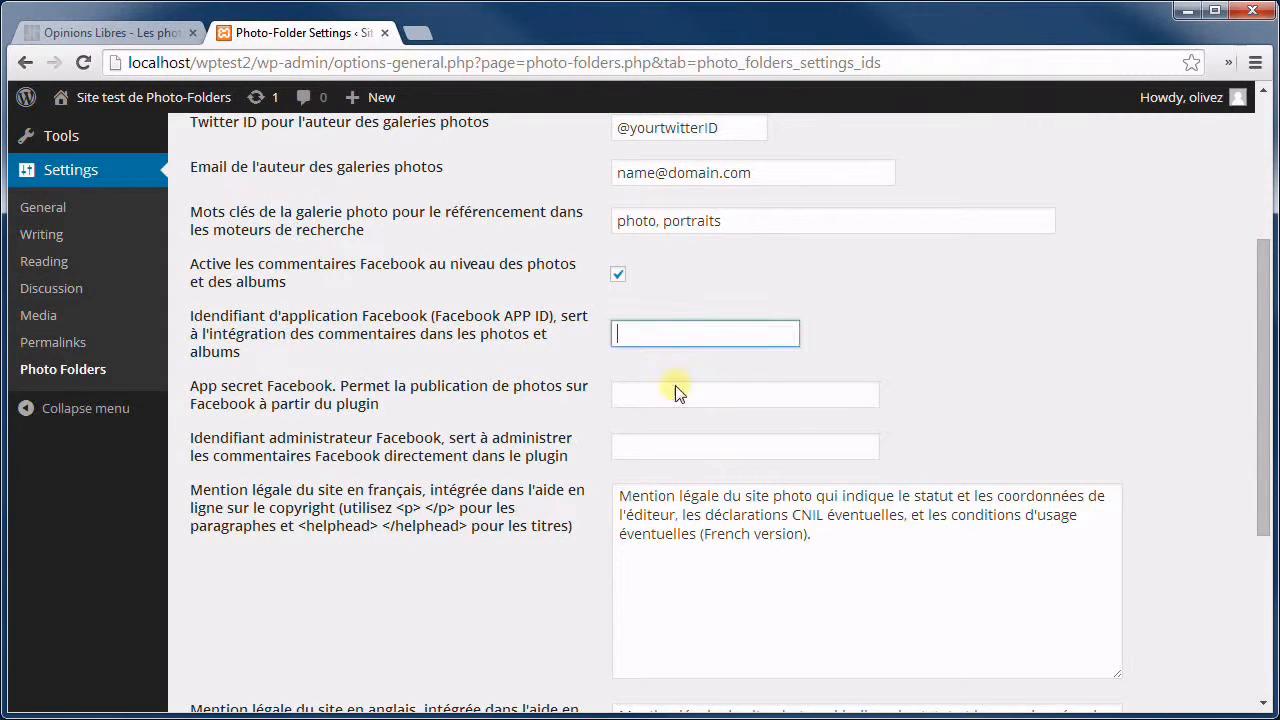
pyautogui.click(677, 395)
pyautogui.click(663, 450)
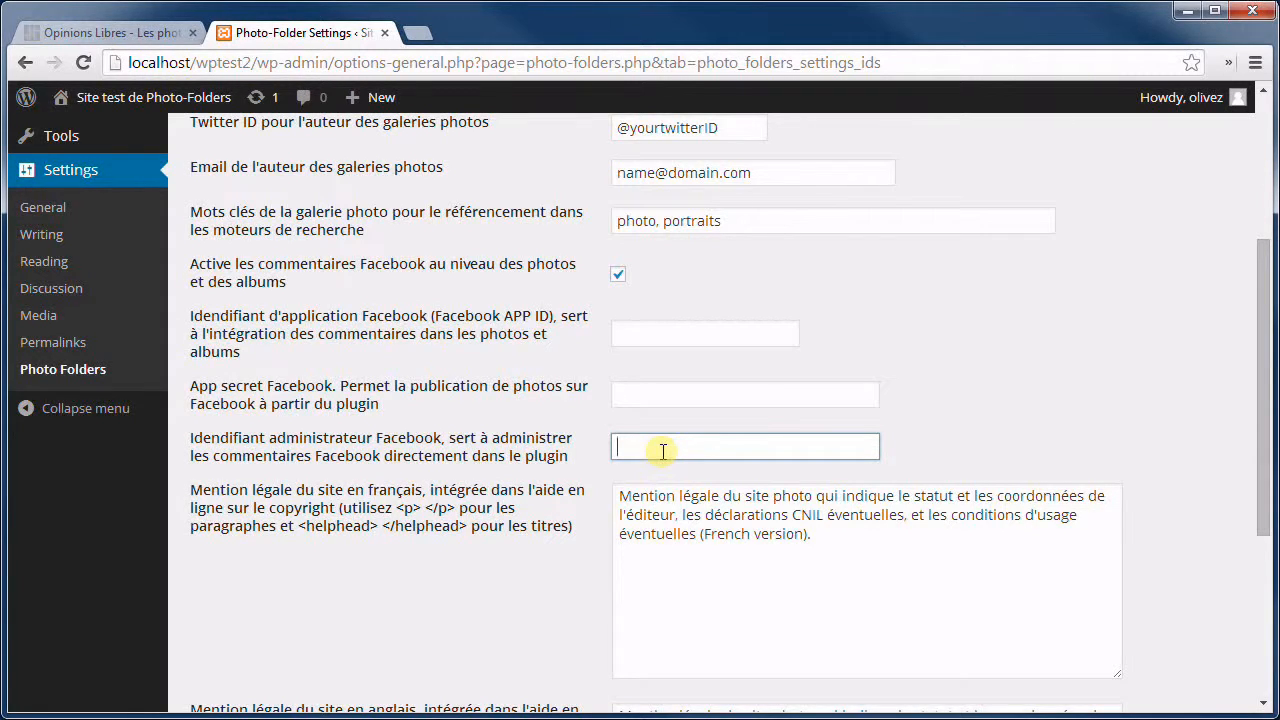
pyautogui.scroll(-3, 465, 386)
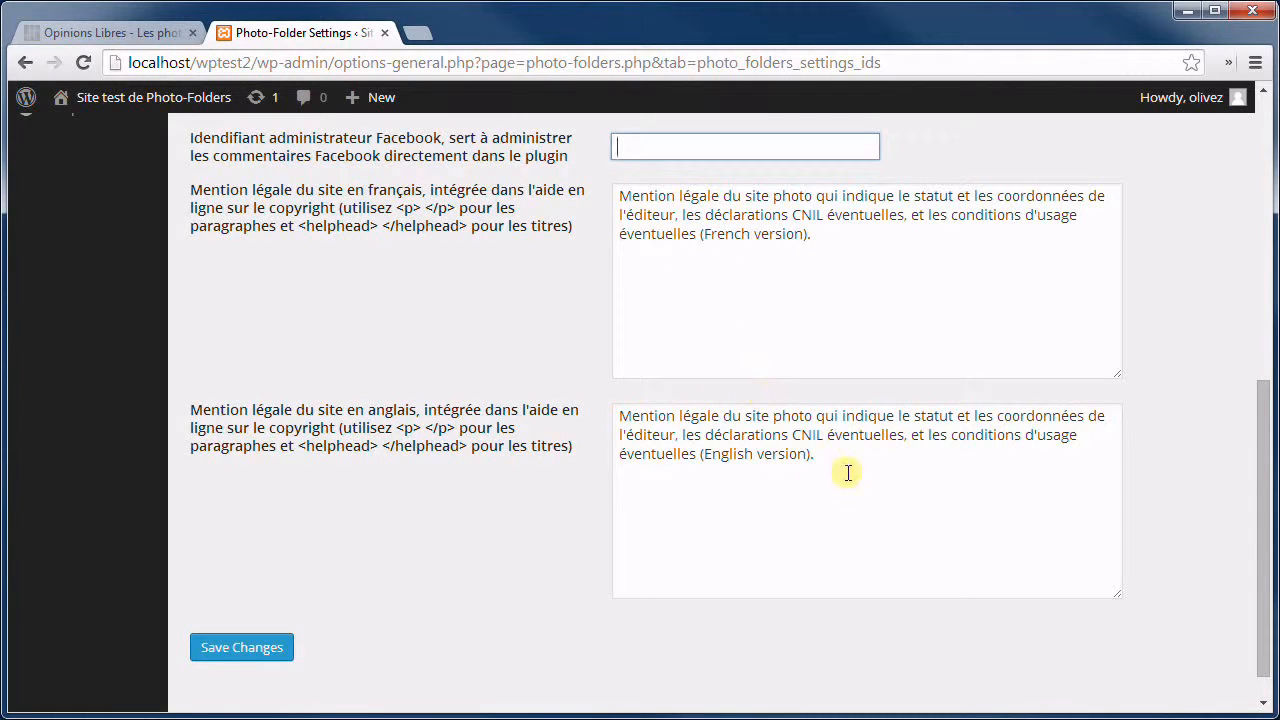
pyautogui.moveTo(846, 471); pyautogui.dragTo(626, 417)
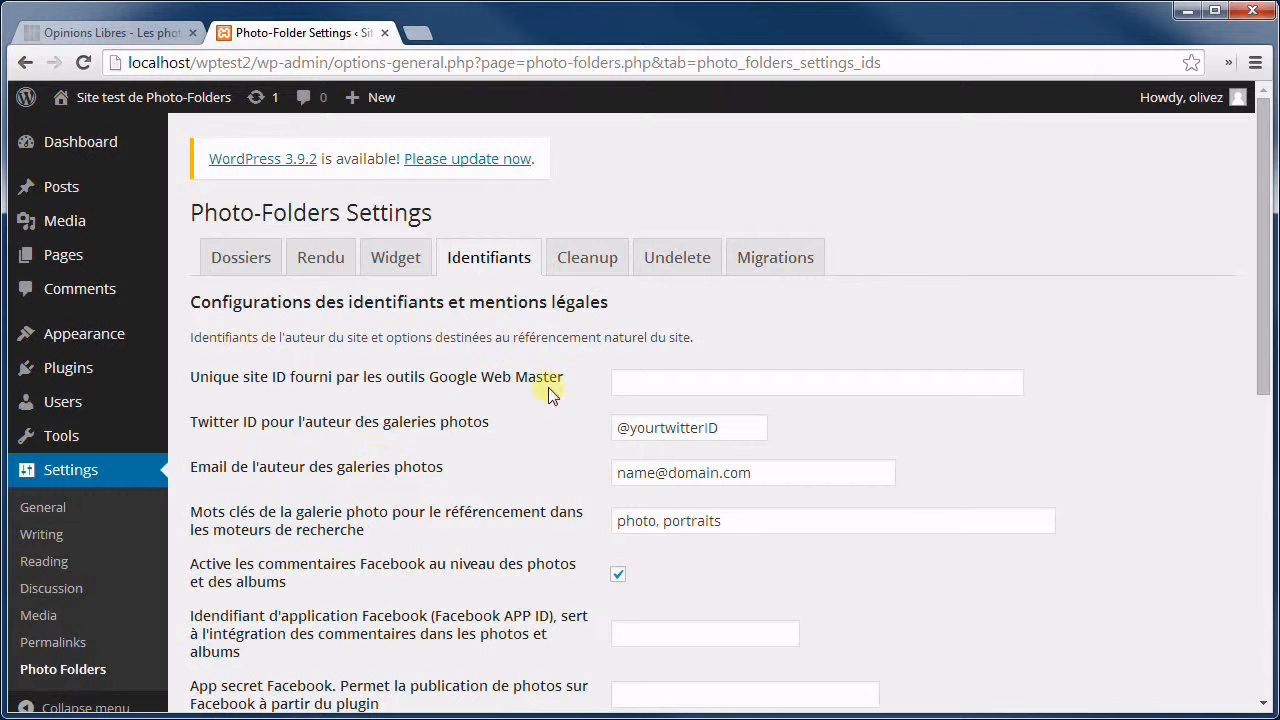
# Open the Cleanup tab and scroll through its list of groups.
pyautogui.click(598, 266)
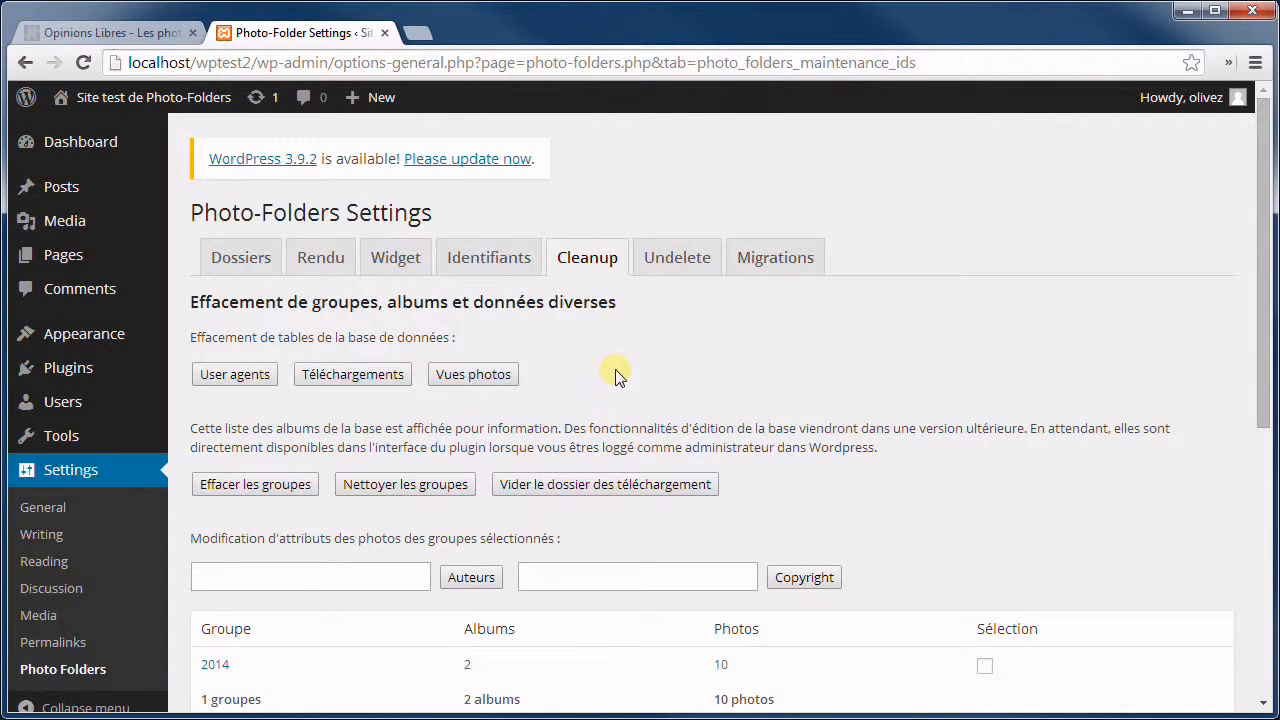
pyautogui.scroll(-4, 620, 352)
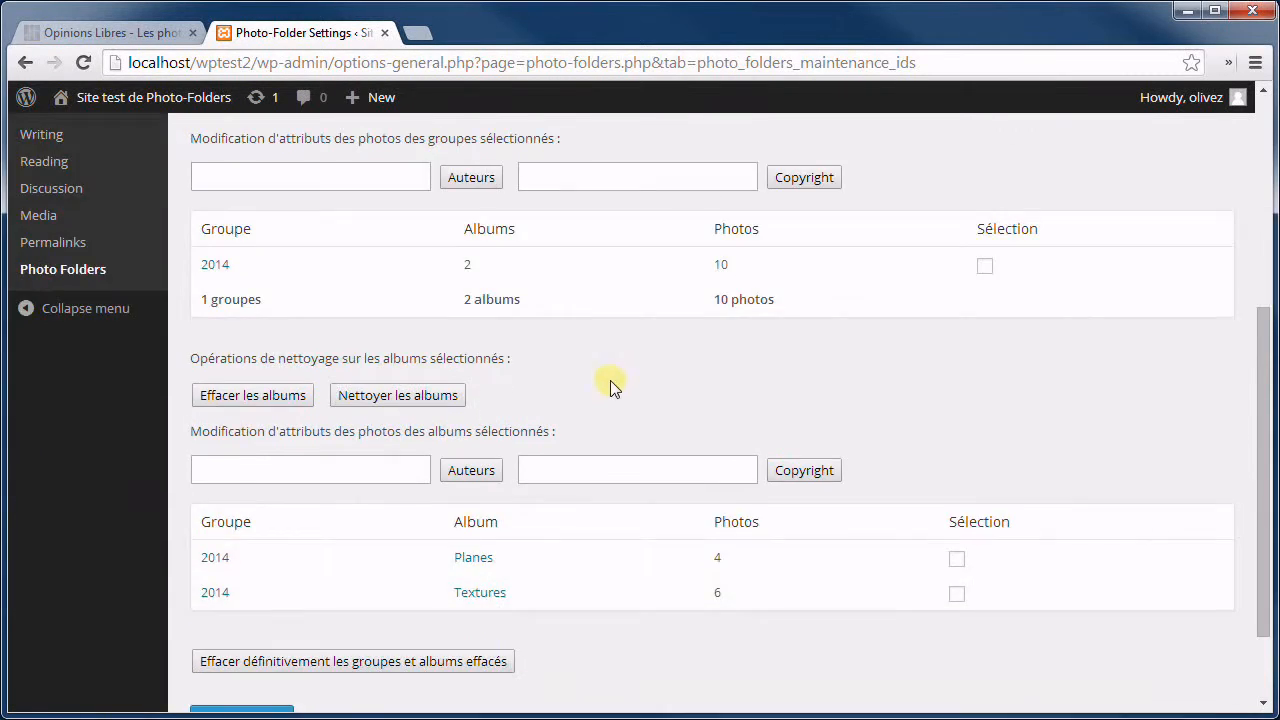
pyautogui.scroll(3, 757, 391)
pyautogui.scroll(-1, 757, 386)
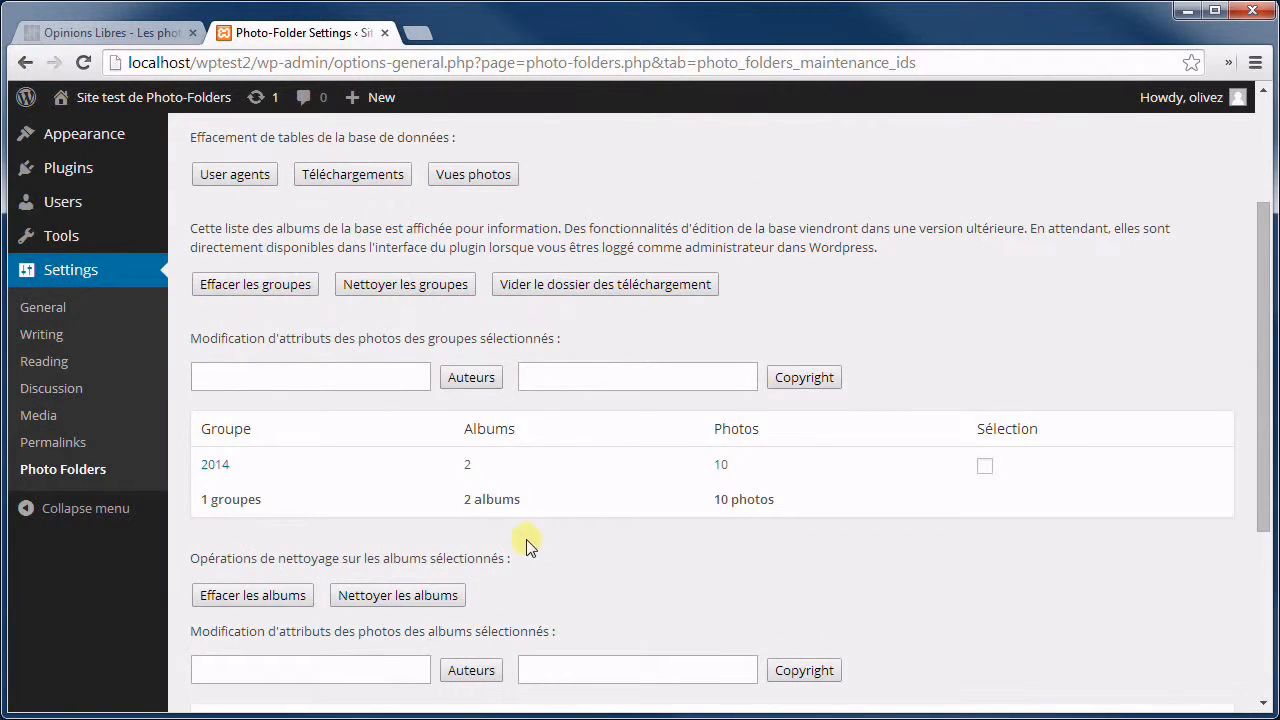
pyautogui.scroll(-1, 592, 548)
pyautogui.scroll(-2, 594, 540)
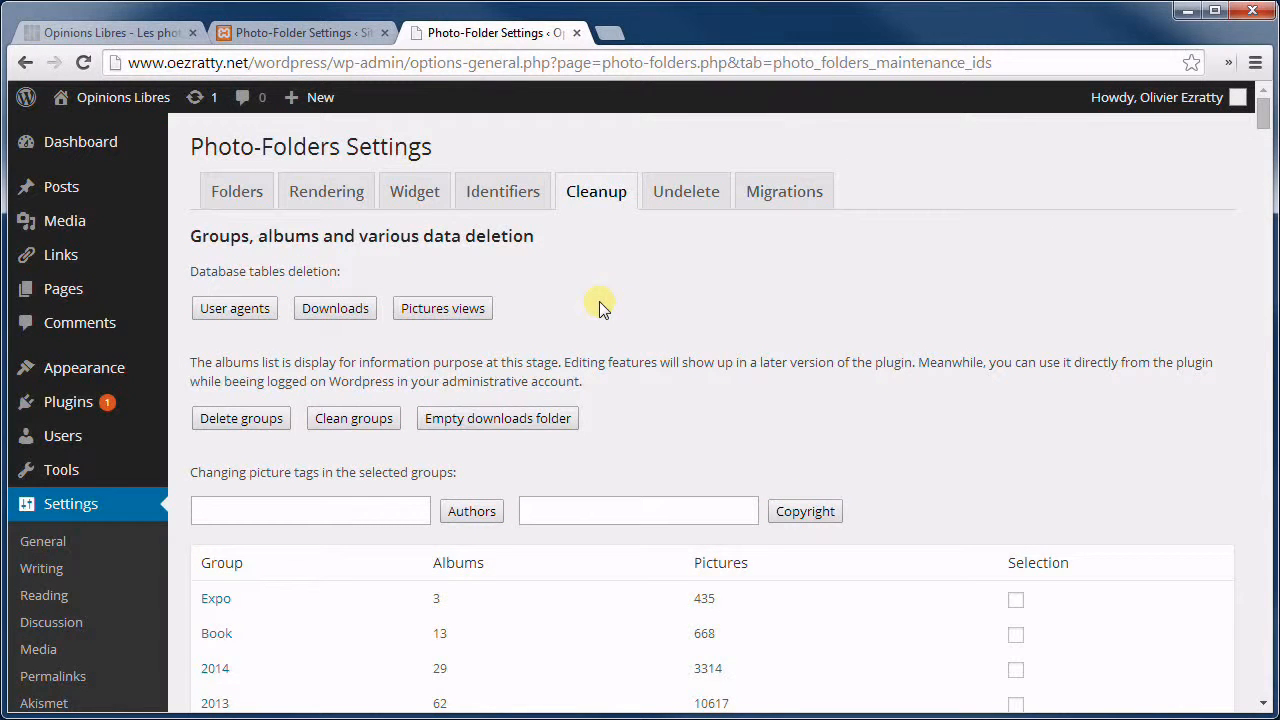
# Tick the Selection boxes for Expo, Book, 2014, 2013, 2012 and 2011.
pyautogui.scroll(-3, 600, 295)
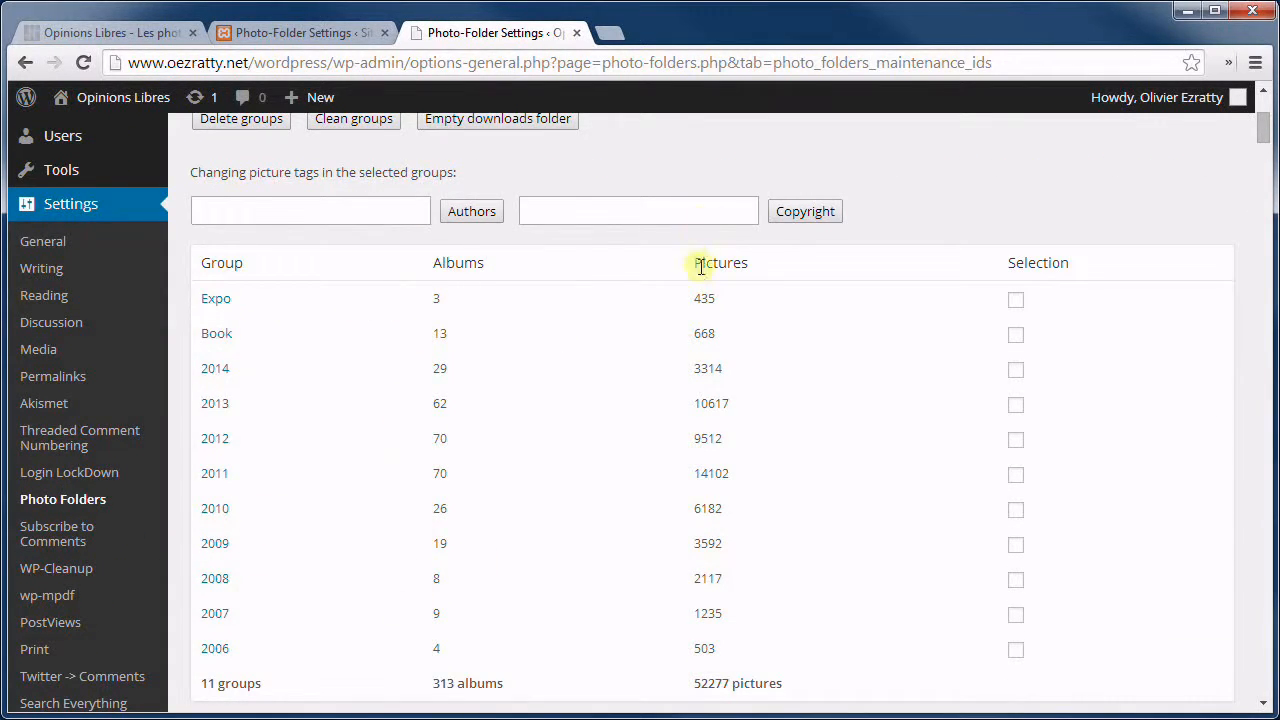
pyautogui.click(1016, 300)
pyautogui.click(1016, 335)
pyautogui.click(1016, 370)
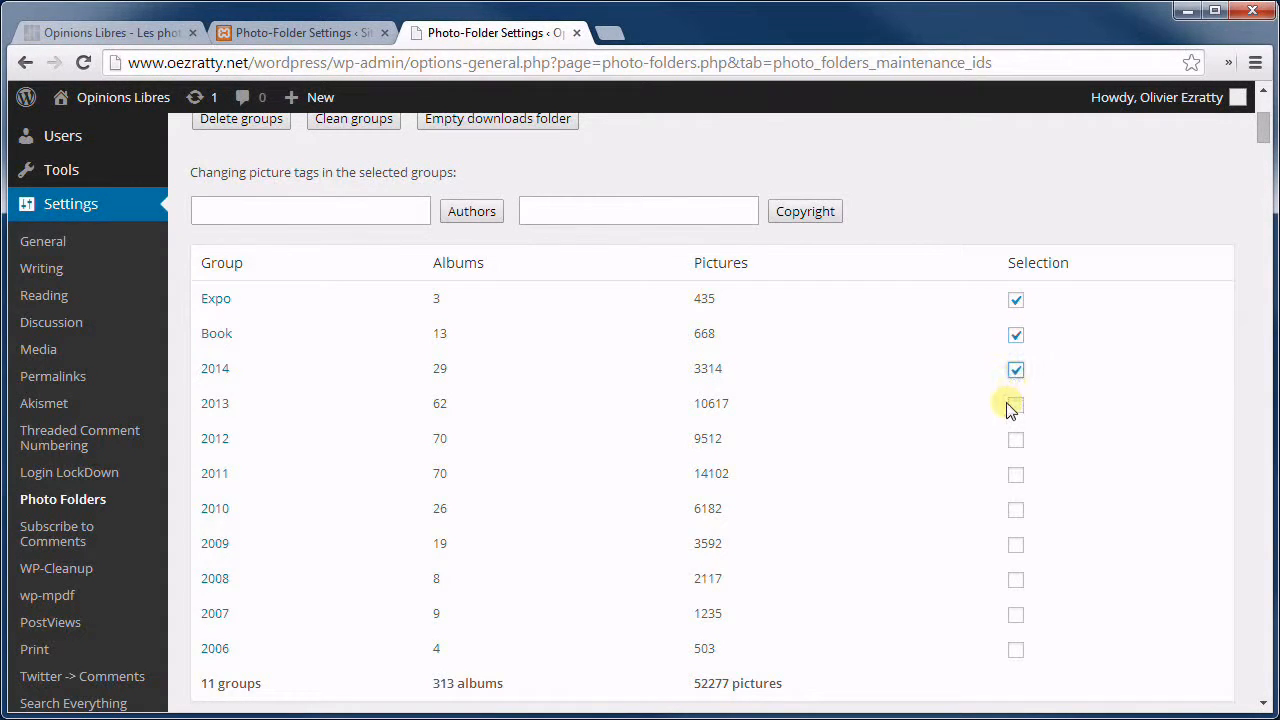
pyautogui.click(1016, 405)
pyautogui.click(1016, 440)
pyautogui.click(1017, 479)
pyautogui.scroll(2, 410, 366)
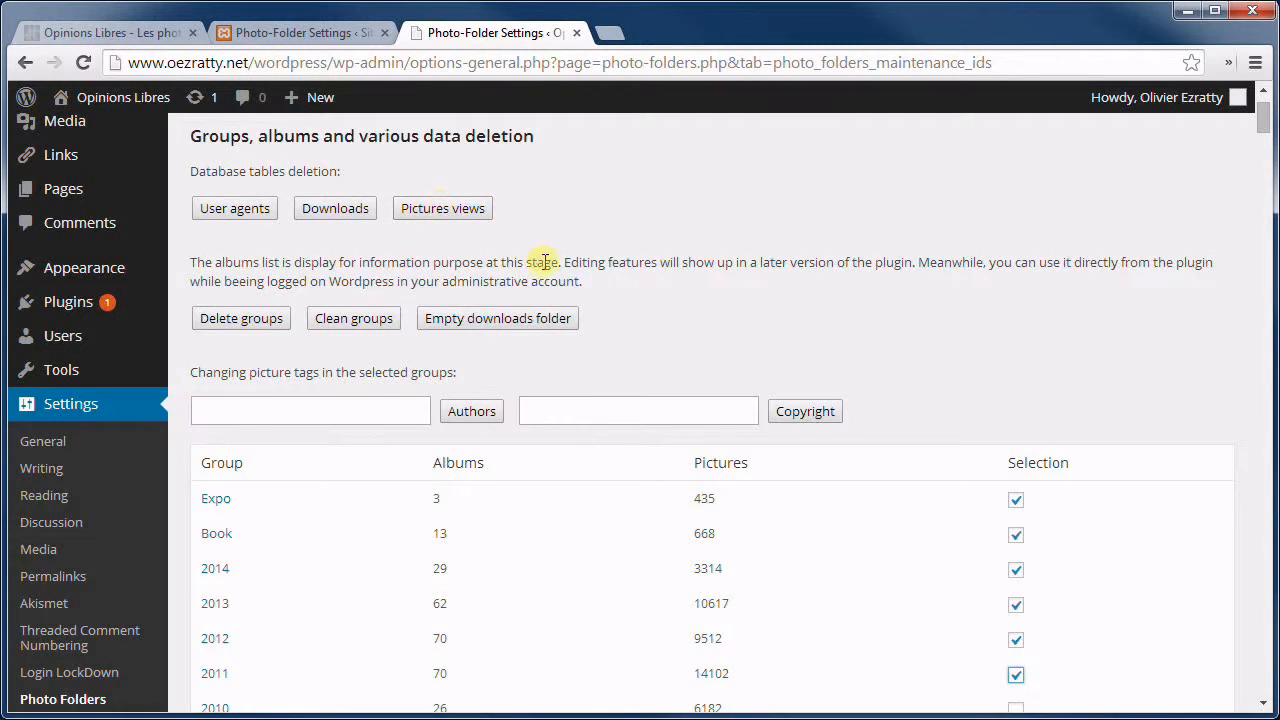
# Set the checked groups' author tag to the site owner and the copyright to the owner's (c) notice.
pyautogui.click(412, 410)
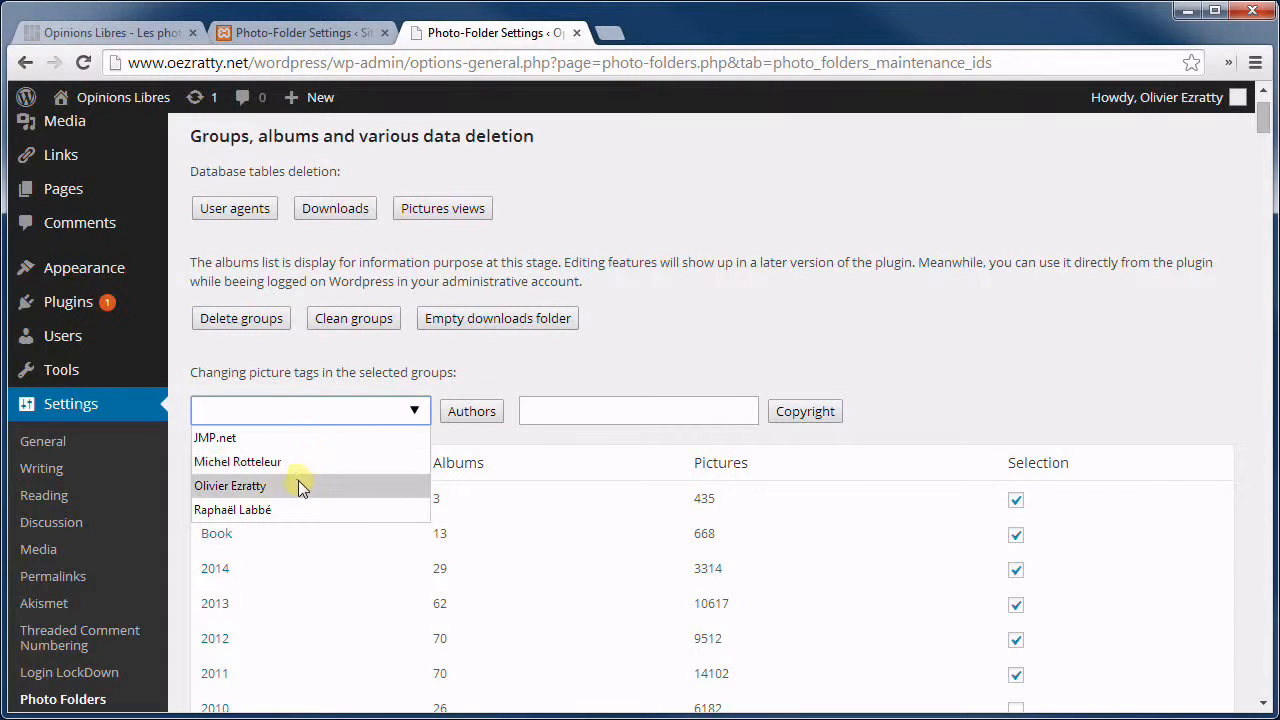
pyautogui.click(297, 486)
pyautogui.click(741, 410)
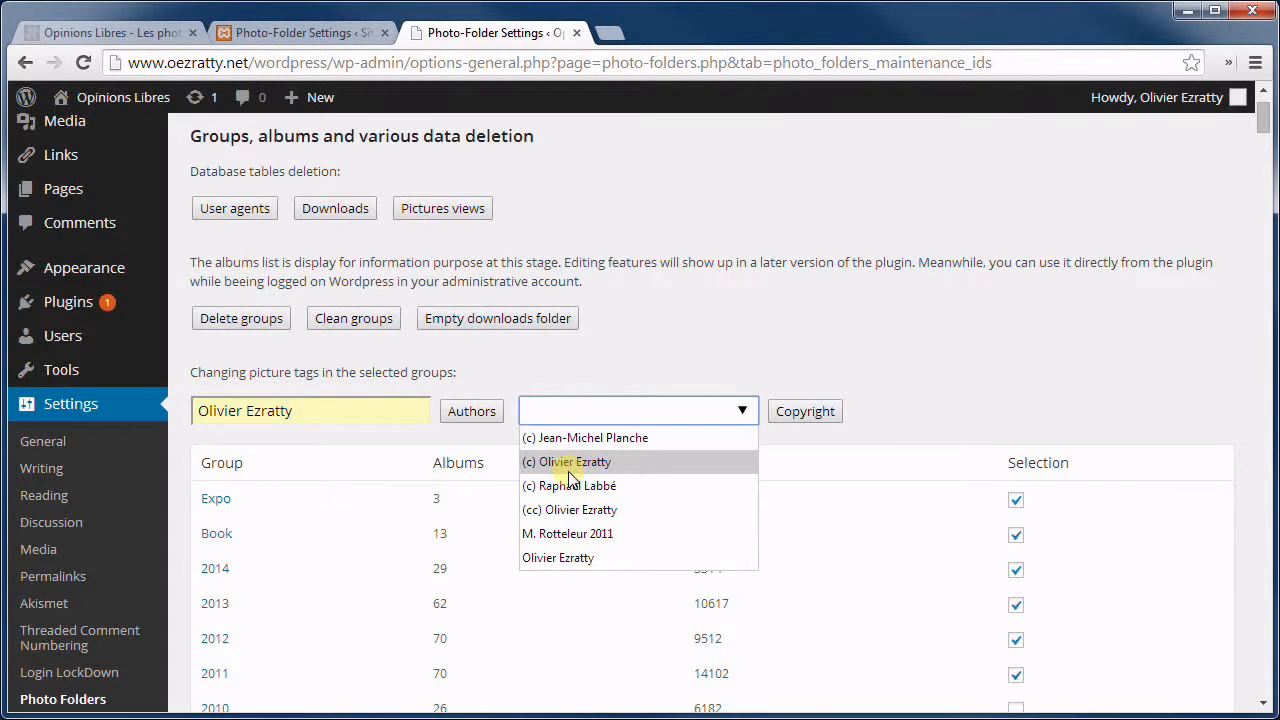
pyautogui.click(568, 466)
pyautogui.scroll(-2, 430, 515)
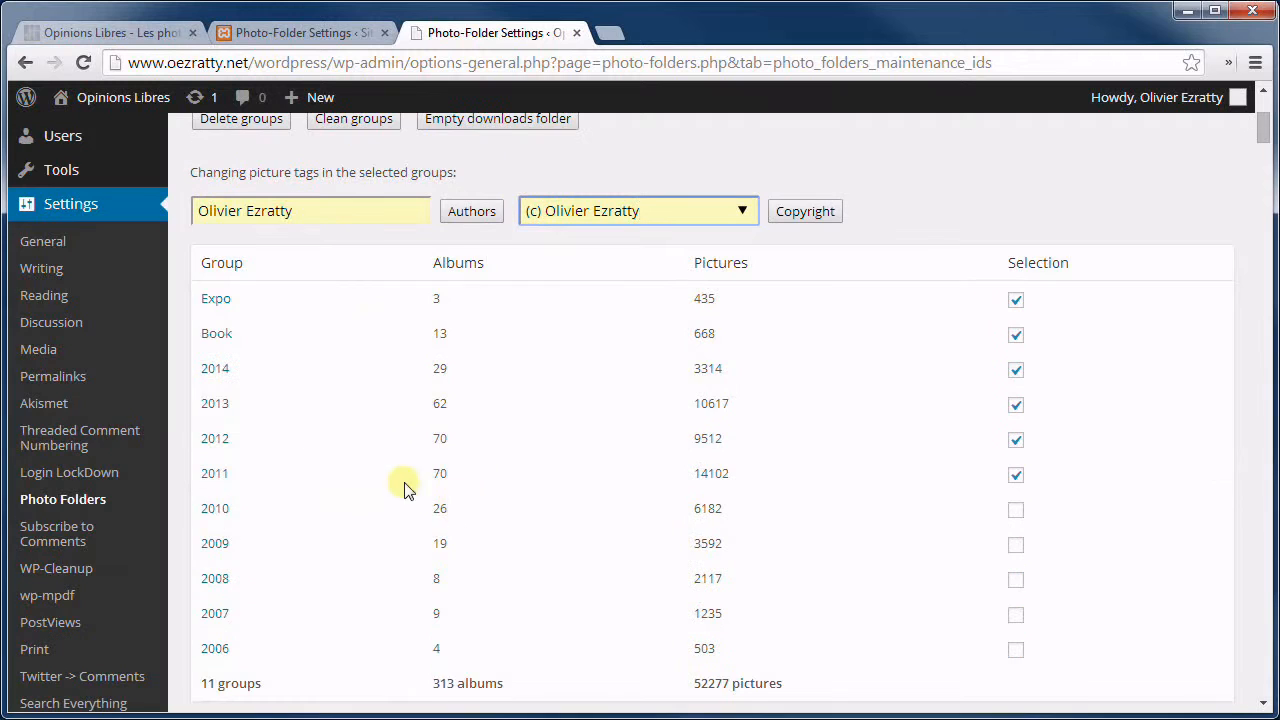
pyautogui.scroll(-2, 460, 440)
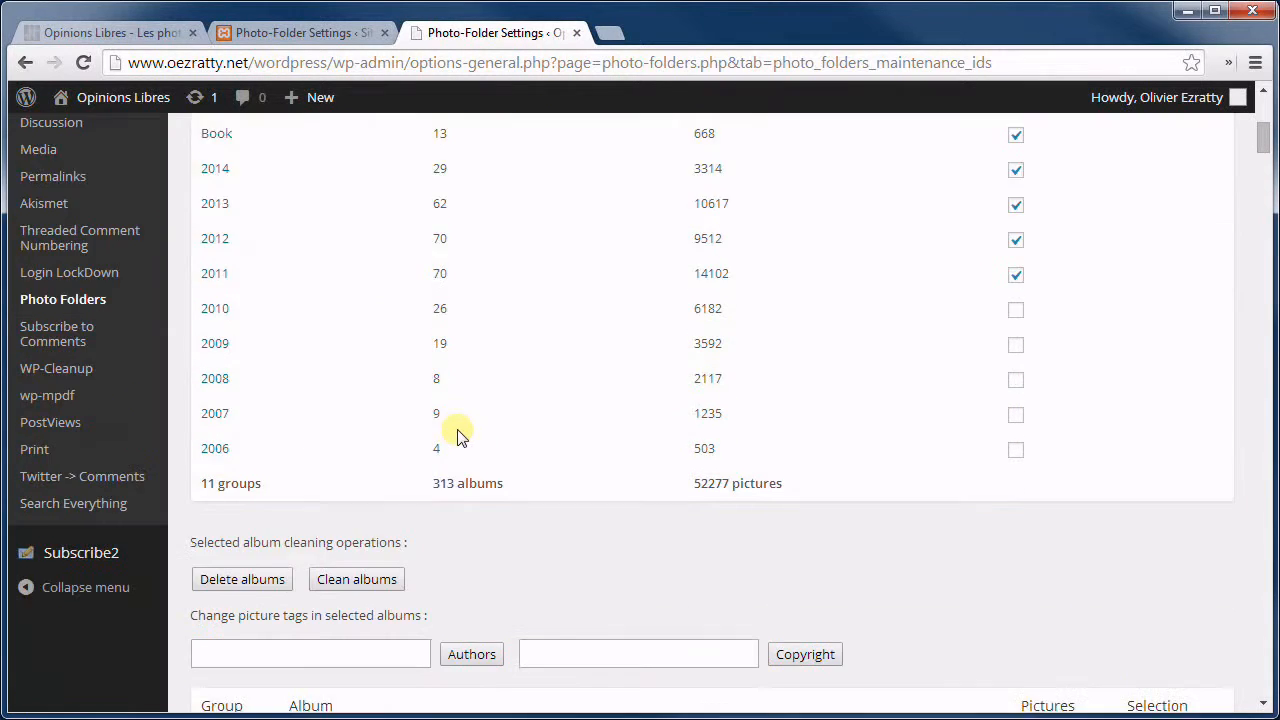
pyautogui.scroll(-3, 458, 435)
pyautogui.scroll(-2, 688, 450)
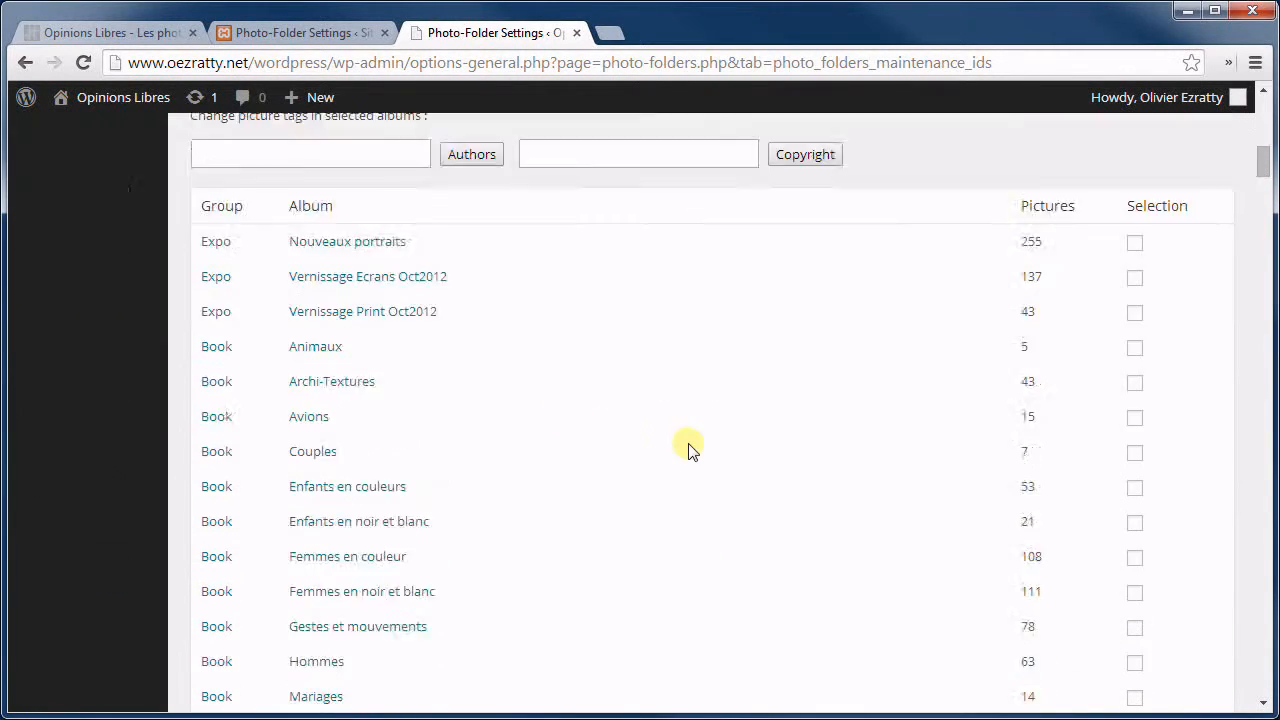
pyautogui.scroll(-20, 585, 380)
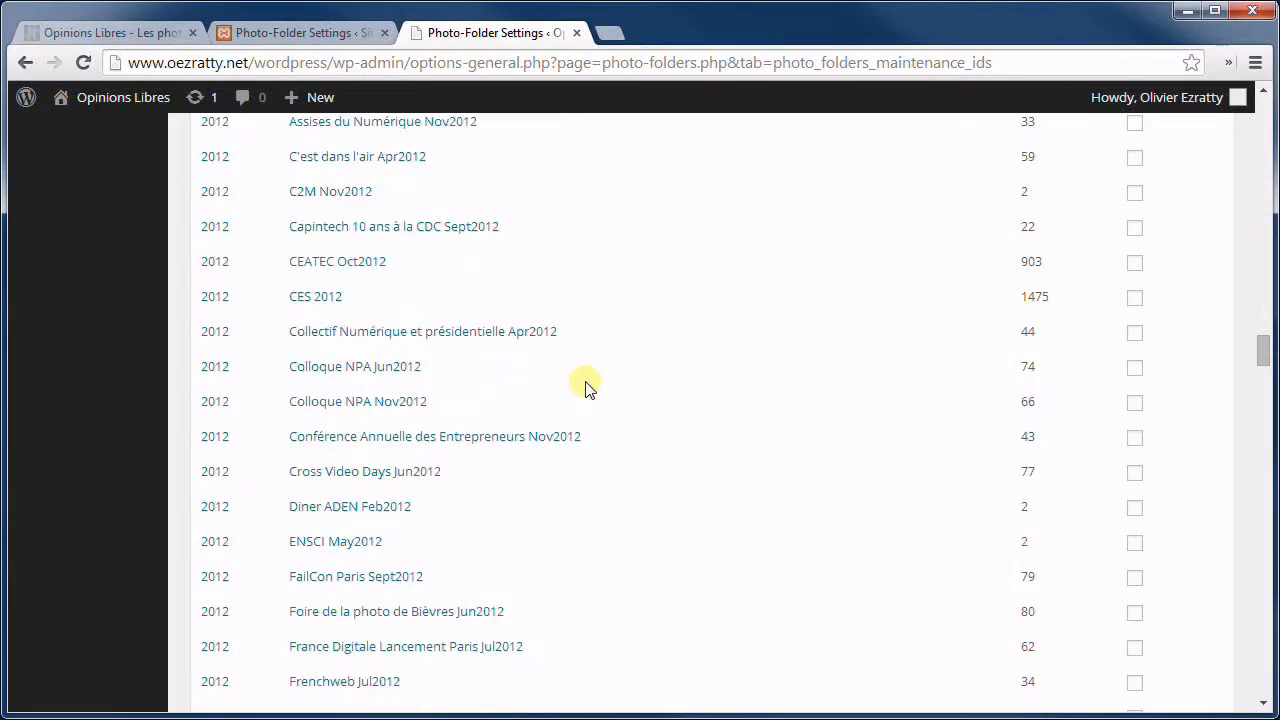
pyautogui.scroll(20, 585, 385)
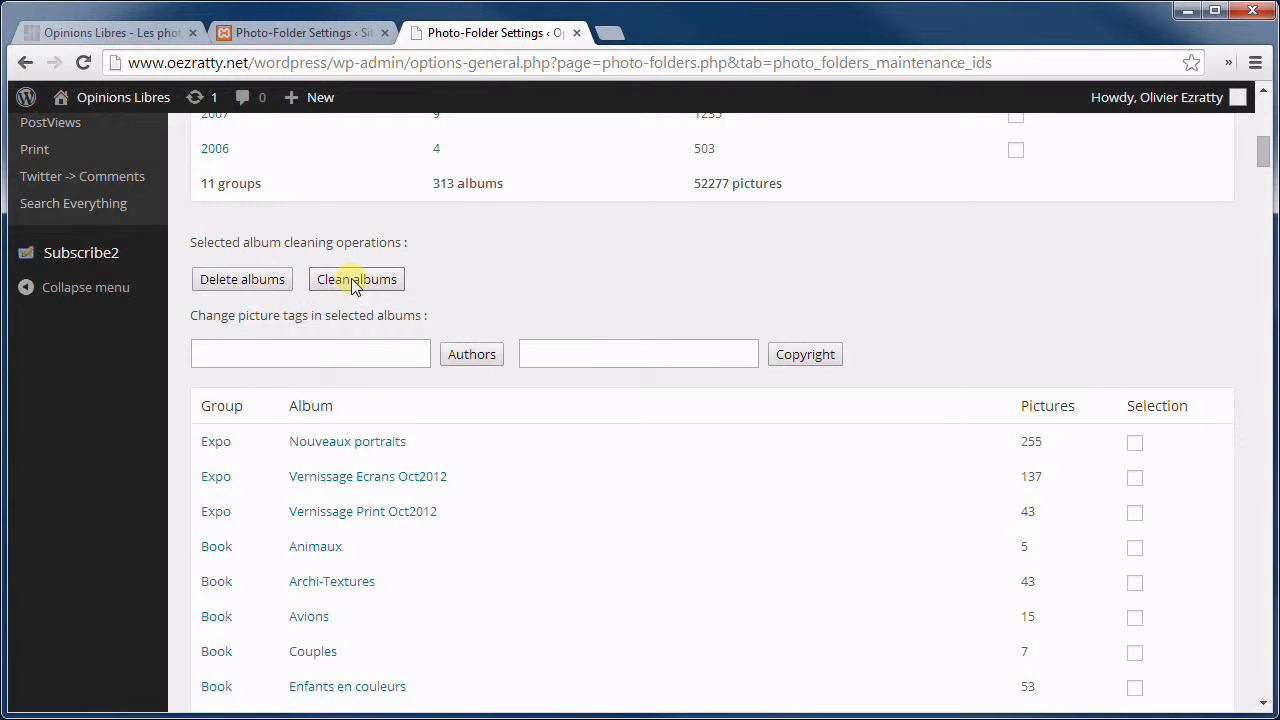
pyautogui.click(338, 350)
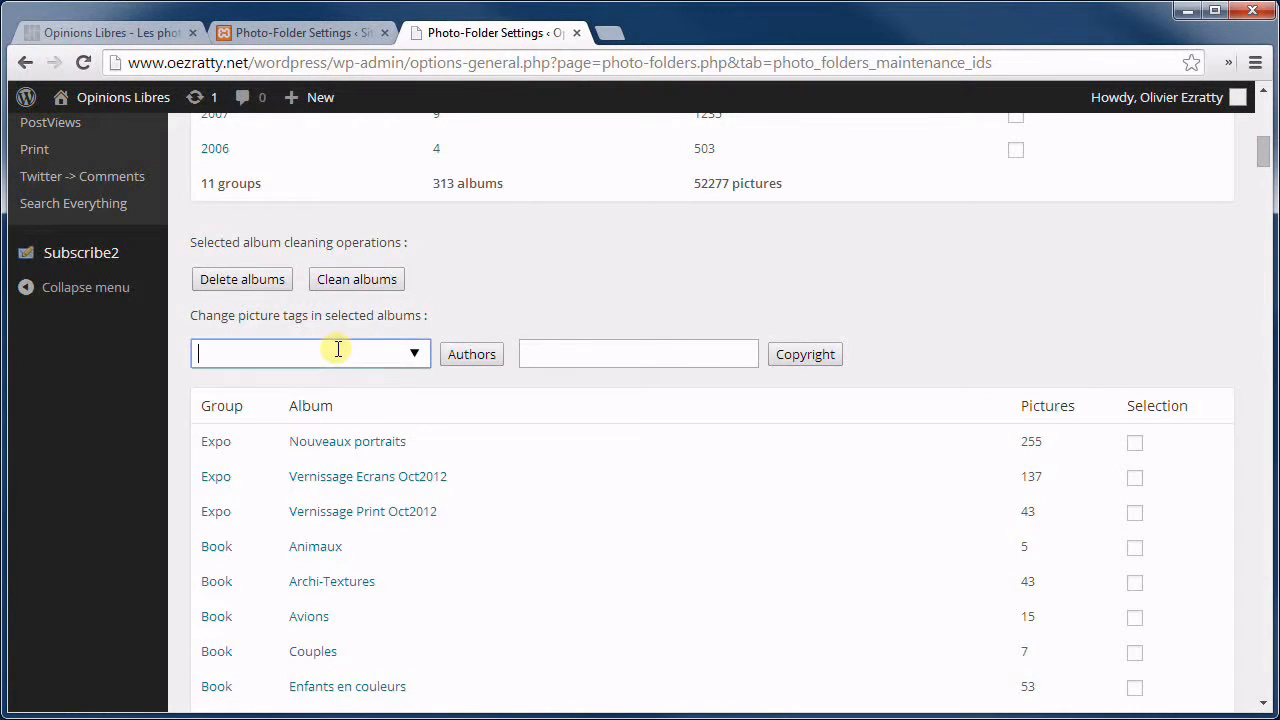
pyautogui.click(414, 352)
pyautogui.click(672, 295)
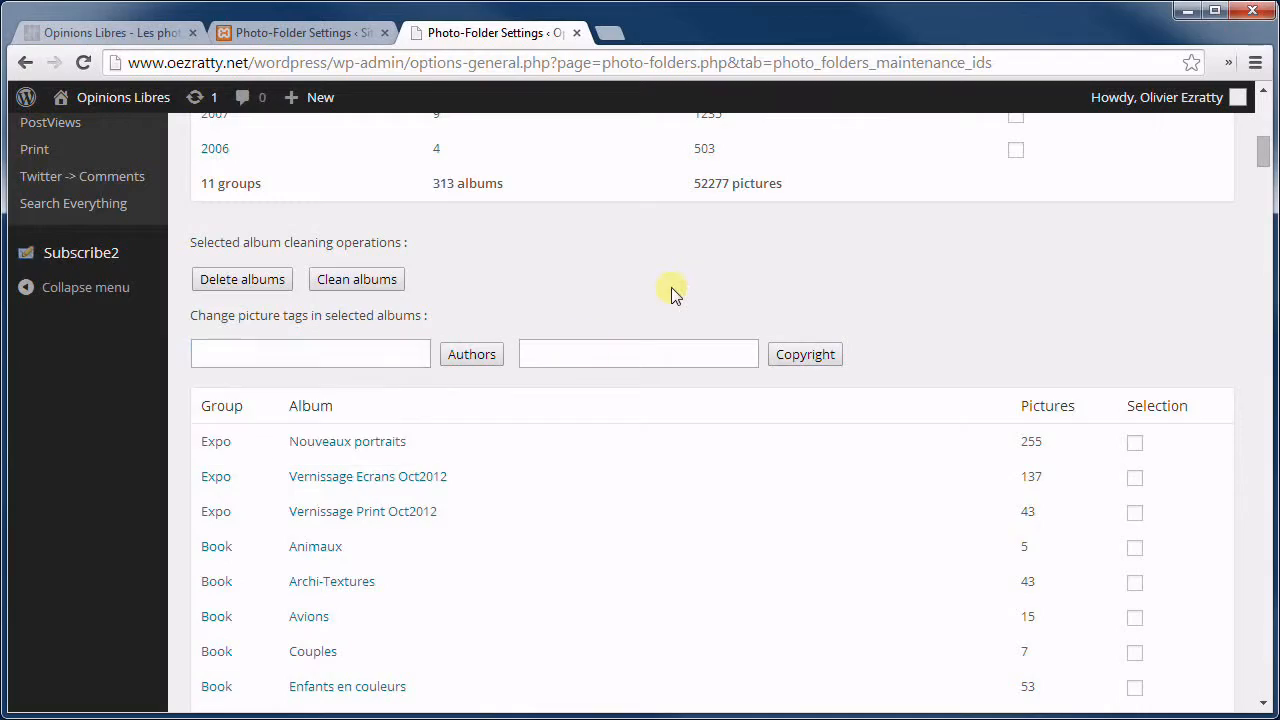
pyautogui.scroll(-20, 600, 320)
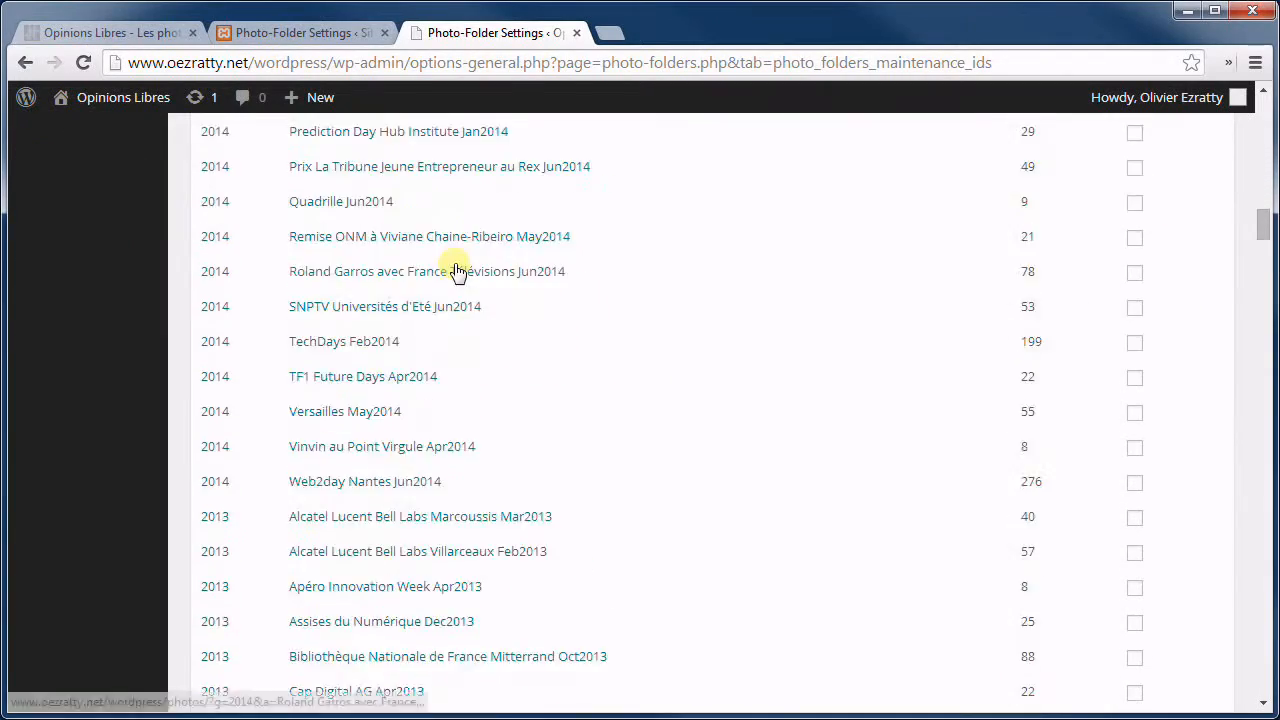
pyautogui.scroll(-20, 455, 271)
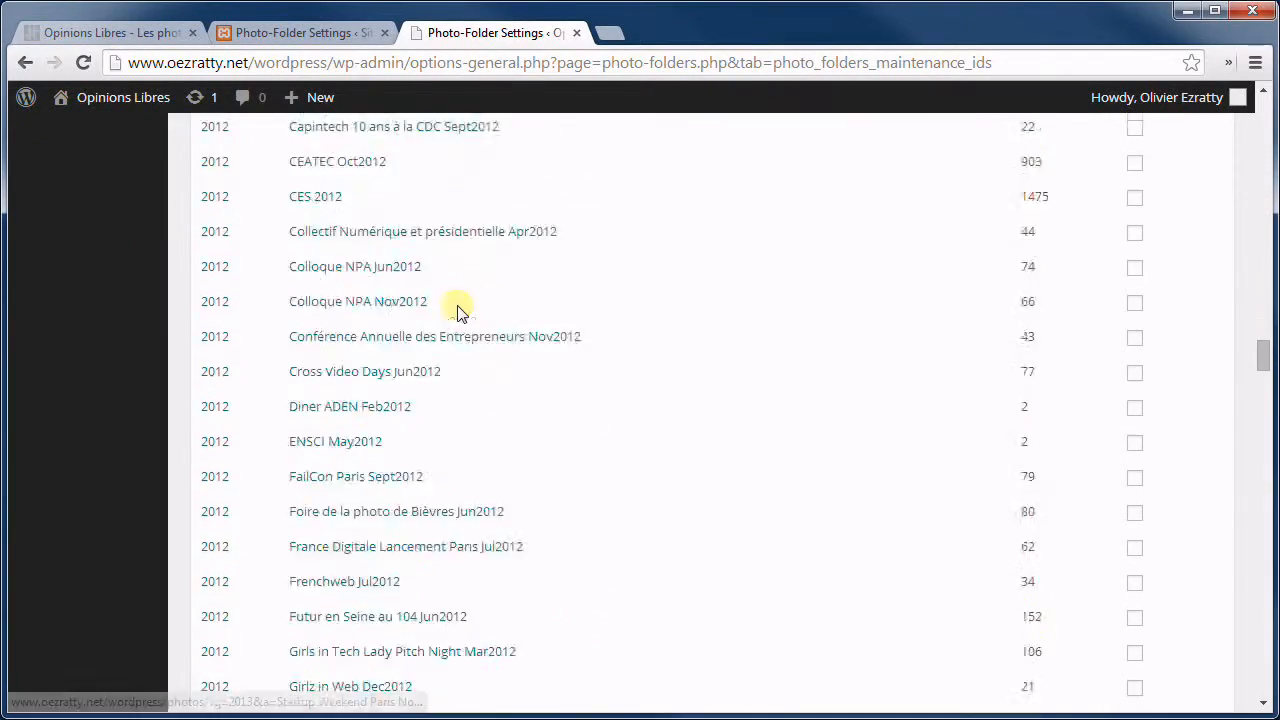
pyautogui.scroll(-20, 460, 310)
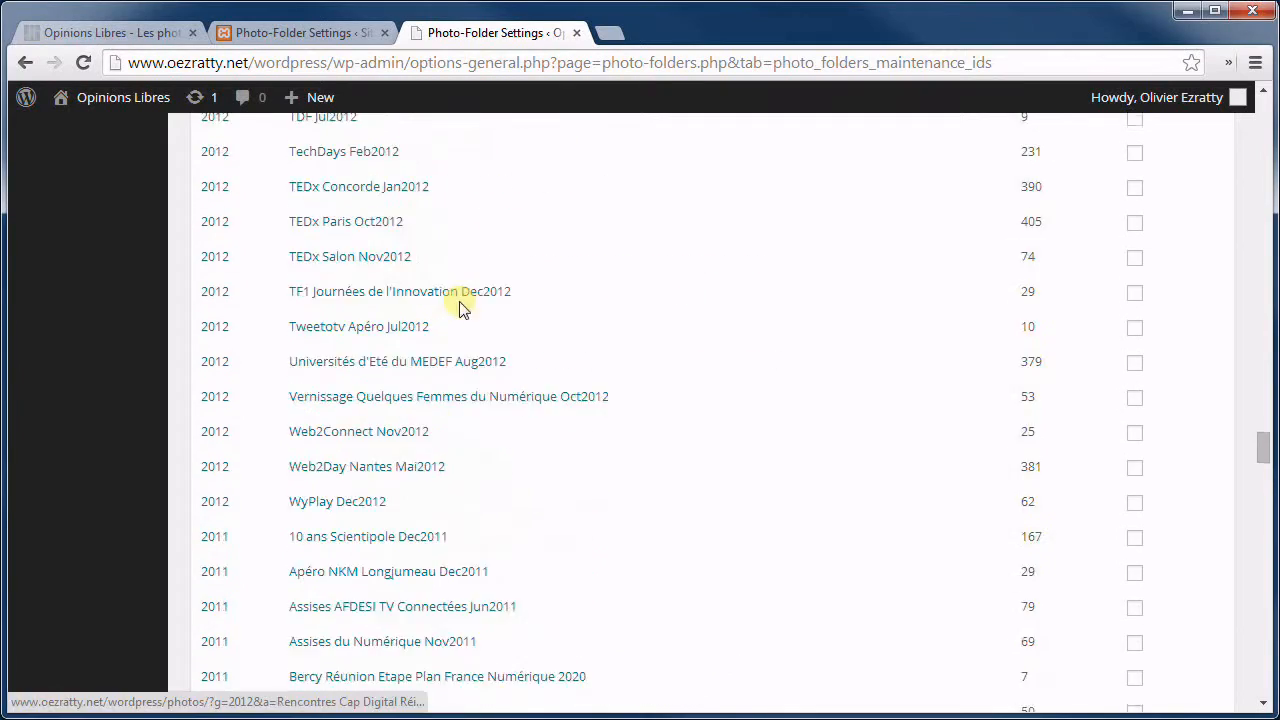
pyautogui.scroll(-12, 460, 310)
pyautogui.scroll(-20, 716, 352)
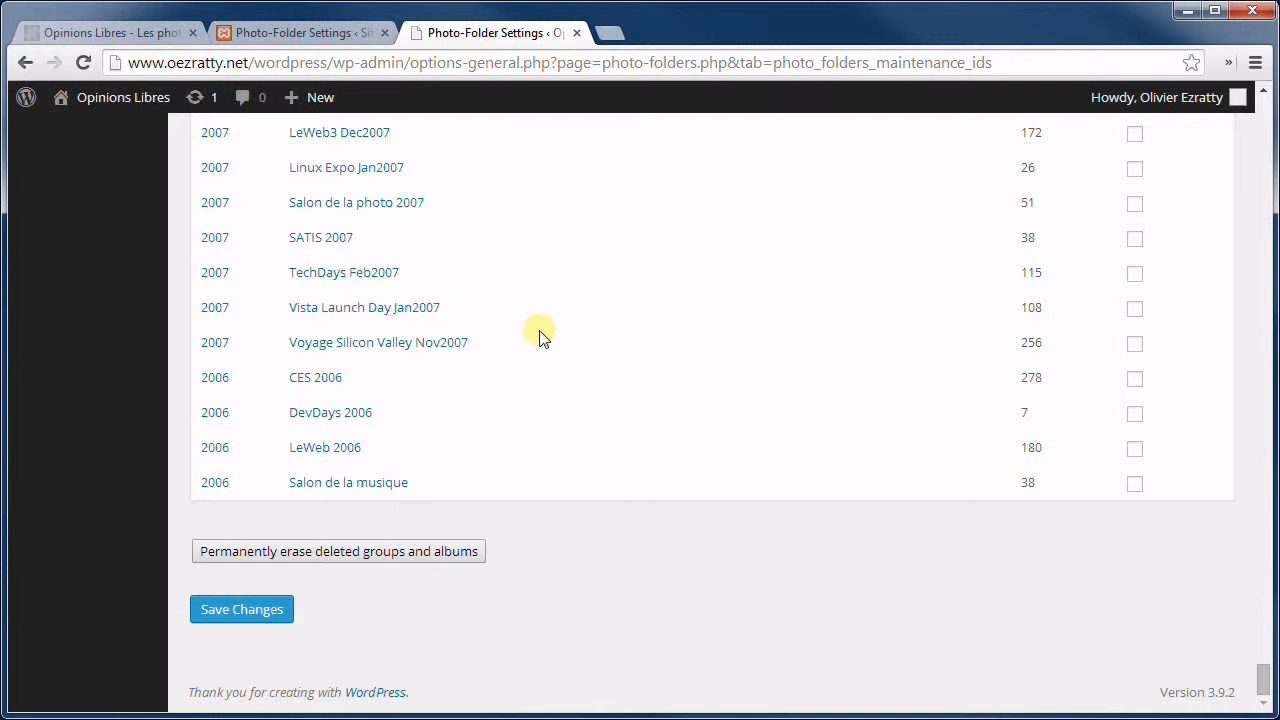
pyautogui.scroll(10, 535, 335)
pyautogui.scroll(10, 530, 358)
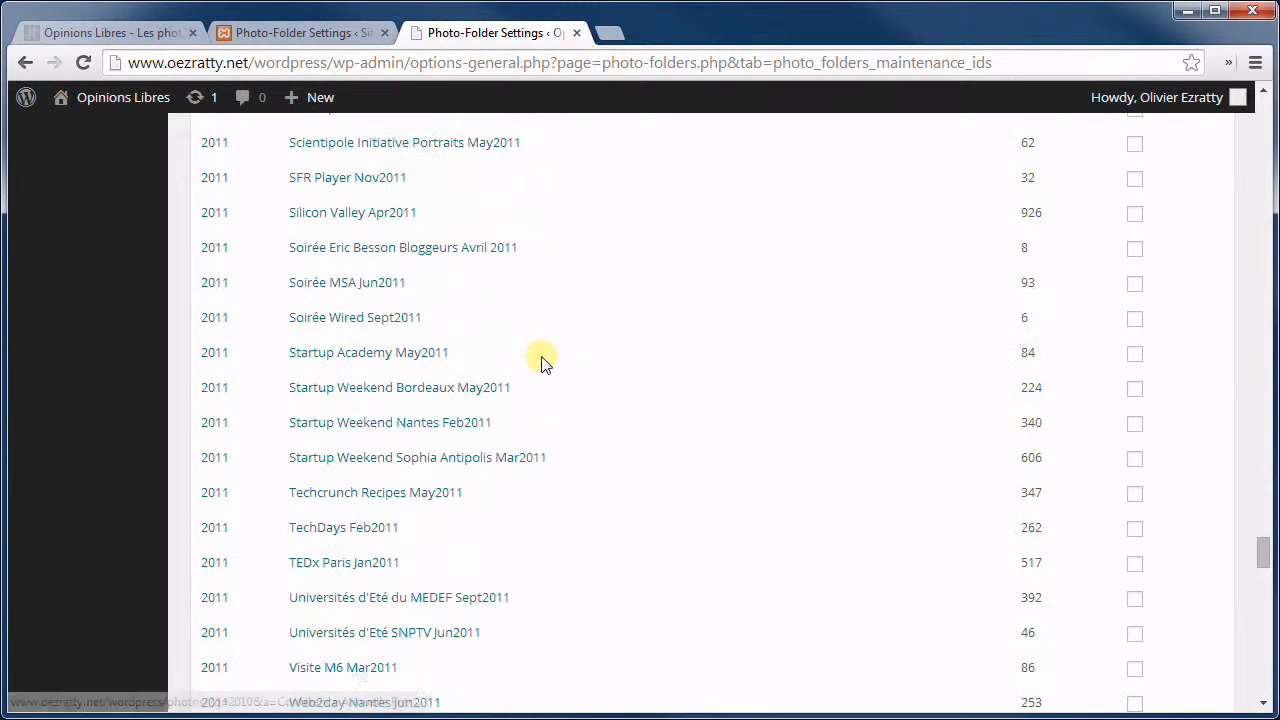
pyautogui.moveTo(1265, 555); pyautogui.dragTo(1265, 60)
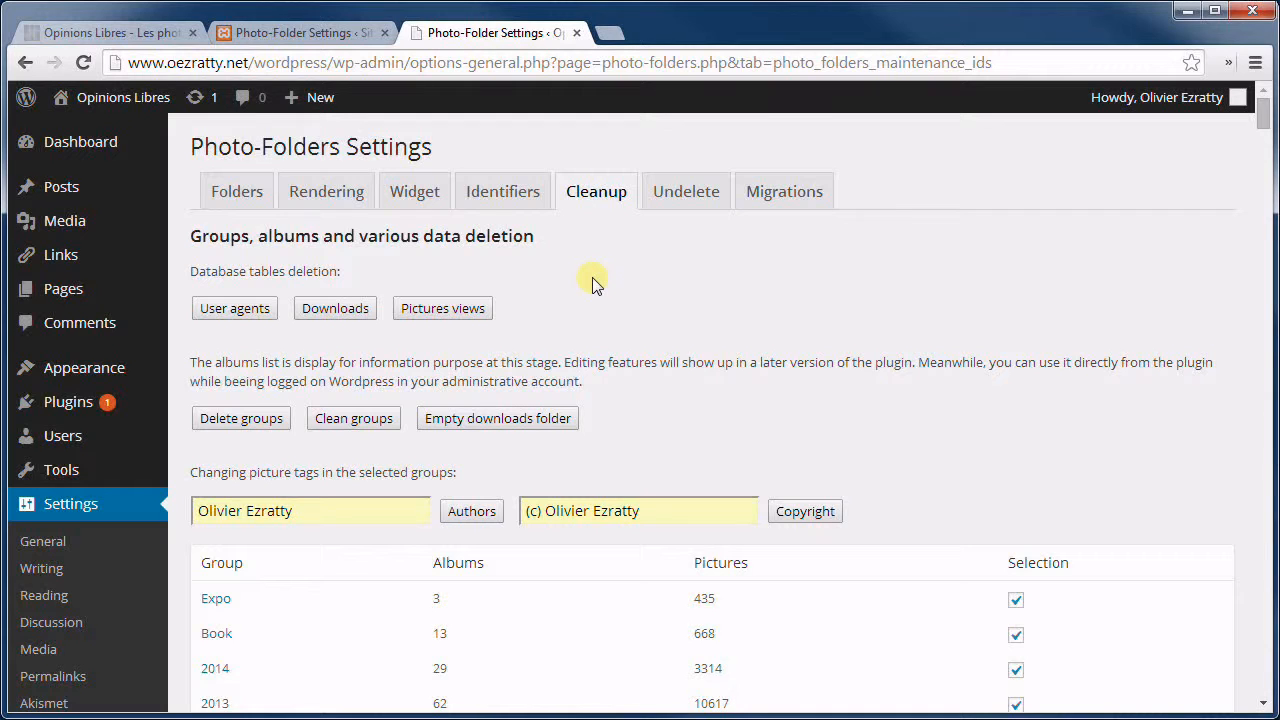
# Open the Undelete tab and review the deleted Test group and the restorable albums.
pyautogui.click(690, 202)
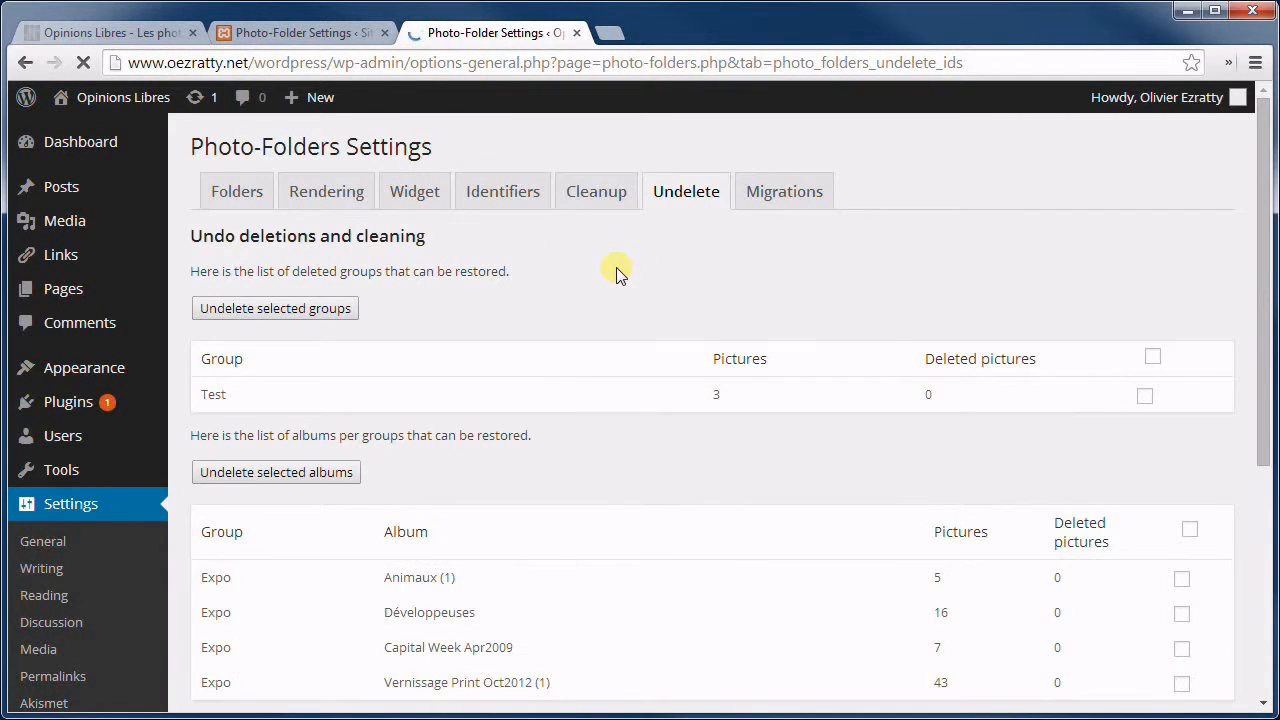
pyautogui.scroll(-4, 590, 310)
pyautogui.scroll(3, 598, 328)
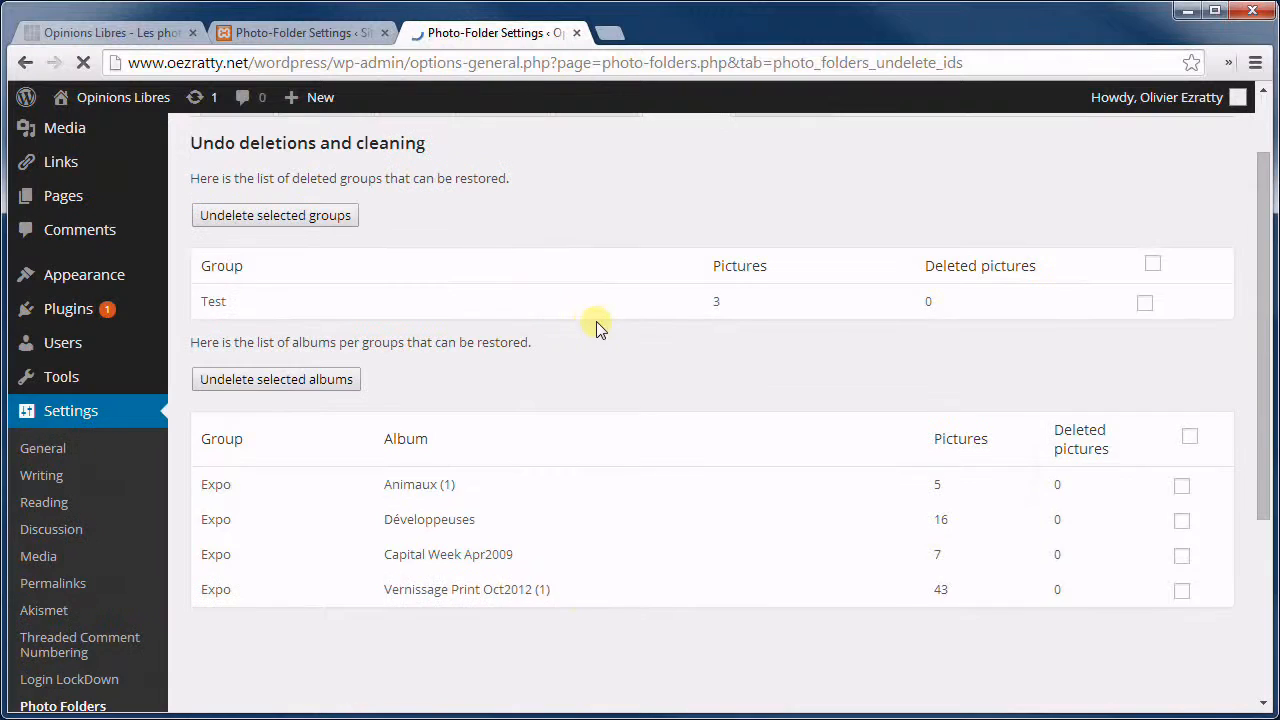
pyautogui.scroll(-2, 597, 326)
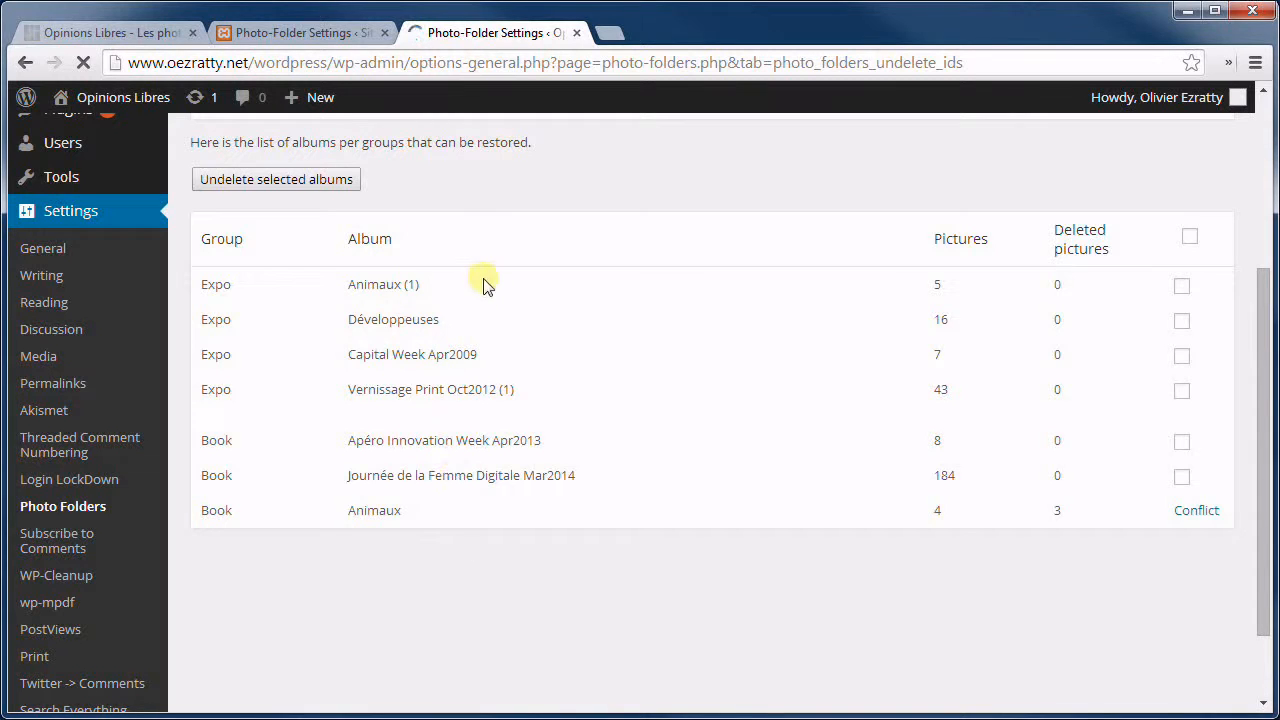
pyautogui.scroll(1, 490, 322)
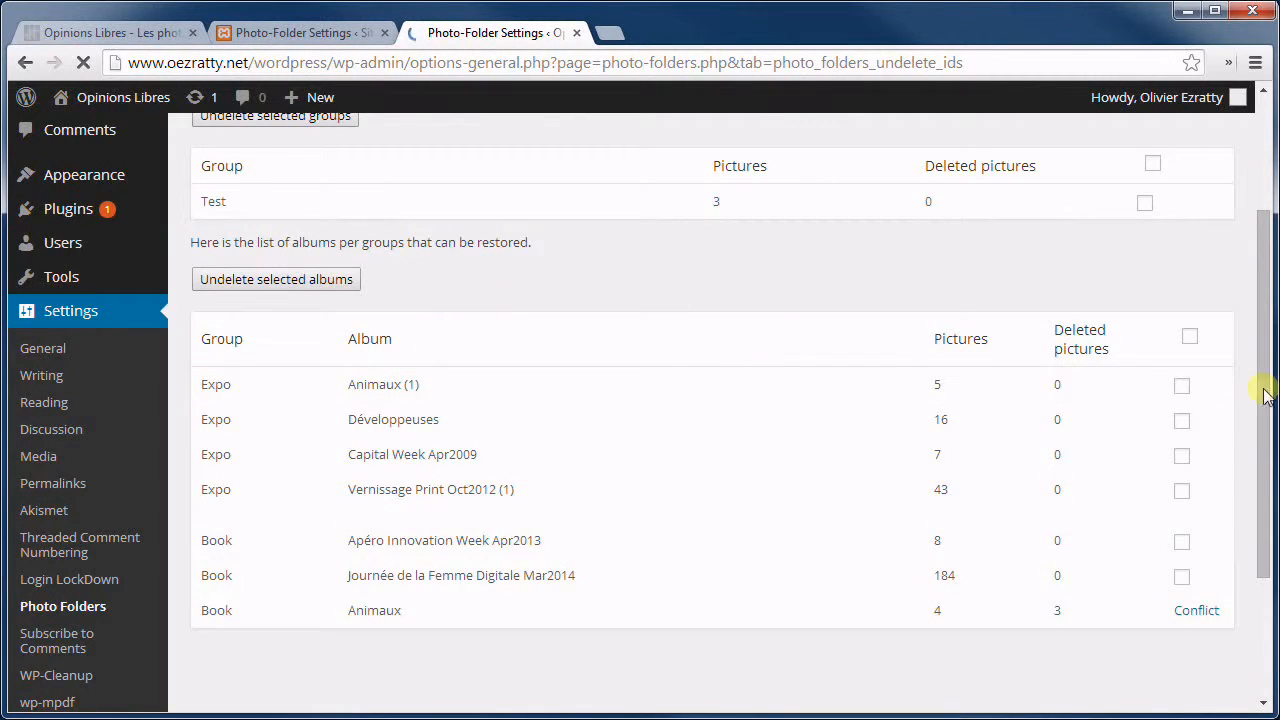
# Mark the Expo and Book albums for restoring, scrolling down to Save Changes and back up.
pyautogui.click(1190, 337)
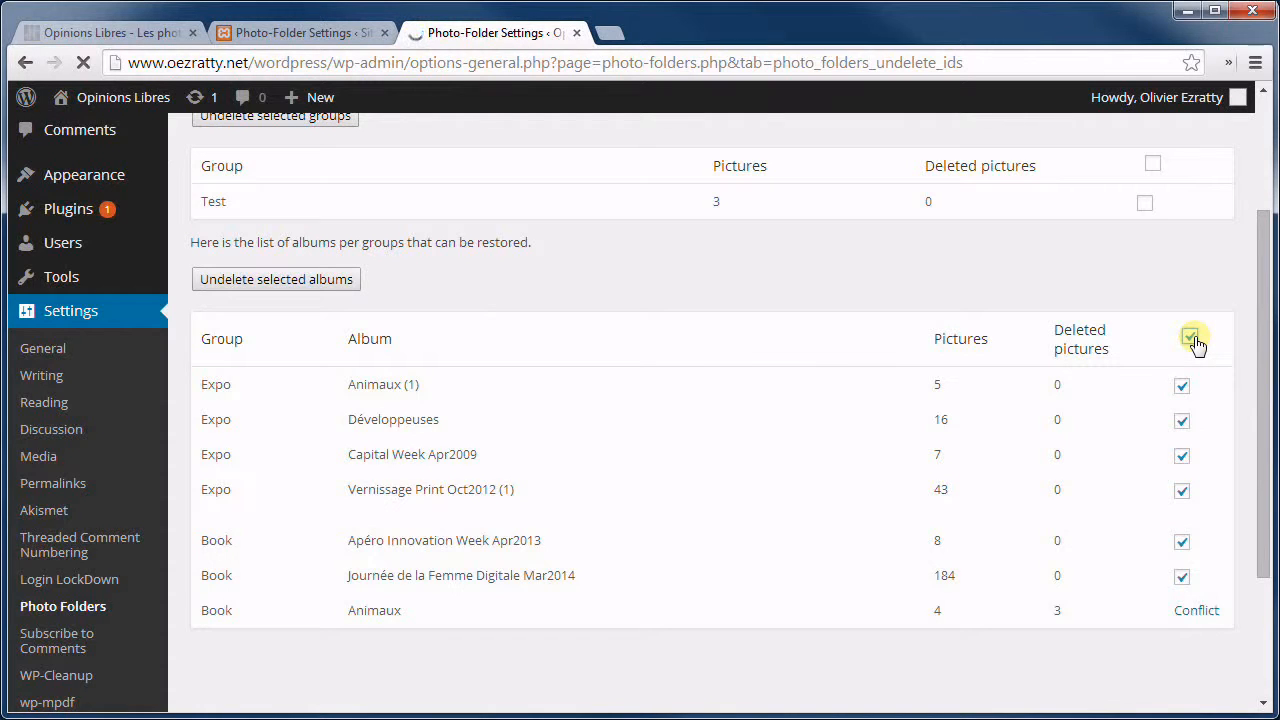
pyautogui.click(255, 284)
pyautogui.scroll(-2, 470, 435)
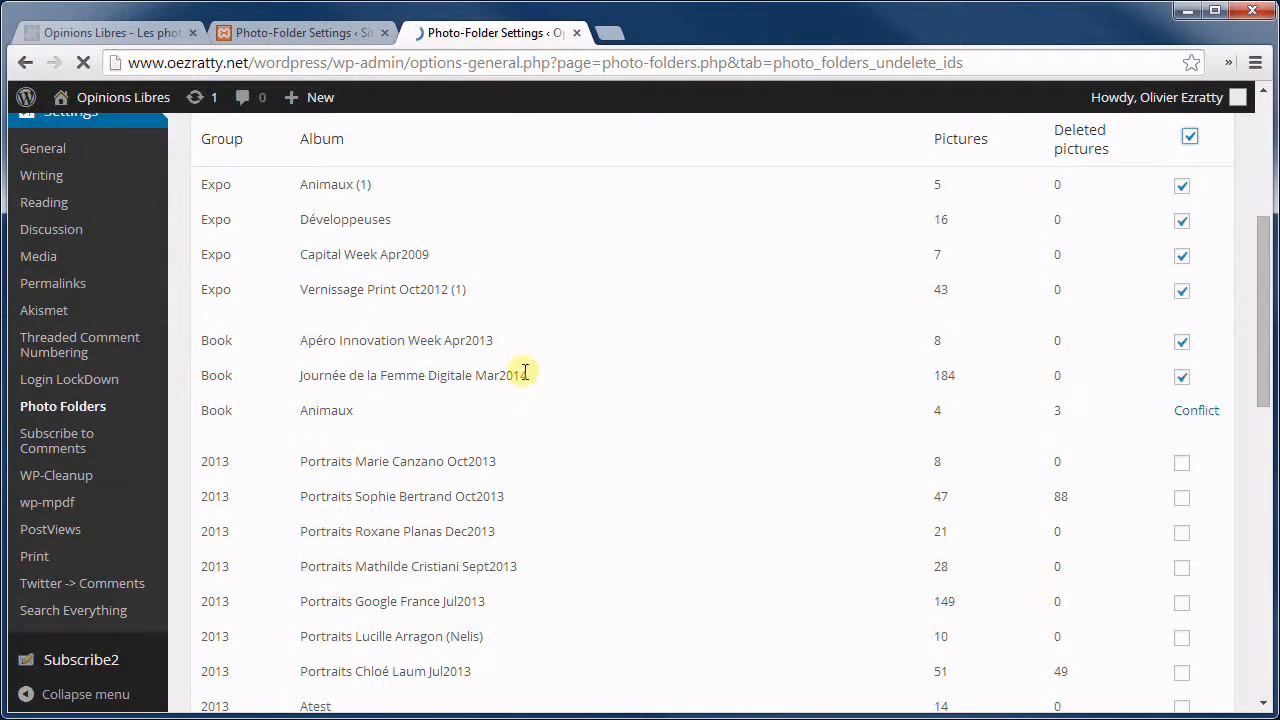
pyautogui.scroll(-1, 474, 335)
pyautogui.scroll(2, 466, 322)
pyautogui.scroll(-3, 465, 324)
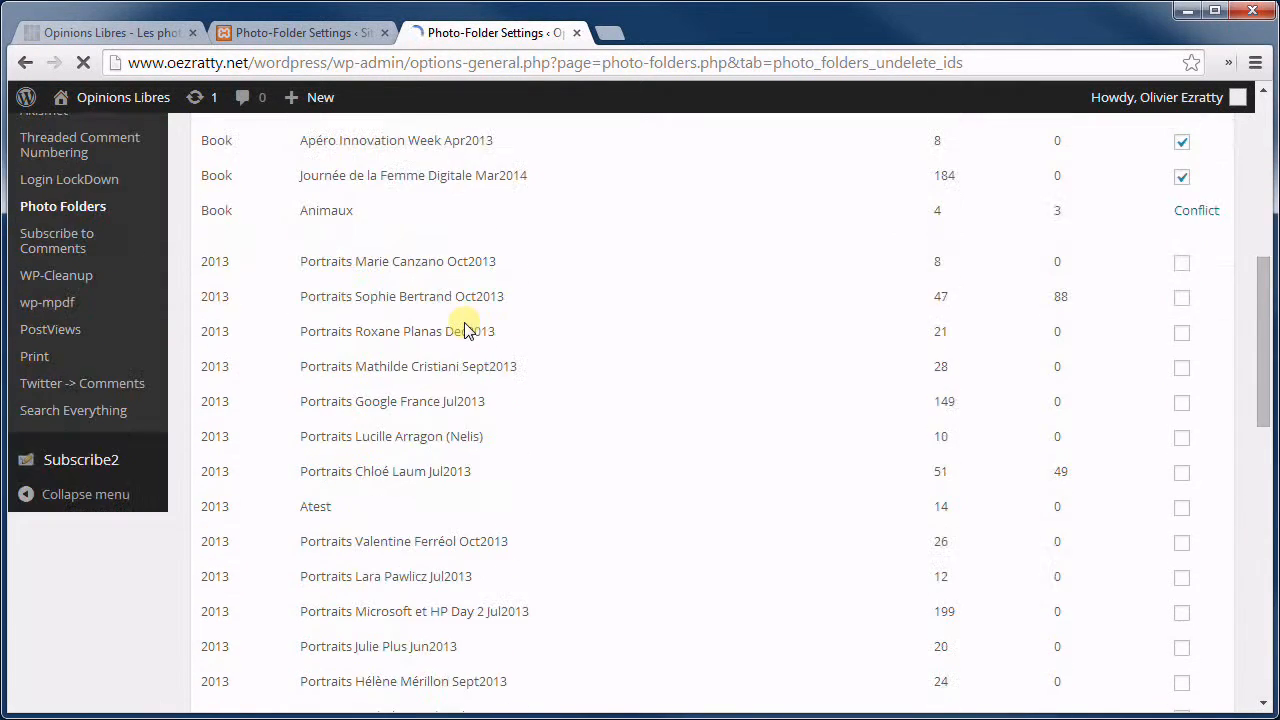
pyautogui.scroll(-11, 480, 302)
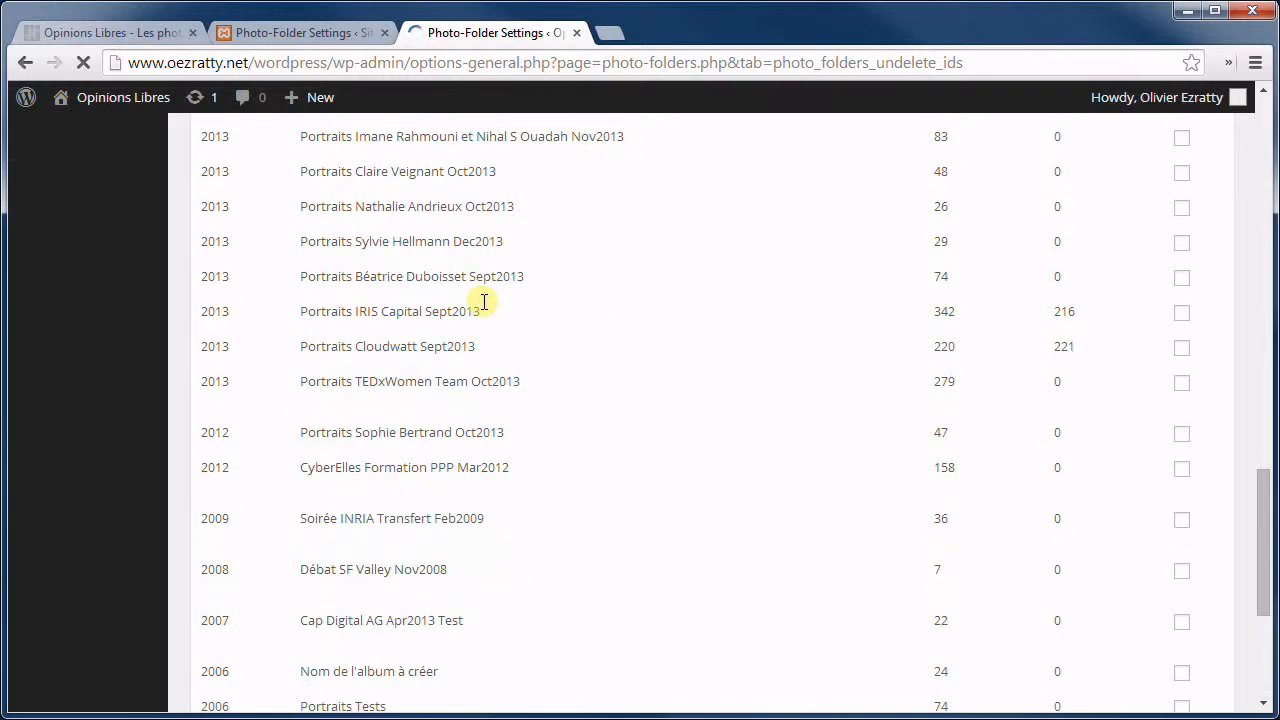
pyautogui.scroll(-2, 483, 302)
pyautogui.scroll(-2, 560, 290)
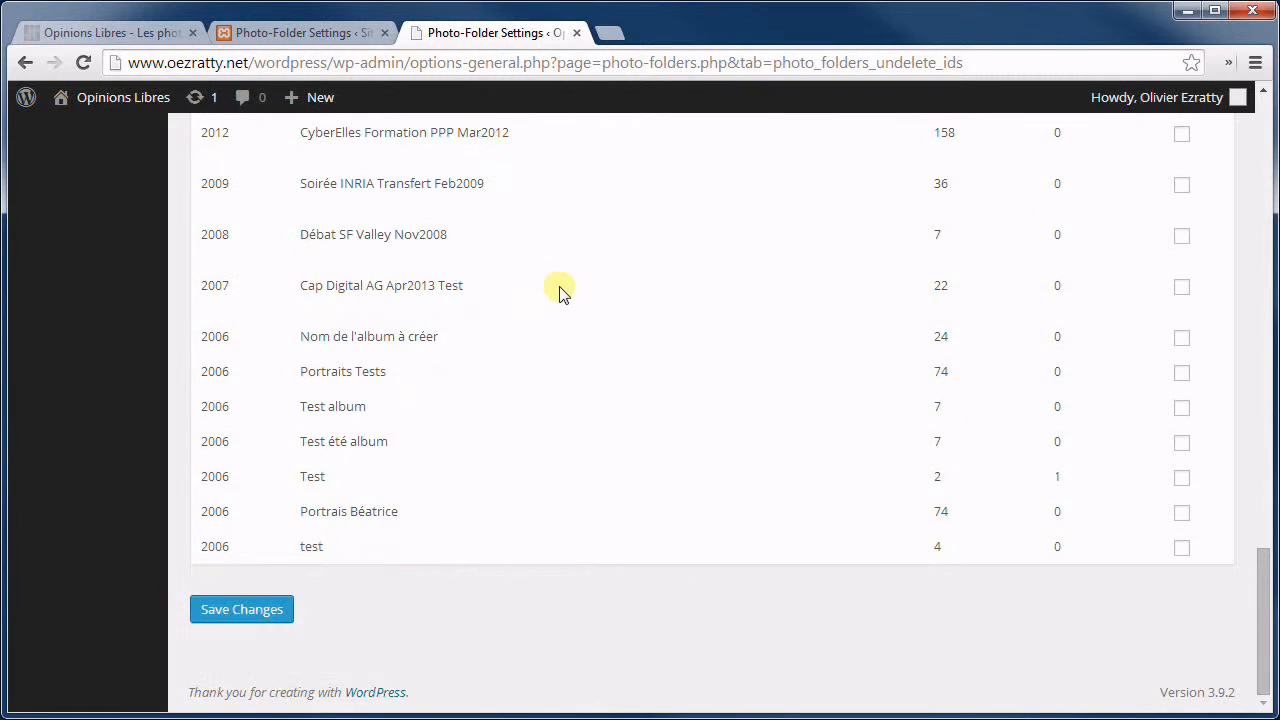
pyautogui.scroll(20, 571, 312)
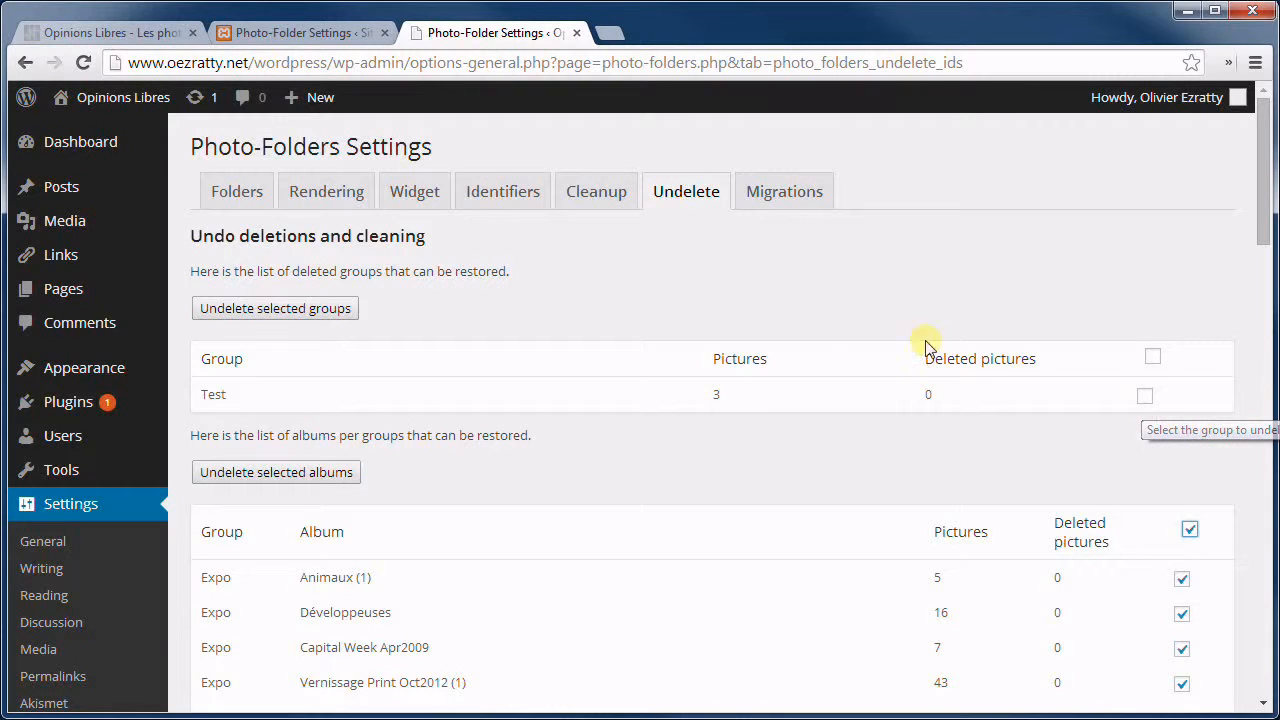
# On the Migrations tab, select the picasaweb.google.fr URL to convert and the 'Flickr' description to replace.
pyautogui.click(785, 192)
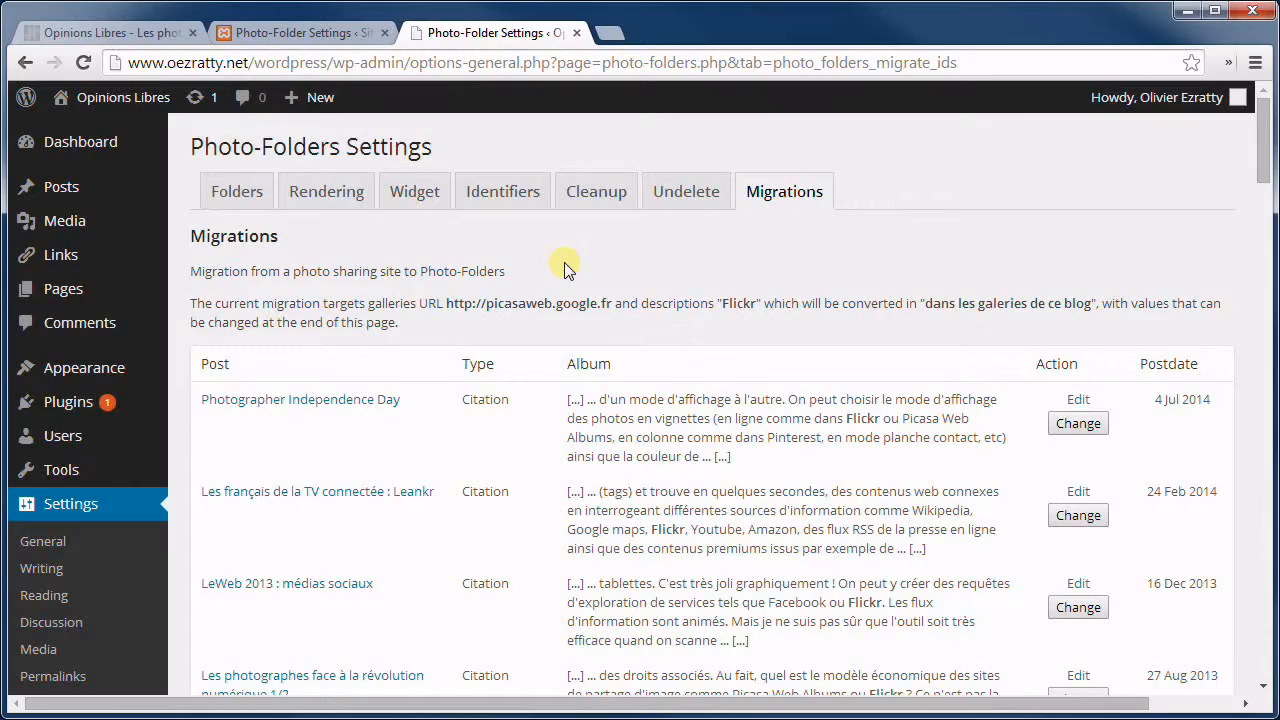
pyautogui.scroll(-15, 565, 270)
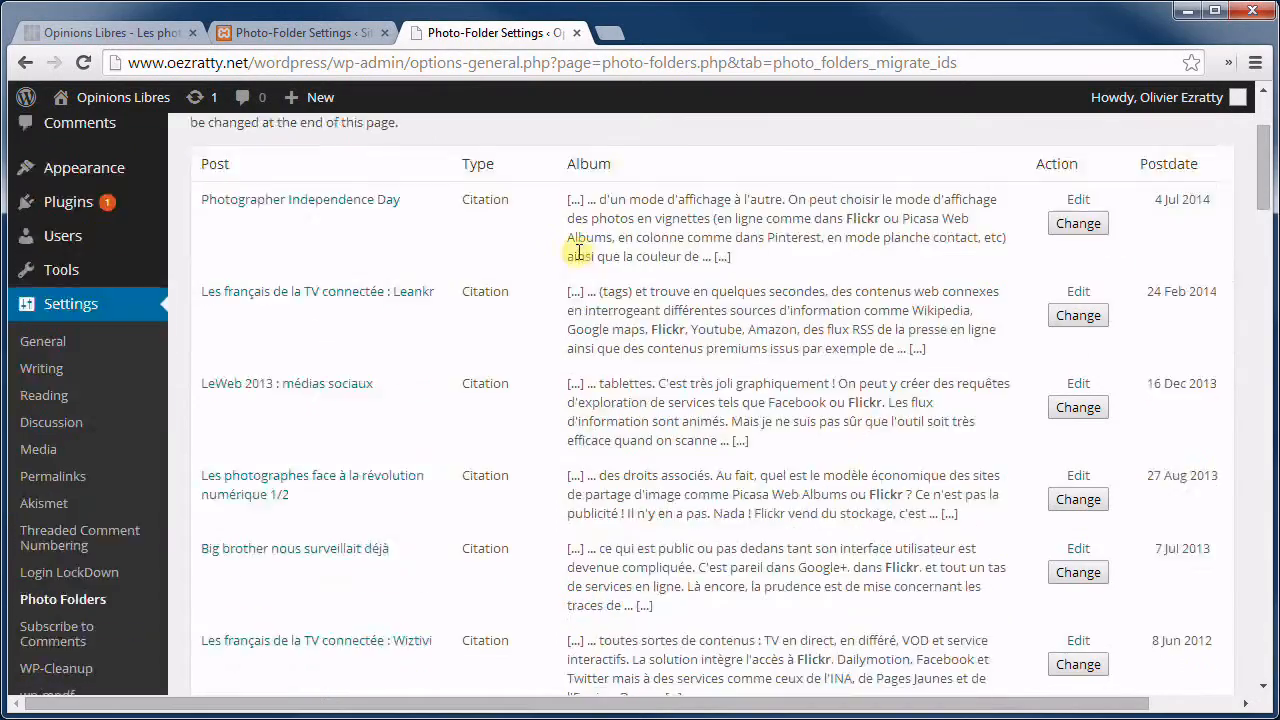
pyautogui.scroll(-10, 565, 290)
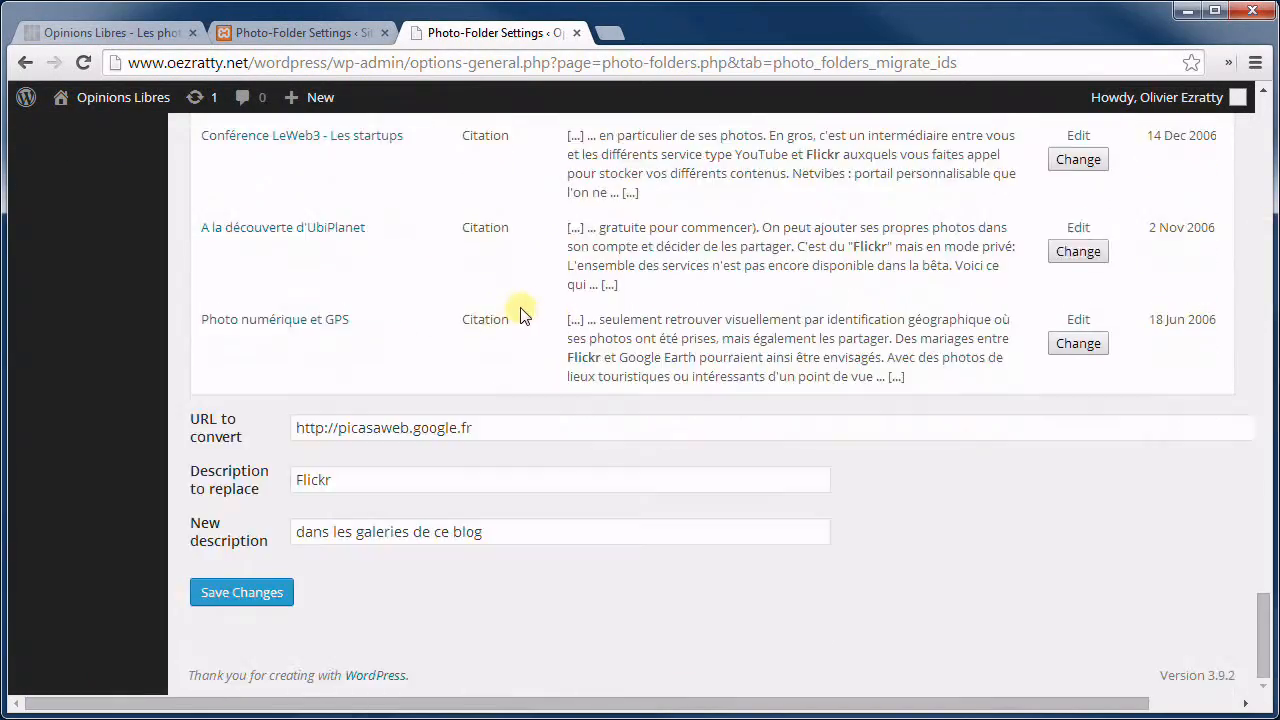
pyautogui.moveTo(517, 426); pyautogui.dragTo(160, 398)
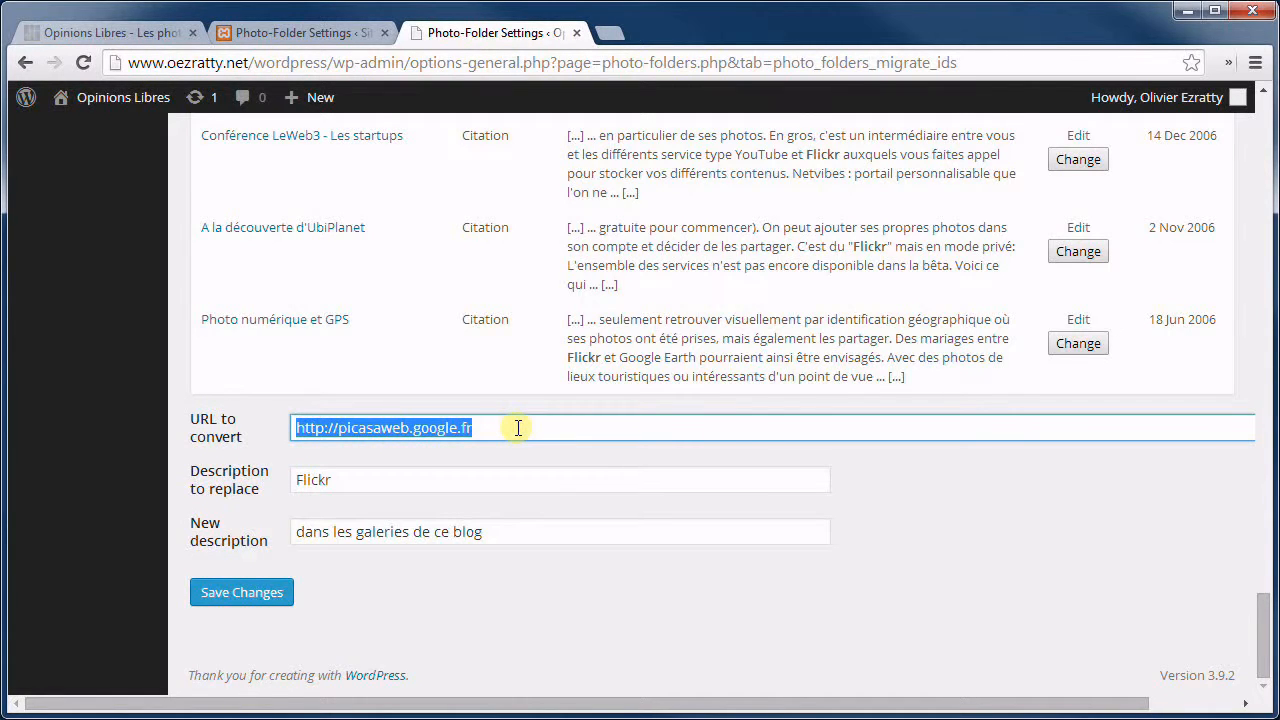
pyautogui.moveTo(340, 480); pyautogui.dragTo(280, 477)
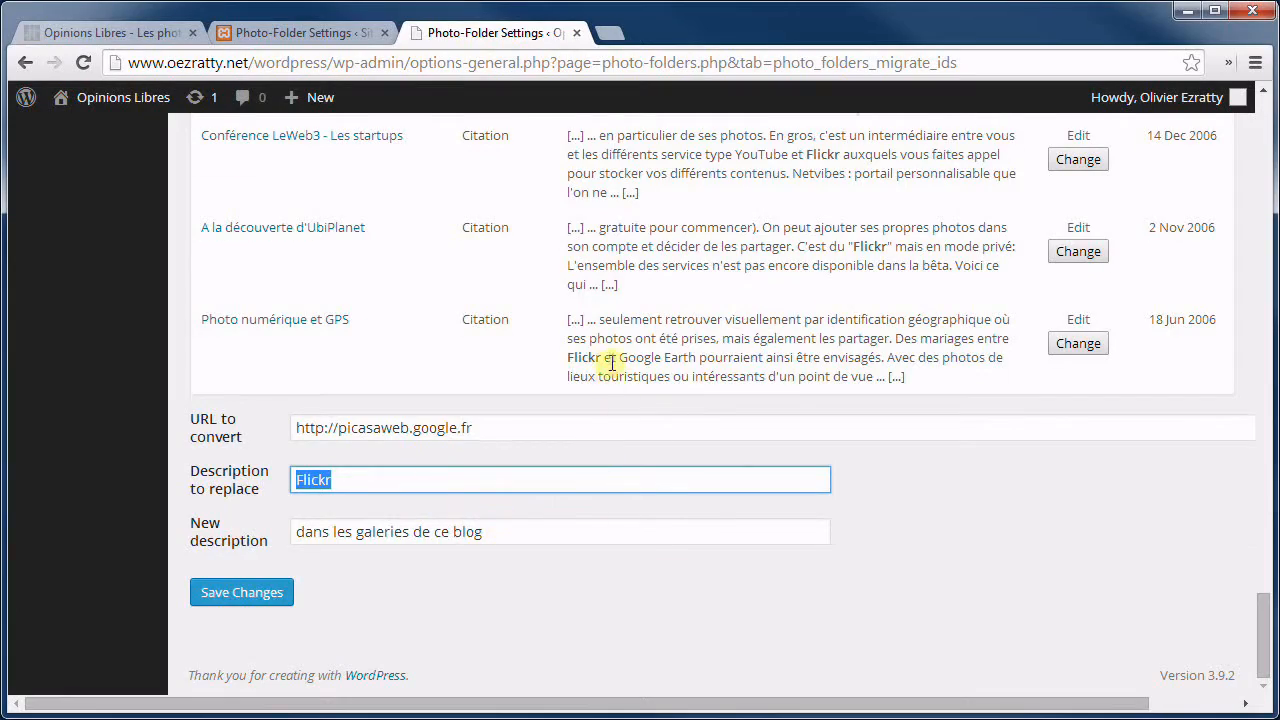
pyautogui.scroll(10, 608, 366)
pyautogui.scroll(10, 605, 390)
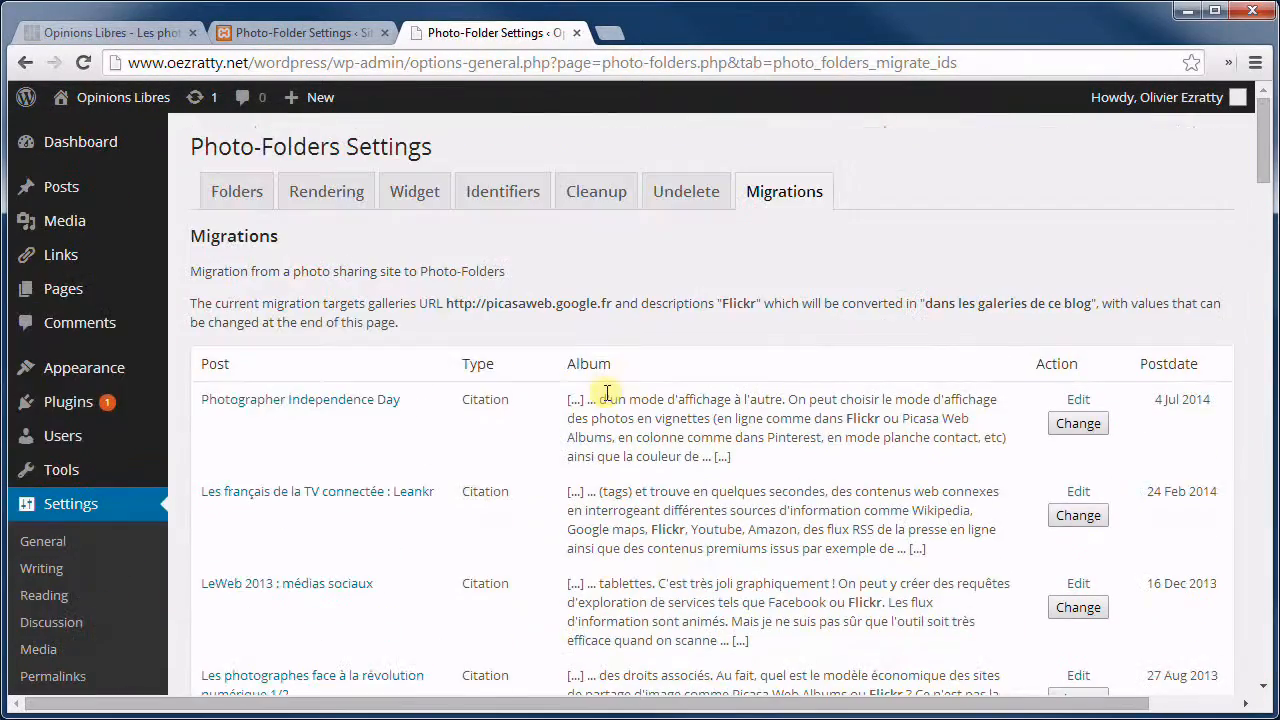
pyautogui.scroll(-2, 657, 306)
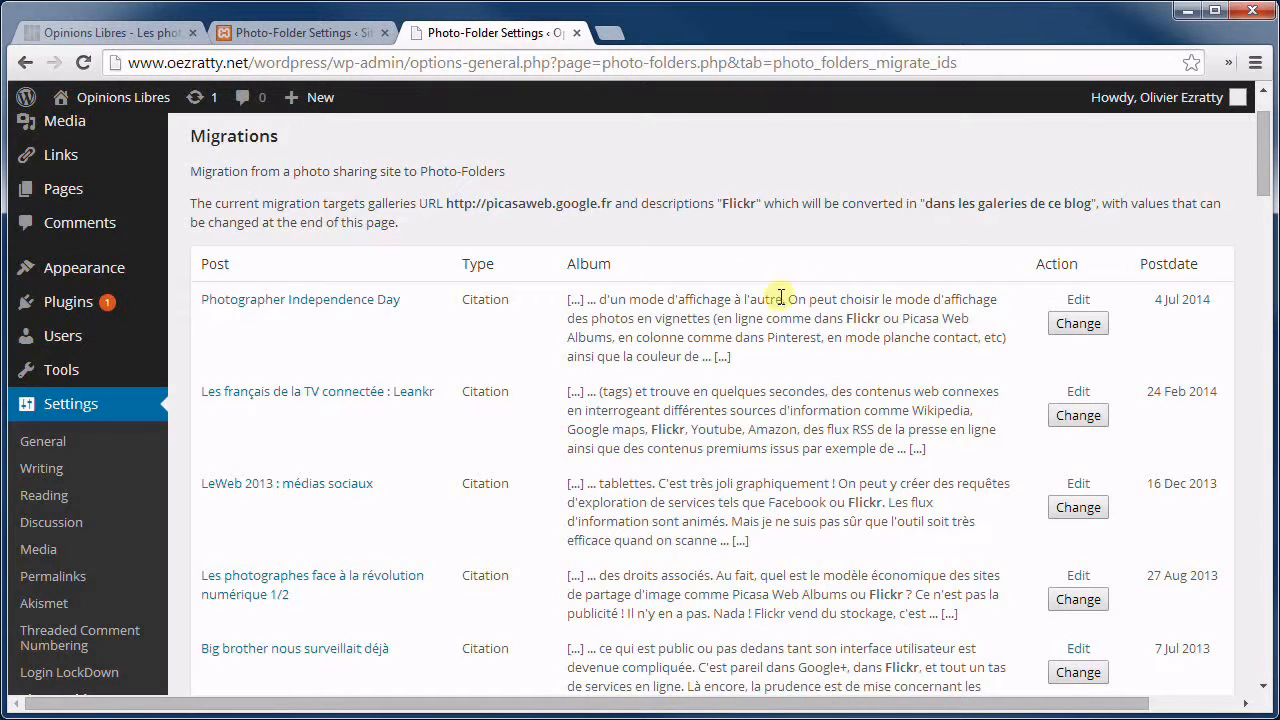
pyautogui.scroll(-1, 670, 318)
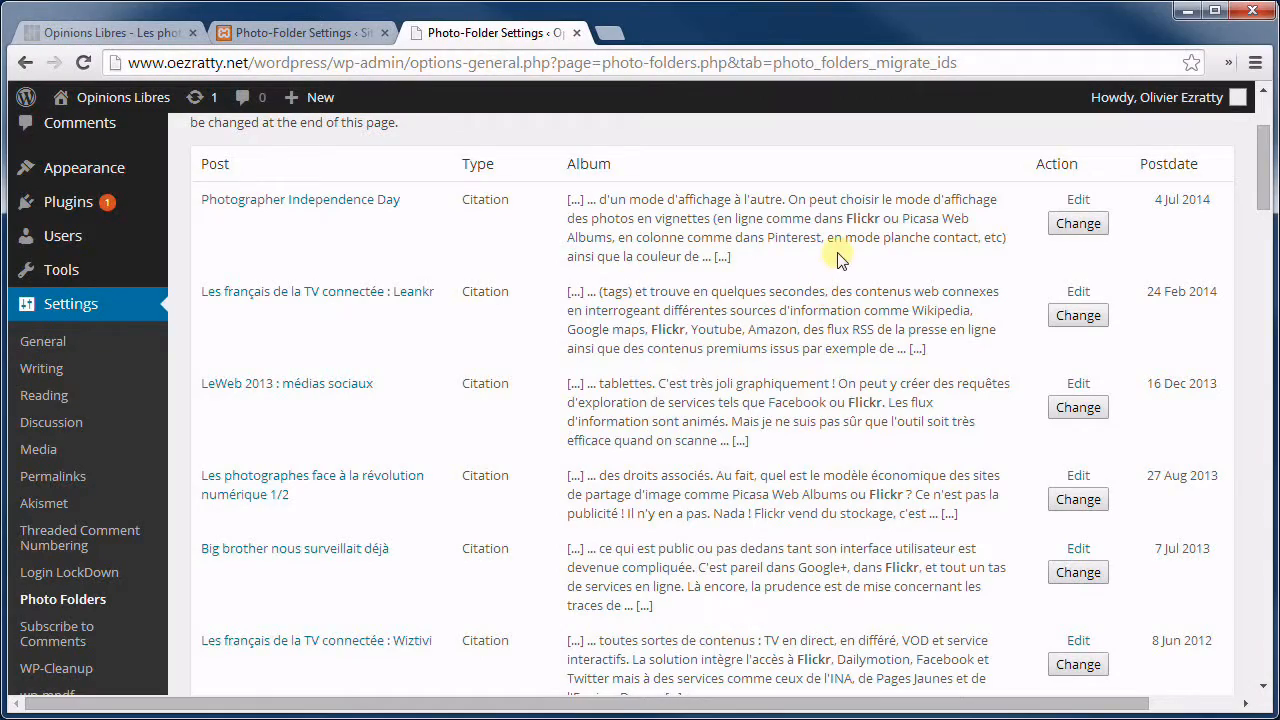
pyautogui.scroll(-3, 809, 286)
pyautogui.scroll(-18, 779, 293)
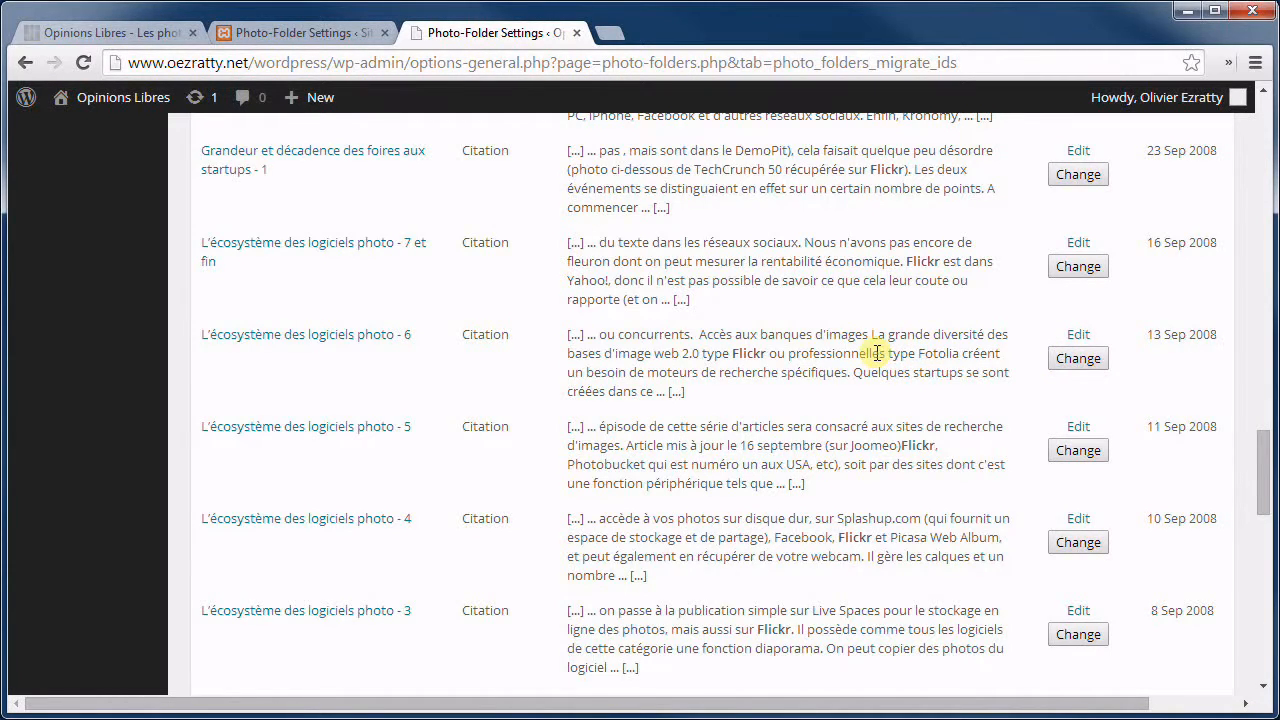
pyautogui.scroll(-15, 877, 353)
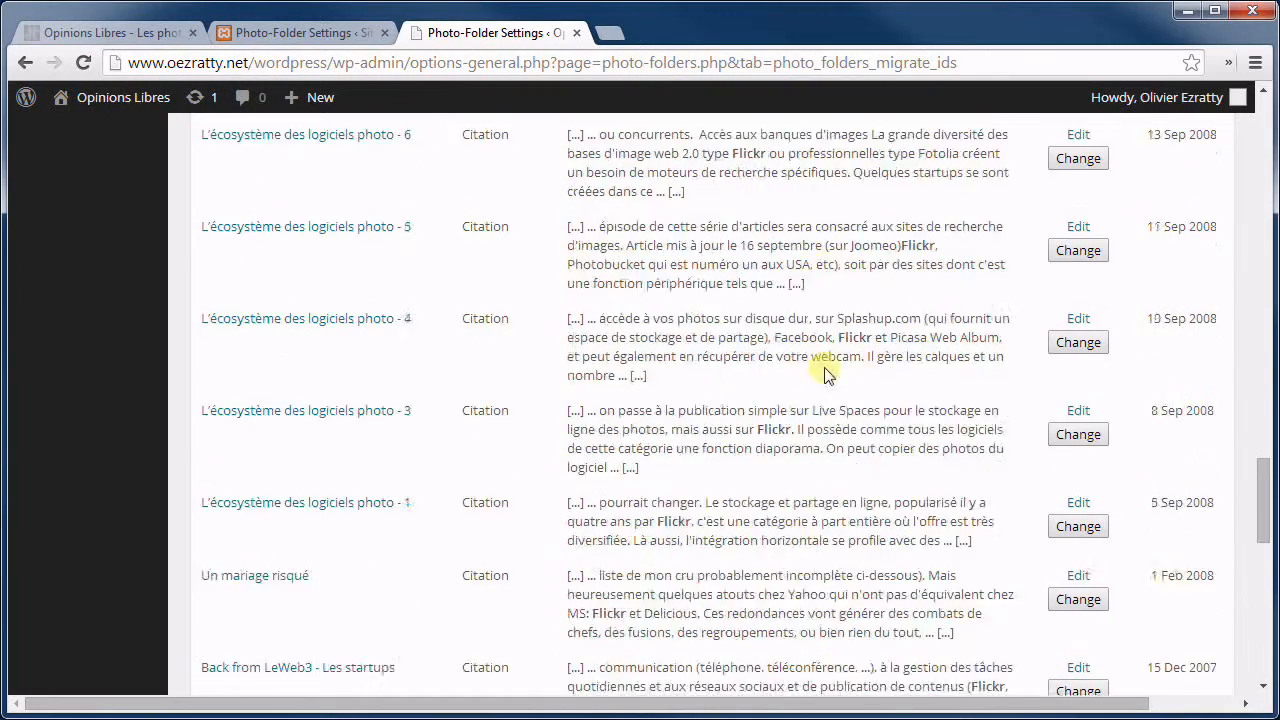
pyautogui.scroll(1, 789, 343)
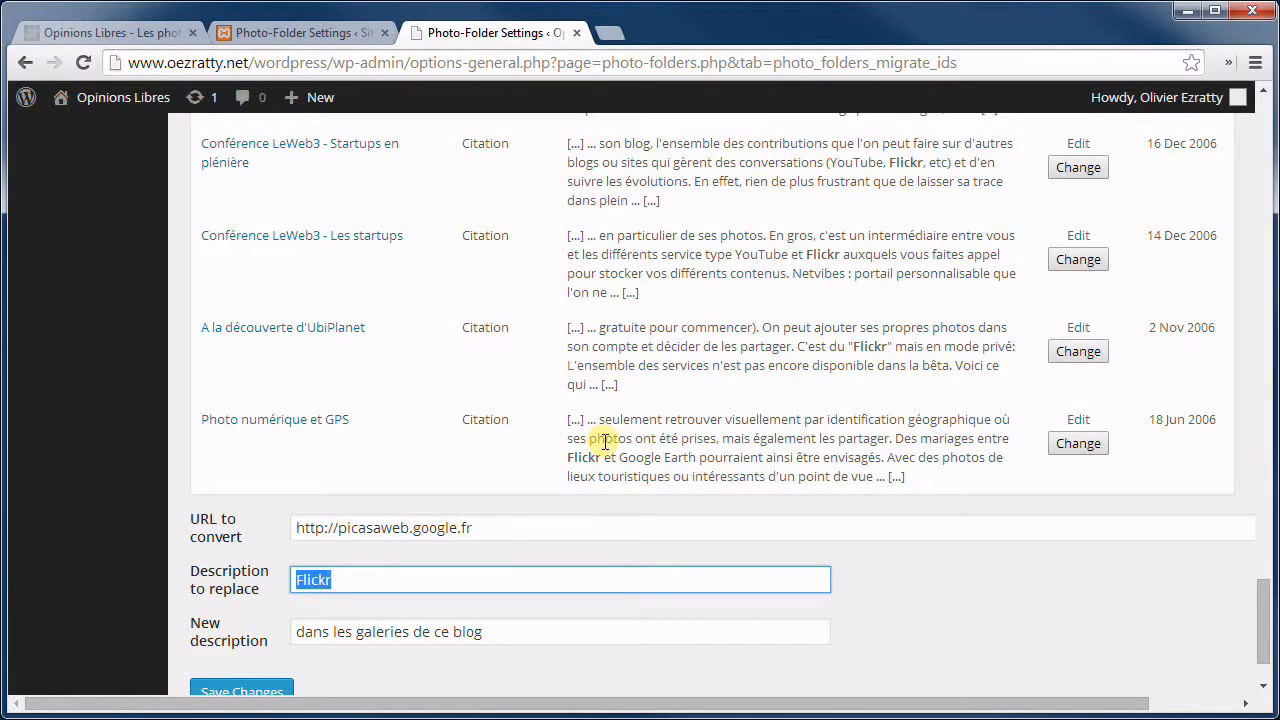
pyautogui.scroll(5, 726, 340)
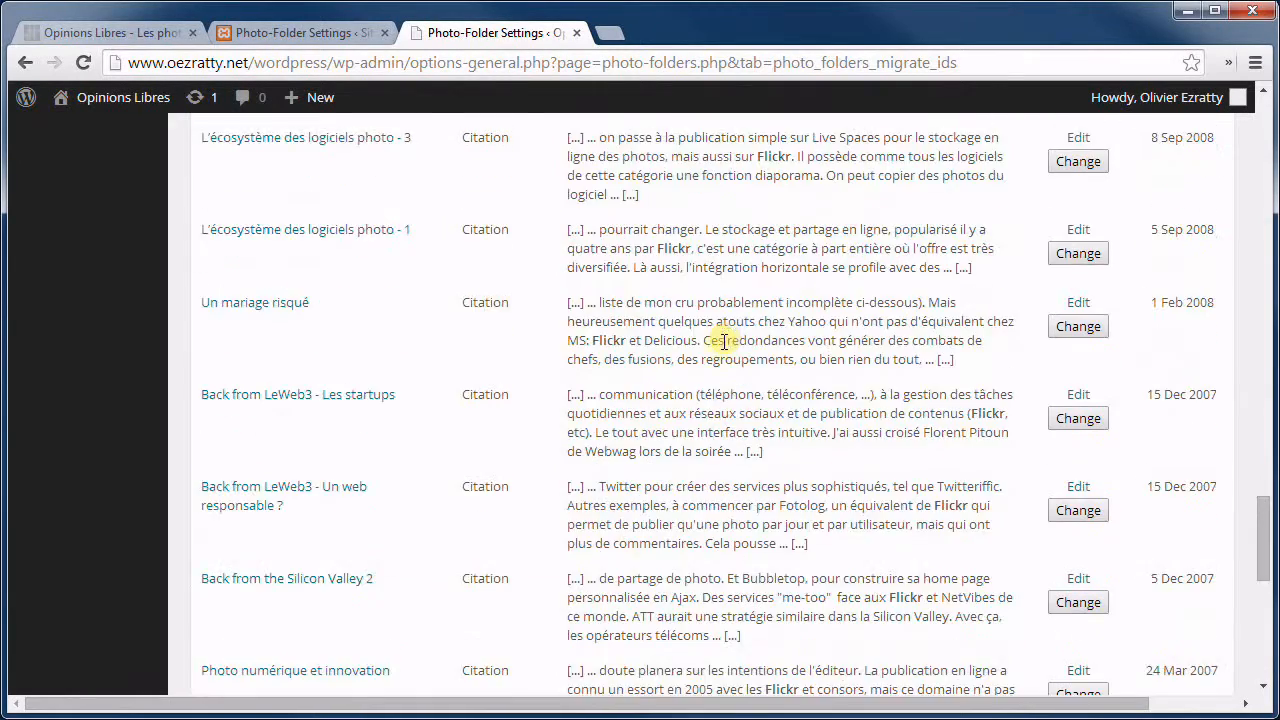
pyautogui.scroll(20, 720, 350)
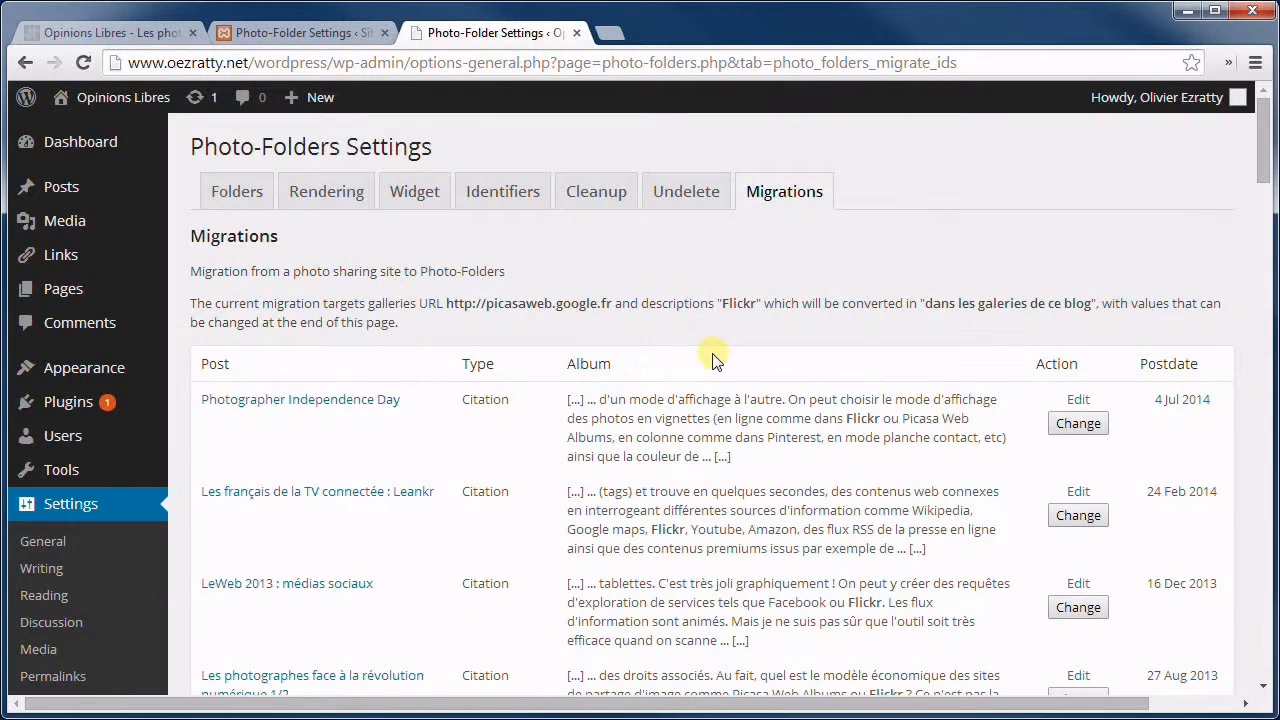